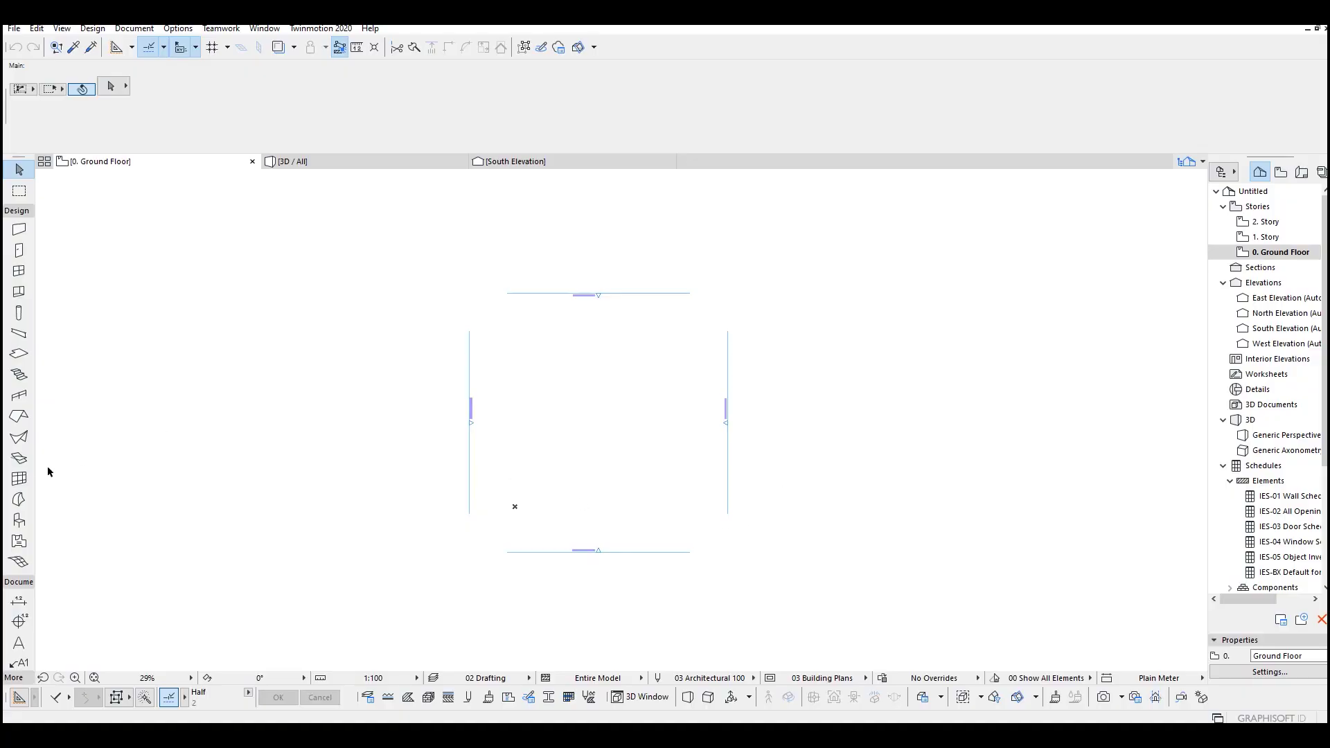
- Activate the Morph tool and pick the Revolved geometry method
left_click(17, 503)
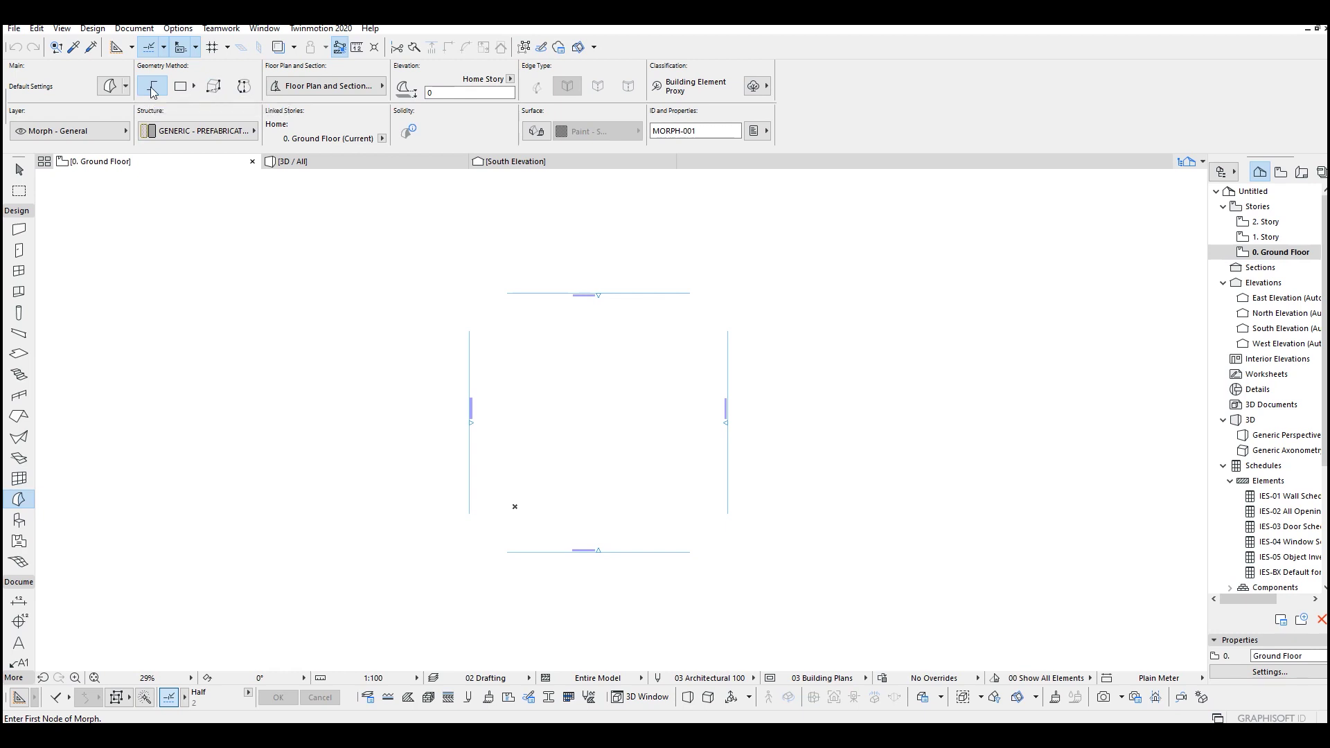
left_click(178, 89)
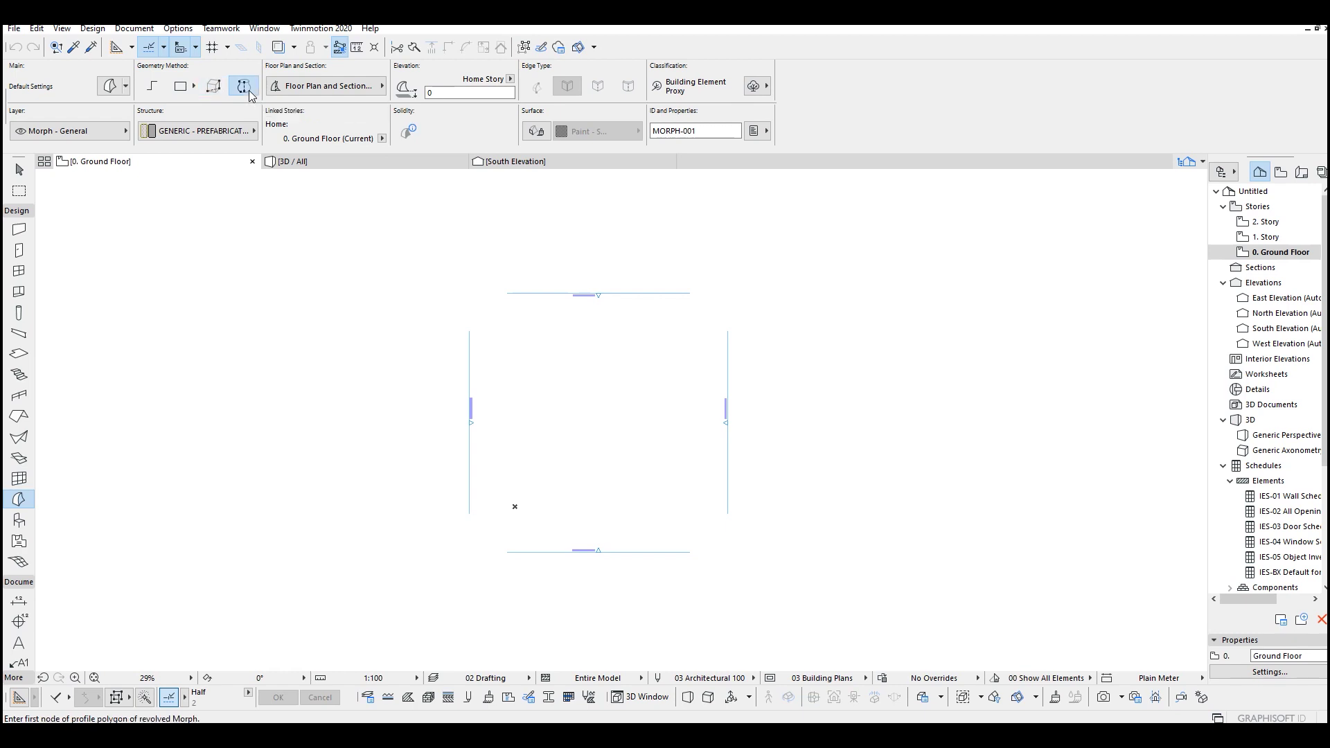
- Draw a flat four-sided polygonal morph on the ground floor plan
left_click(154, 96)
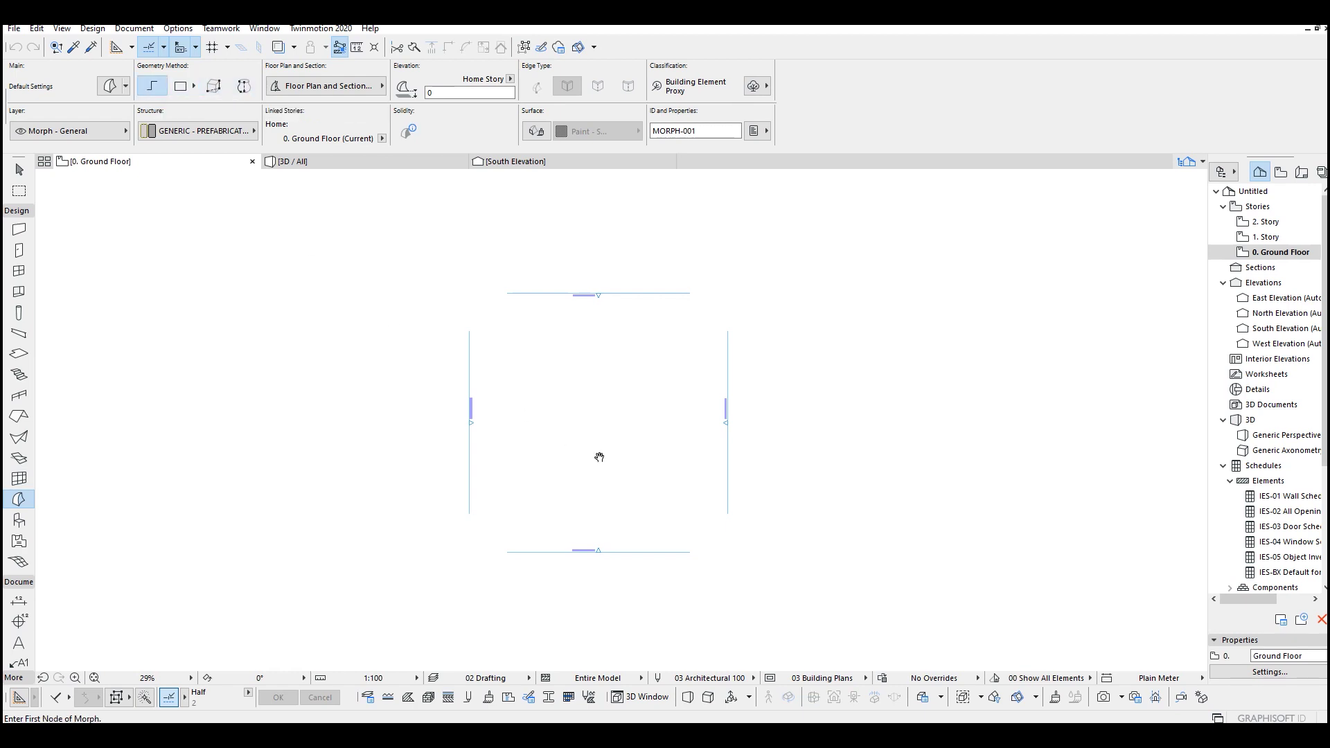
scroll(600, 457, "up", 3)
left_click(511, 350)
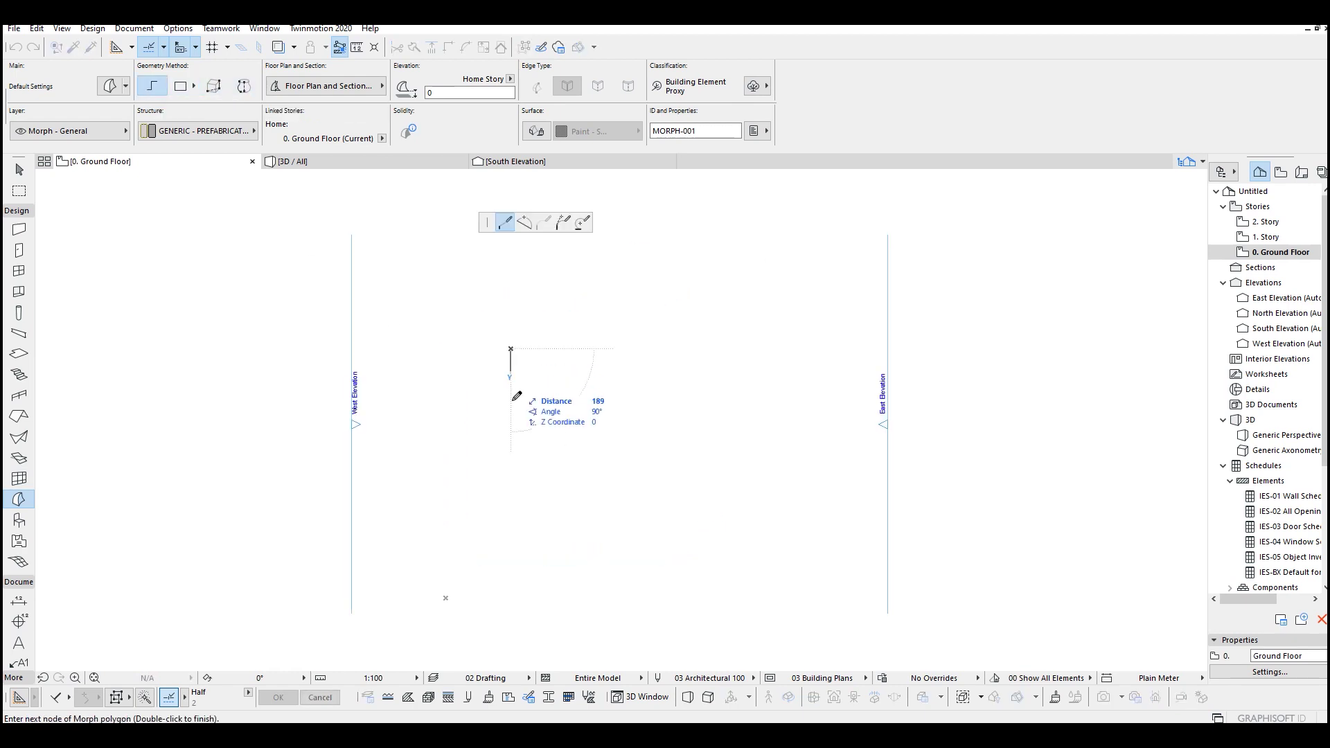
left_click(510, 469)
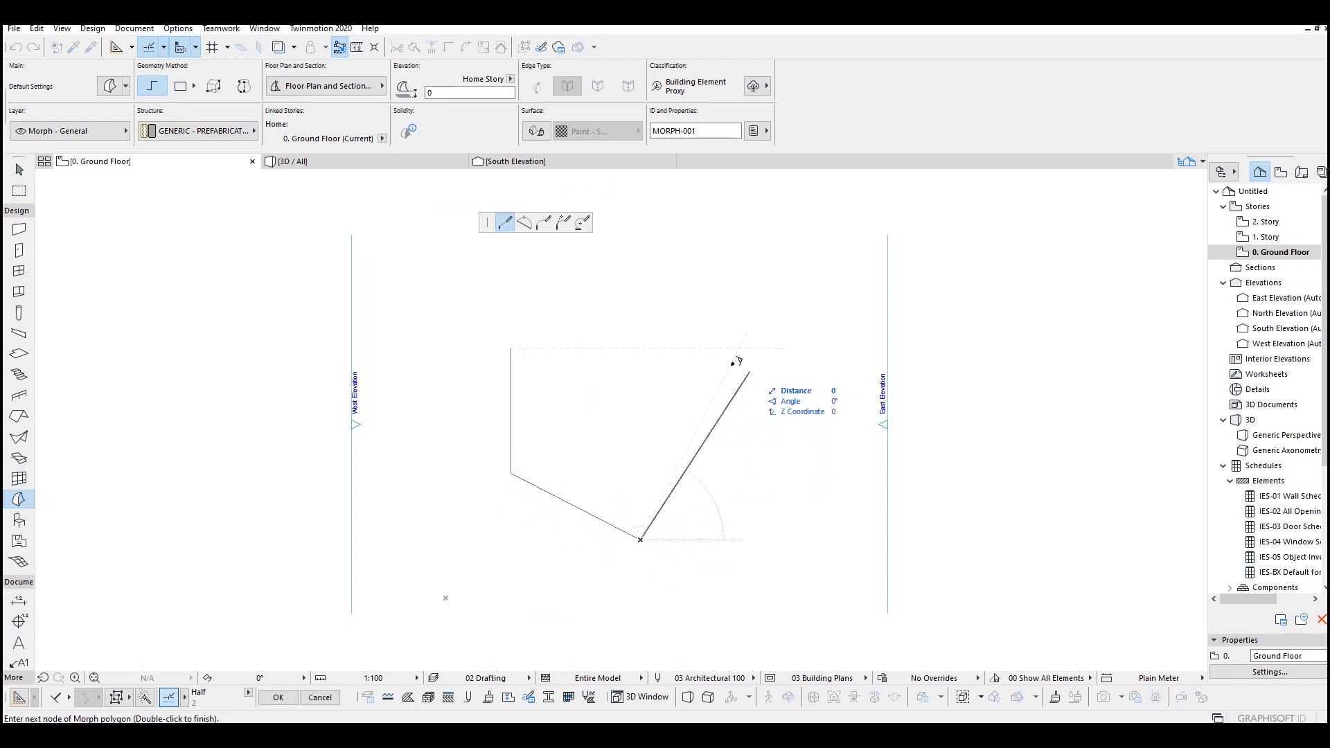
left_click(750, 371)
left_click(510, 347)
key("Escape")
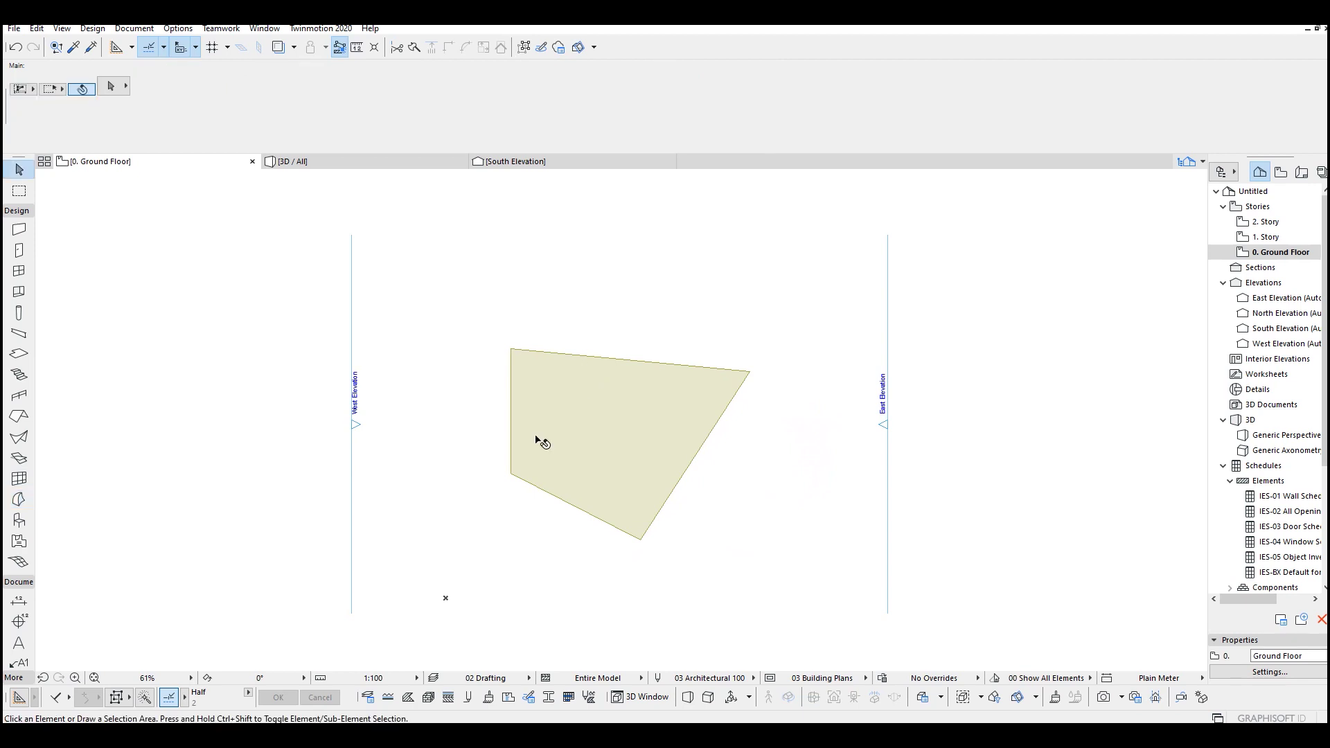
- Pan the plan slightly and show the morph in the 3D window
left_click(548, 440)
middle_click_drag(547, 440, 530, 362)
key("Escape")
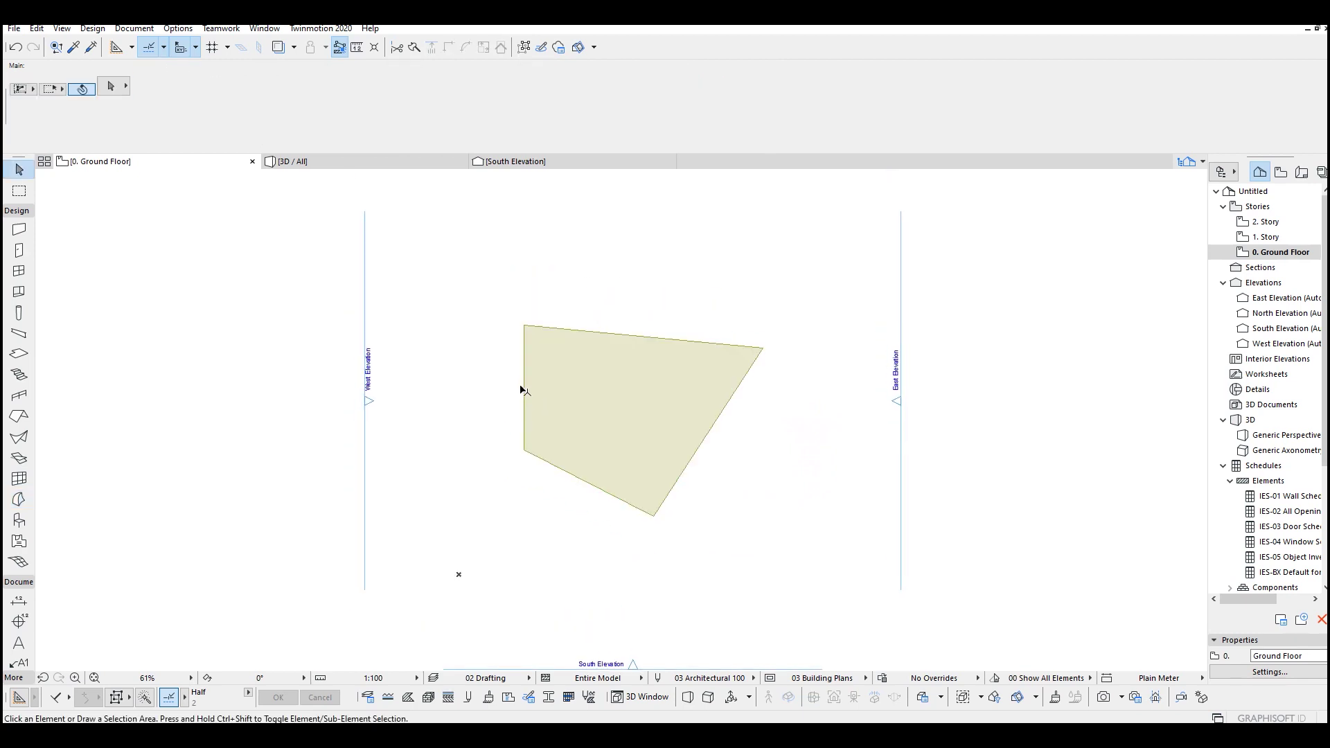
key("F3")
- Push/pull the flat morph upward into a solid box
middle_click_drag(650, 454, 599, 467, "shift")
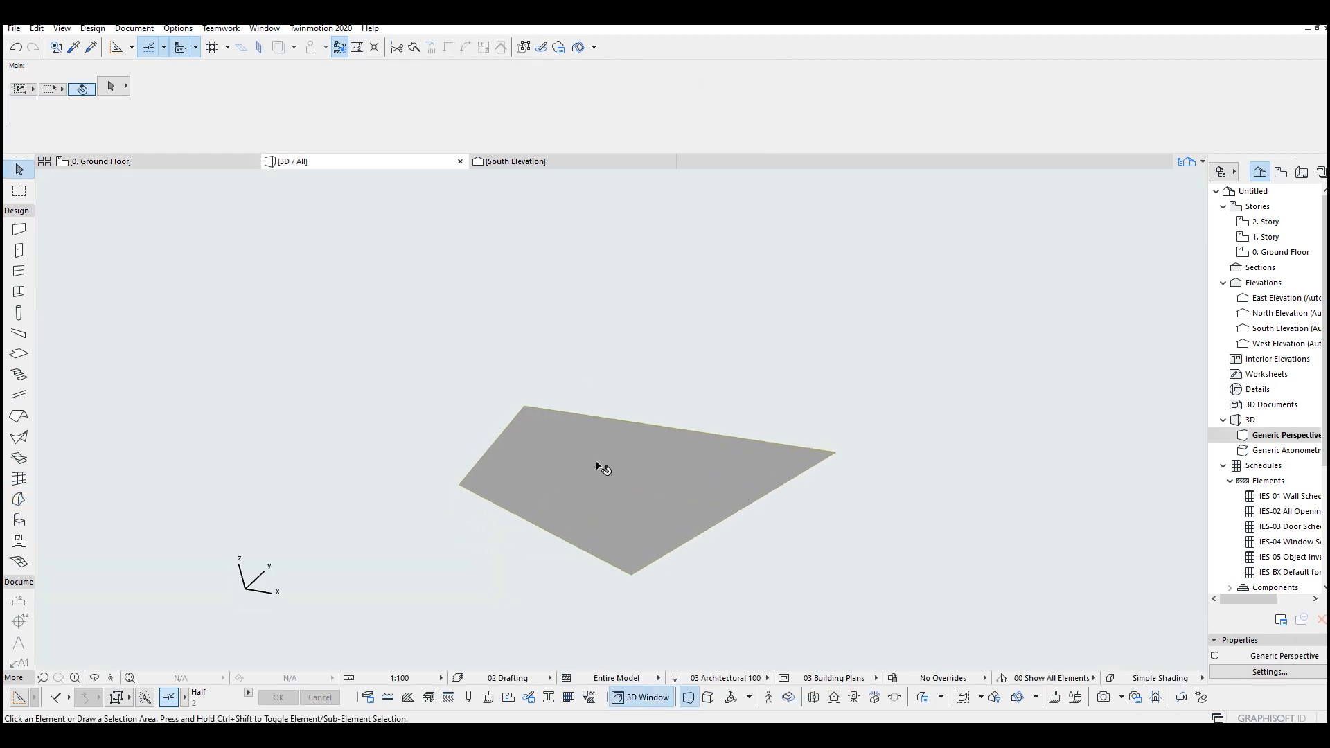
left_click(581, 450)
left_click(542, 447)
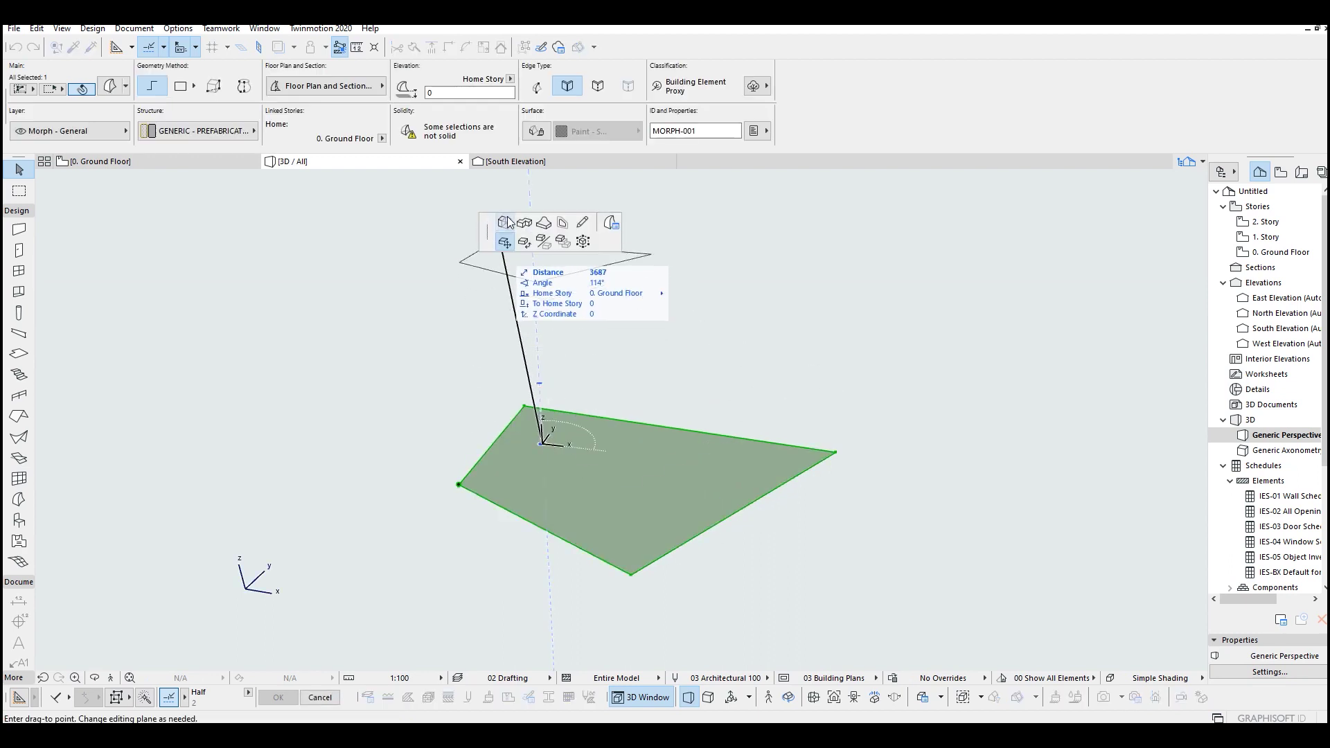
left_click(509, 229)
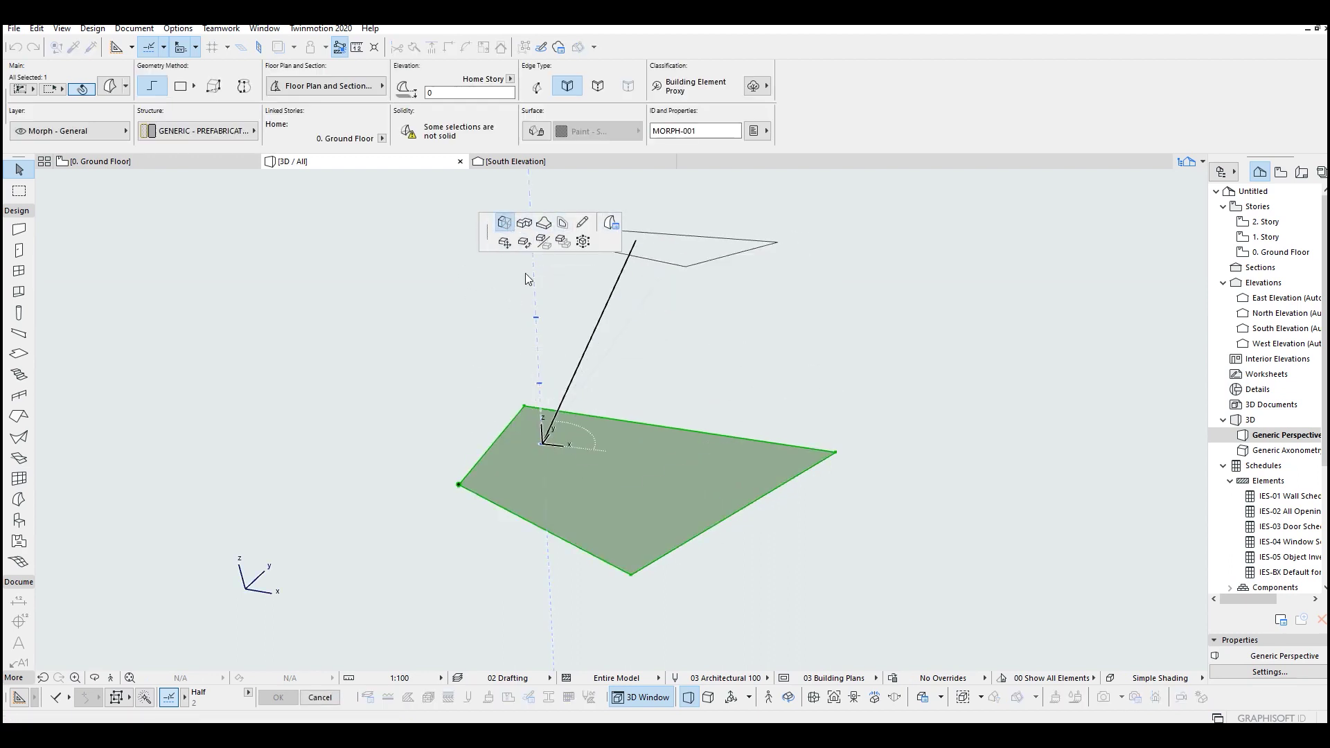
left_click(449, 472)
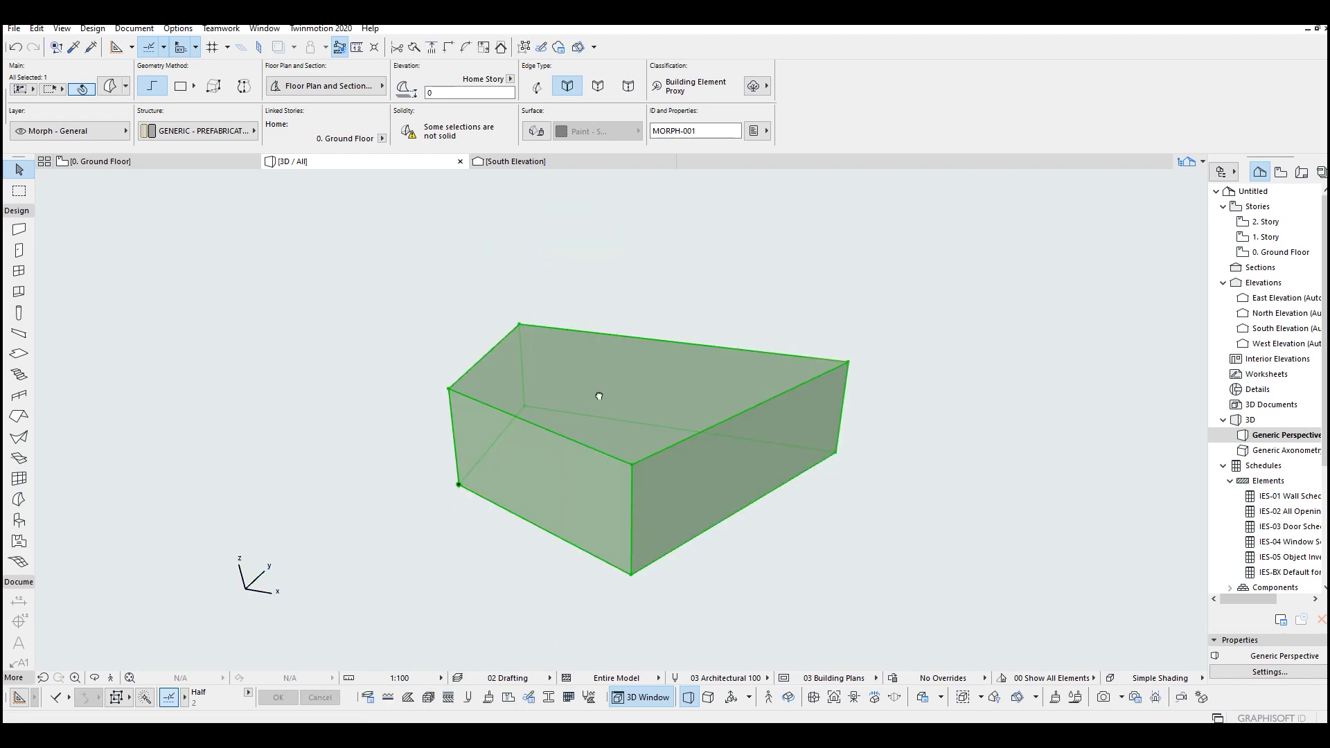
- Start pulling the box's top face higher to make it taller
middle_click_drag(600, 397, 557, 320, "shift")
left_click(542, 334)
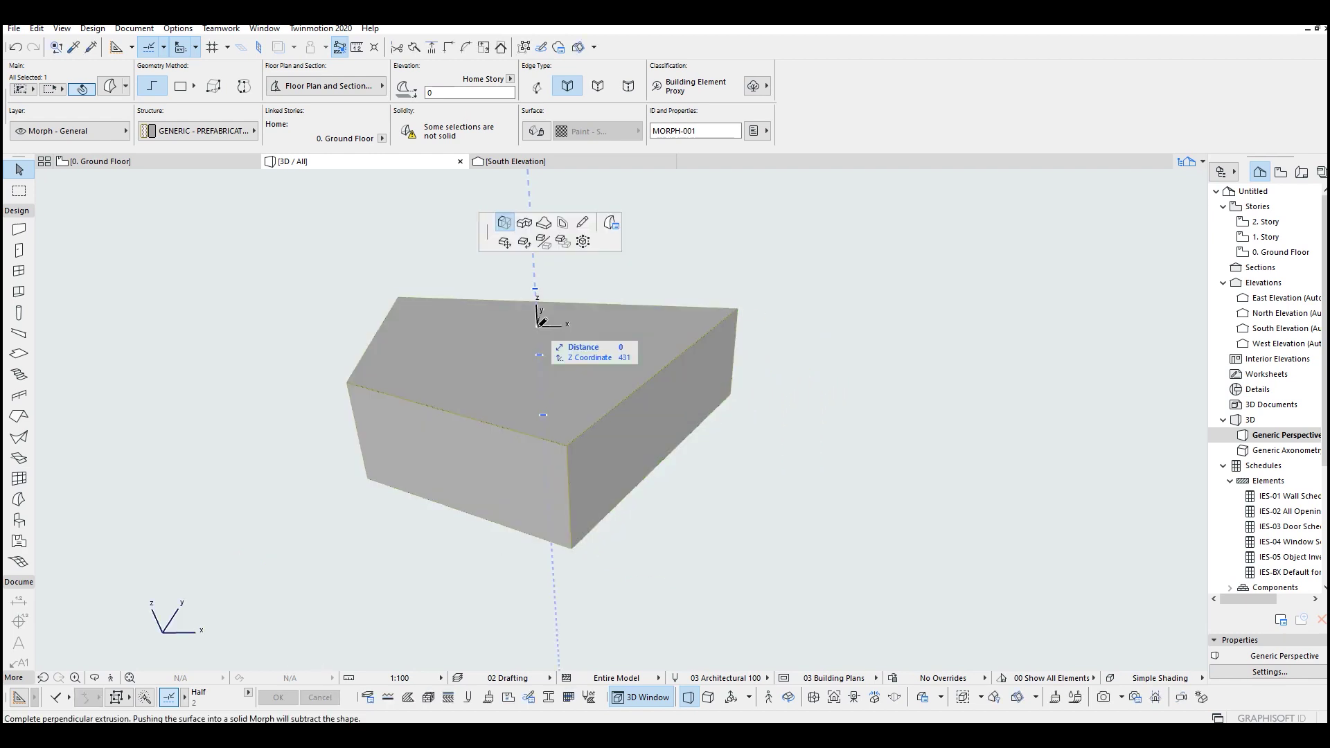
left_click(529, 243)
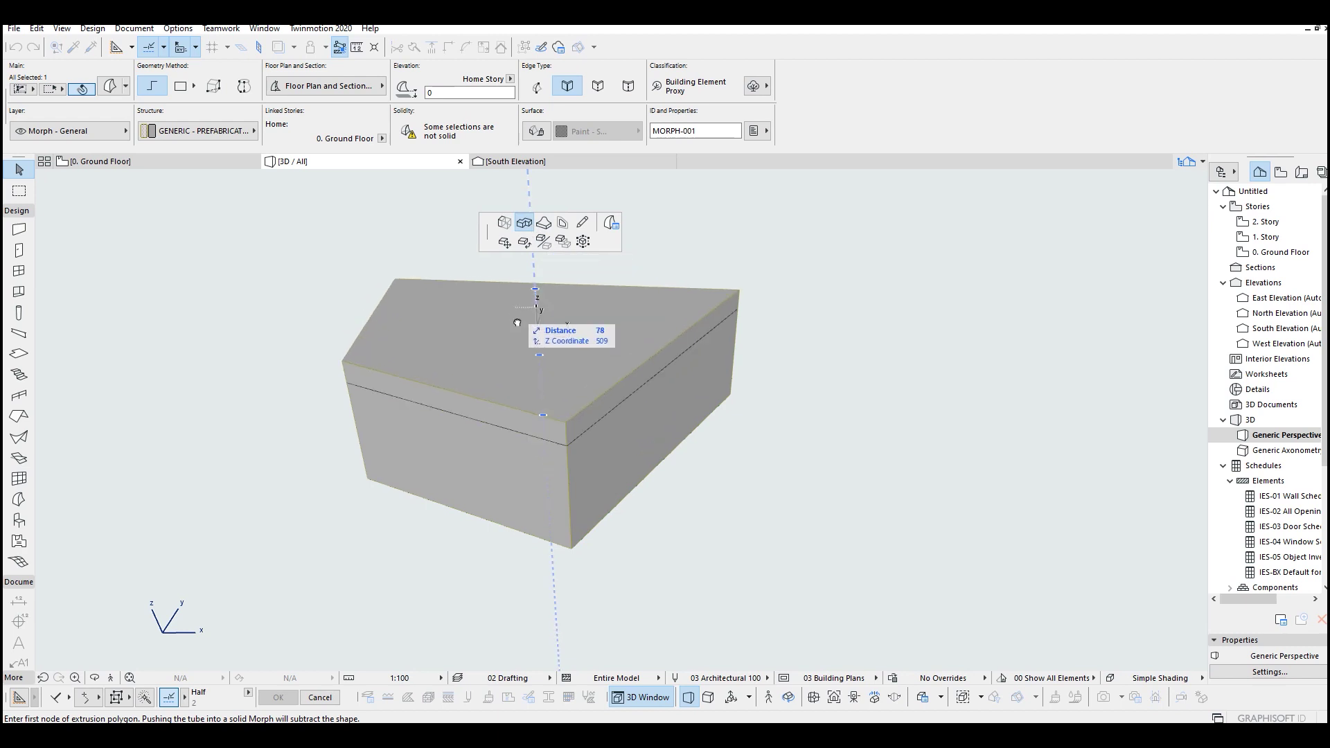
- Commit the taller box and extrude an angled upper section along a polyline path
left_click(538, 295)
left_click(546, 291)
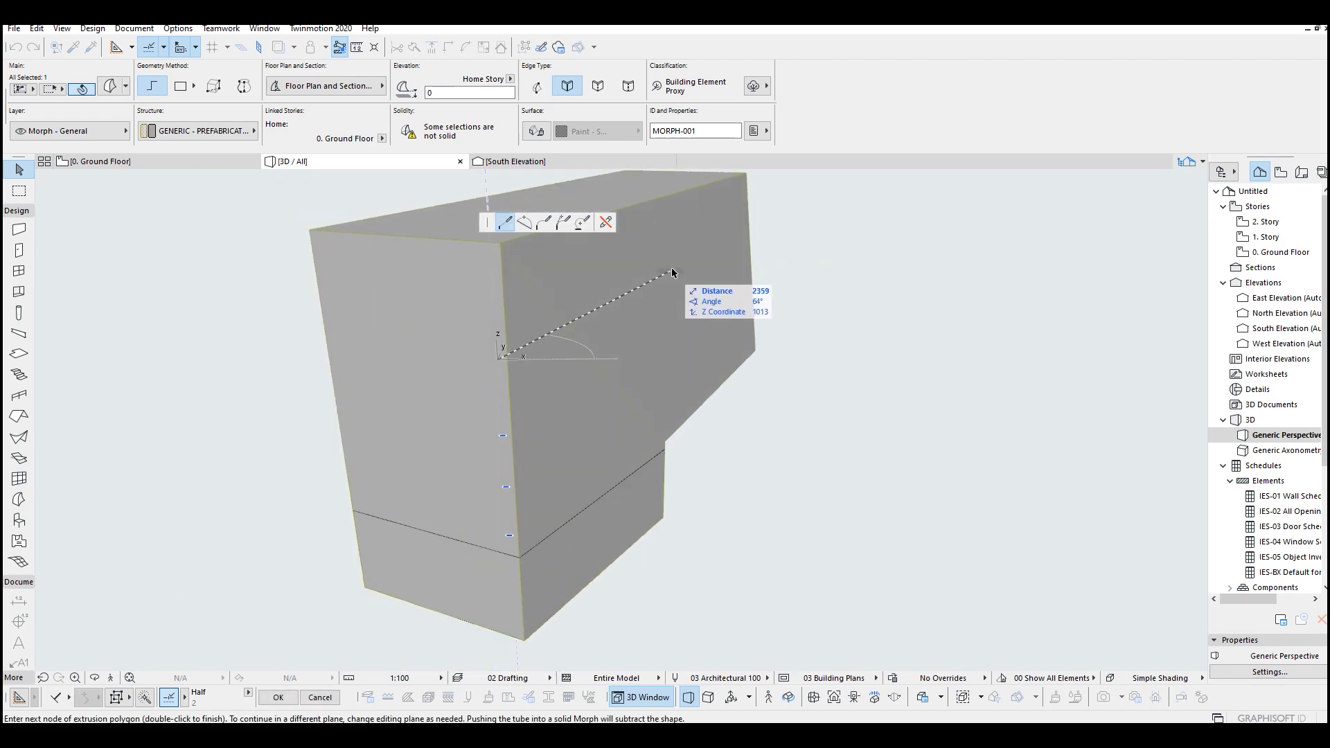
left_click(674, 252)
mouse_move(677, 259)
middle_mouse_down("shift")
mouse_move(617, 292)
mouse_move(249, 260)
mouse_move(730, 386)
mouse_move(537, 312)
mouse_move(656, 472)
mouse_move(617, 388)
middle_mouse_up("shift")
left_click(593, 365)
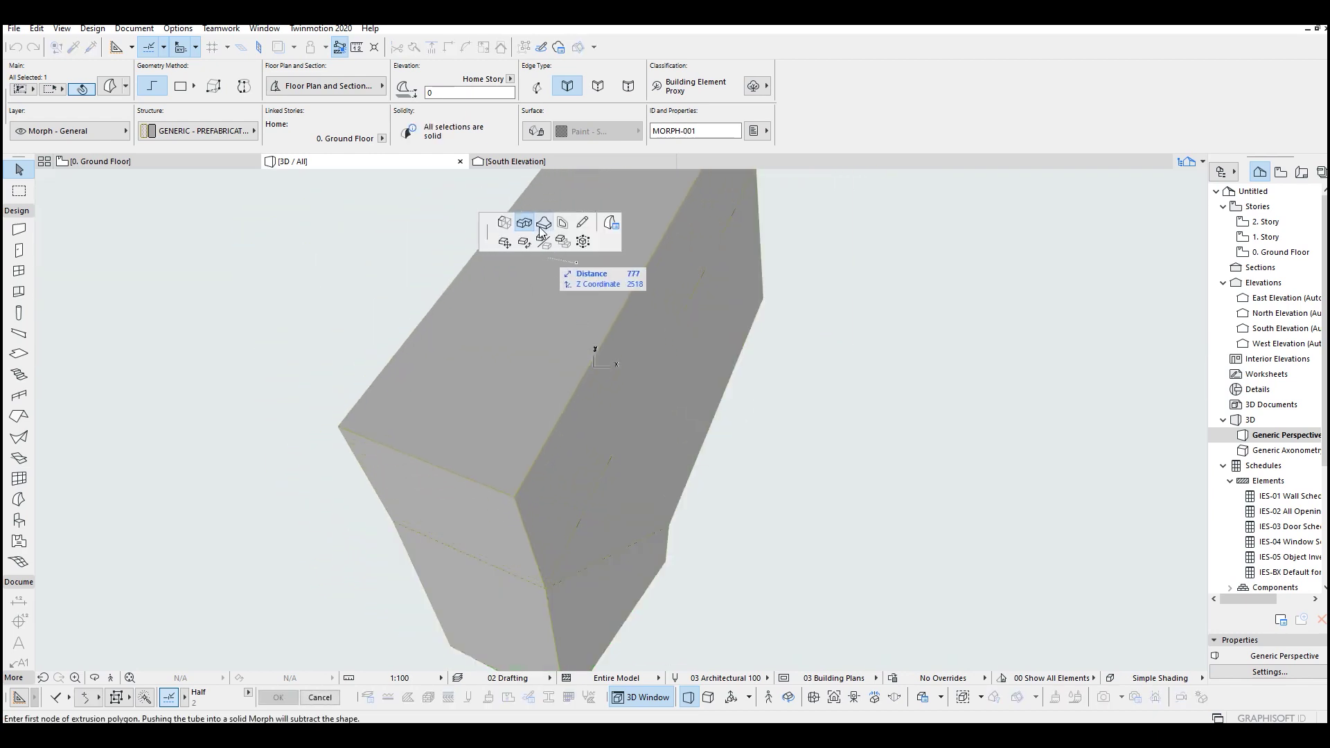
- Bulge a rounded dent into the block's long top face, setting radius and depth
left_click(543, 224)
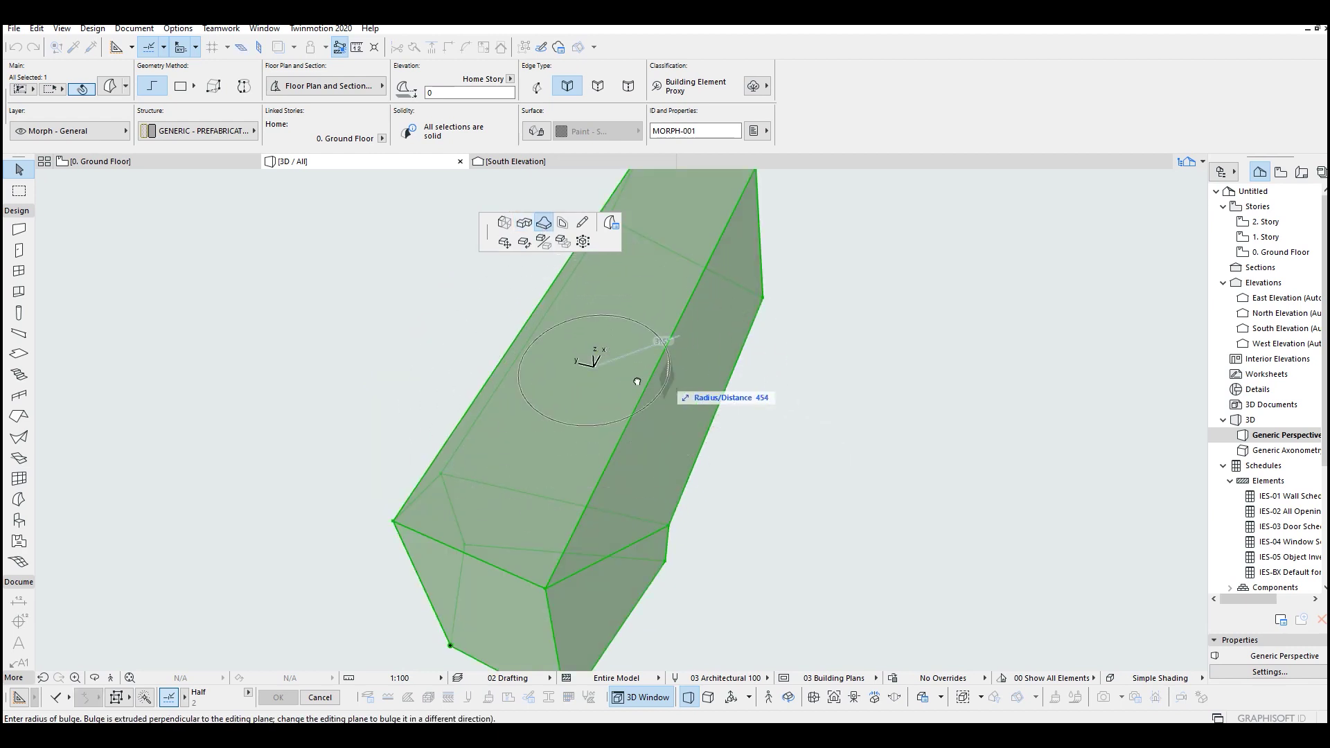
middle_click_drag(645, 386, 589, 399, "shift")
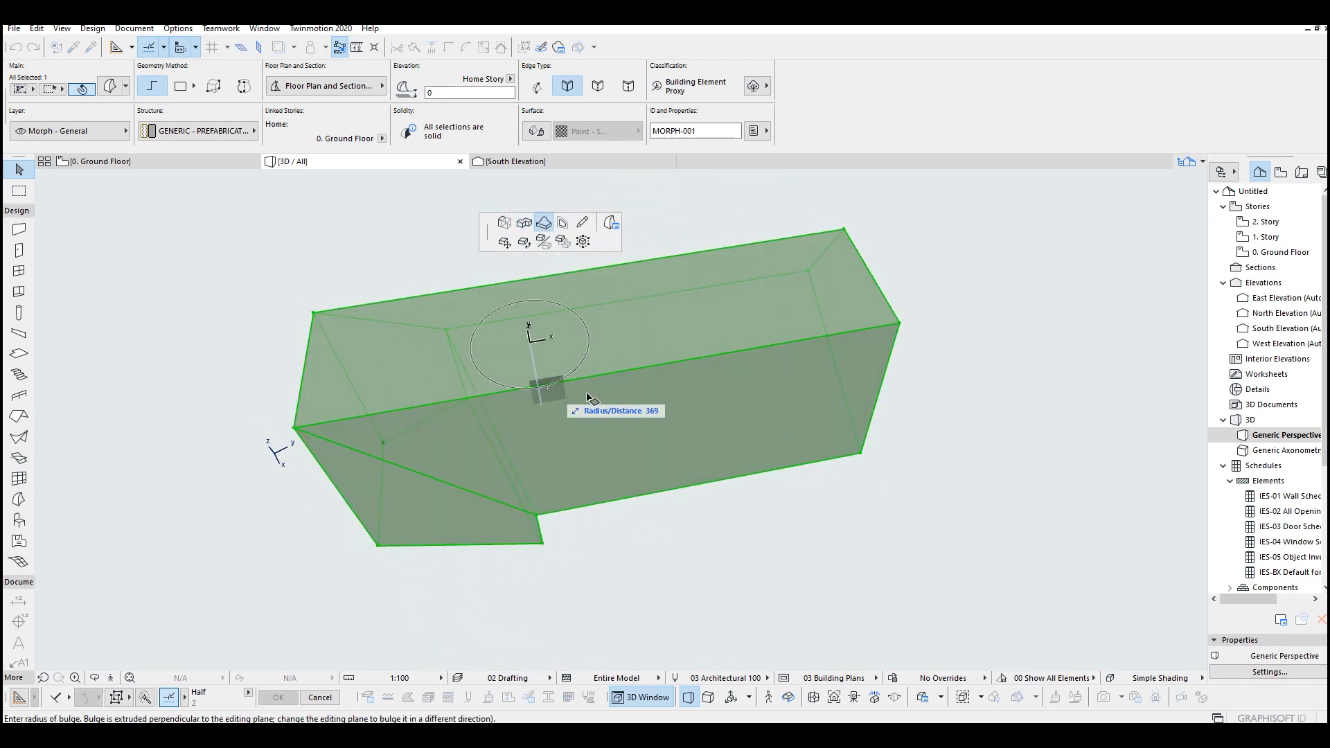
left_click(539, 392)
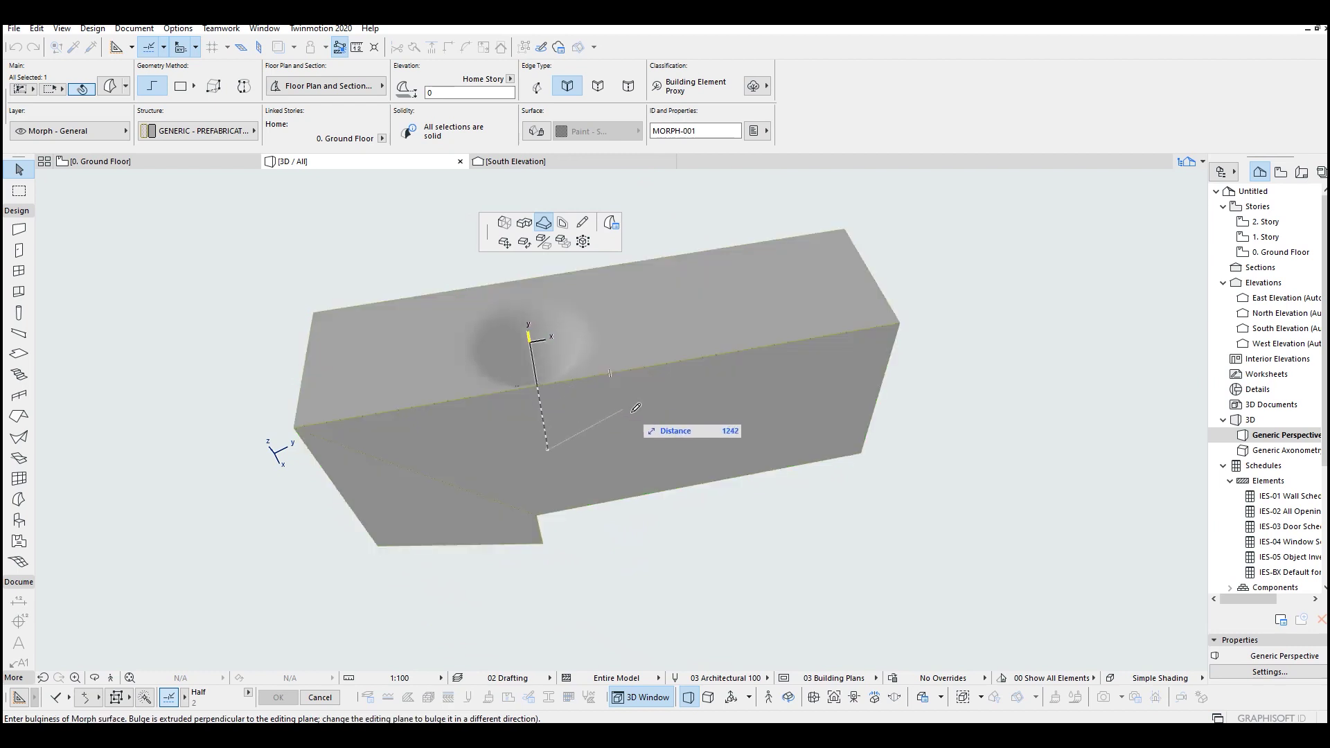
left_click(560, 382)
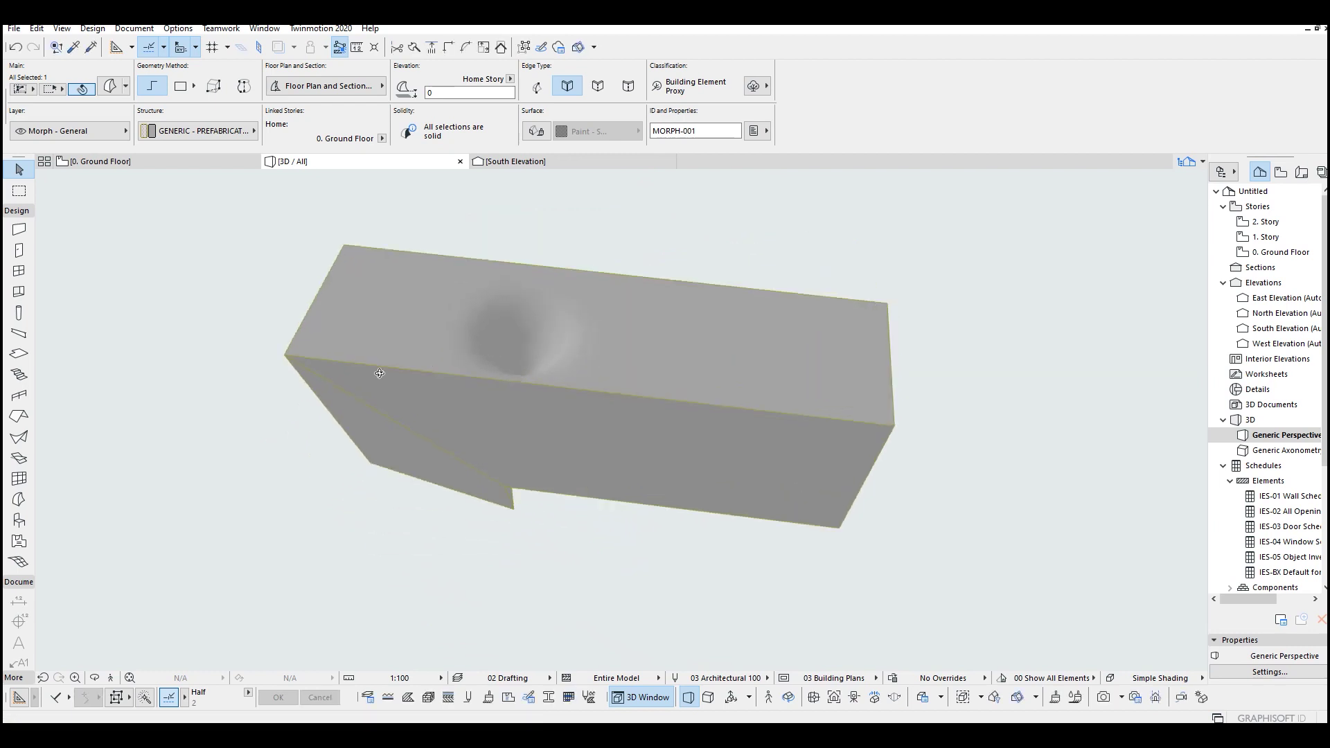
- Reselect the top face and start a second bulge, setting its radius
mouse_move(679, 437)
middle_mouse_down("shift")
mouse_move(871, 490)
mouse_move(667, 366)
middle_mouse_up("shift")
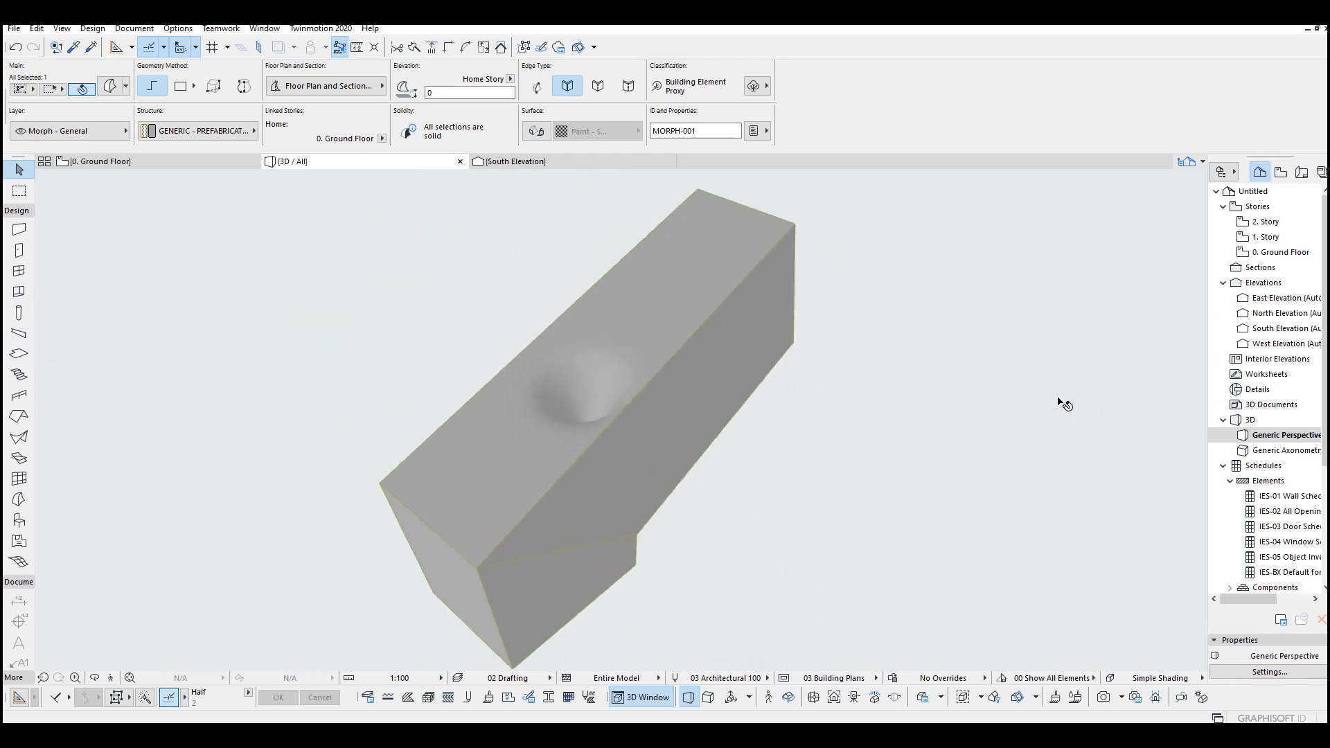
left_click(677, 302)
left_click(789, 395)
left_click(569, 252)
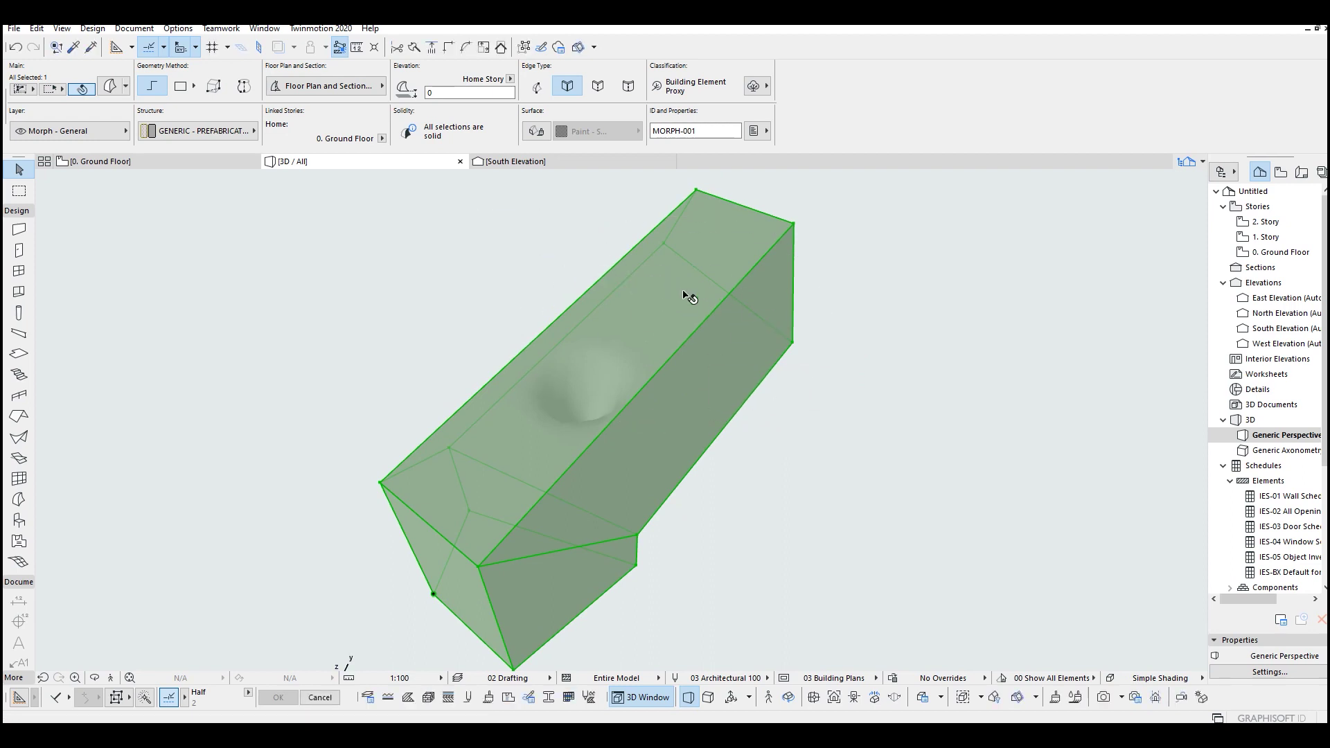
left_click(654, 277)
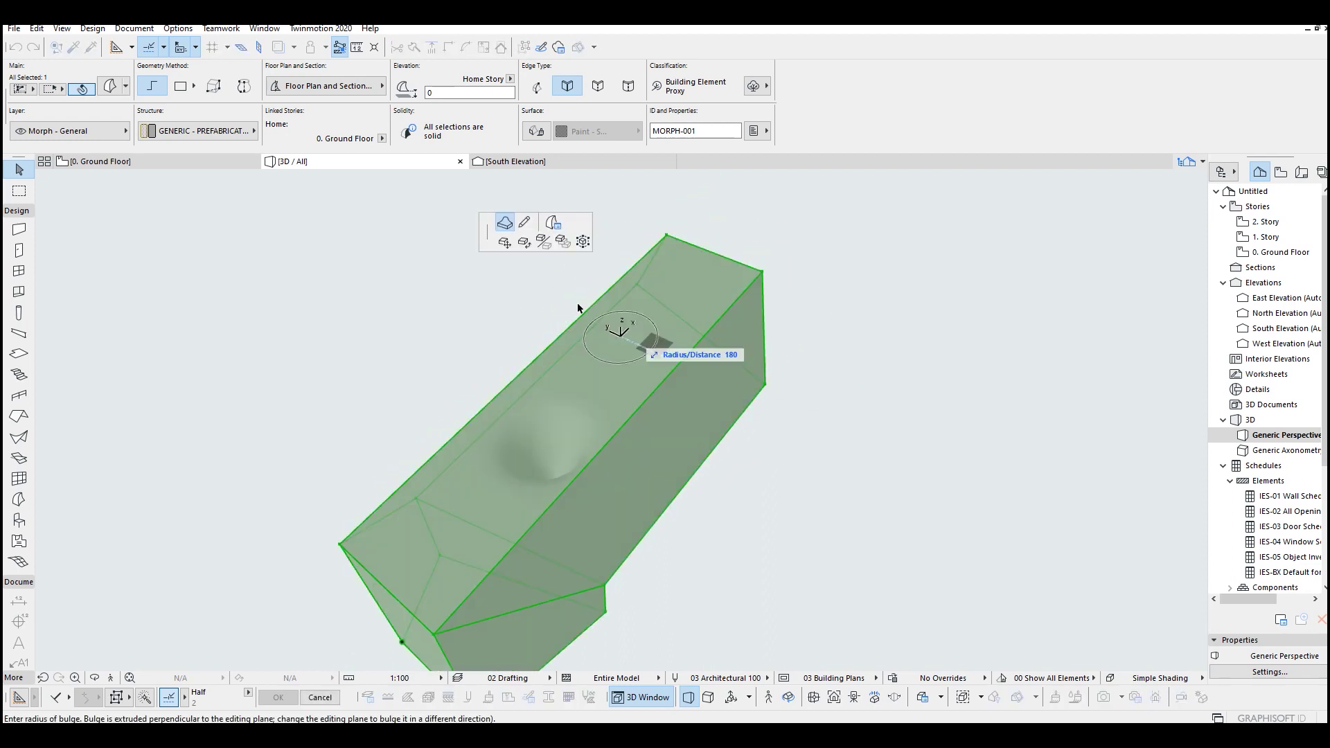
scroll(639, 353, "up", 2)
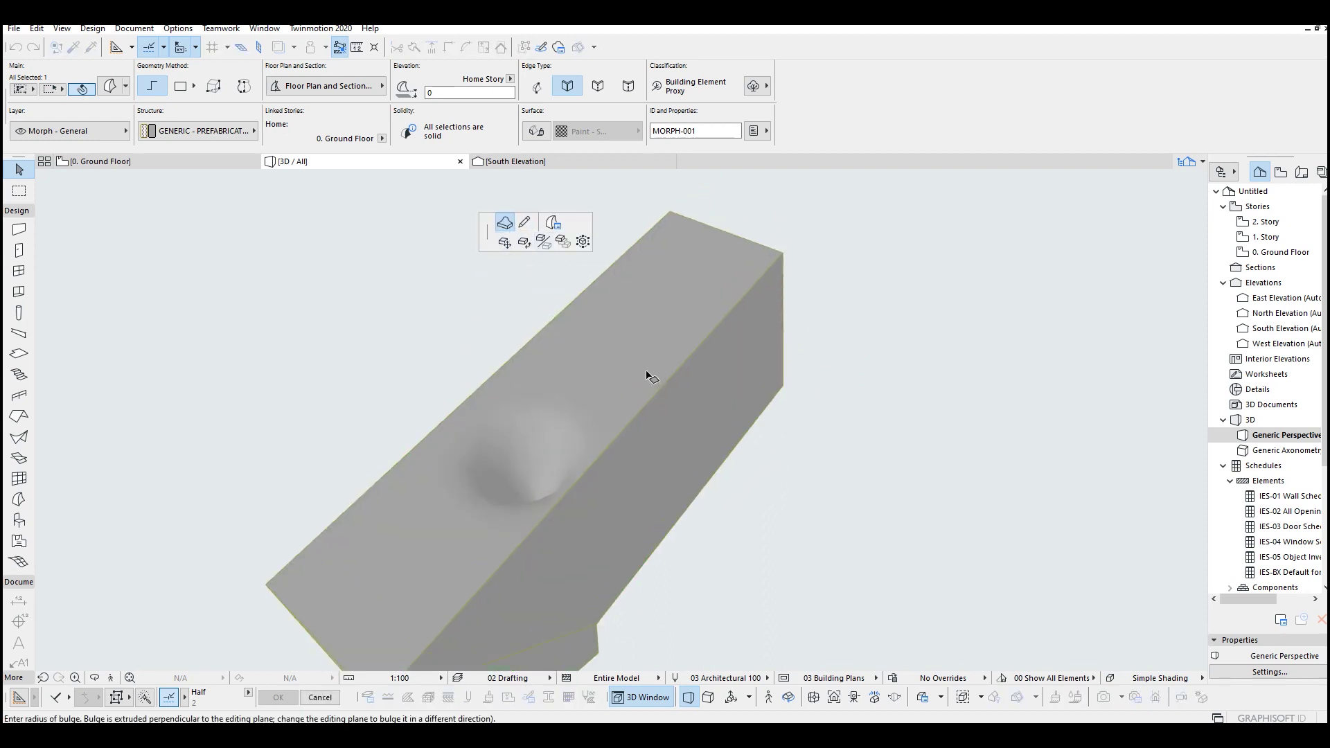
left_click(521, 225)
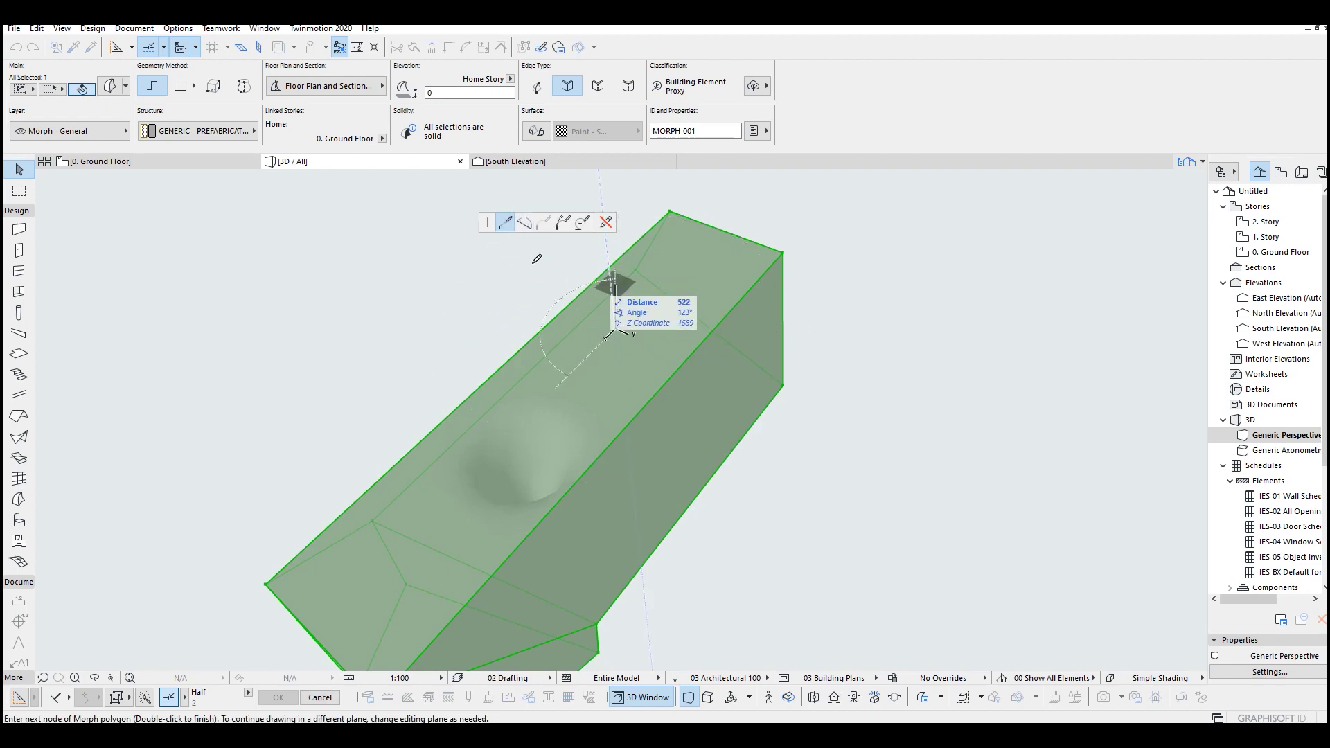
scroll(609, 306, "up", 3)
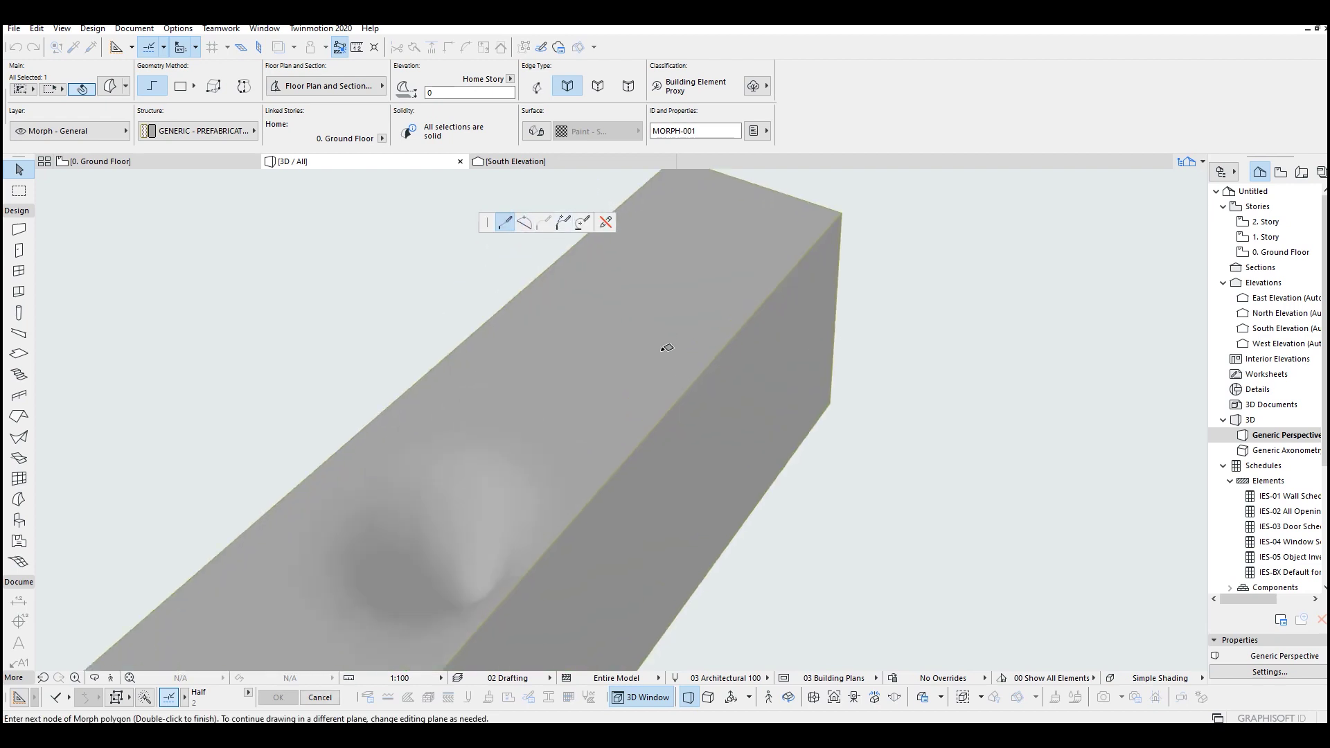
- Trace a triangular morph outline on the block's top face
left_click(607, 366)
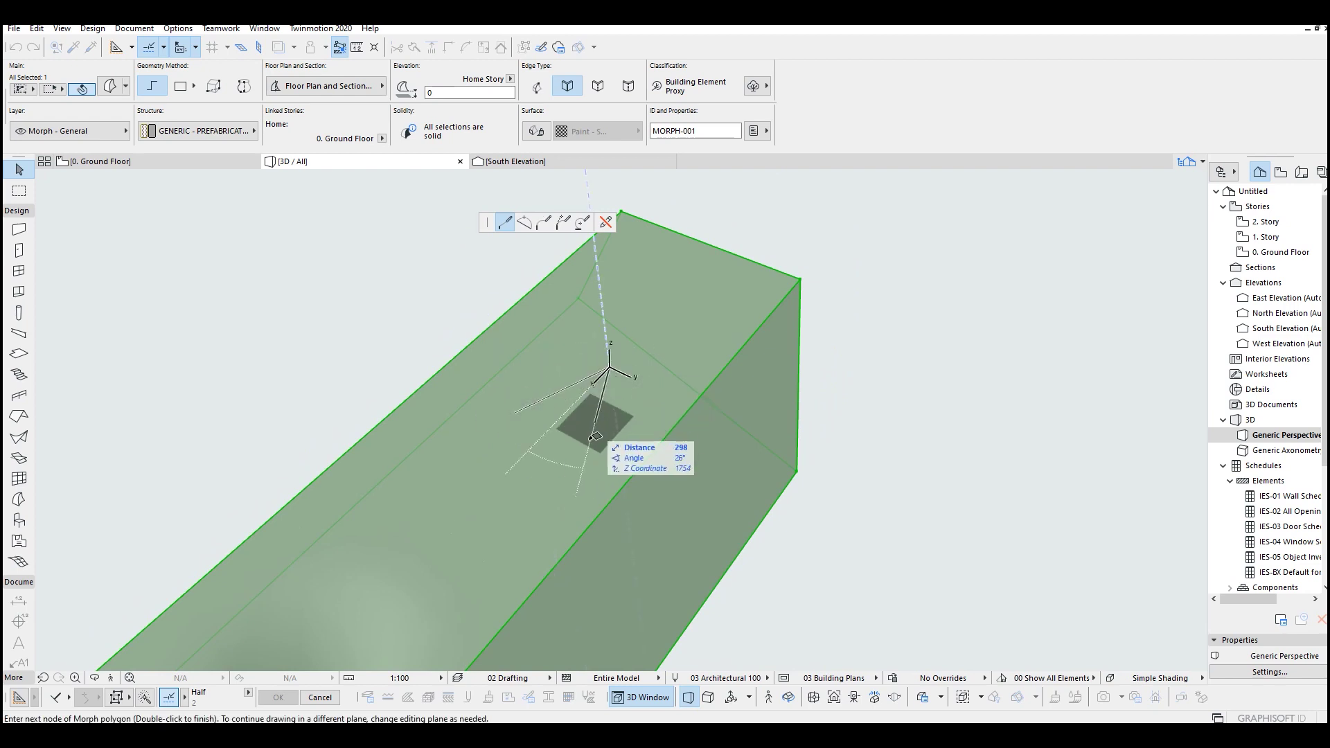
left_click(584, 471)
double_click(516, 413)
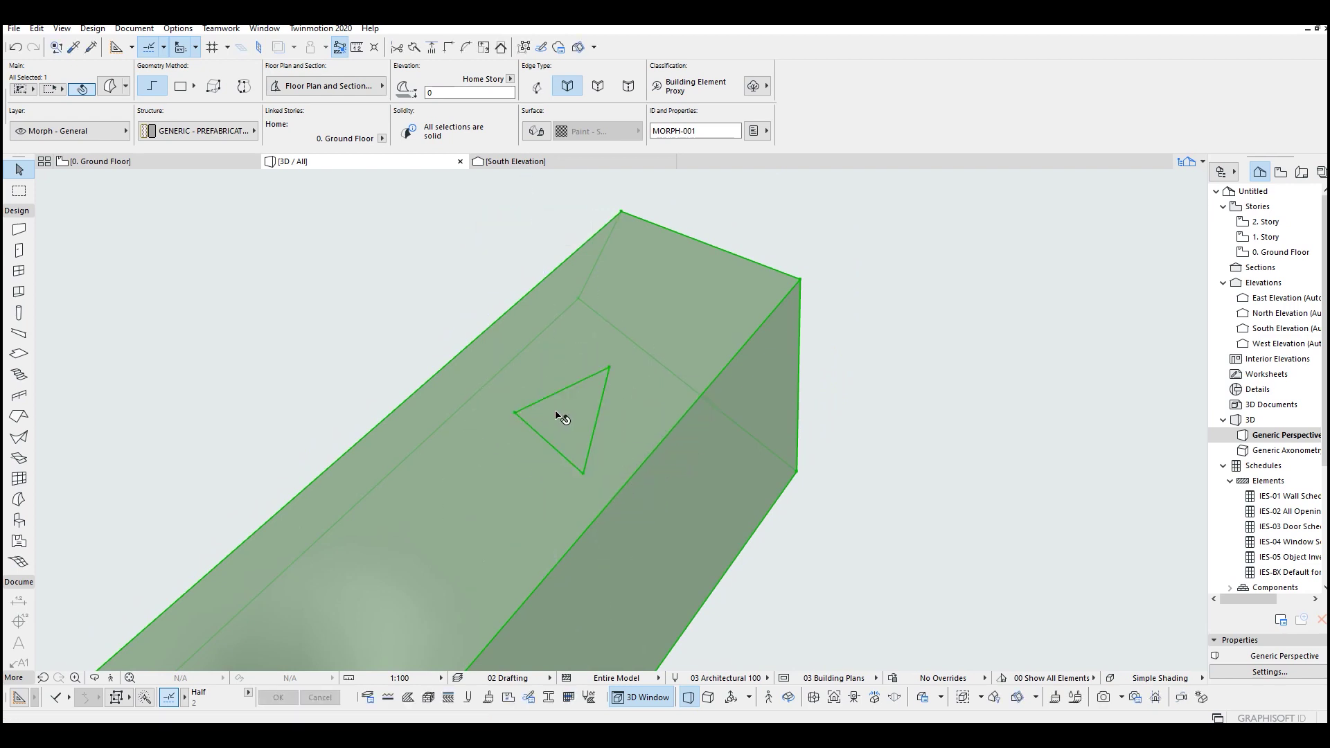
- Push/pull the triangle upward into a prism
left_click(566, 407)
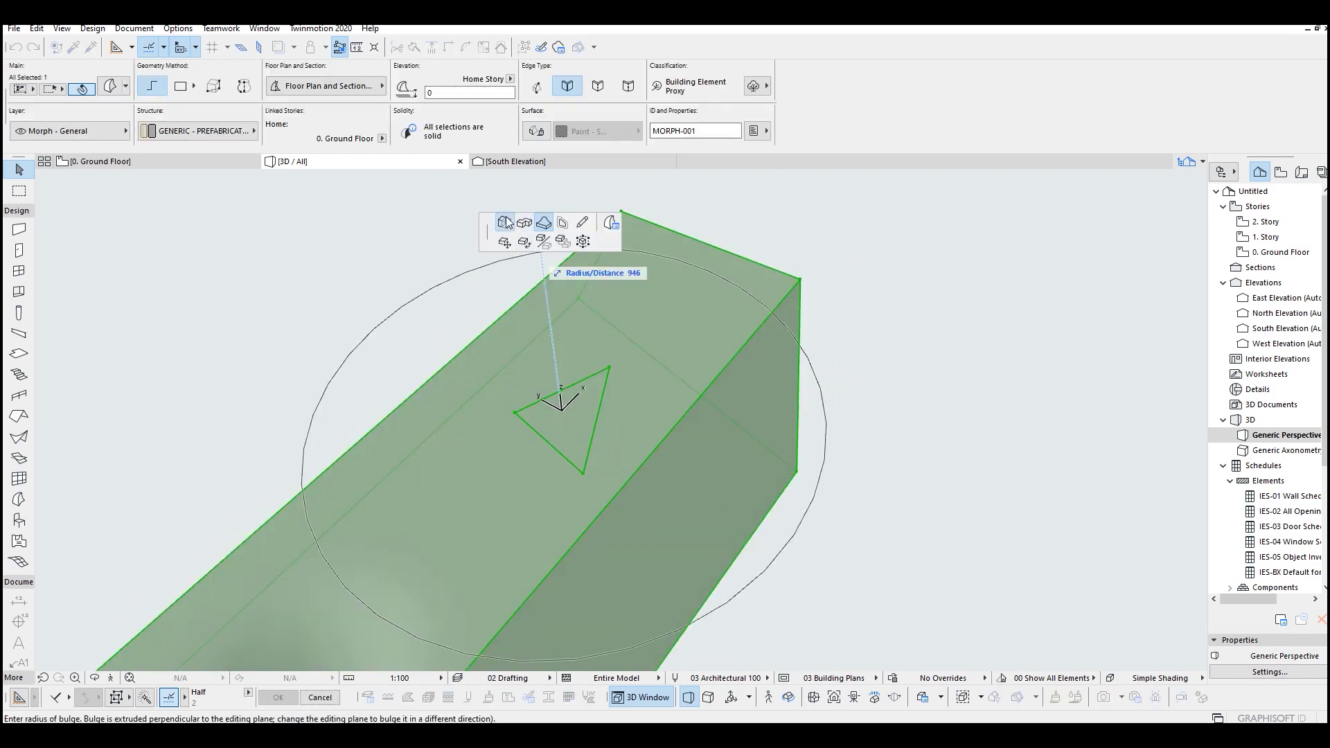
left_click(543, 231)
left_click(566, 367)
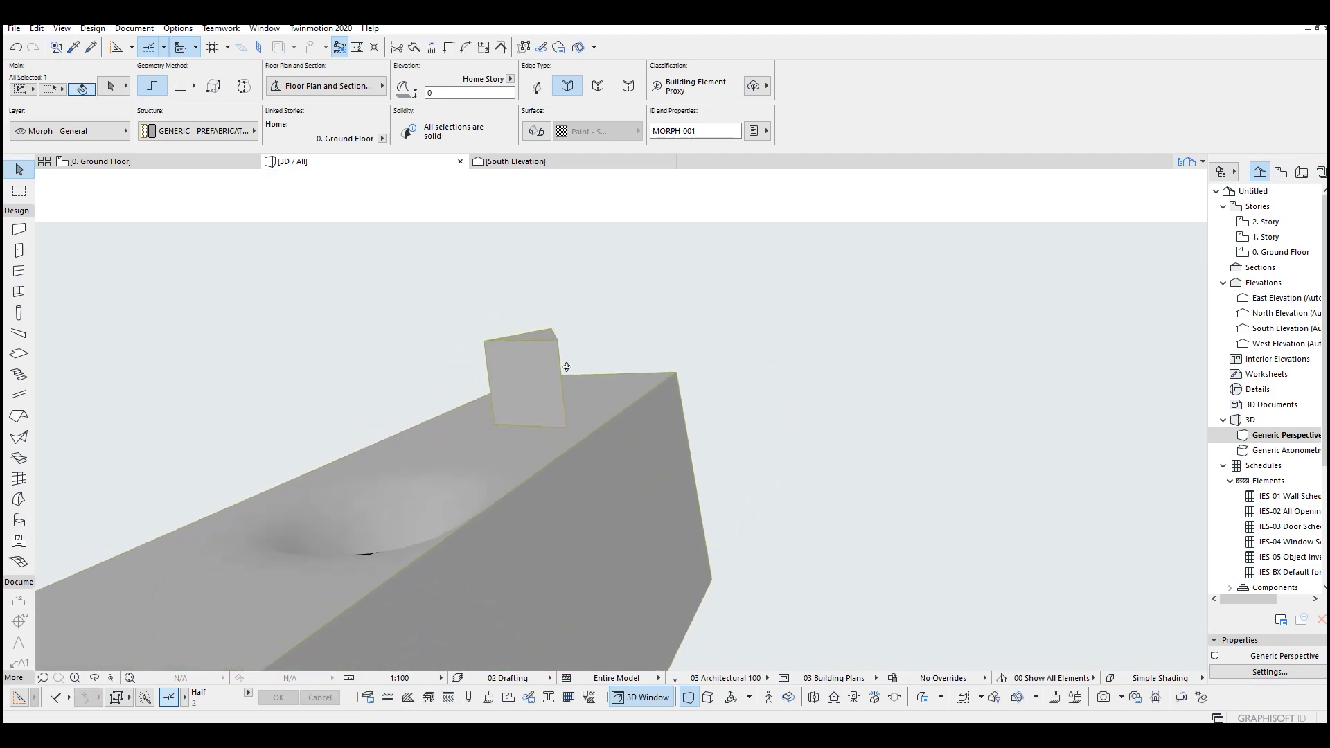
mouse_move(566, 367)
middle_mouse_down("shift")
mouse_move(586, 451)
mouse_move(572, 378)
mouse_move(554, 361)
middle_mouse_up("shift")
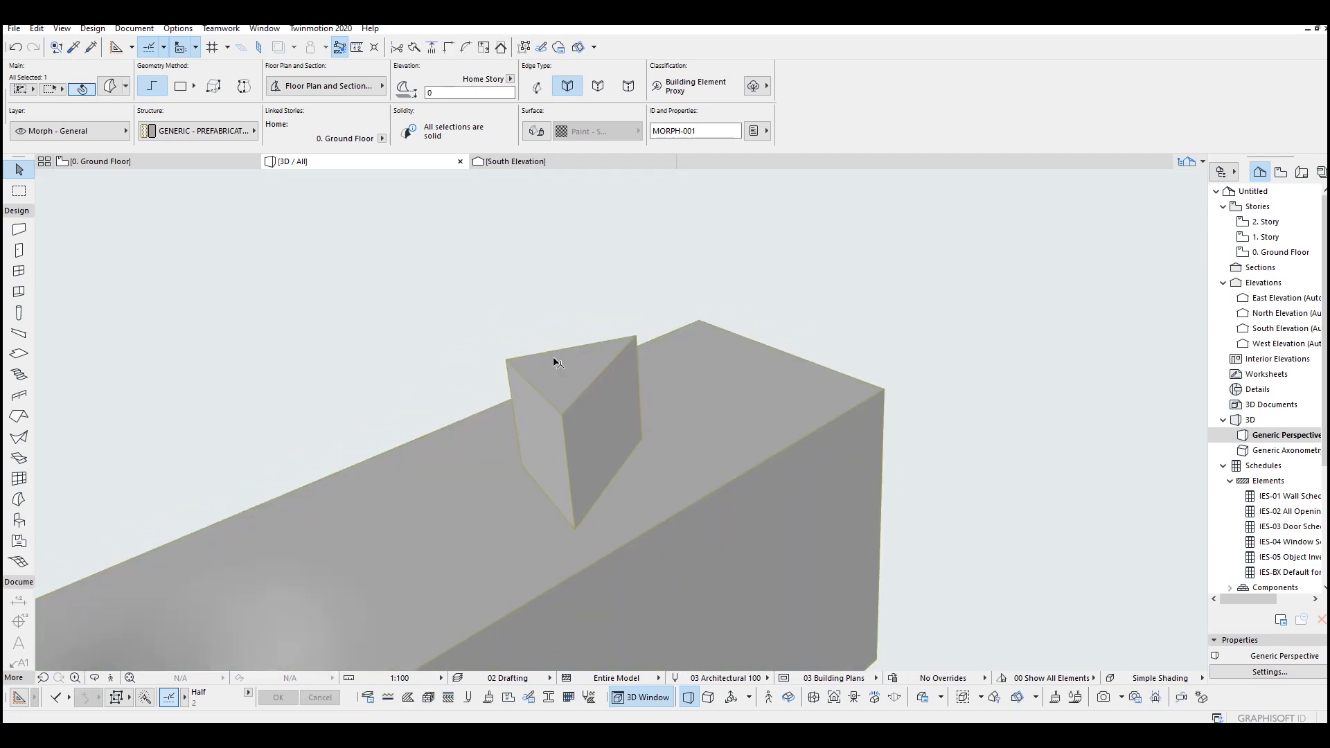
left_click(554, 362)
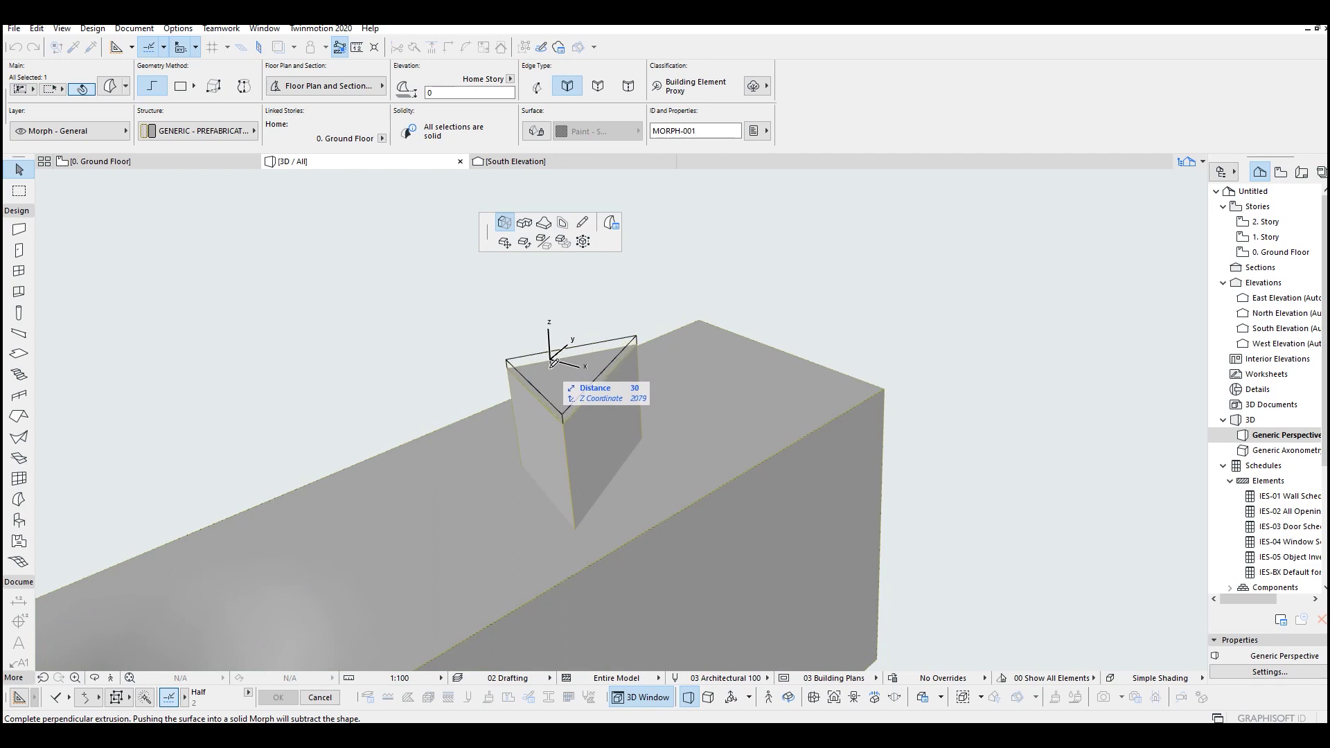
- Offset the prism's faces to widen it, abandoning one oversized top-face offset
left_click(562, 222)
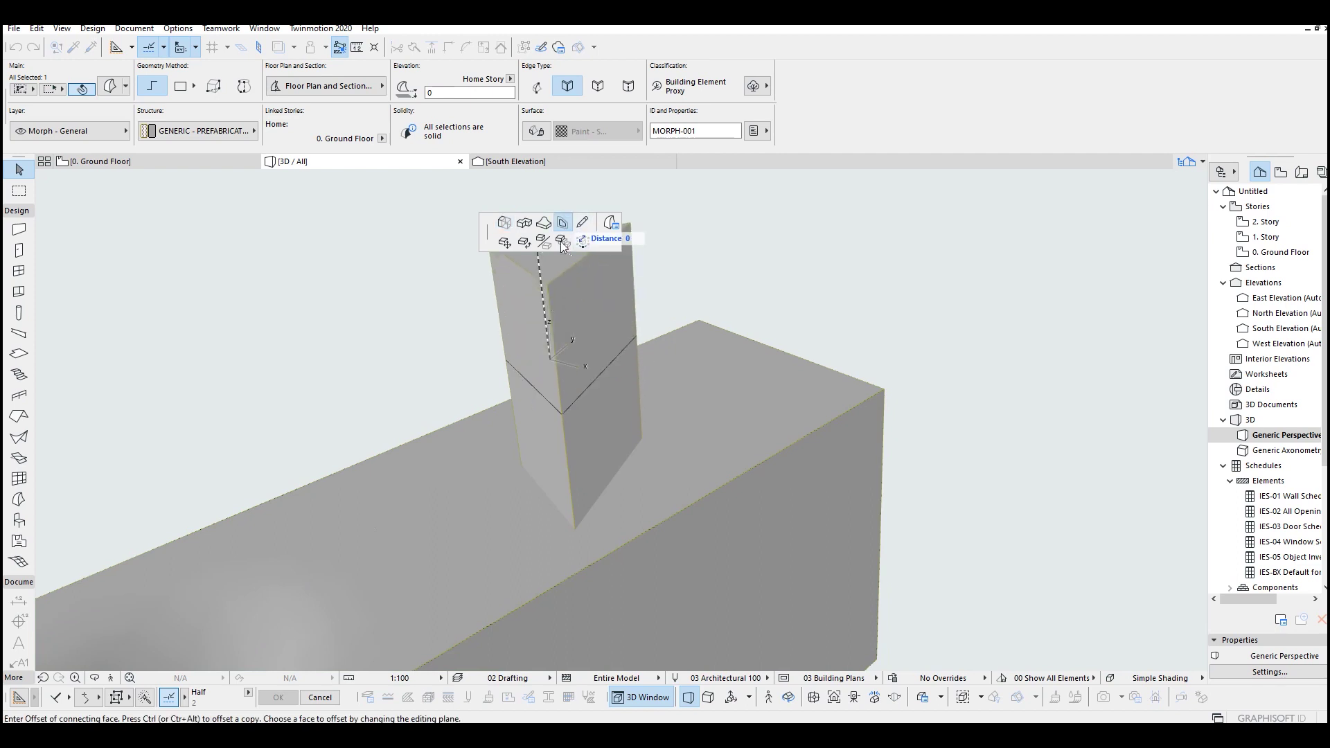
left_click(558, 363)
mouse_move(609, 386)
middle_mouse_down("shift")
mouse_move(345, 388)
mouse_move(694, 393)
middle_mouse_up("shift")
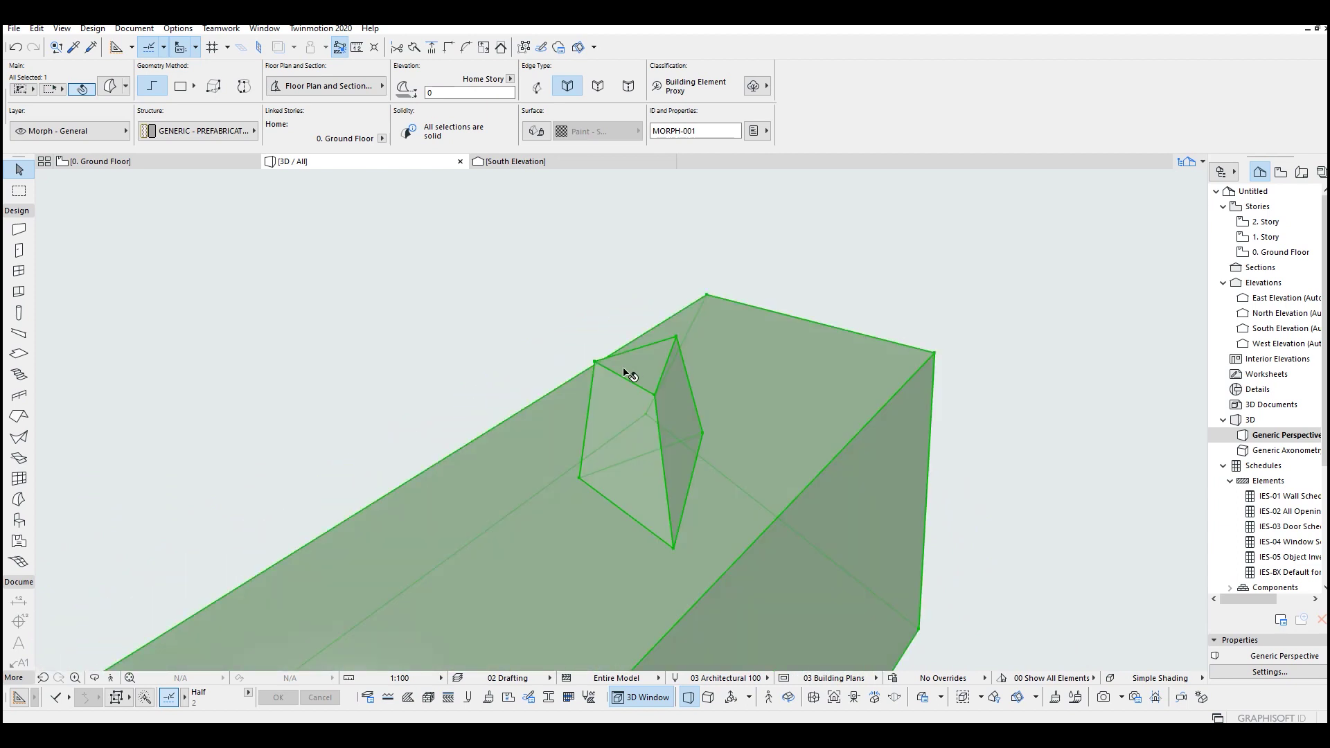
left_click(635, 371)
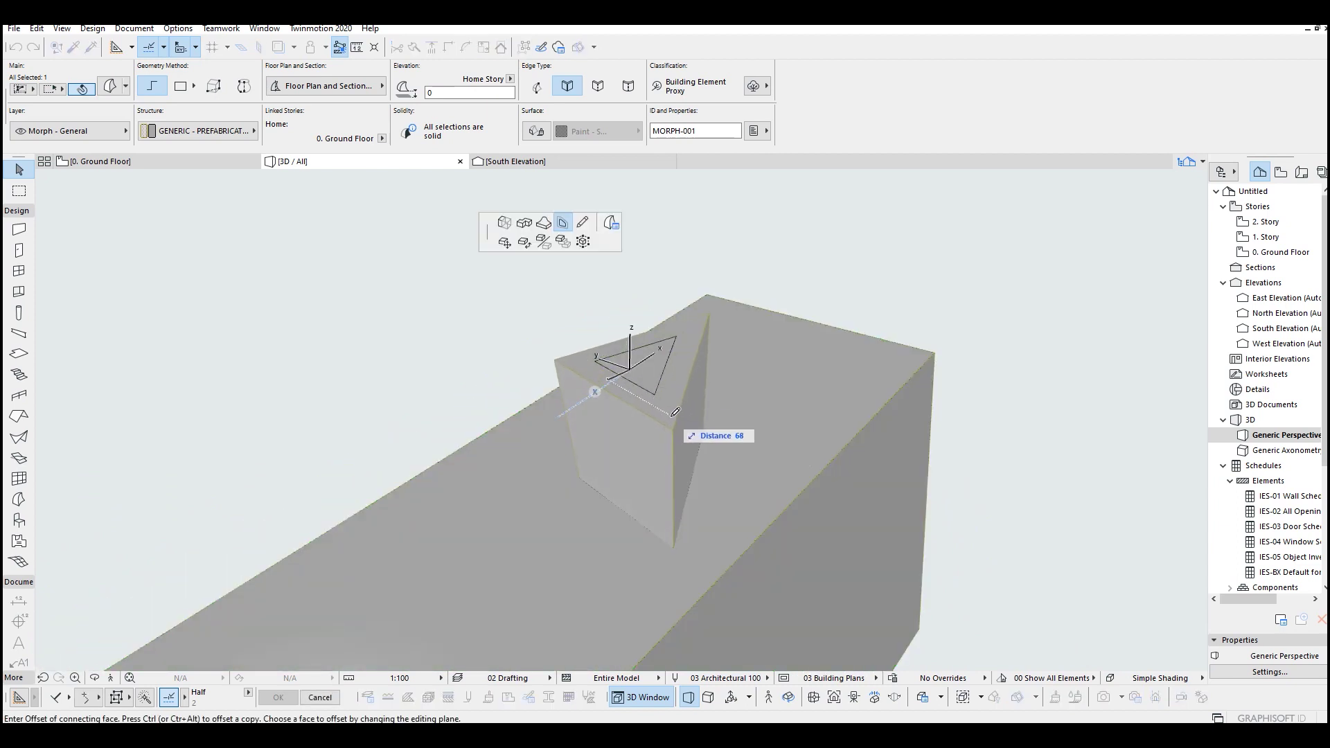
left_click(678, 416)
left_click(648, 356)
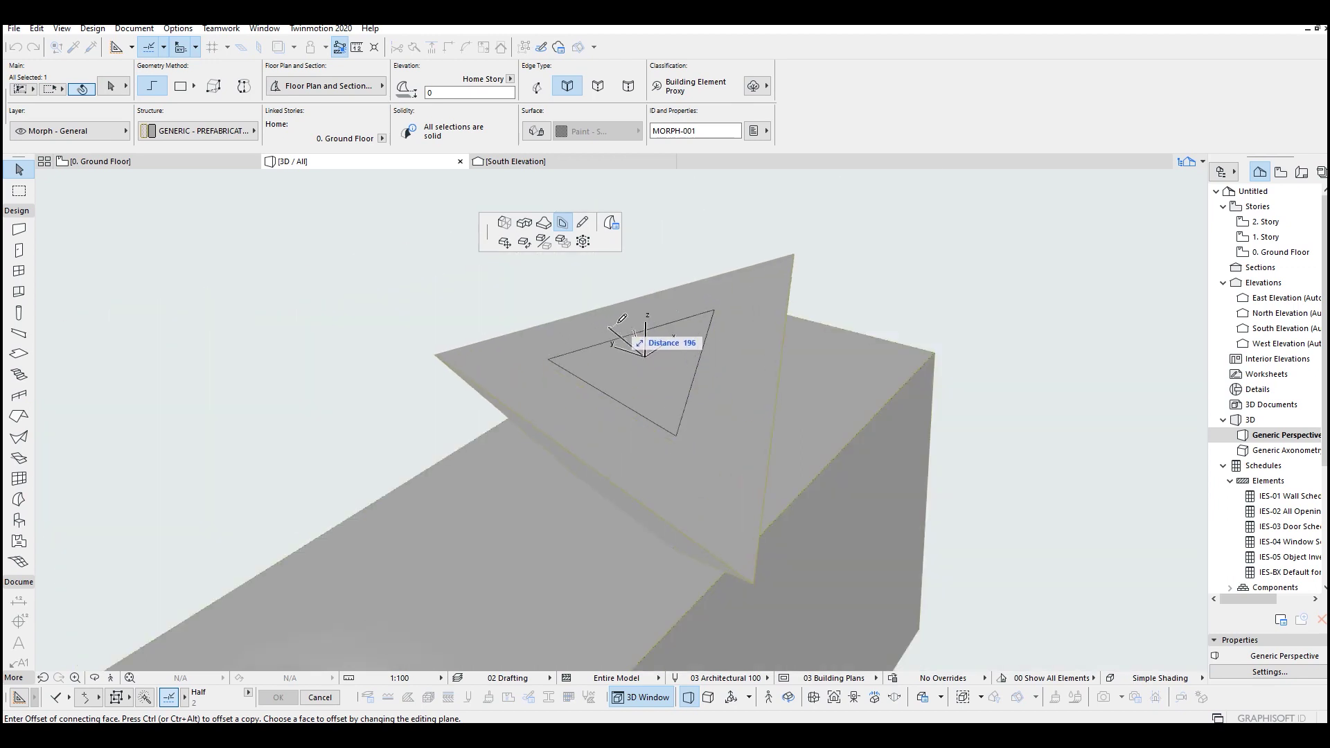
left_click(638, 345)
key("Escape")
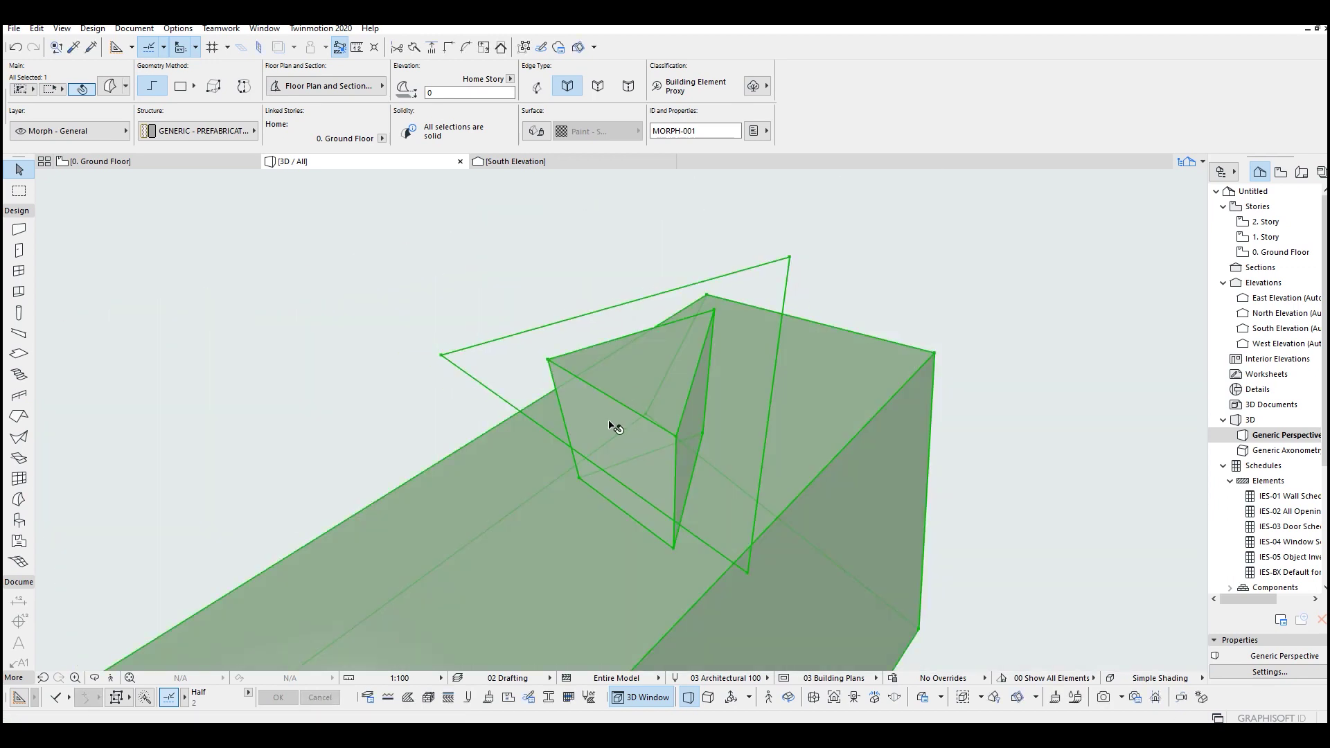
mouse_move(609, 425)
middle_mouse_down("shift")
mouse_move(452, 431)
mouse_move(625, 408)
middle_mouse_up("shift")
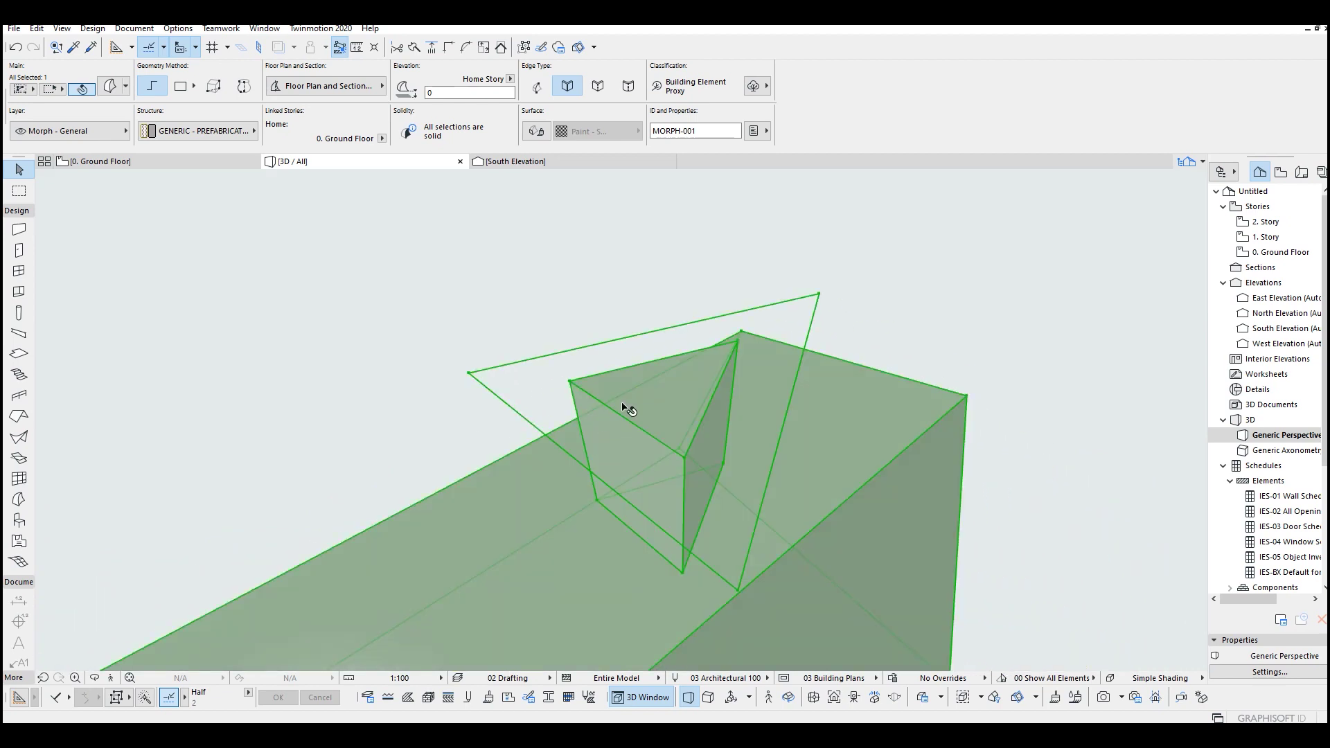
left_click(624, 368)
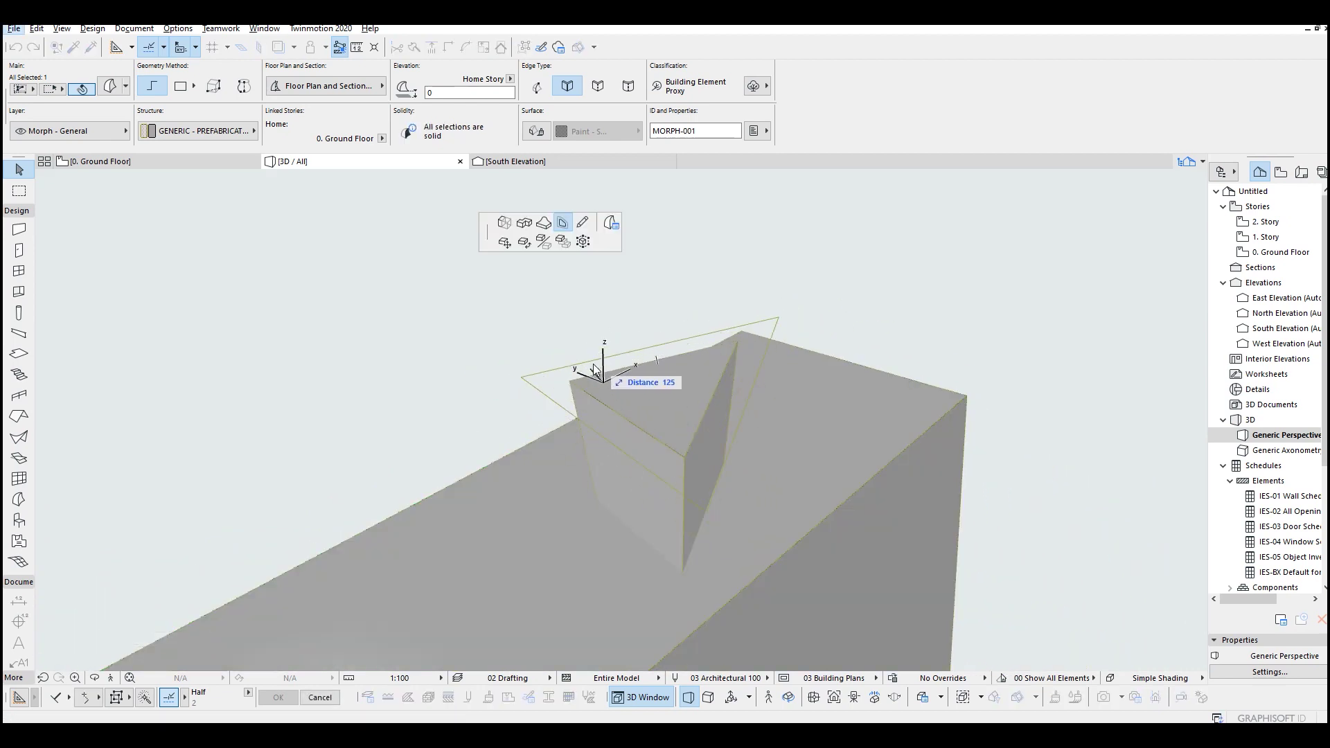
left_click(643, 387)
scroll(666, 389, "up", 2)
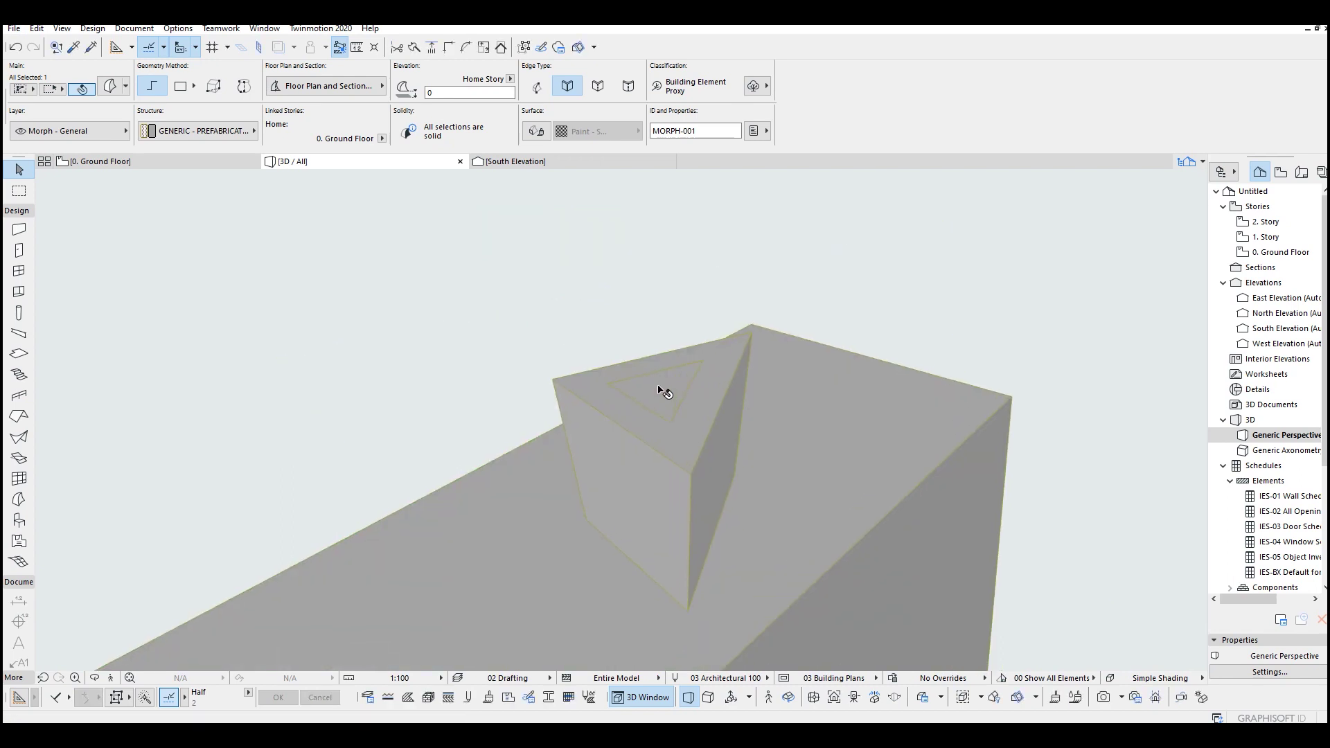
scroll(671, 395, "up", 2)
scroll(655, 397, "up", 2)
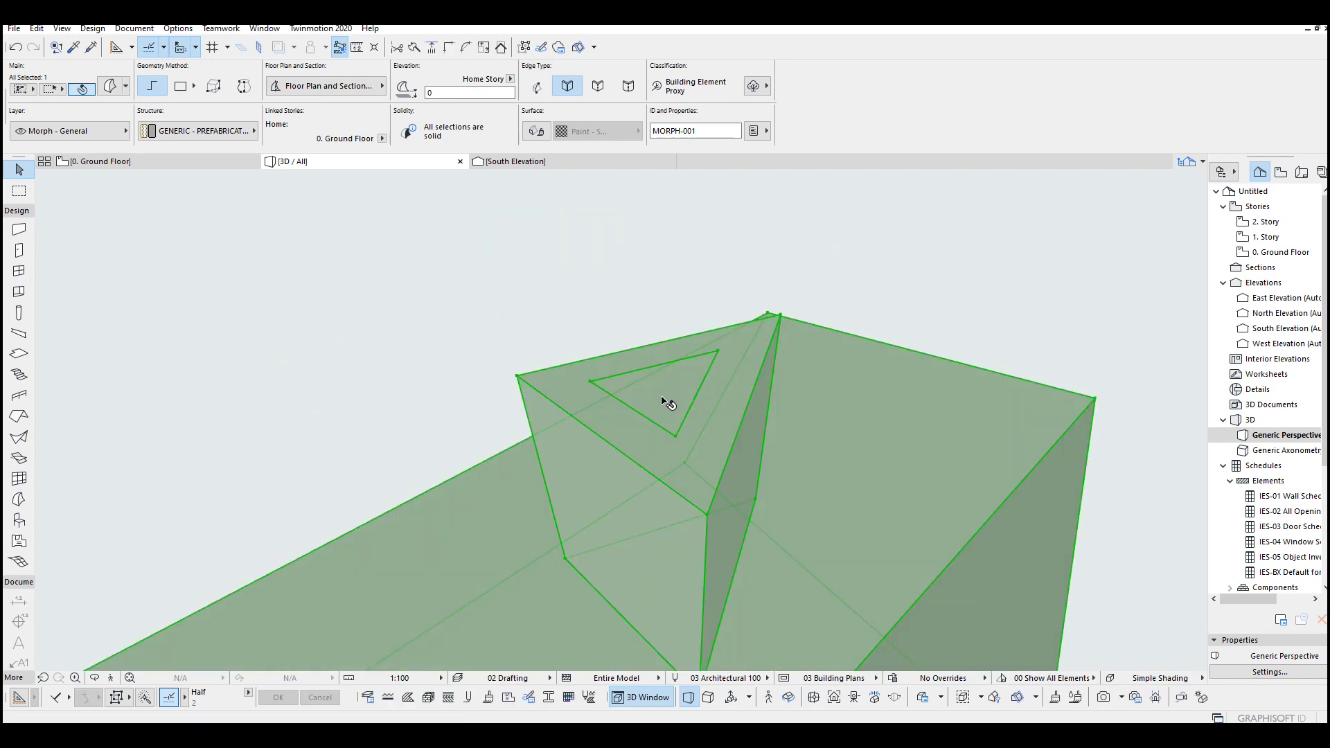
- Extrude a narrower triangular column perpendicularly up from the prism's top face
left_click(666, 403)
left_click(505, 224)
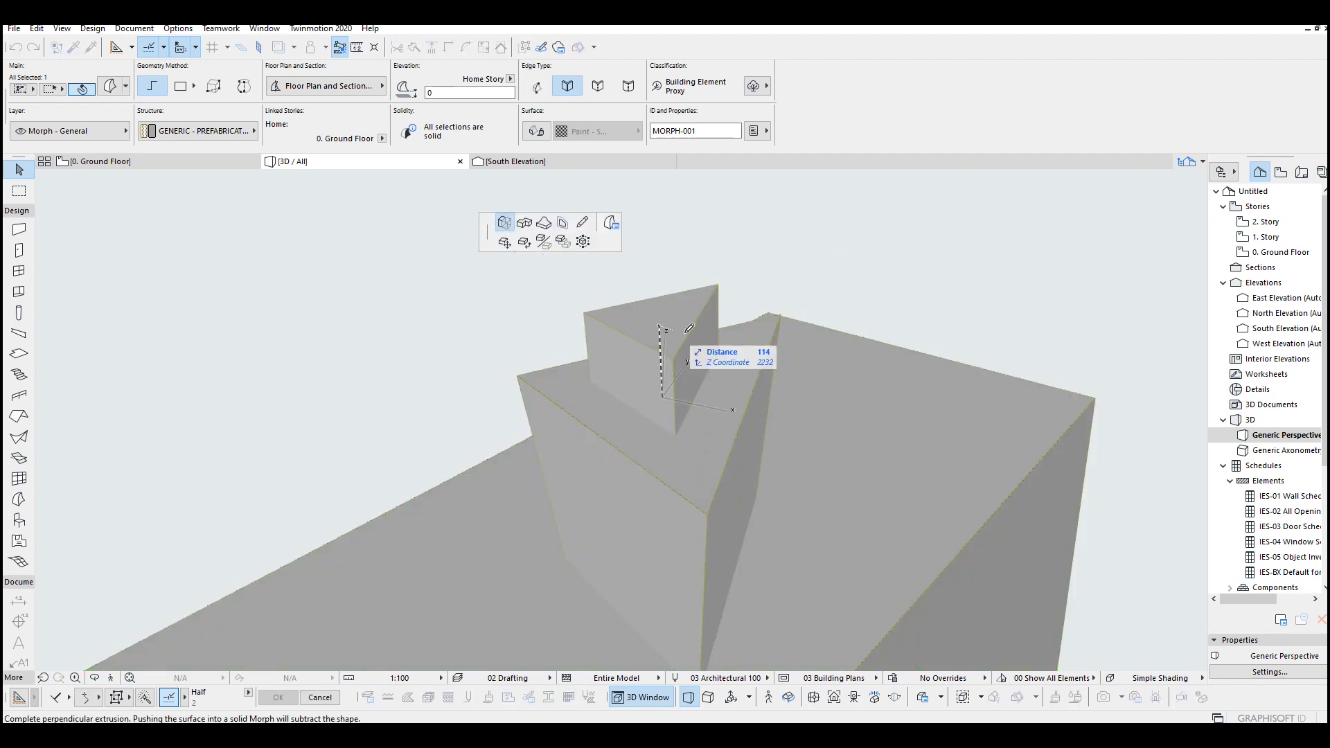
scroll(692, 386, "down", 3)
scroll(693, 395, "down", 3)
left_click(700, 275)
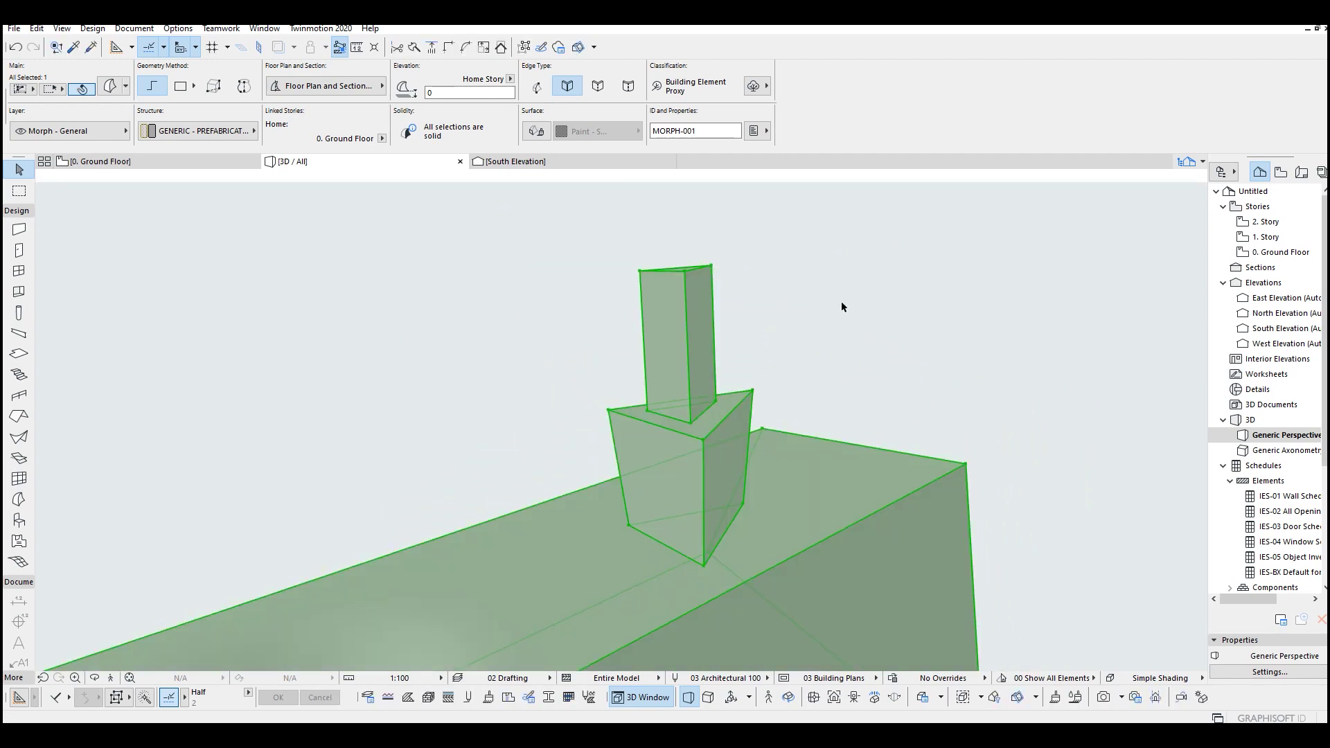
left_click(841, 301)
scroll(785, 360, "down", 2)
mouse_move(785, 360)
middle_mouse_down("shift")
mouse_move(365, 404)
mouse_move(651, 493)
mouse_move(552, 413)
mouse_move(232, 401)
mouse_move(586, 363)
middle_mouse_up("shift")
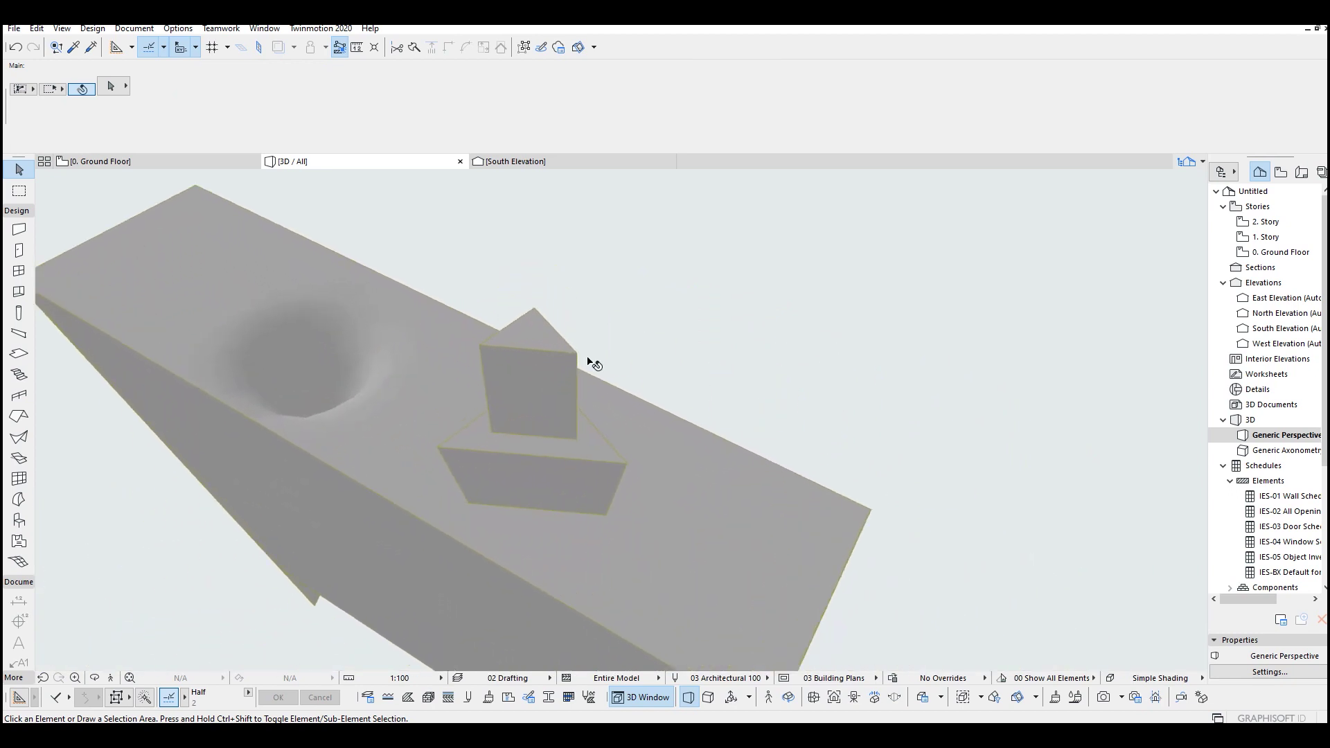
- Drag the upper column's top corner to a new spot, tilting it into a wedge
left_click(666, 464)
mouse_move(668, 368)
middle_mouse_down("shift")
mouse_move(544, 326)
mouse_move(578, 247)
middle_mouse_up("shift")
left_click(572, 247)
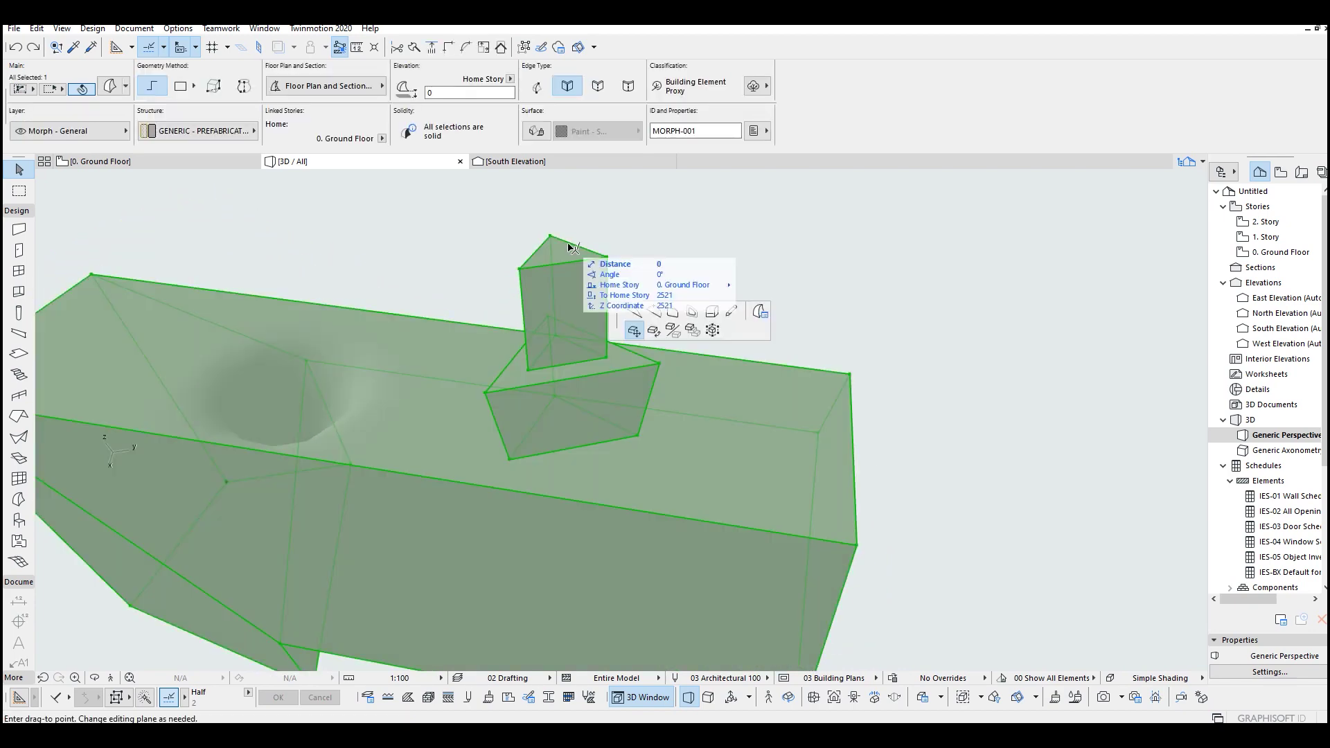
left_click(559, 243)
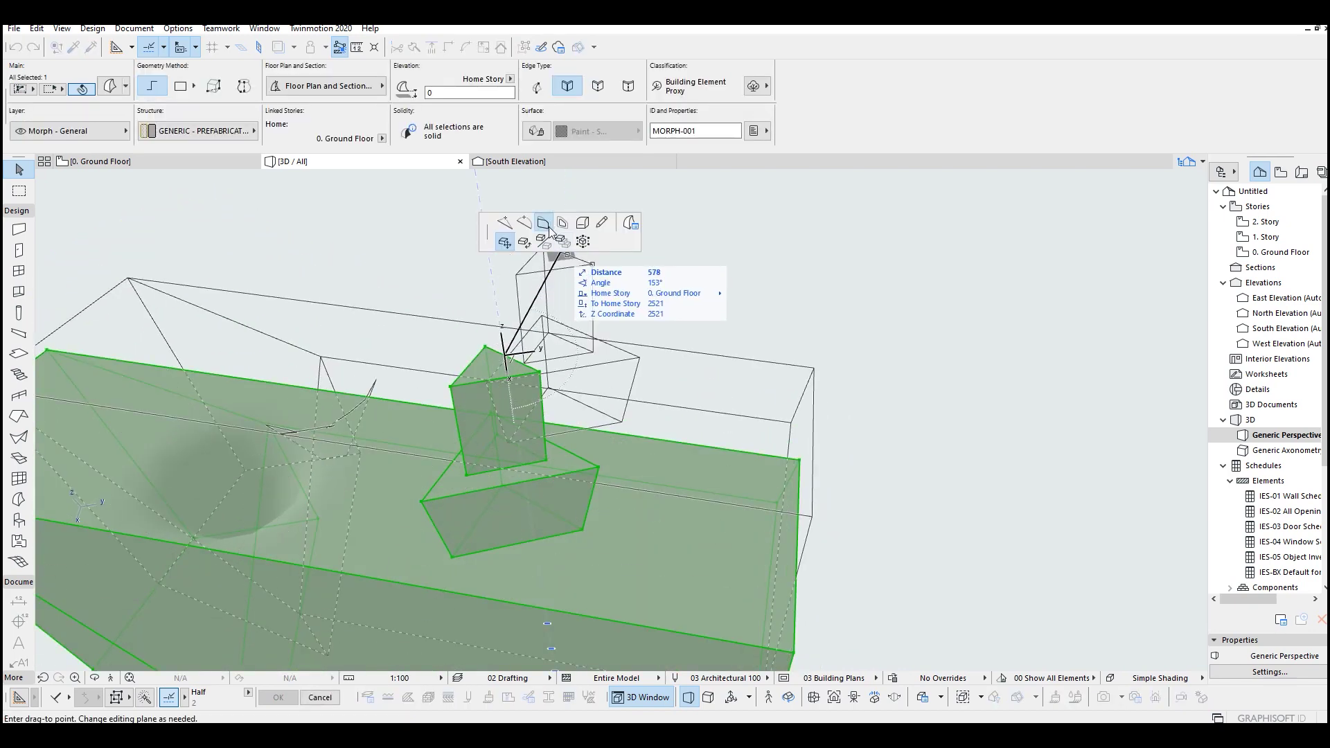
left_click(510, 304)
scroll(585, 331, "up", 1)
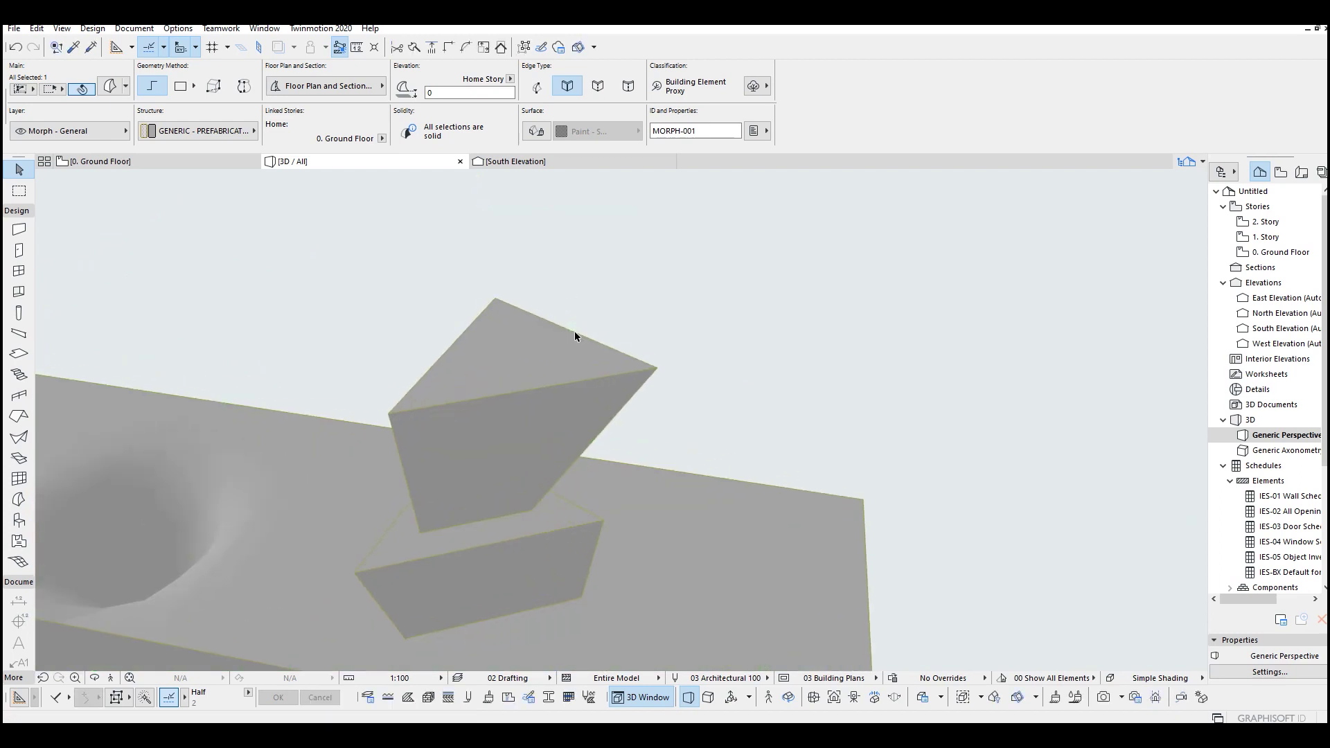
left_click(575, 331)
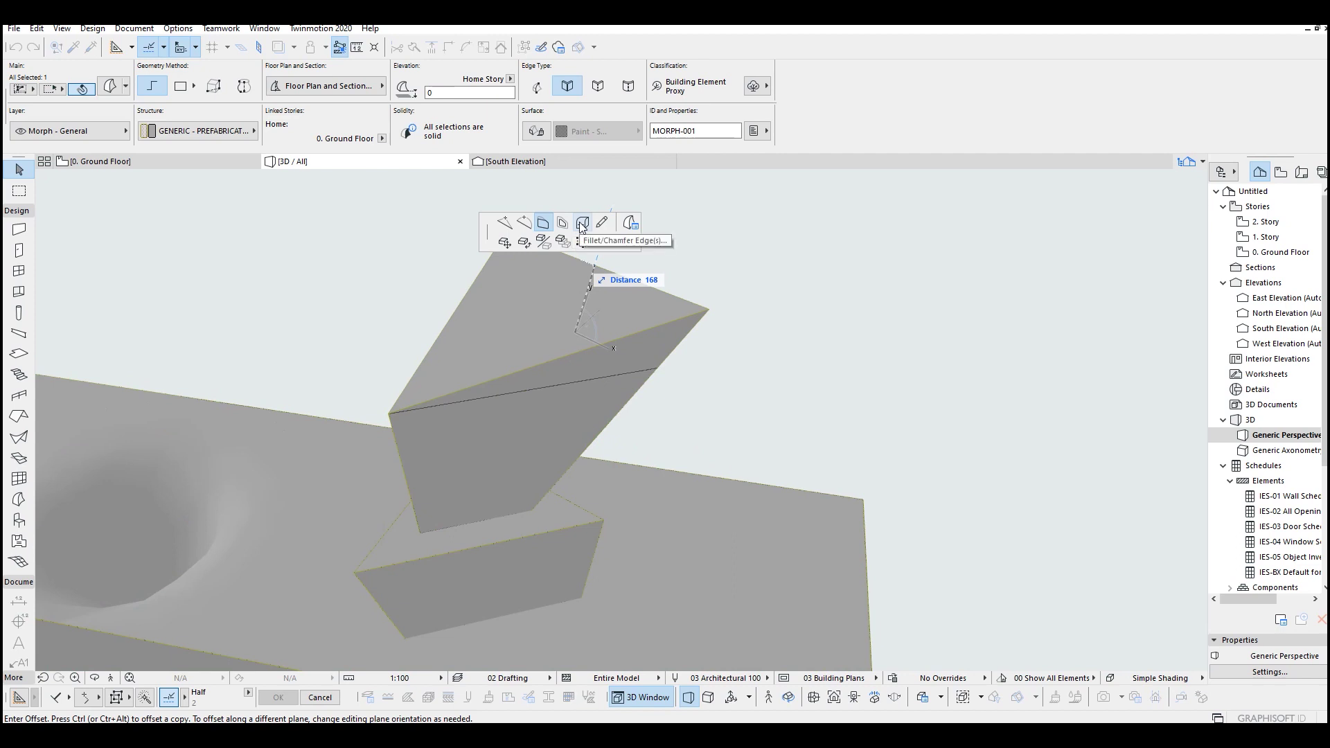
left_click(583, 224)
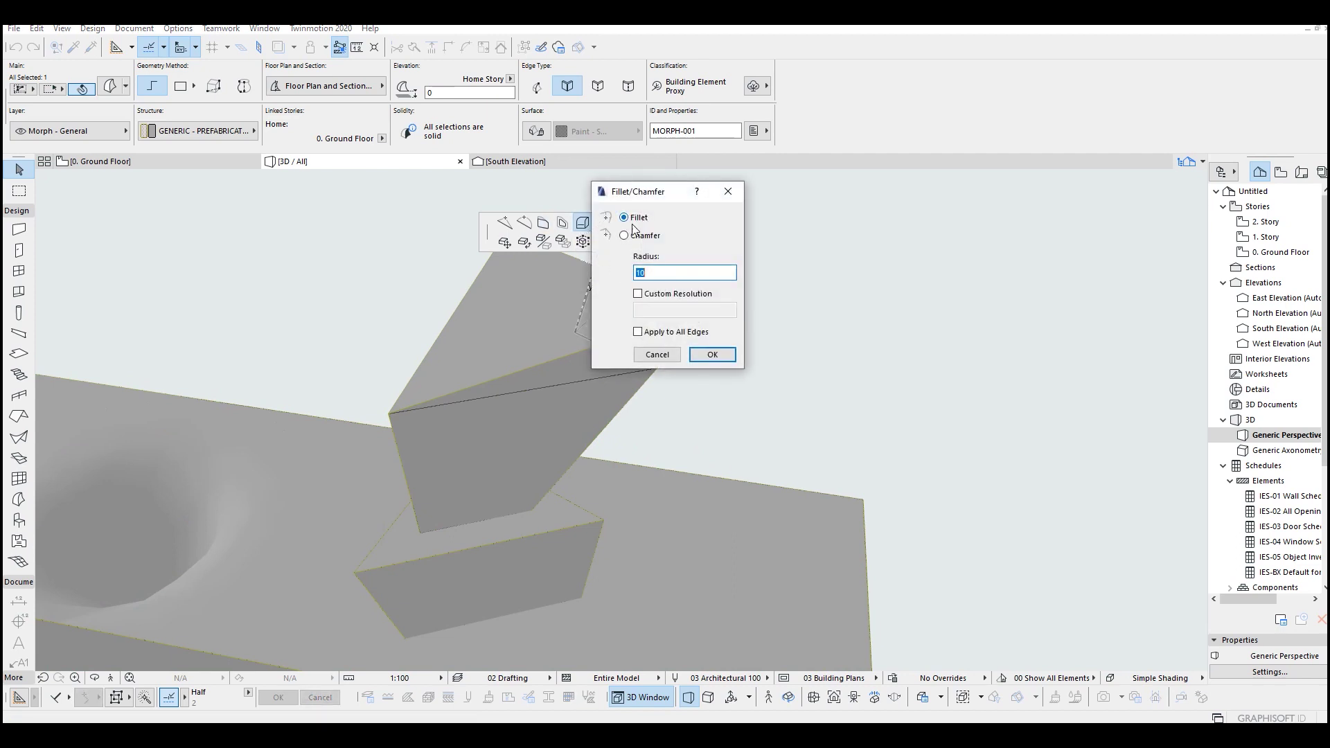
left_click(708, 355)
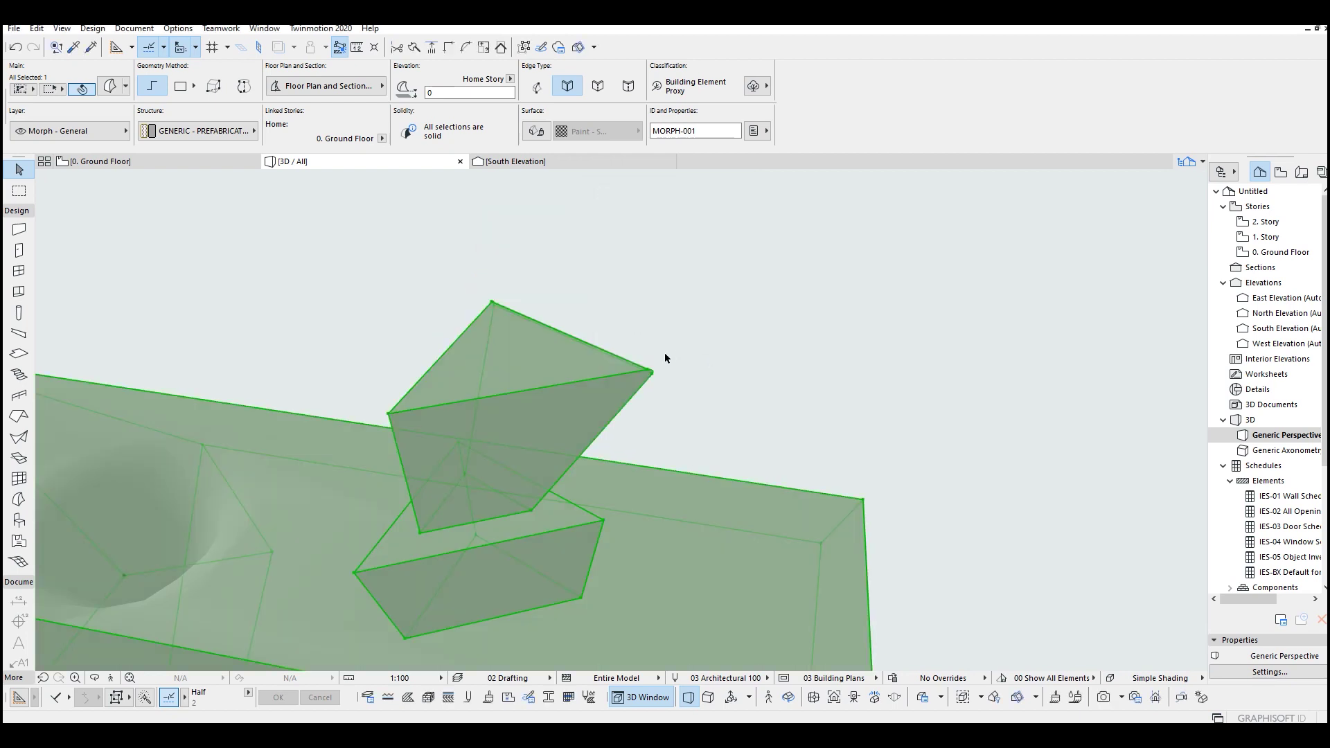
middle_click_drag(664, 353, 516, 294, "shift")
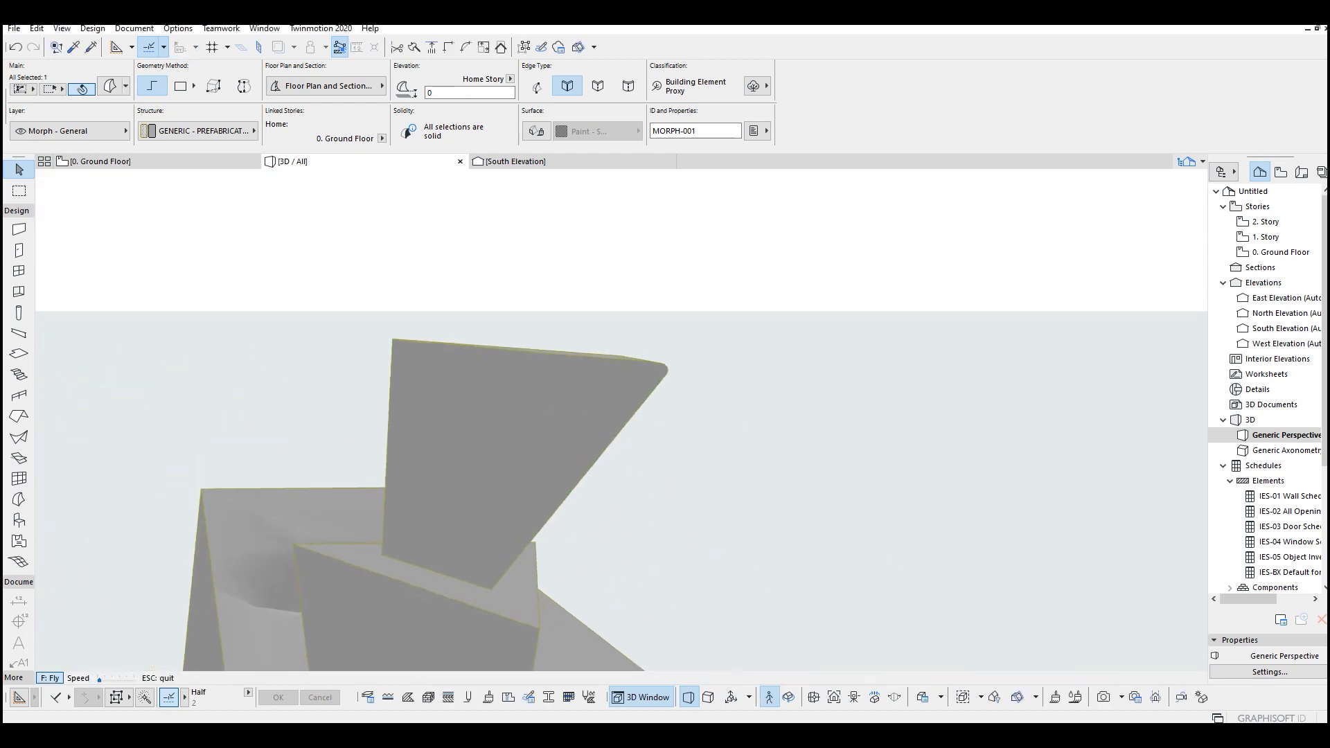
key("shift+F3")
key("Up")
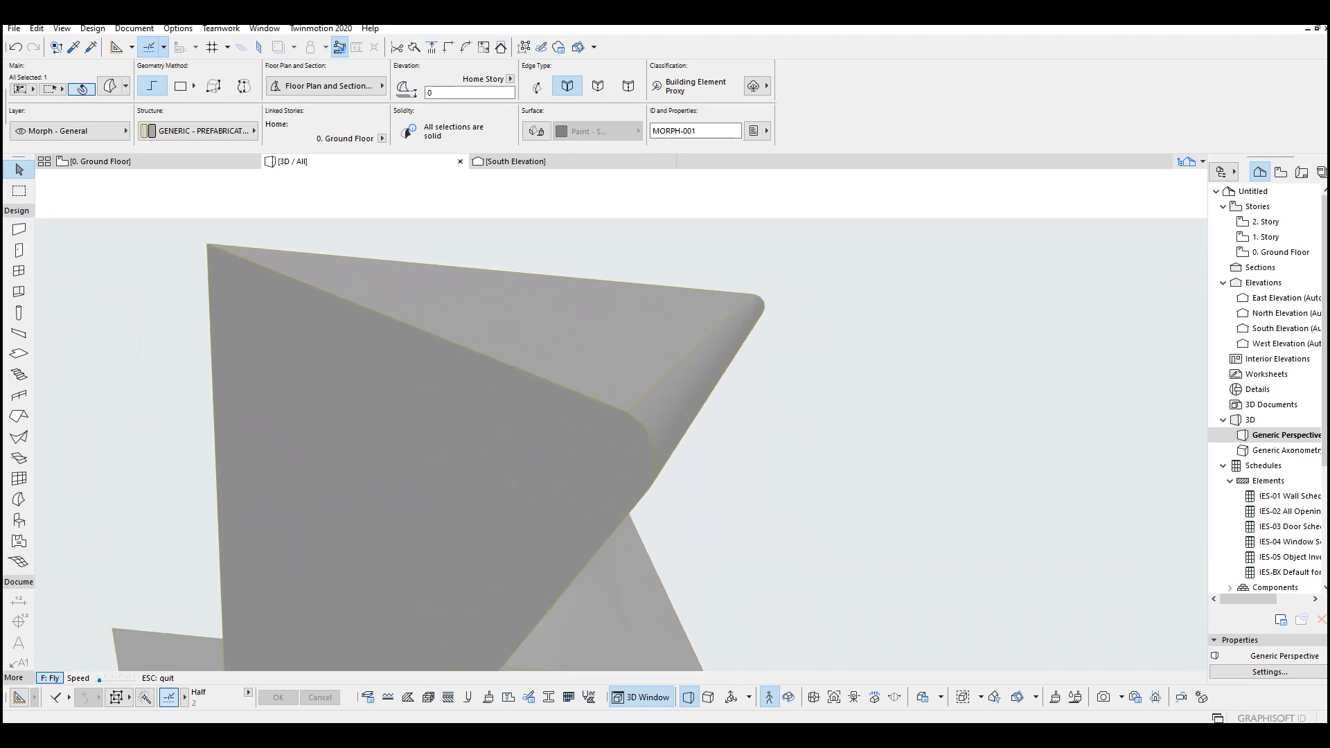
key("Escape")
key("ctrl+z")
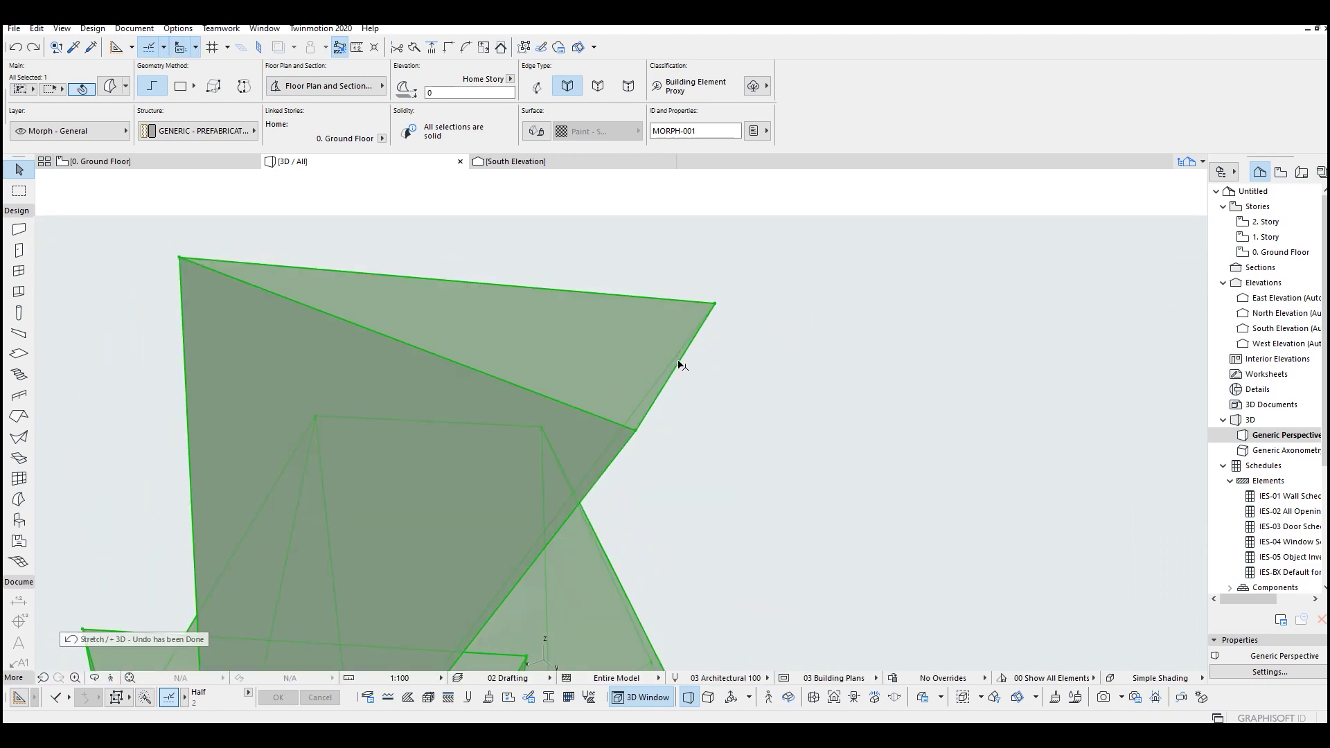
left_click(679, 363)
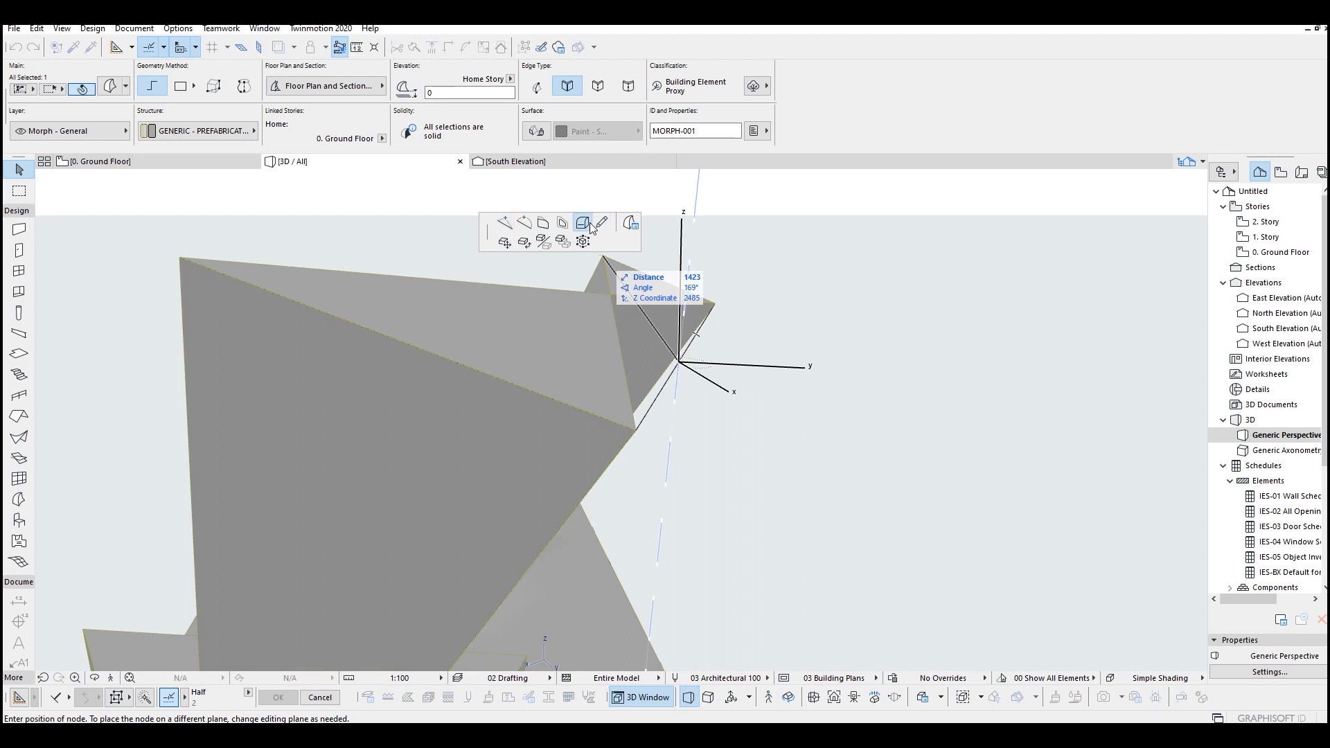
left_click(584, 223)
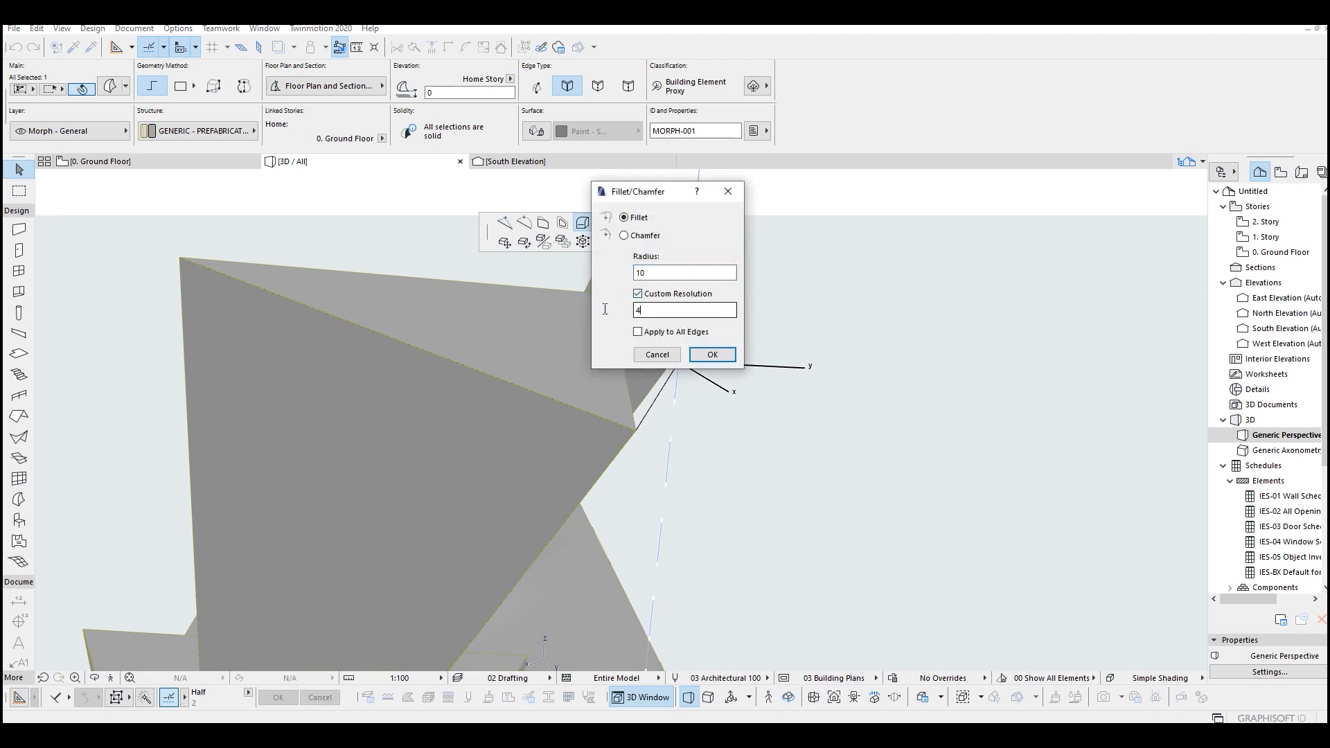
left_click(713, 355)
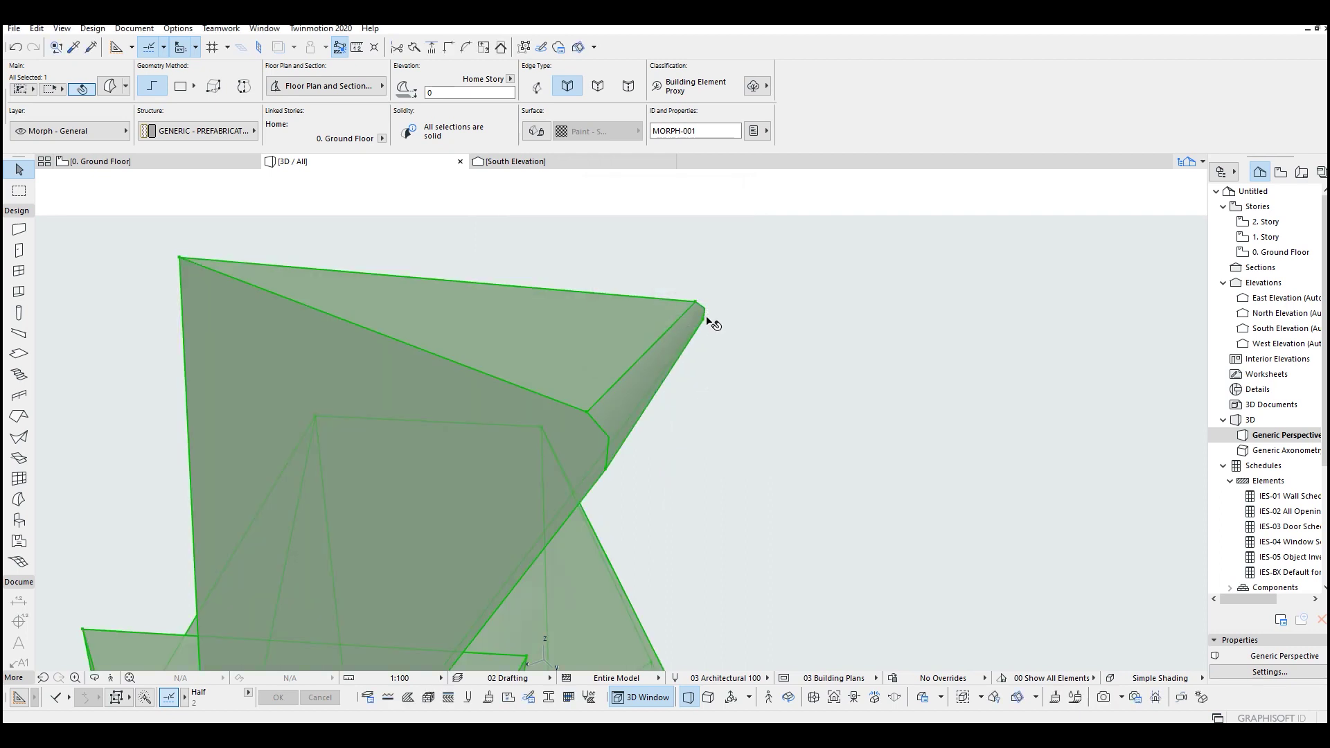
key("ctrl+z")
- Try chamfering the column edge, then all edges, undoing both attempts
left_click(690, 345)
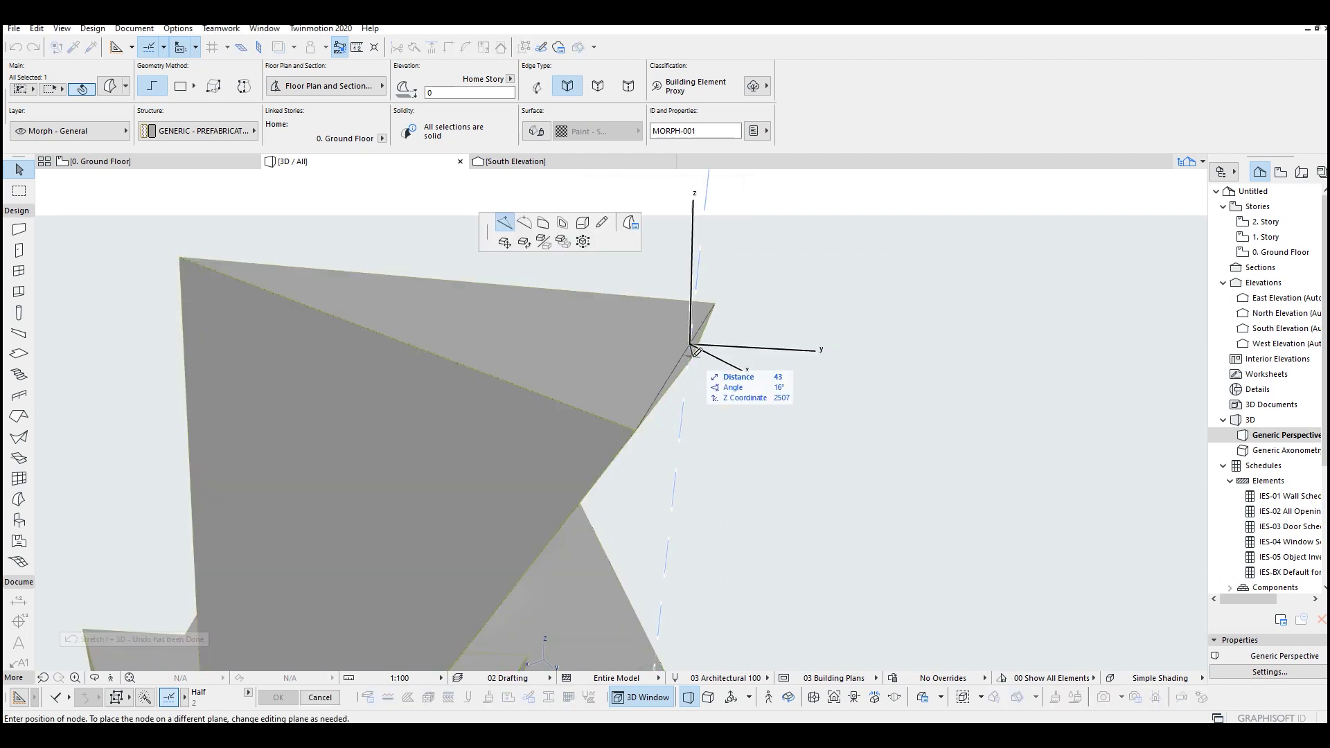
left_click(583, 224)
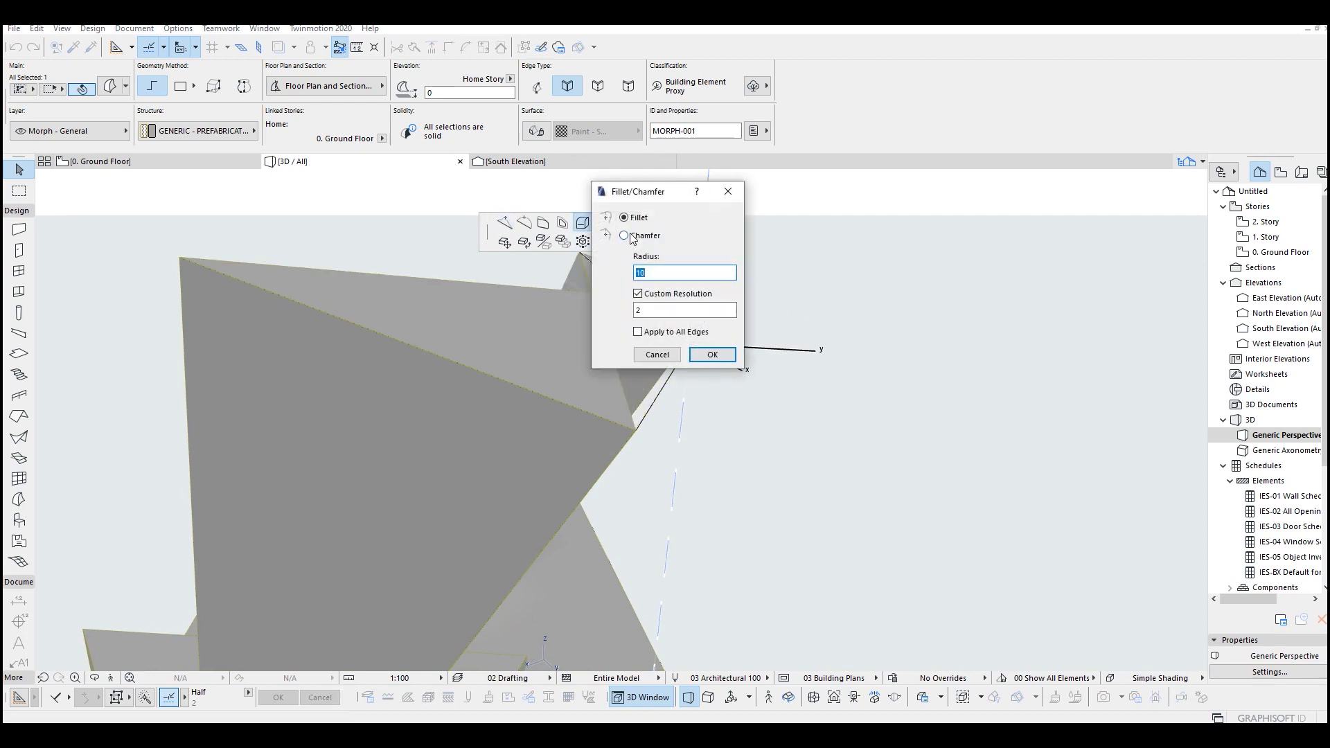
double_click(647, 273)
type("2")
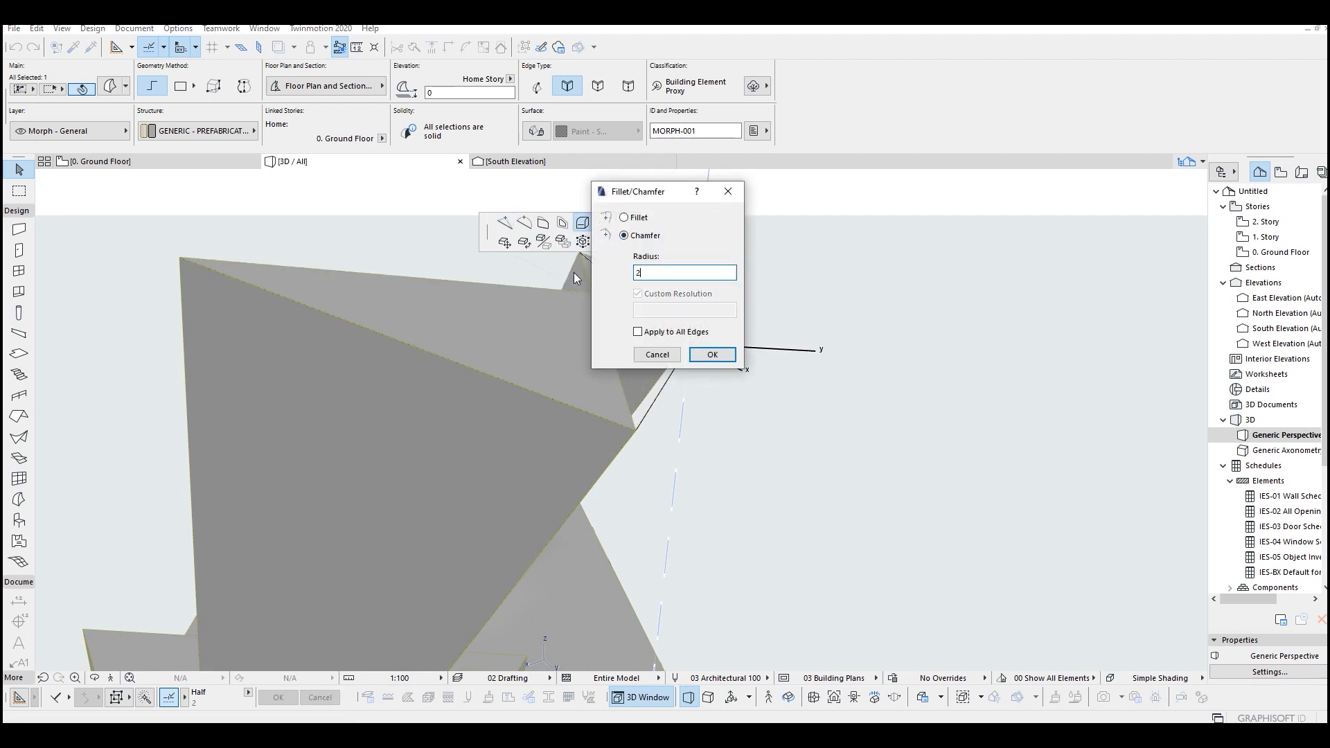
type("50")
left_click(713, 355)
key("ctrl+z")
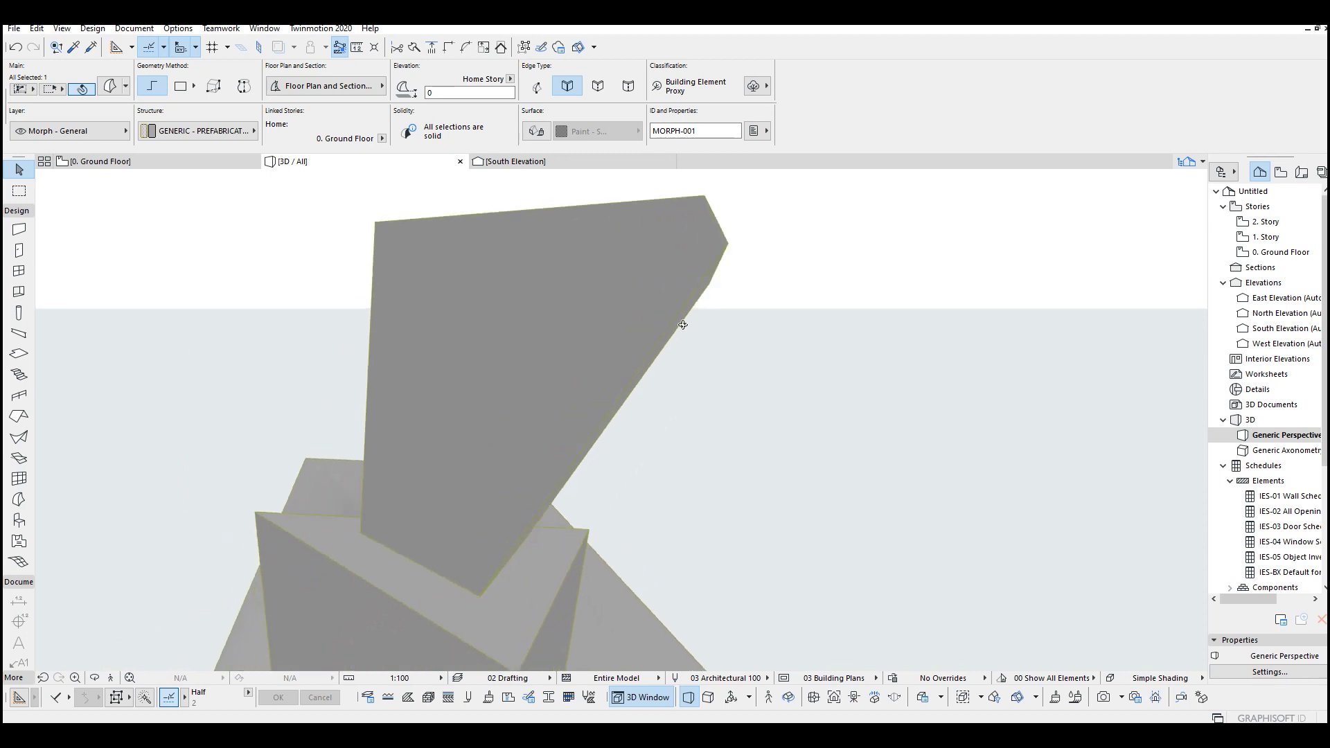
left_click(628, 364)
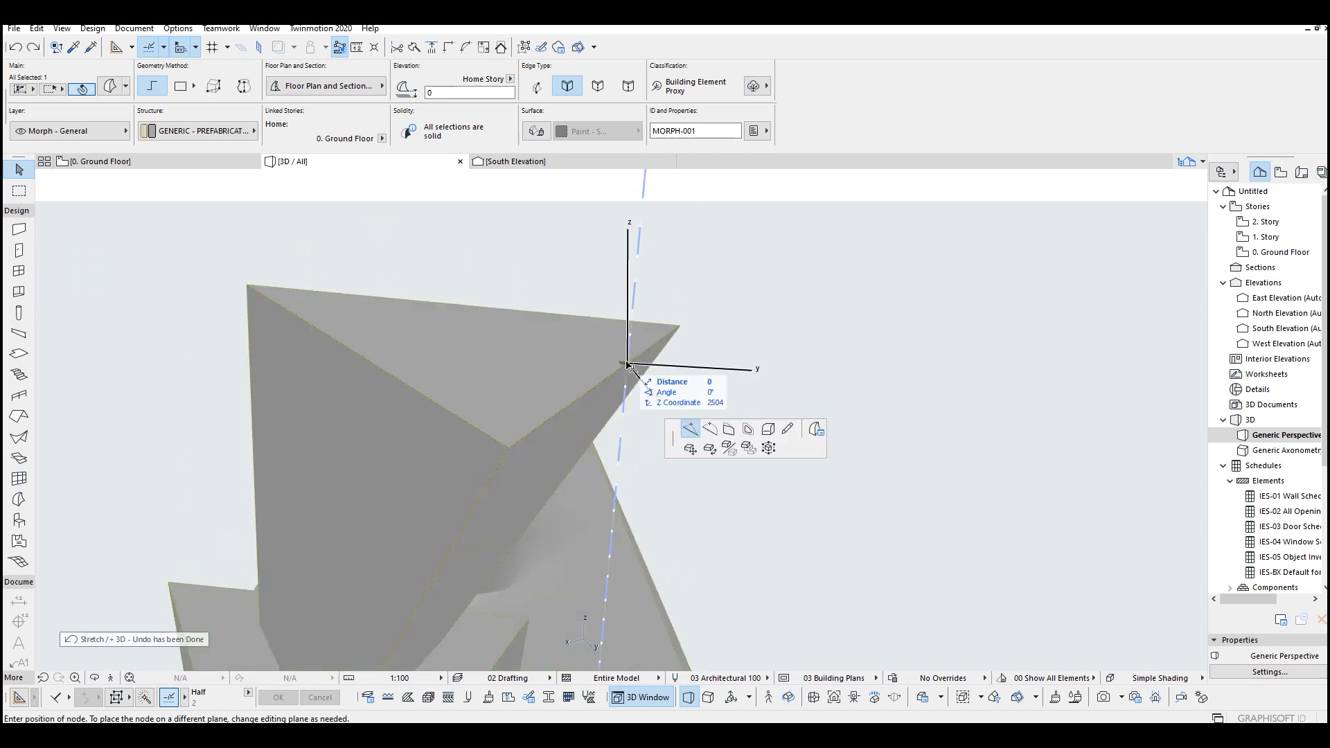
left_click(582, 224)
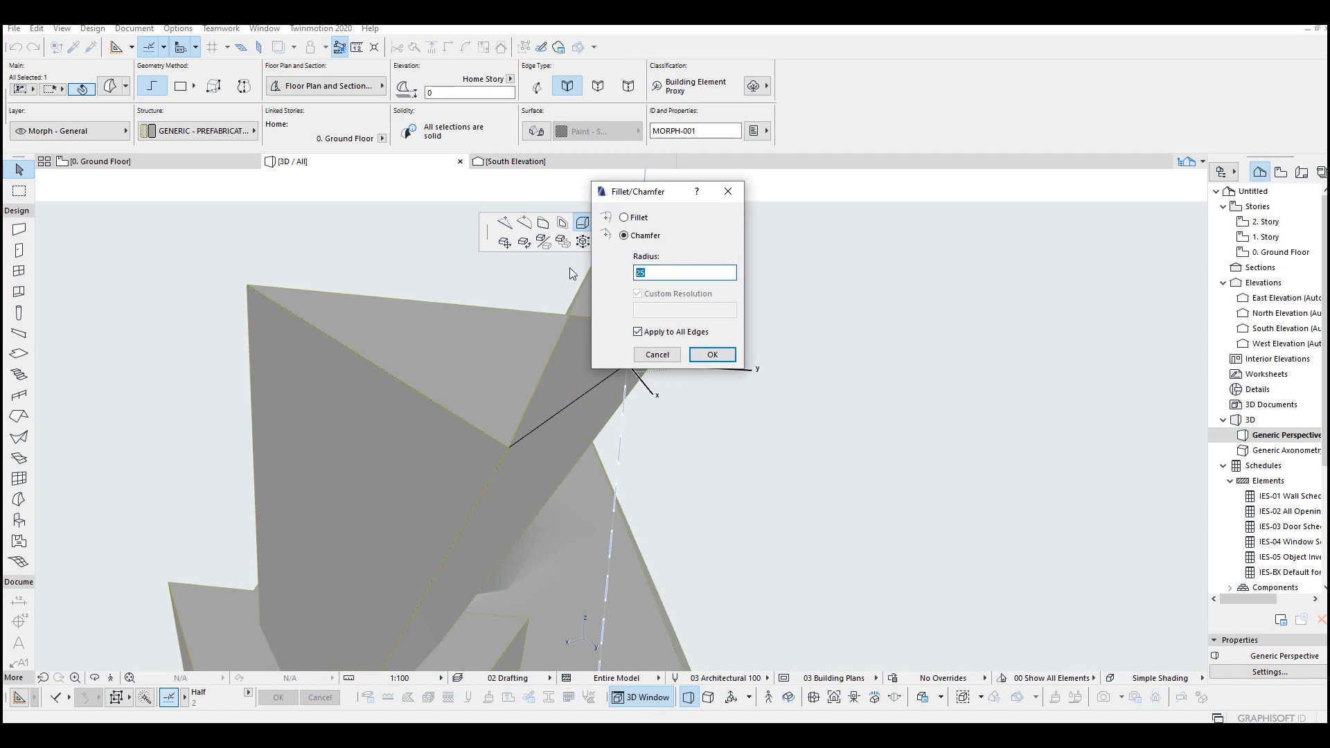
left_click(719, 359)
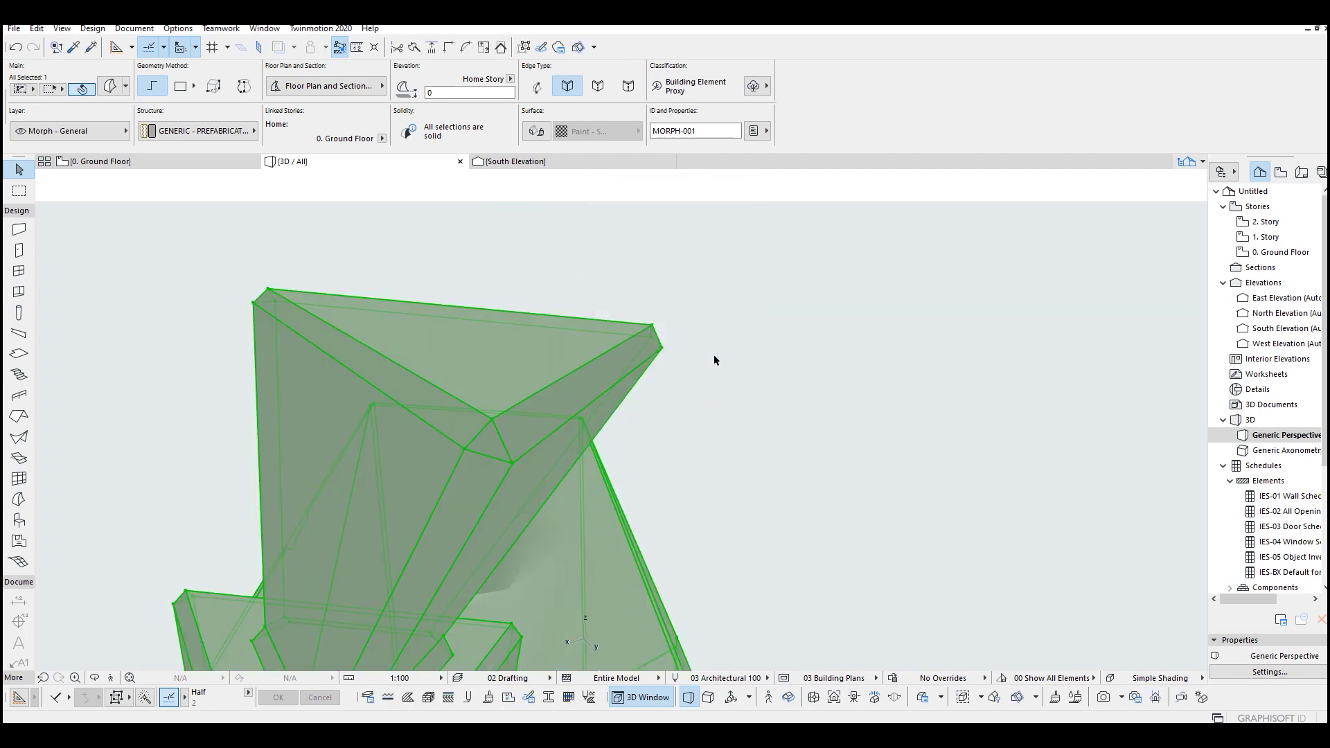
mouse_move(708, 371)
middle_mouse_down("shift")
mouse_move(784, 268)
mouse_move(634, 381)
middle_mouse_up("shift")
key("ctrl+z")
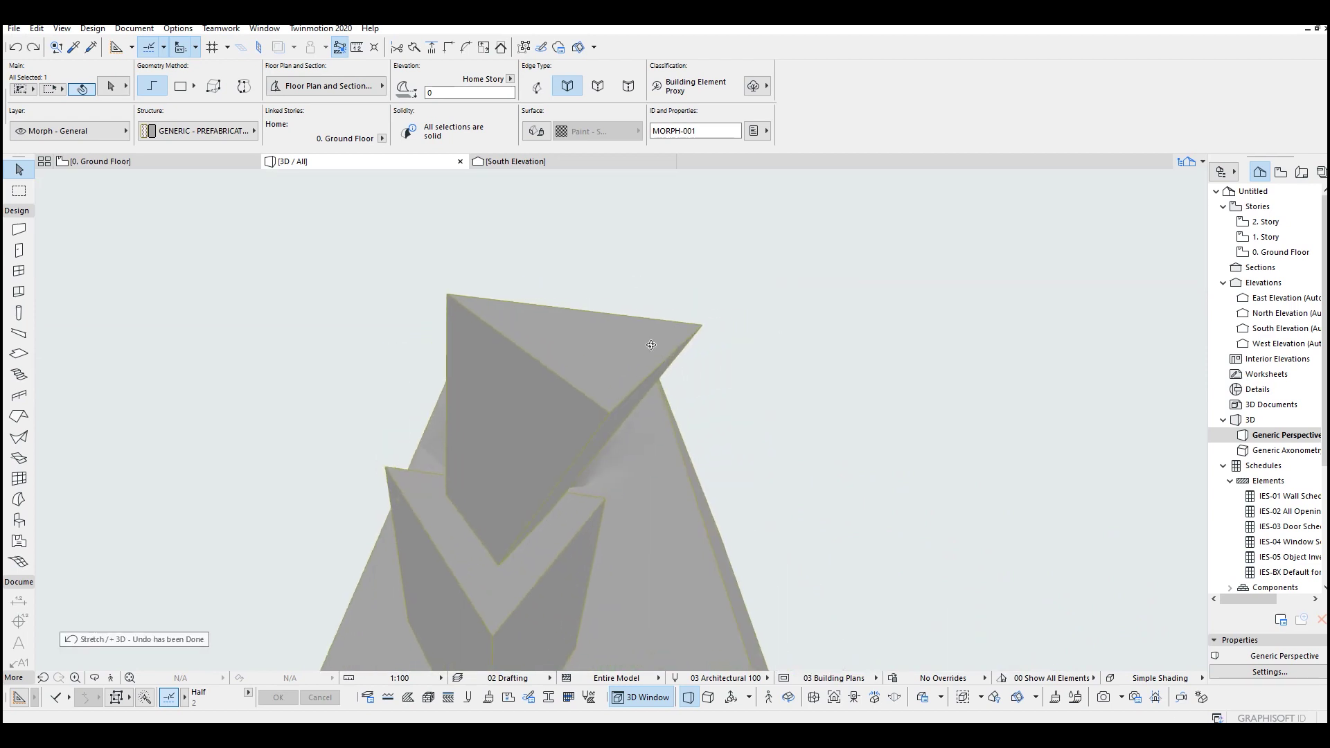
- Fillet the box edge with a radius of 15
left_click(624, 395)
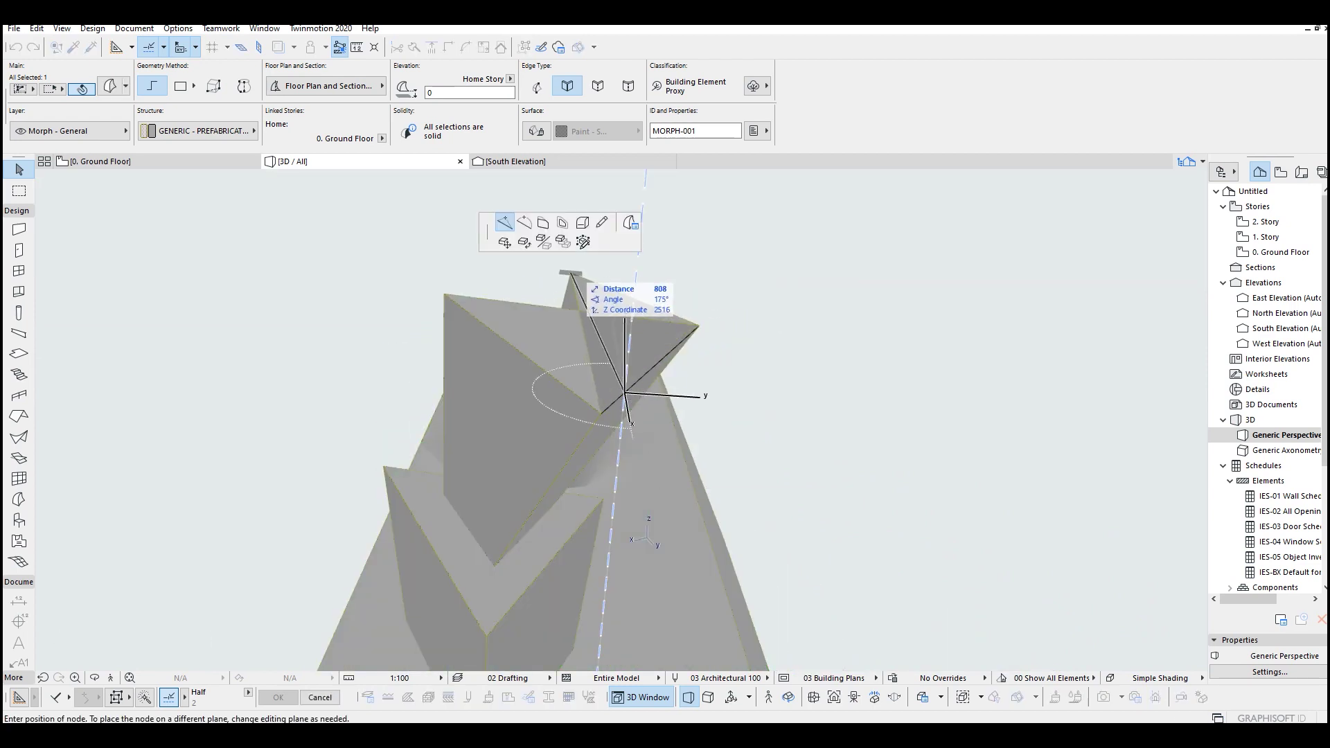
left_click(583, 222)
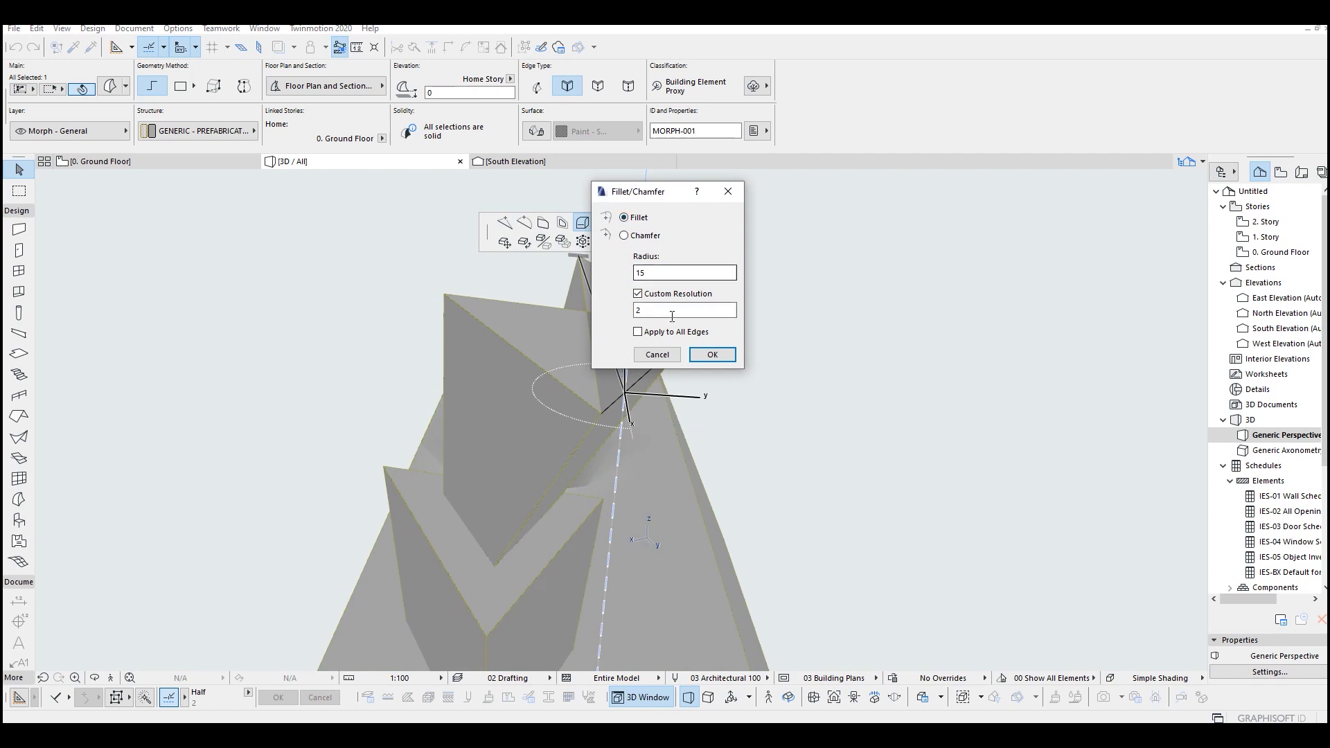
left_click(700, 356)
mouse_move(724, 356)
middle_mouse_down("shift")
mouse_move(785, 358)
mouse_move(669, 419)
mouse_move(575, 309)
mouse_move(413, 305)
mouse_move(406, 288)
mouse_move(343, 311)
middle_mouse_up("shift")
left_click(18, 501)
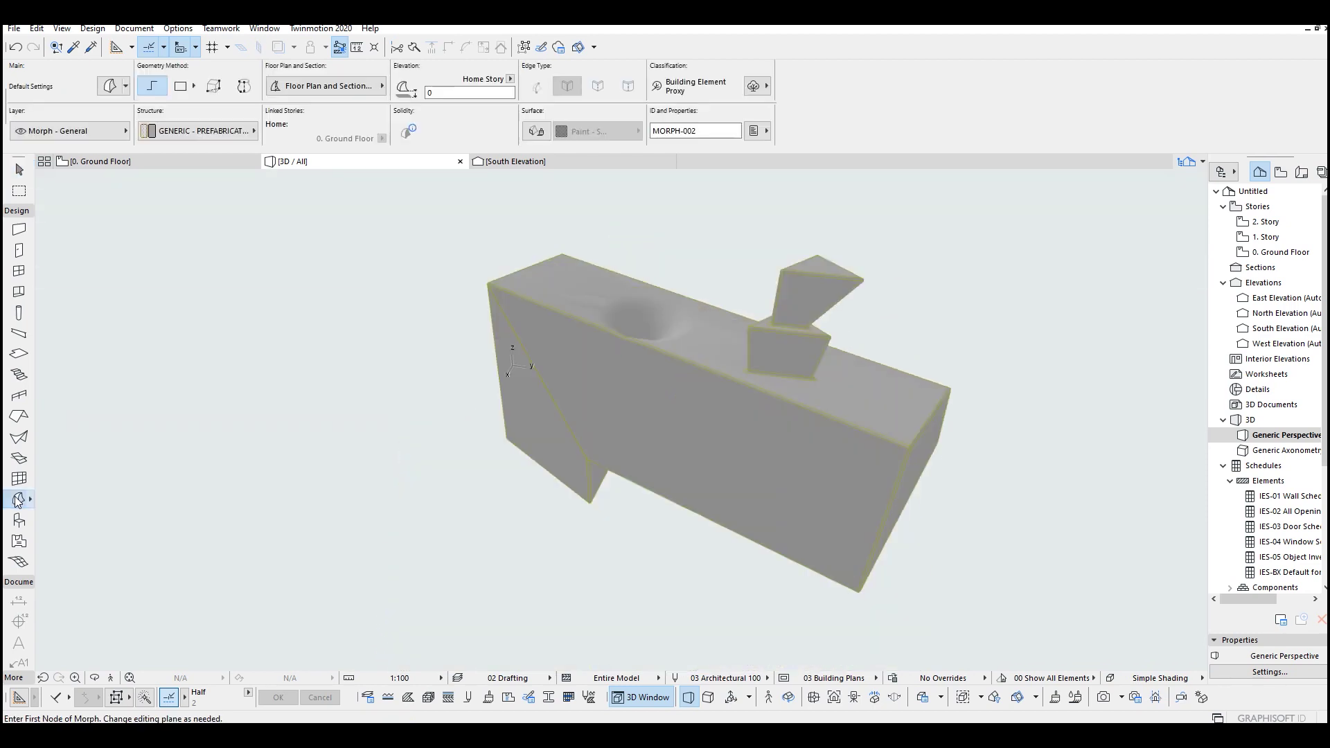
- Draw two flat rectangular morphs on the ground using Rectangle and Rotated Rectangle
left_click(180, 86)
scroll(209, 407, "up", 3)
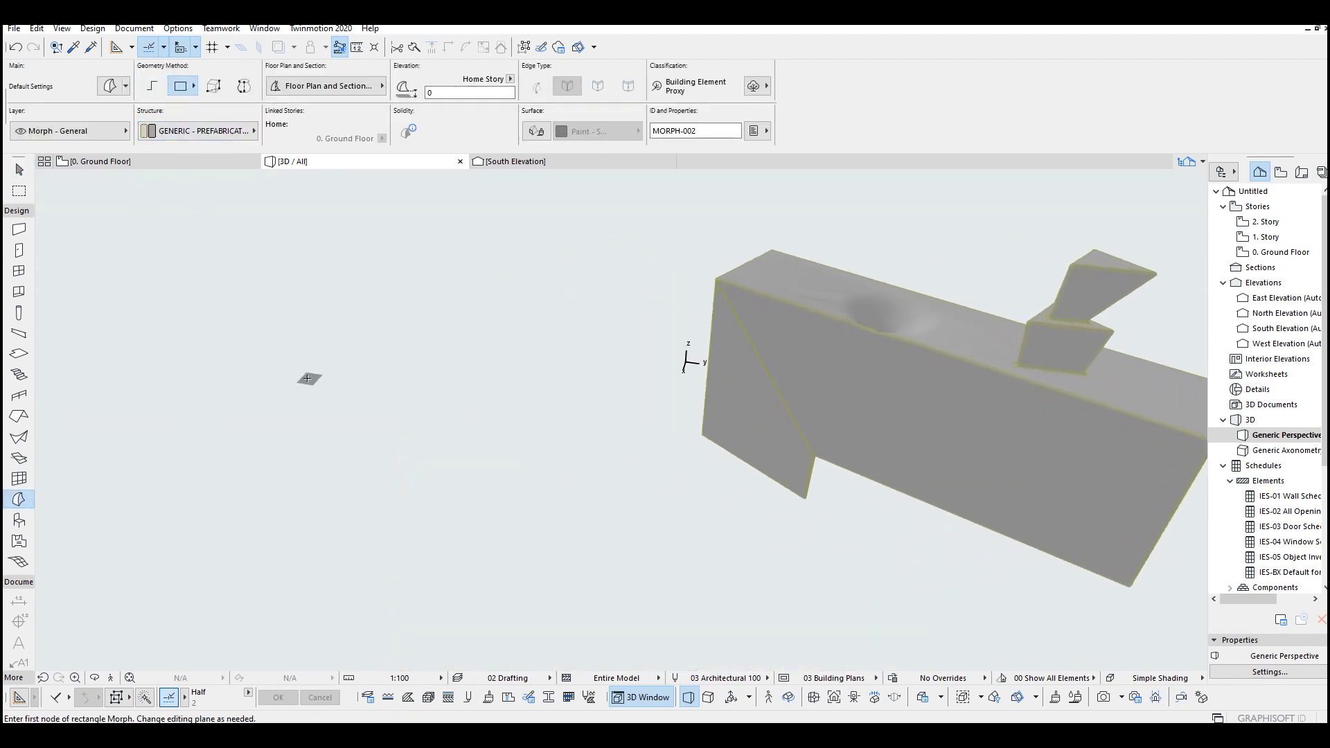
left_click(330, 381)
left_click(508, 549)
mouse_move(524, 507)
middle_mouse_down("shift")
mouse_move(534, 433)
mouse_move(419, 510)
mouse_move(161, 104)
middle_mouse_up("shift")
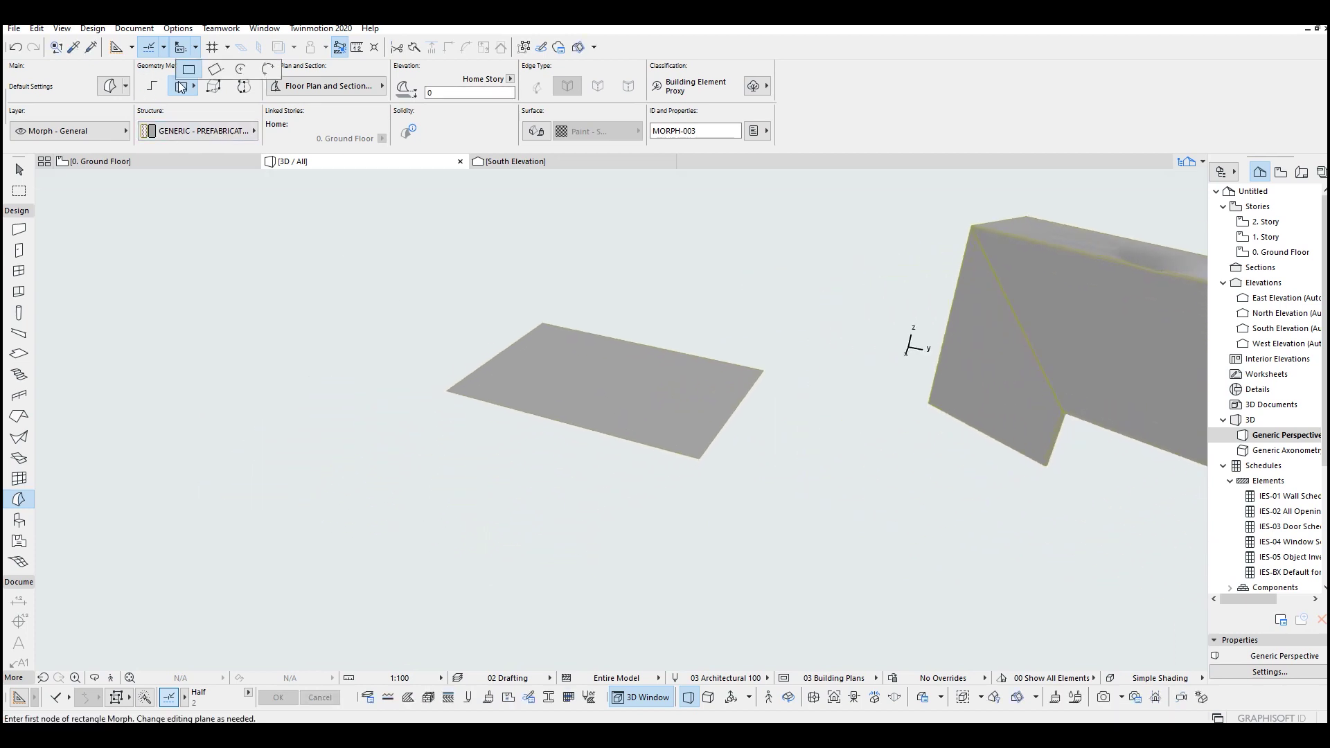
scroll(317, 321, "down", 1)
left_click(376, 436)
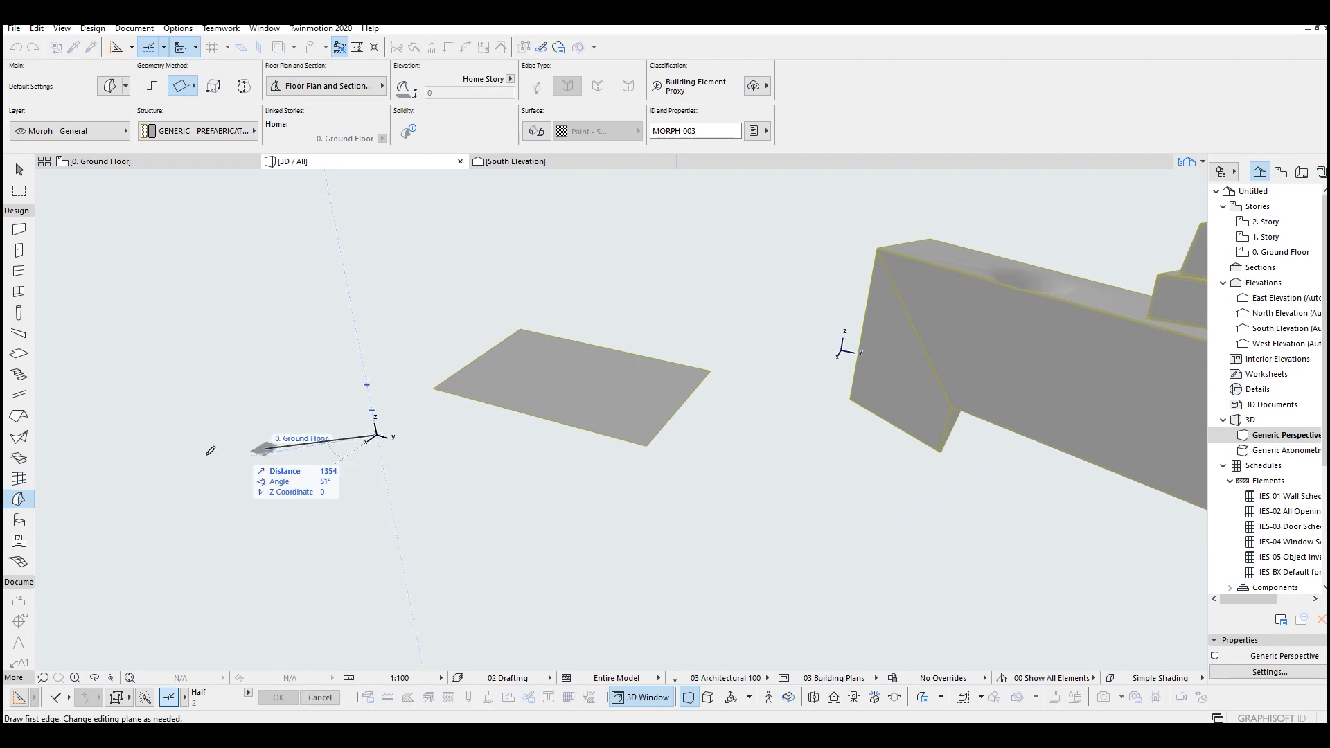
left_click(197, 438)
left_click(324, 338)
middle_click_drag(324, 338, 778, 330, "shift")
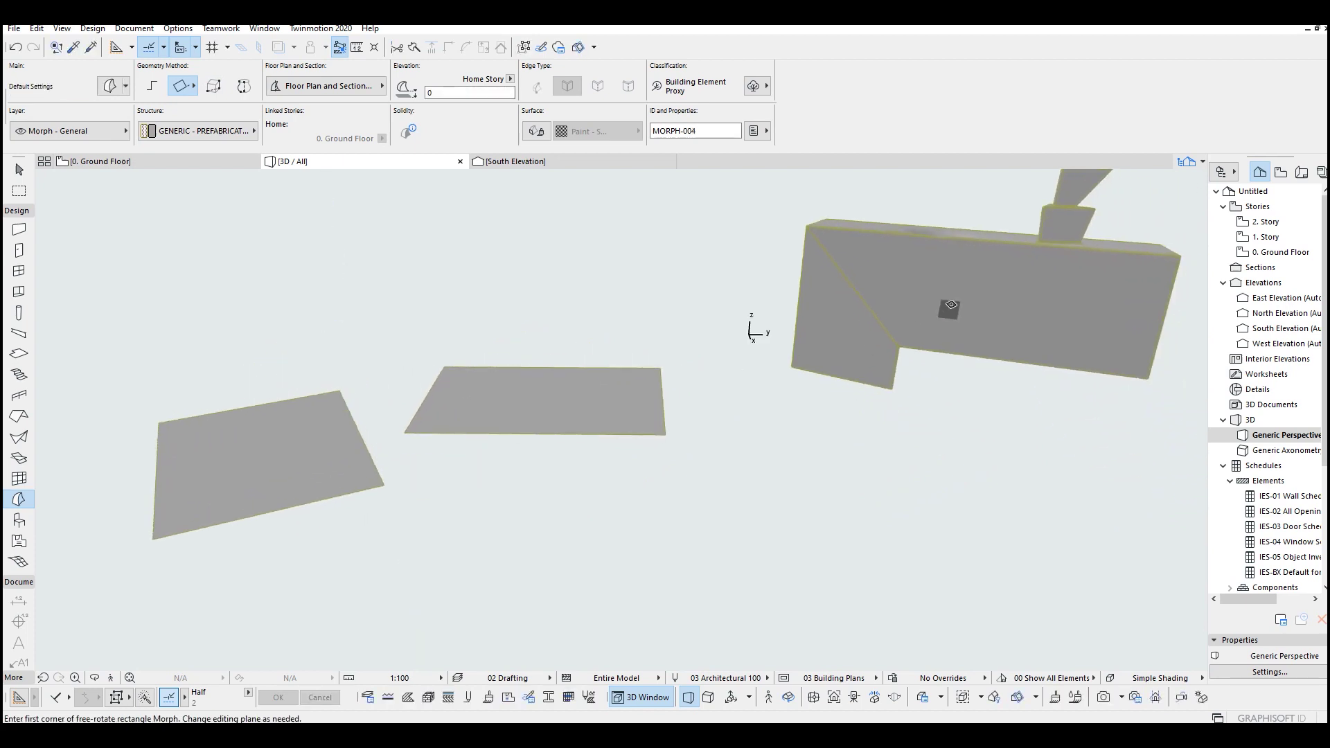
- Draw an upright rectangular morph standing beside the box
left_click(777, 330)
left_click(762, 385)
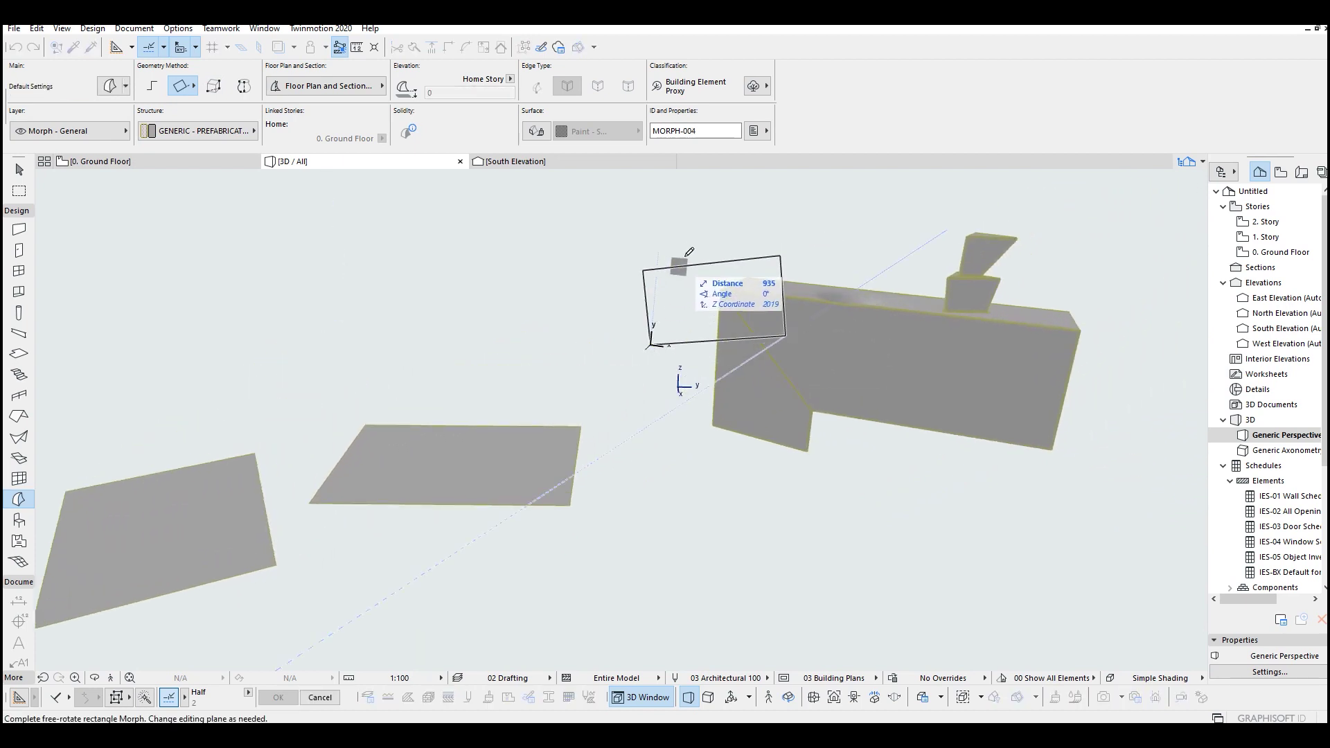
left_click(670, 262)
mouse_move(671, 262)
middle_mouse_down("shift")
mouse_move(470, 300)
mouse_move(316, 300)
middle_mouse_up("shift")
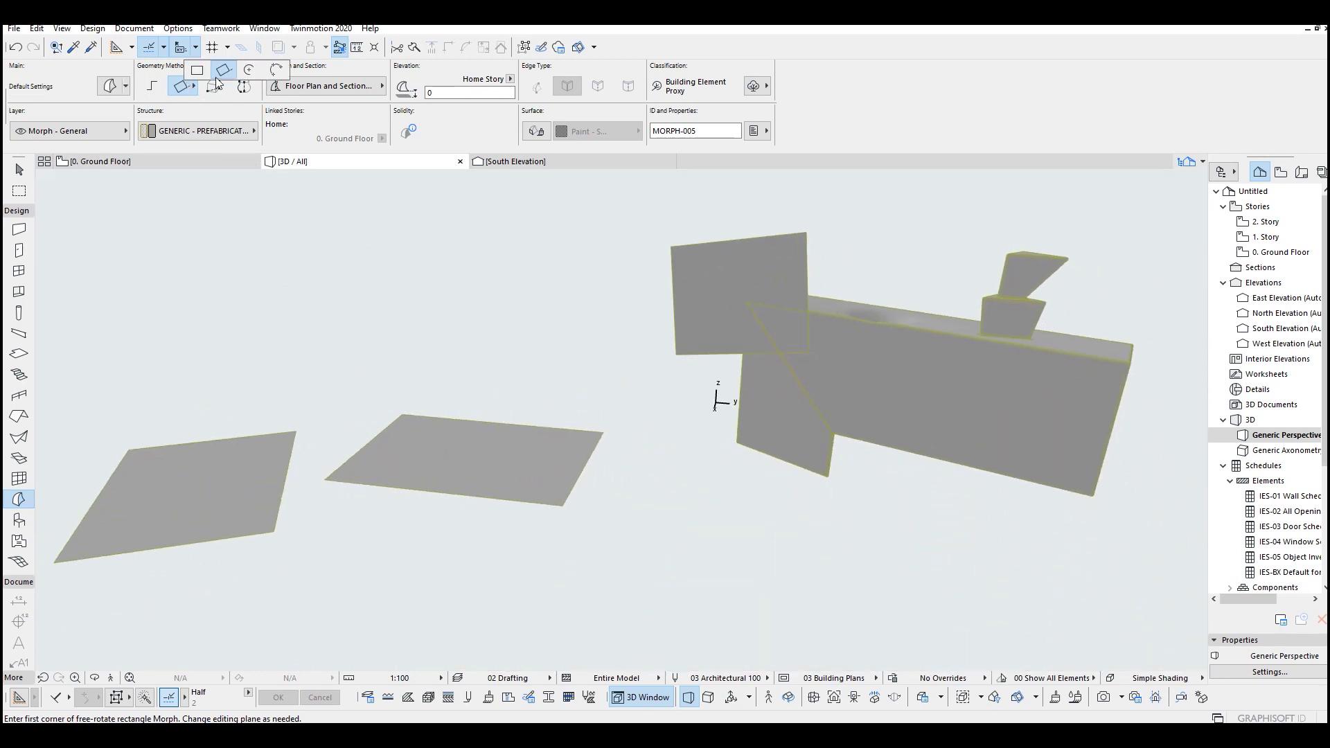
- Draw an open arc morph on the ground from a centre point and radius
left_click(251, 71)
left_click(404, 347)
left_click(467, 351)
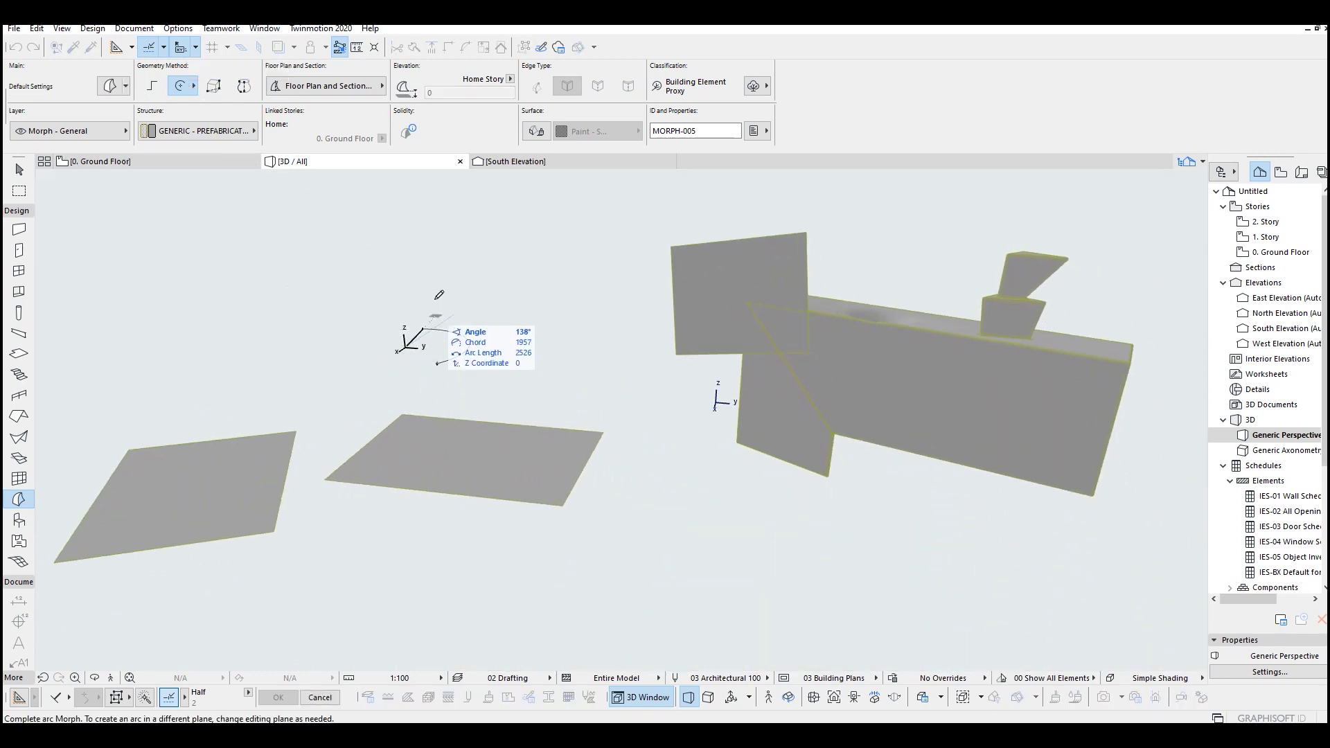
left_click(399, 359)
middle_click_drag(415, 317, 425, 391, "shift")
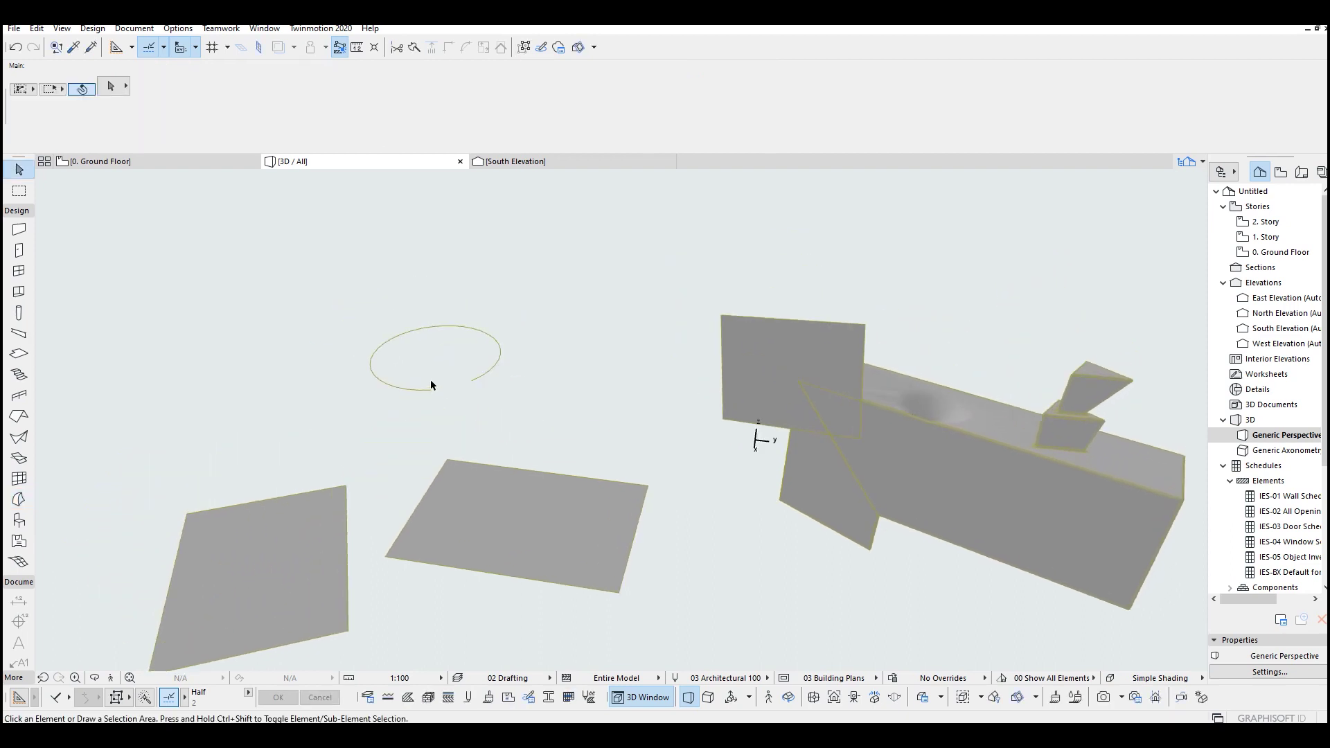
- Select the arc morph and extend its end node with a curved segment
left_click(424, 395)
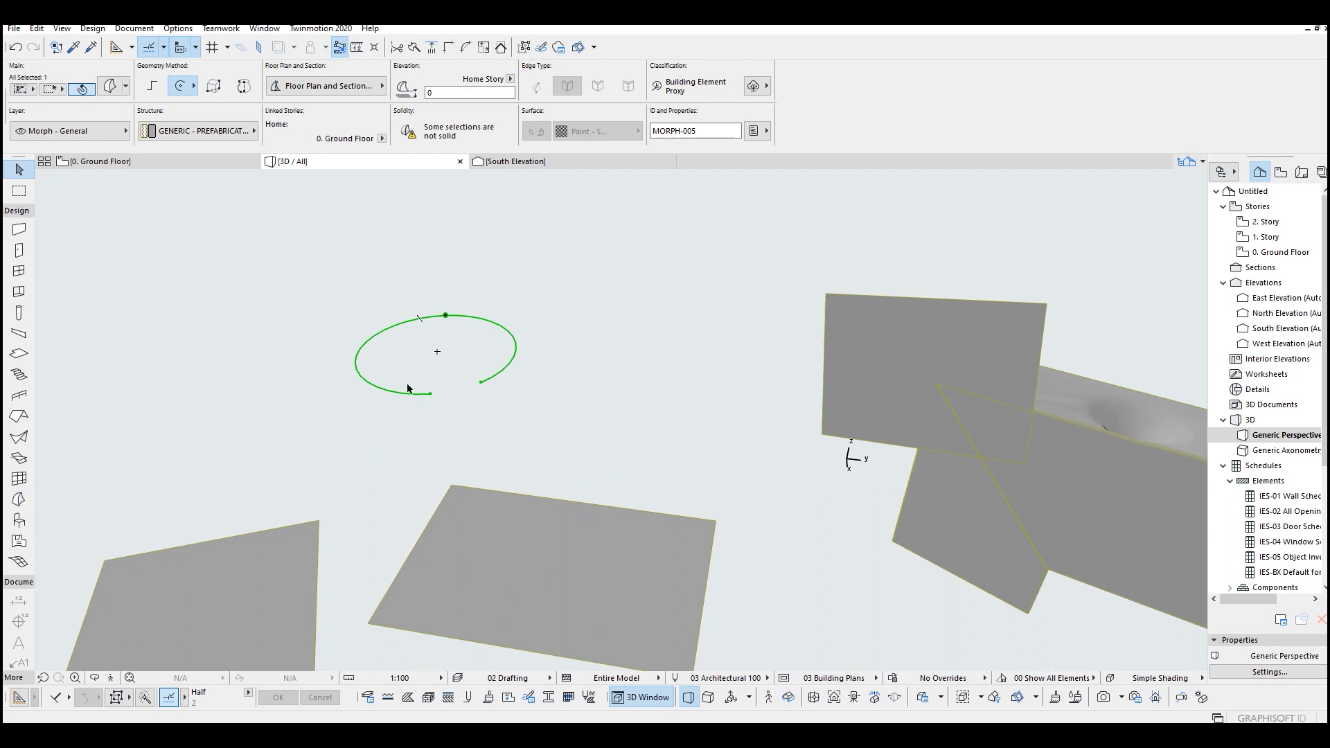
left_click(437, 351)
left_click(425, 395)
left_click(431, 395)
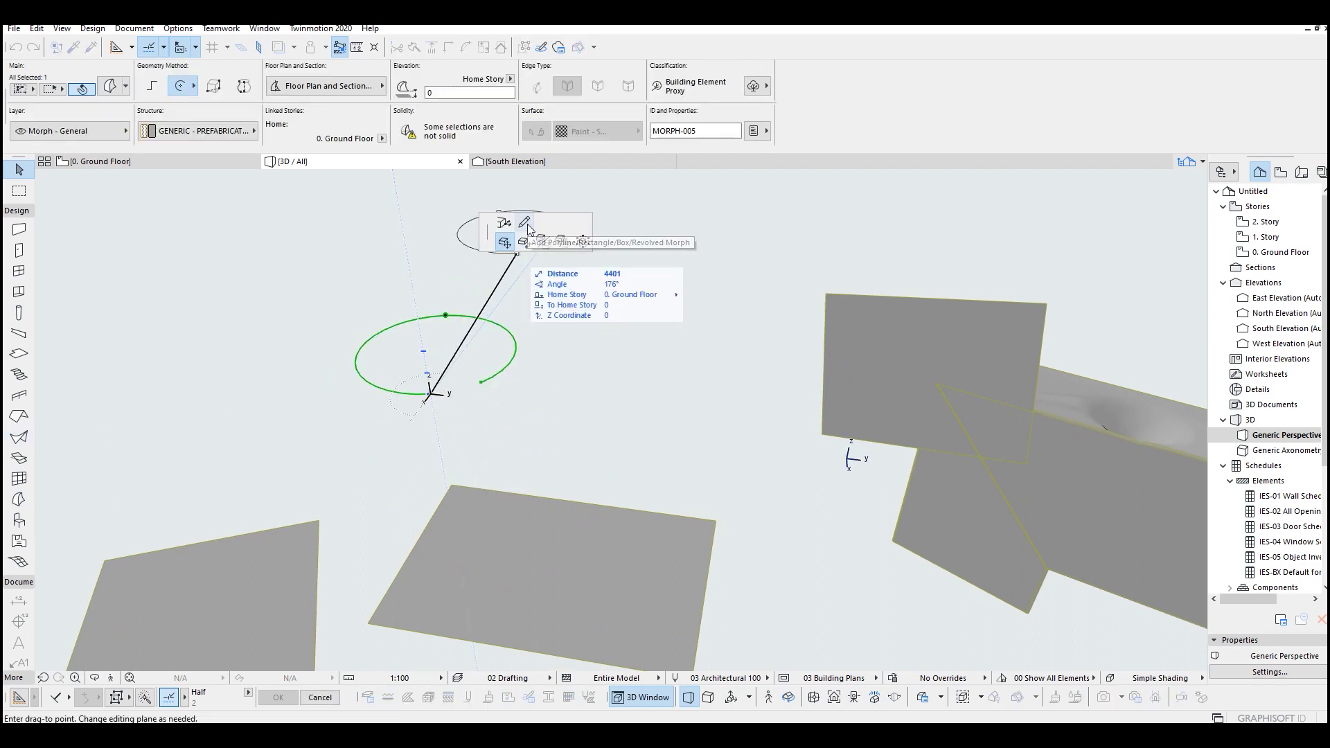
left_click(505, 241)
scroll(437, 357, "up", 1)
left_click(428, 395)
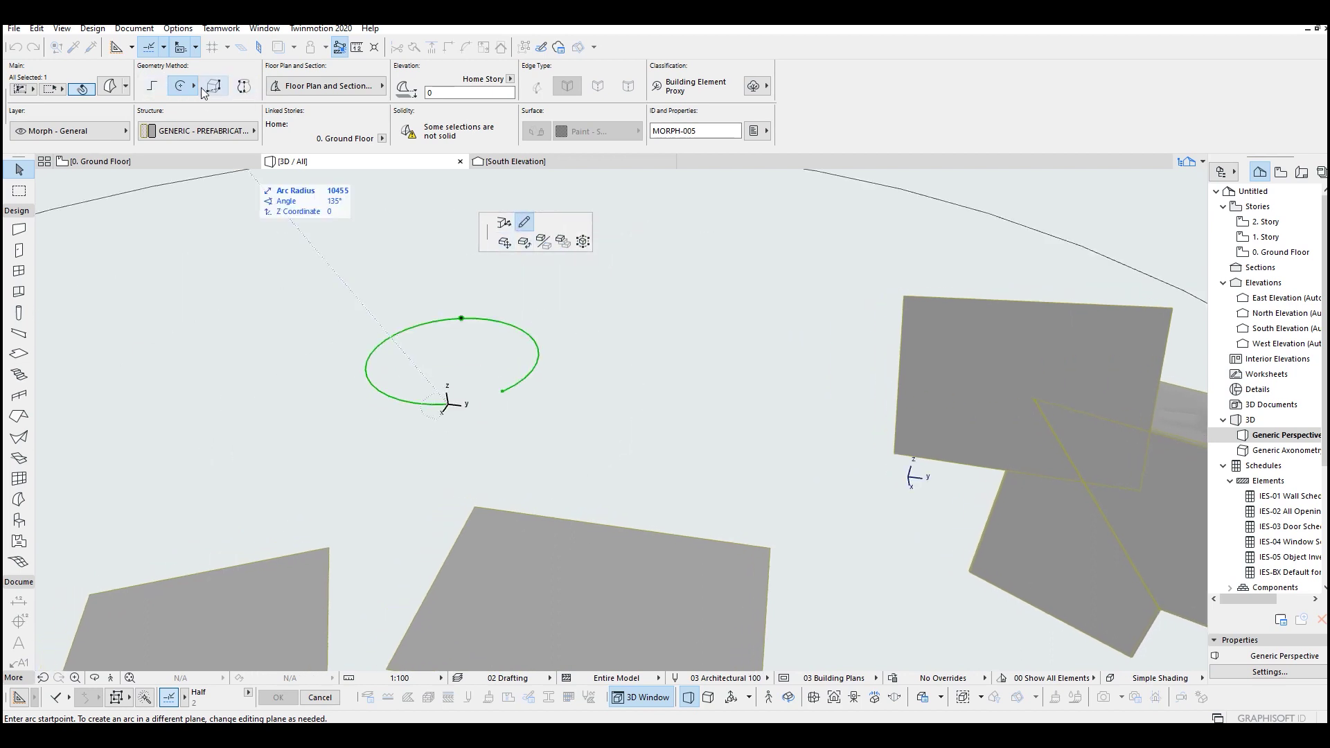
- Close the outline with straight edges through the circle centre into a pie shape
left_click(156, 85)
scroll(458, 366, "up", 1)
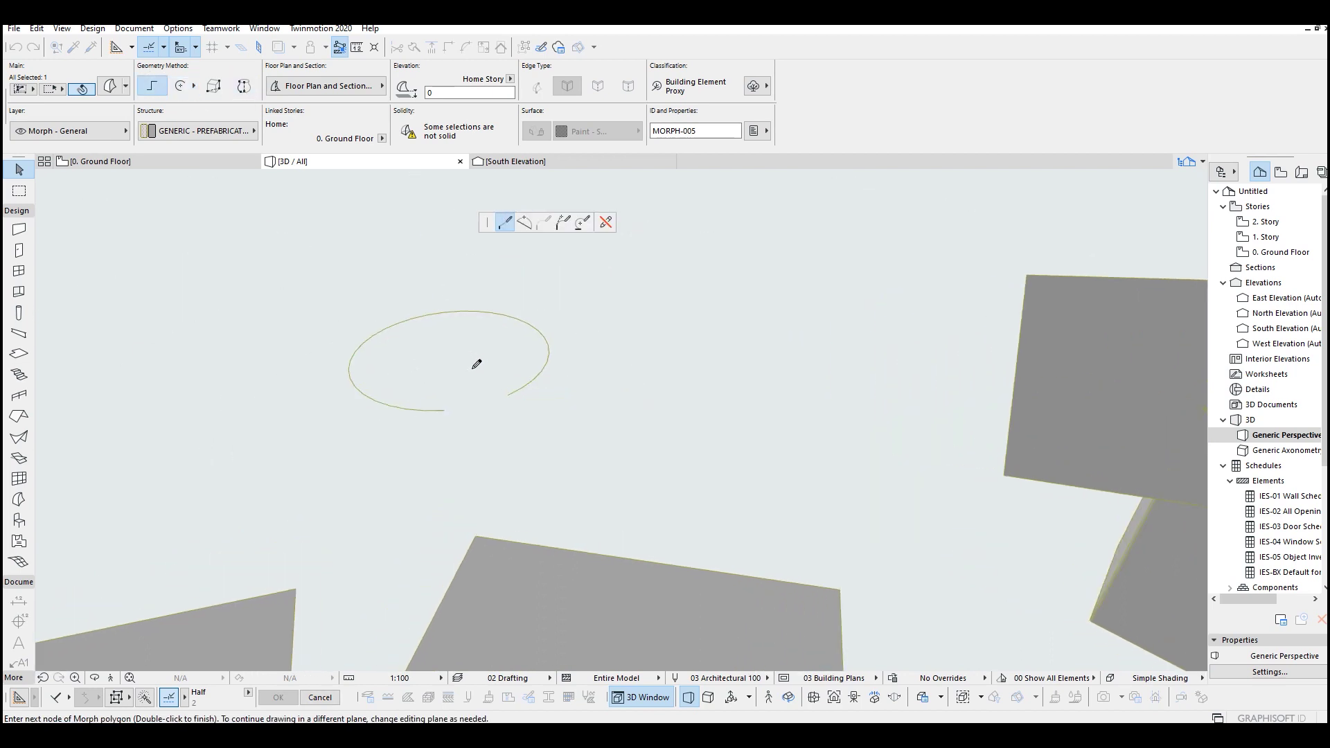
left_click(457, 365)
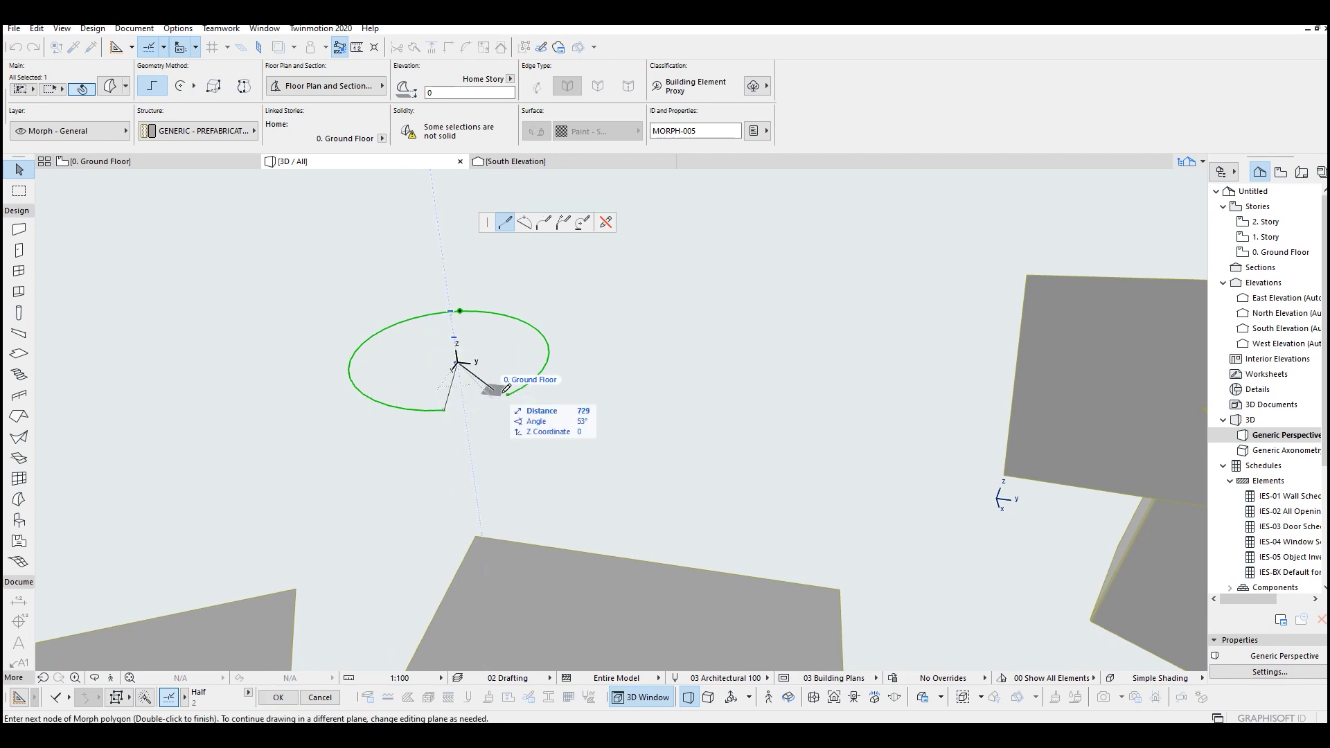
left_click(508, 395)
middle_click_drag(485, 399, 479, 372, "shift")
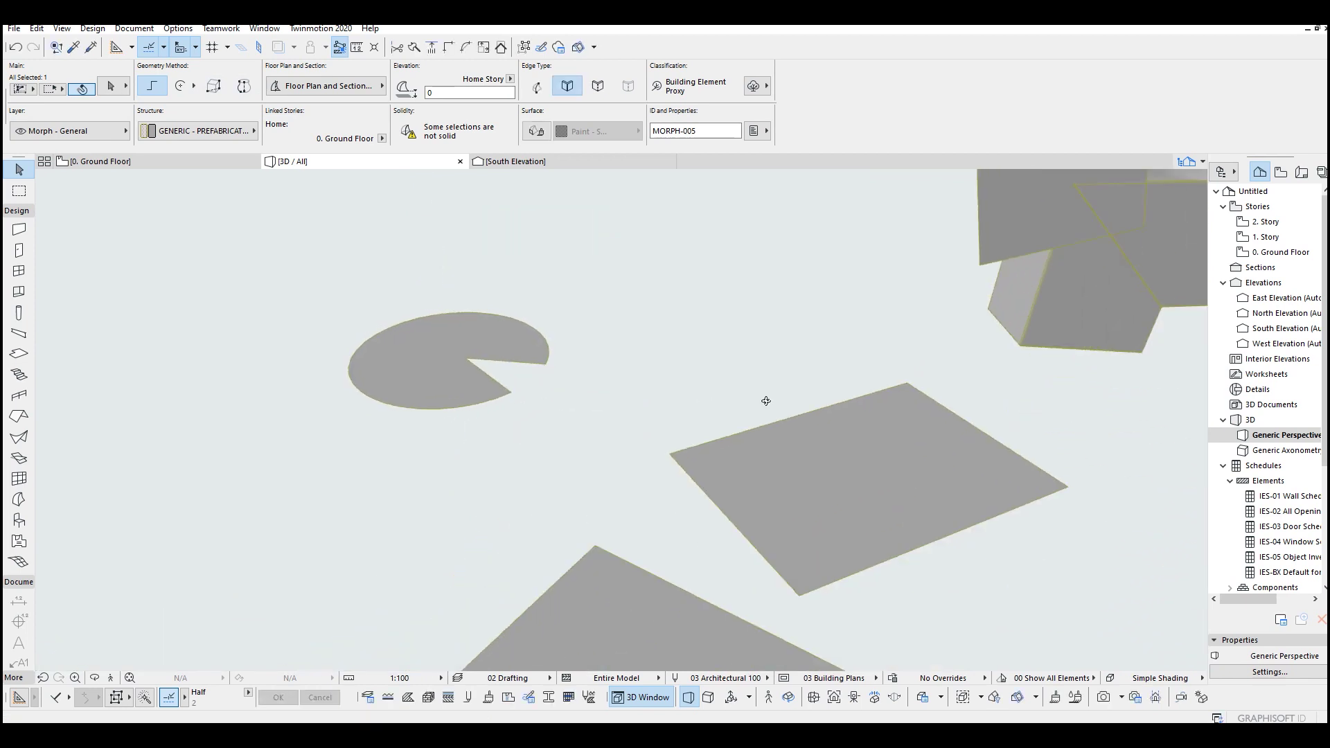
left_click(465, 382)
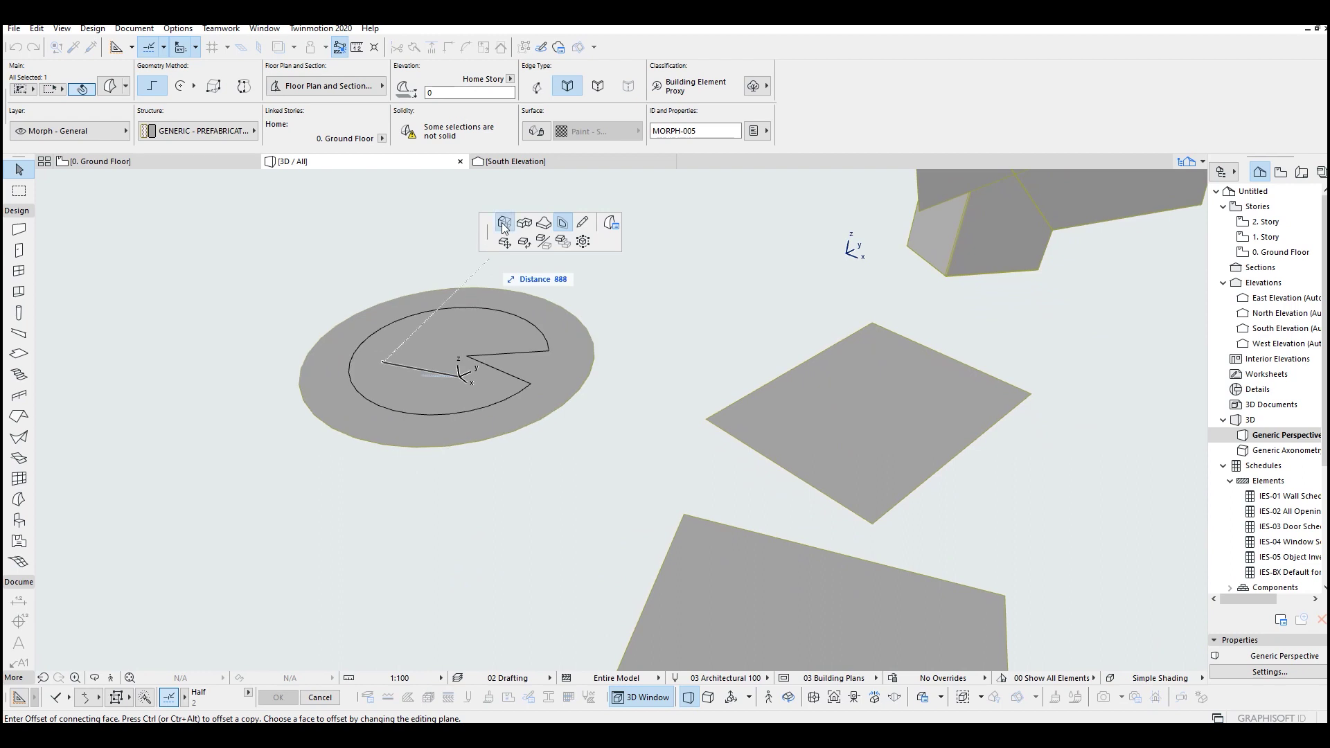
- Extrude the pie face into a solid and rotate it 90° upright about its notch edge
mouse_move(466, 309)
middle_mouse_down("shift")
mouse_move(537, 317)
mouse_move(457, 389)
mouse_move(407, 372)
middle_mouse_up("shift")
left_click(537, 311)
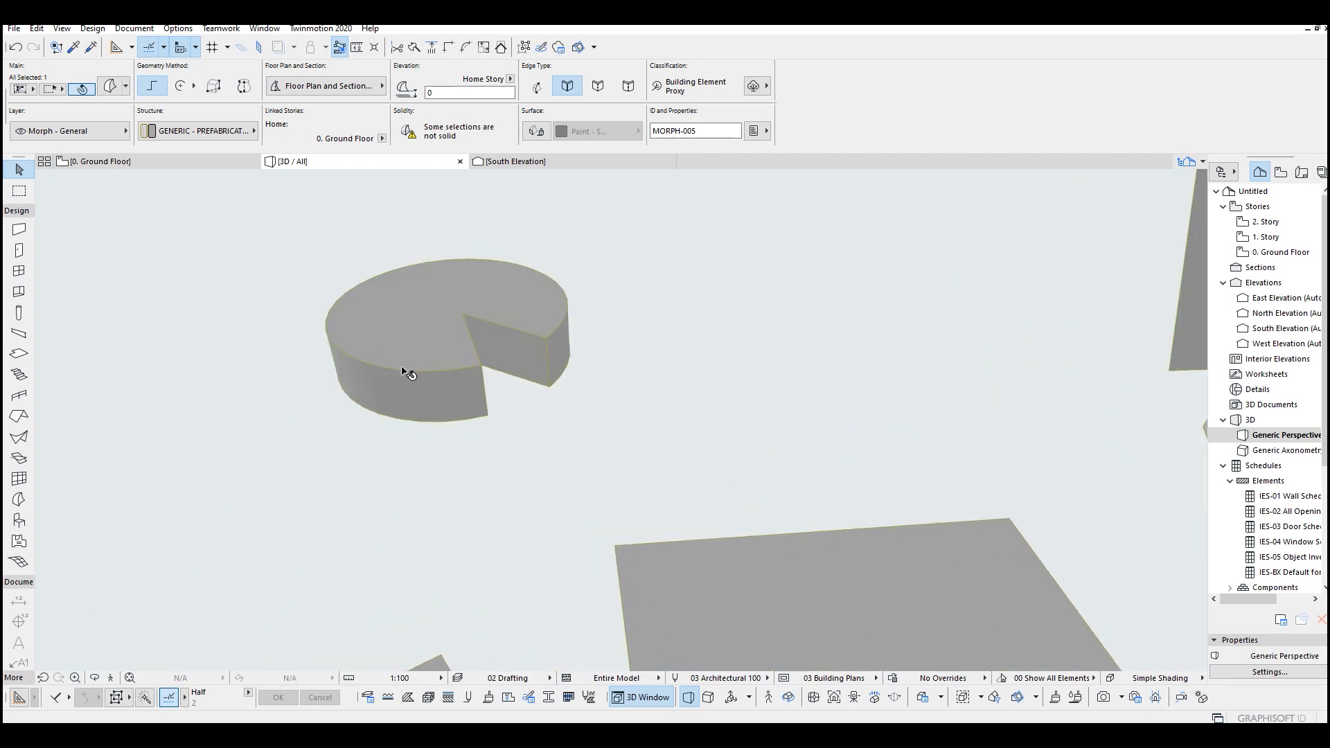
key("ctrl+e")
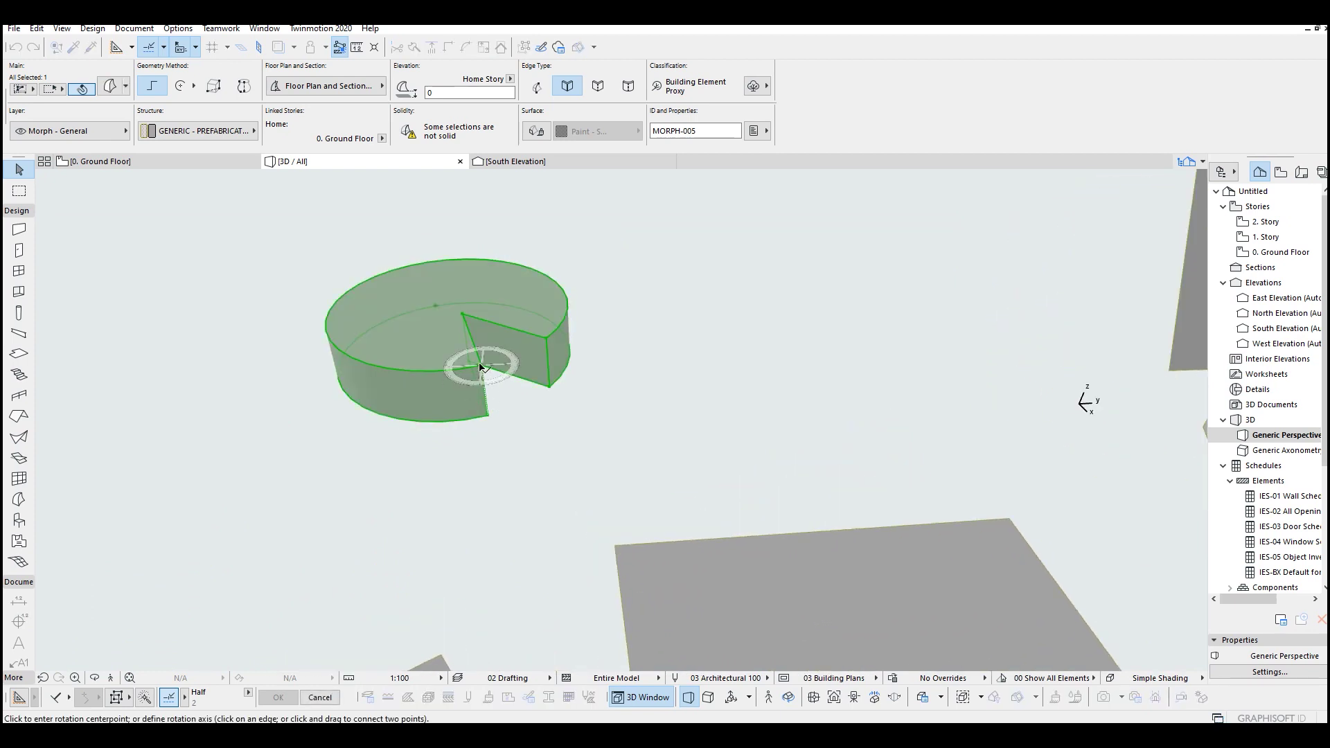
left_click(481, 366)
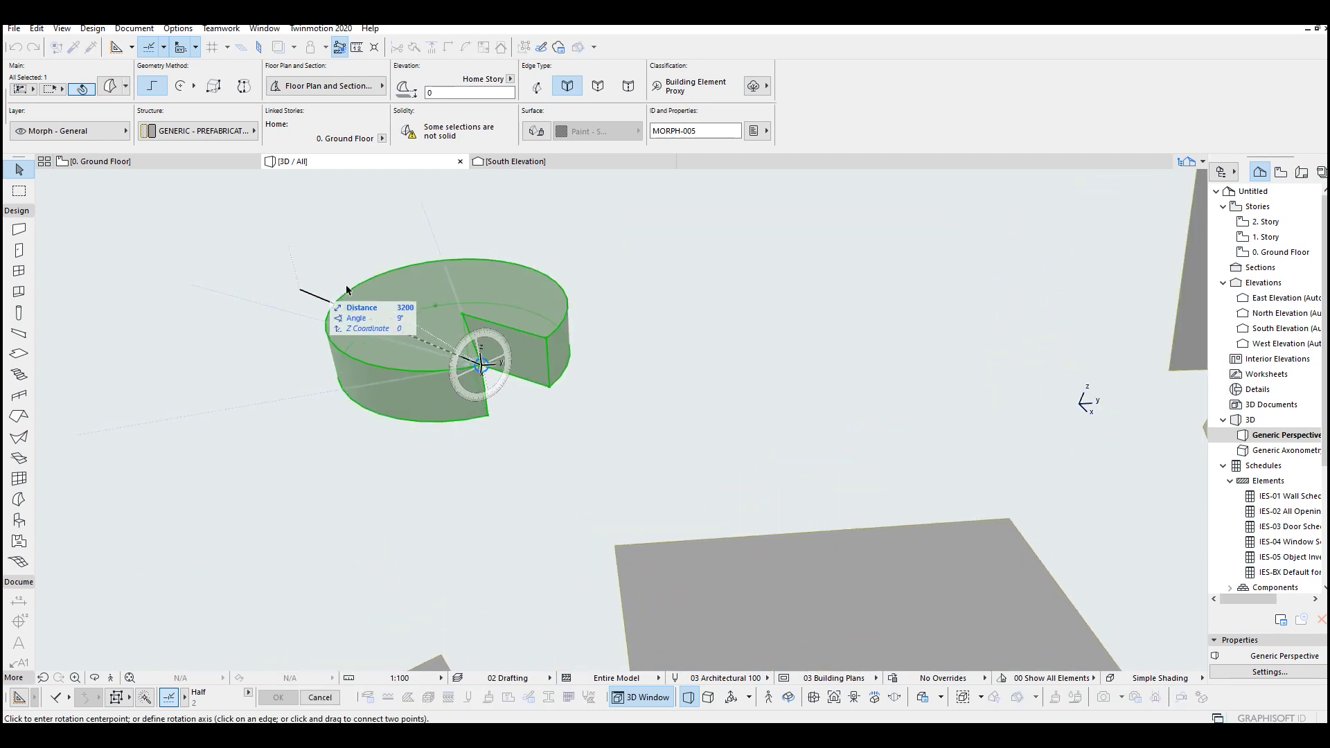
left_click(274, 310)
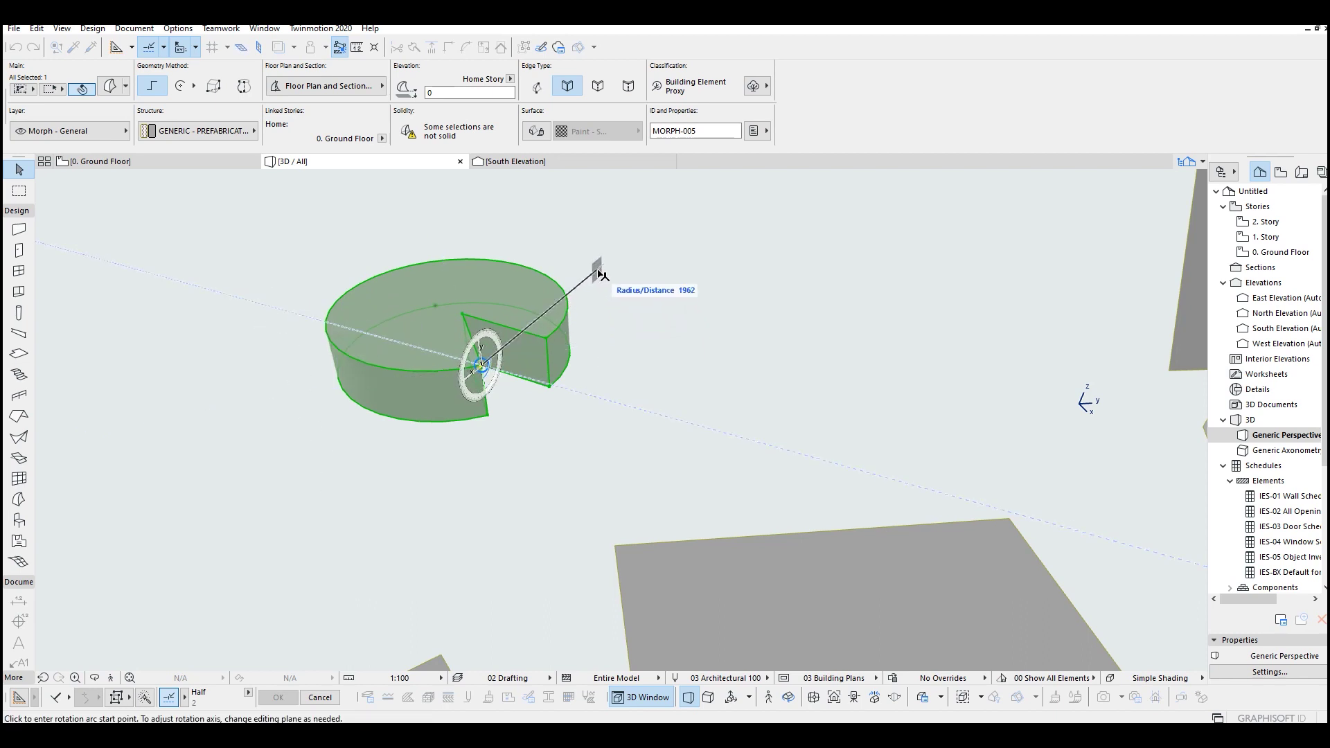
left_click(599, 268)
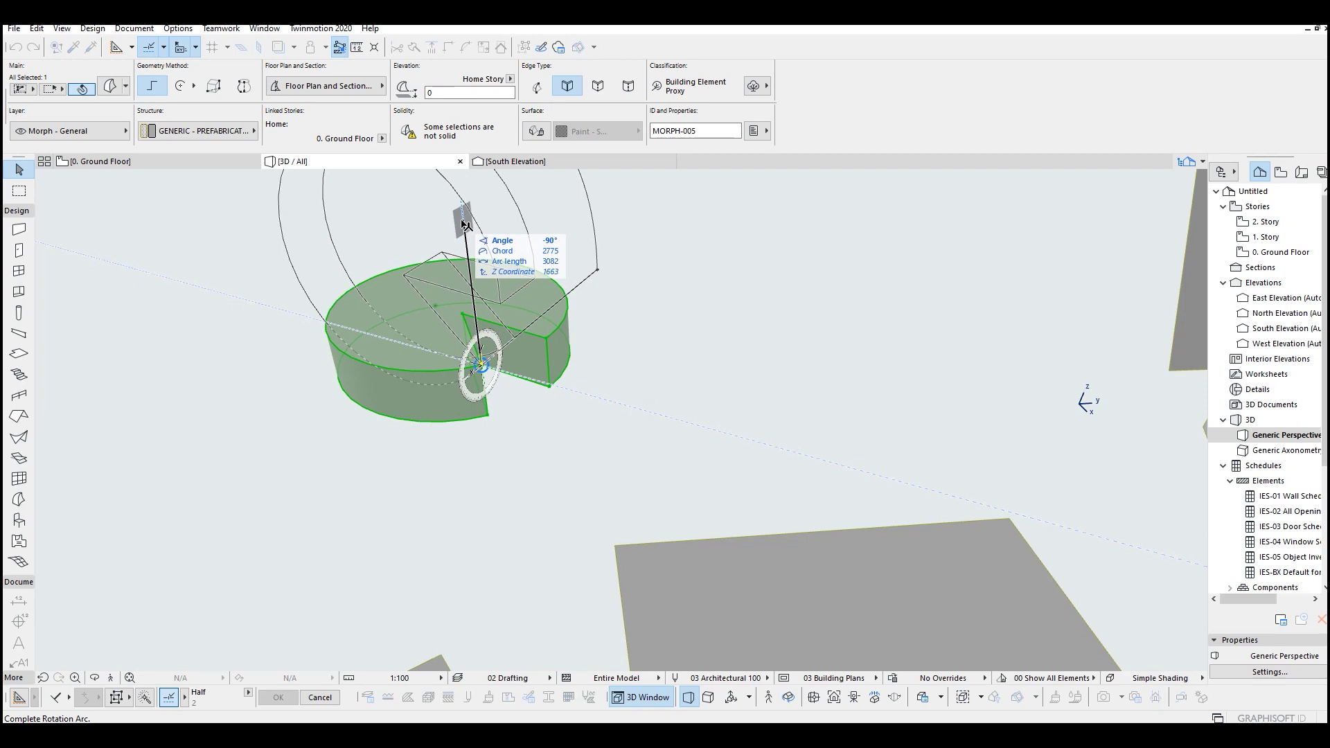
left_click(463, 225)
middle_click_drag(466, 250, 895, 312, "shift")
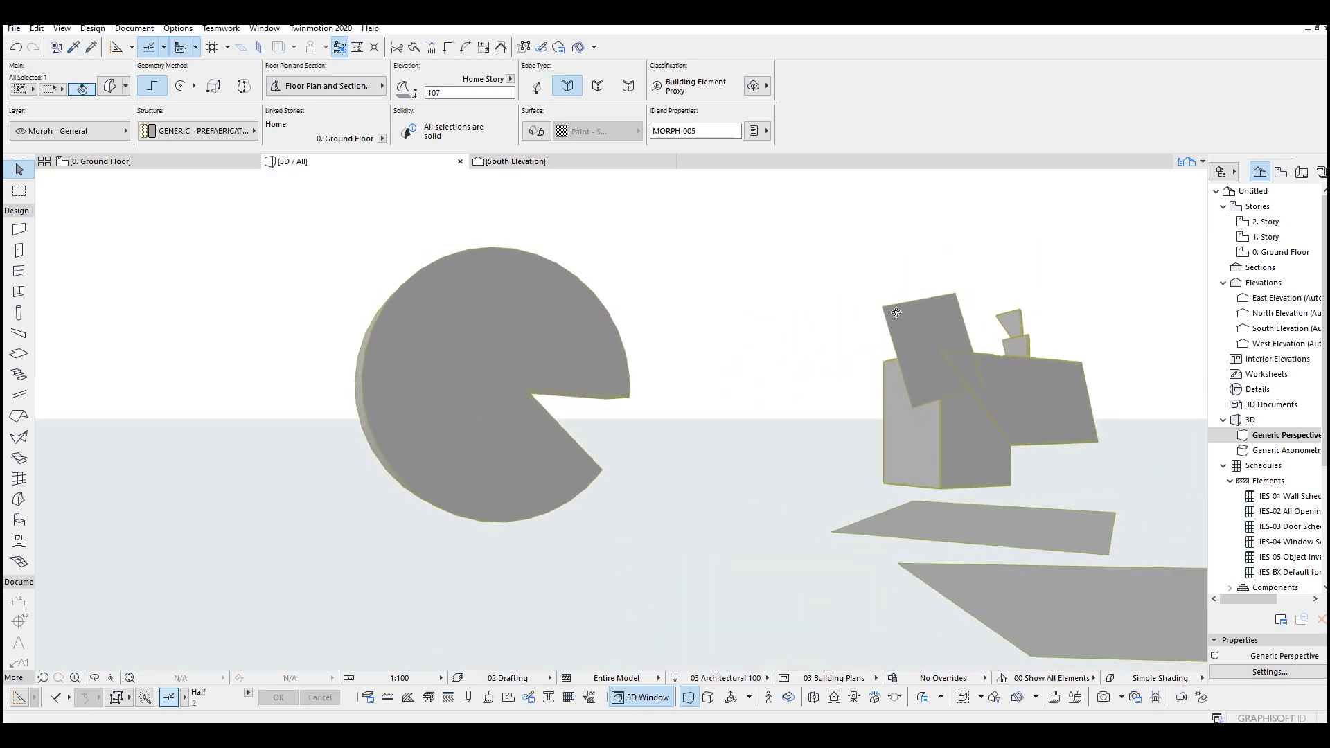
scroll(593, 327, "up", 2)
scroll(602, 354, "up", 1)
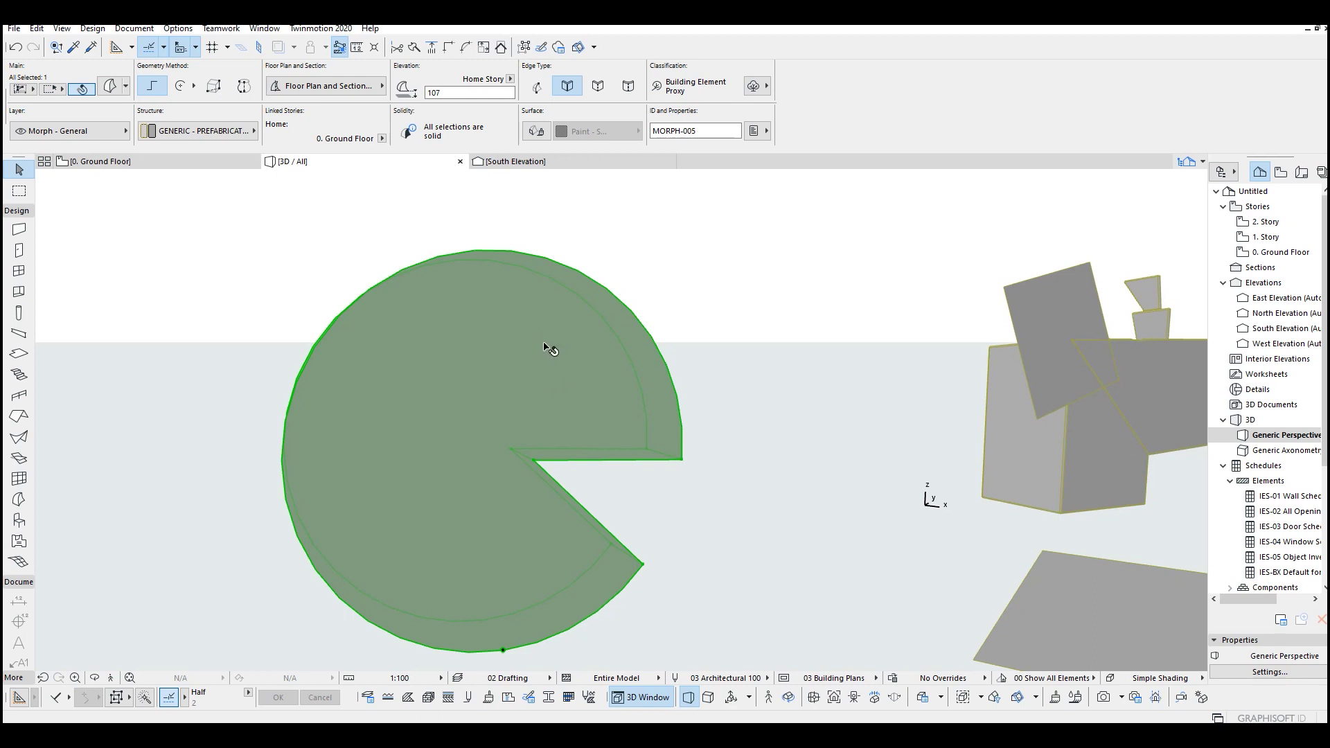
- Draw a small circle near the top of the disc face and push it through as a hole
left_click(545, 348)
left_click(628, 400)
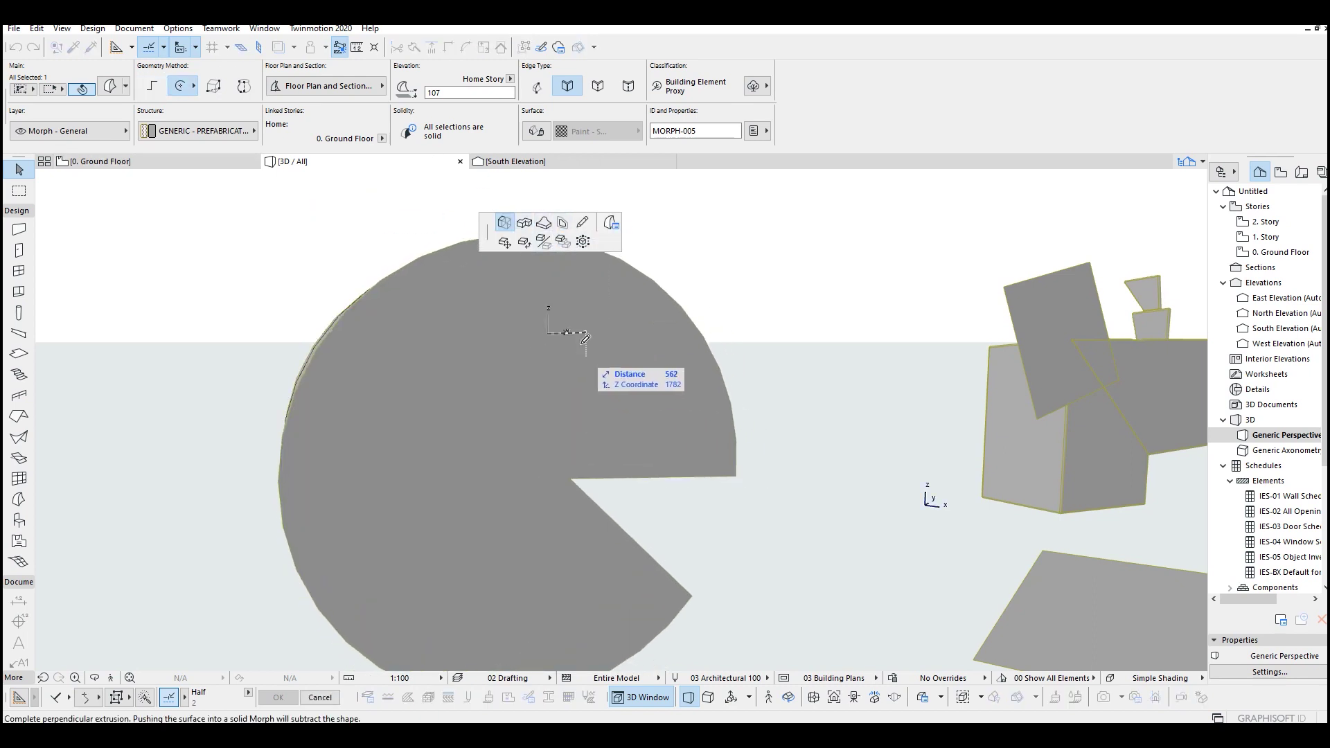
left_click(586, 338)
left_click(582, 222)
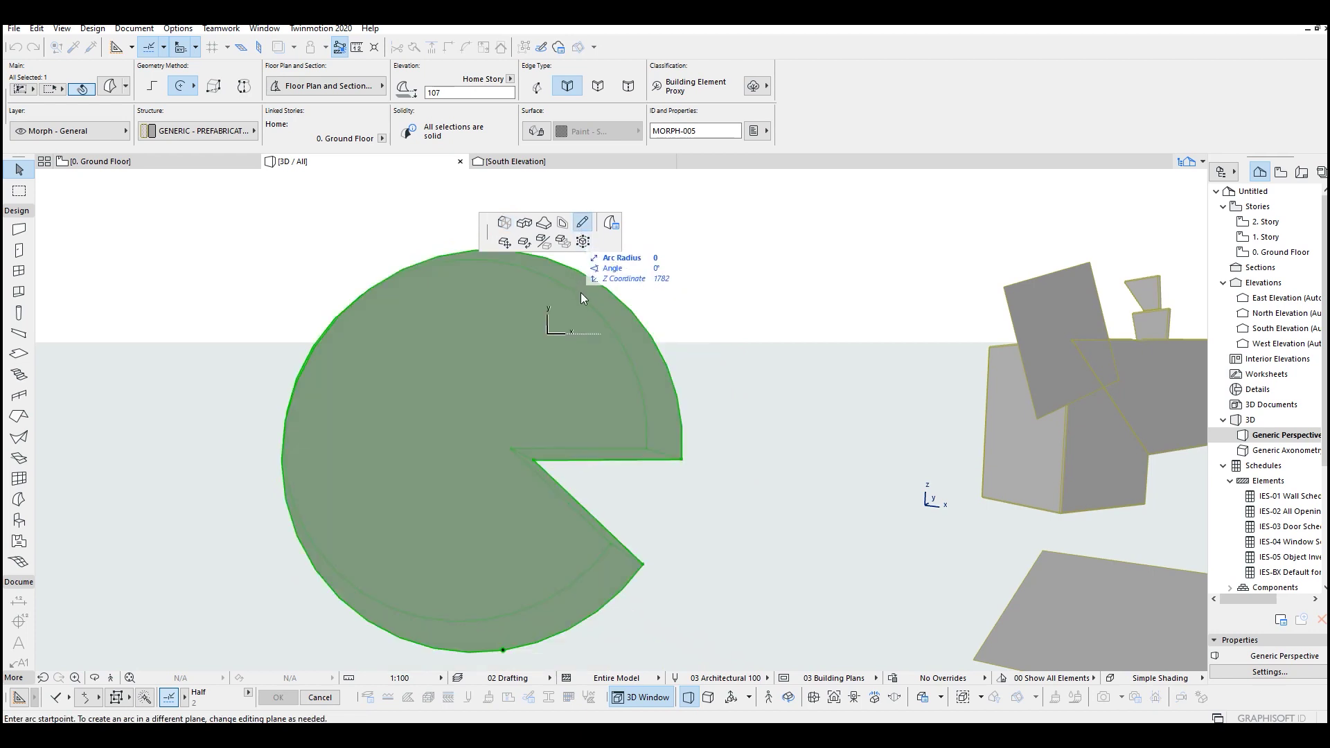
left_click(574, 352)
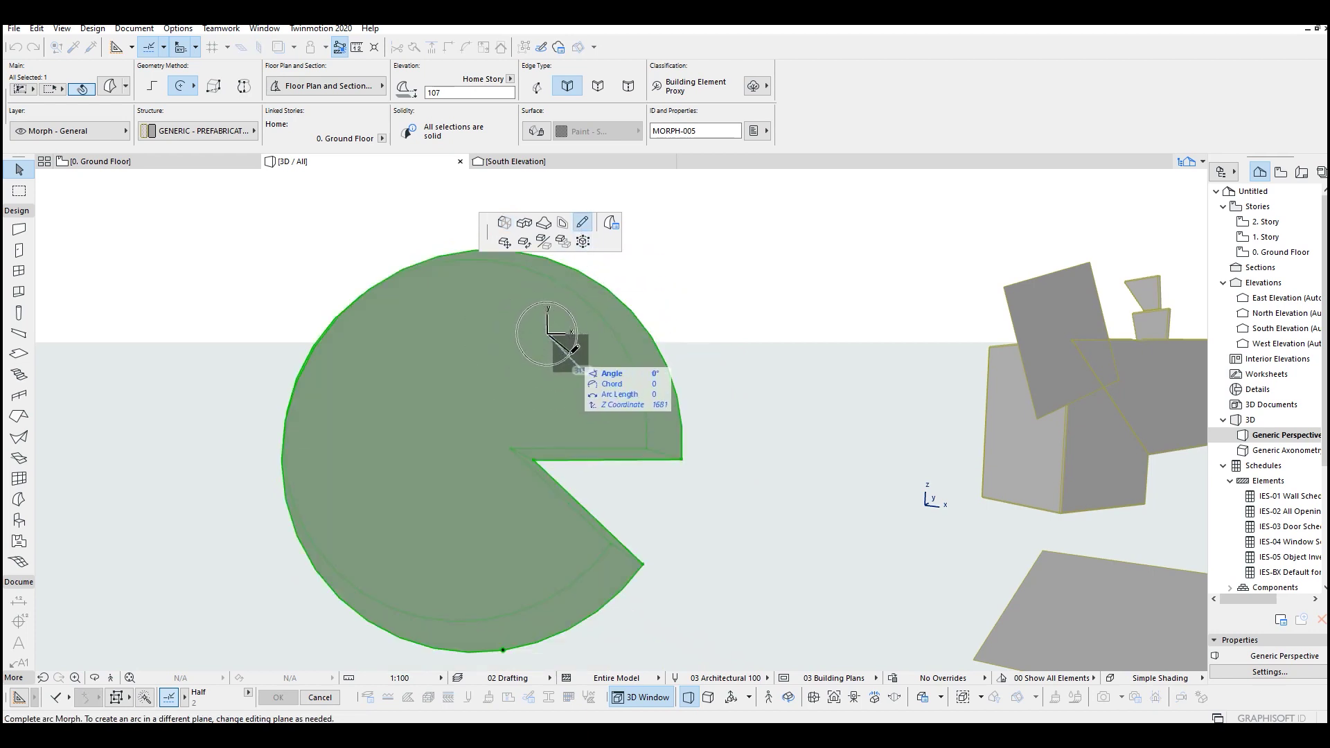
left_click(574, 352)
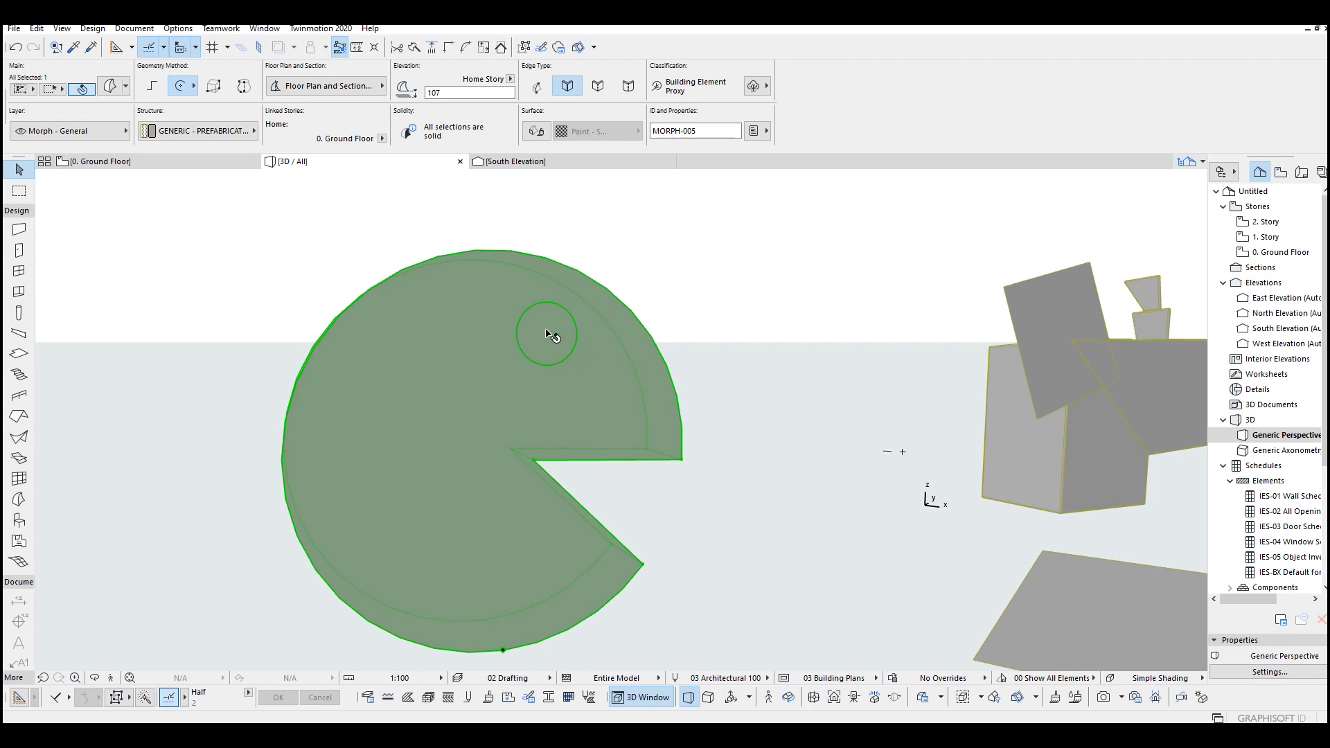
left_click(505, 223)
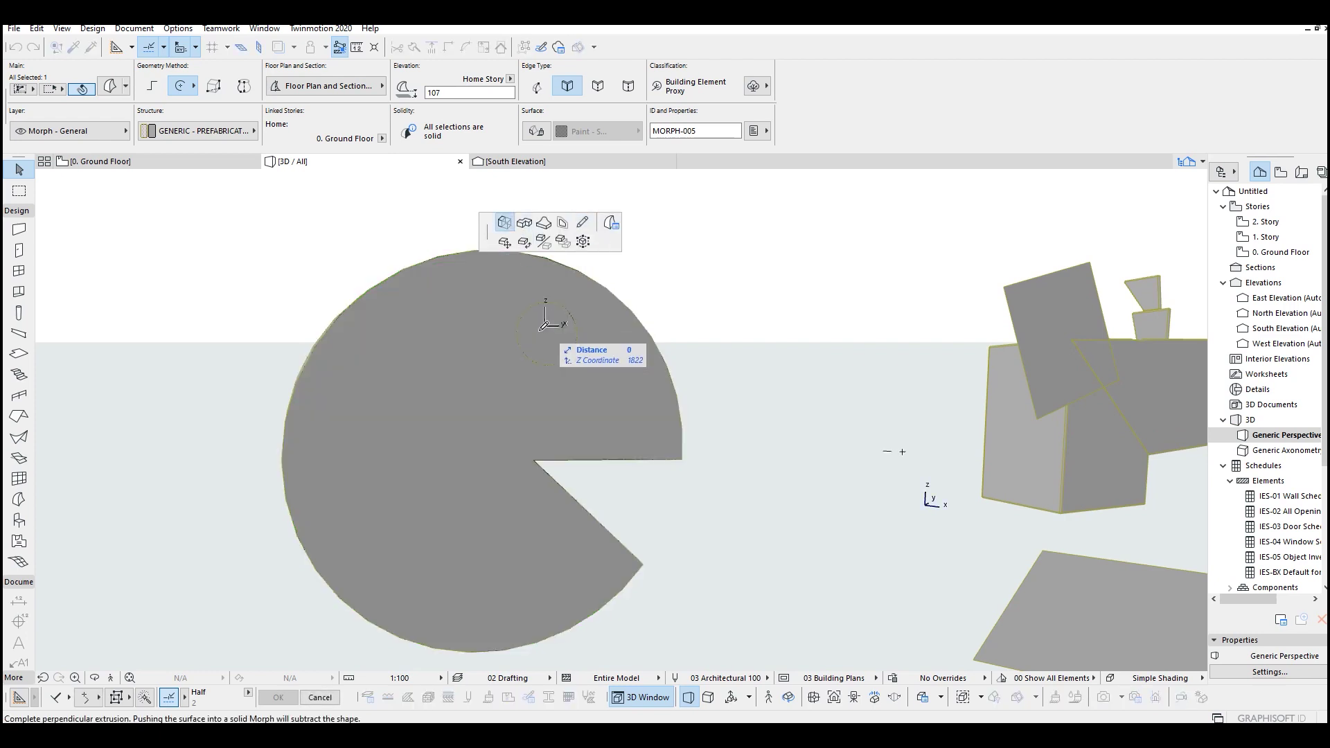
mouse_move(519, 323)
middle_mouse_down("shift")
mouse_move(402, 380)
mouse_move(689, 334)
mouse_move(54, 298)
mouse_move(248, 380)
mouse_move(254, 363)
mouse_move(671, 391)
middle_mouse_up("shift")
left_click(385, 385)
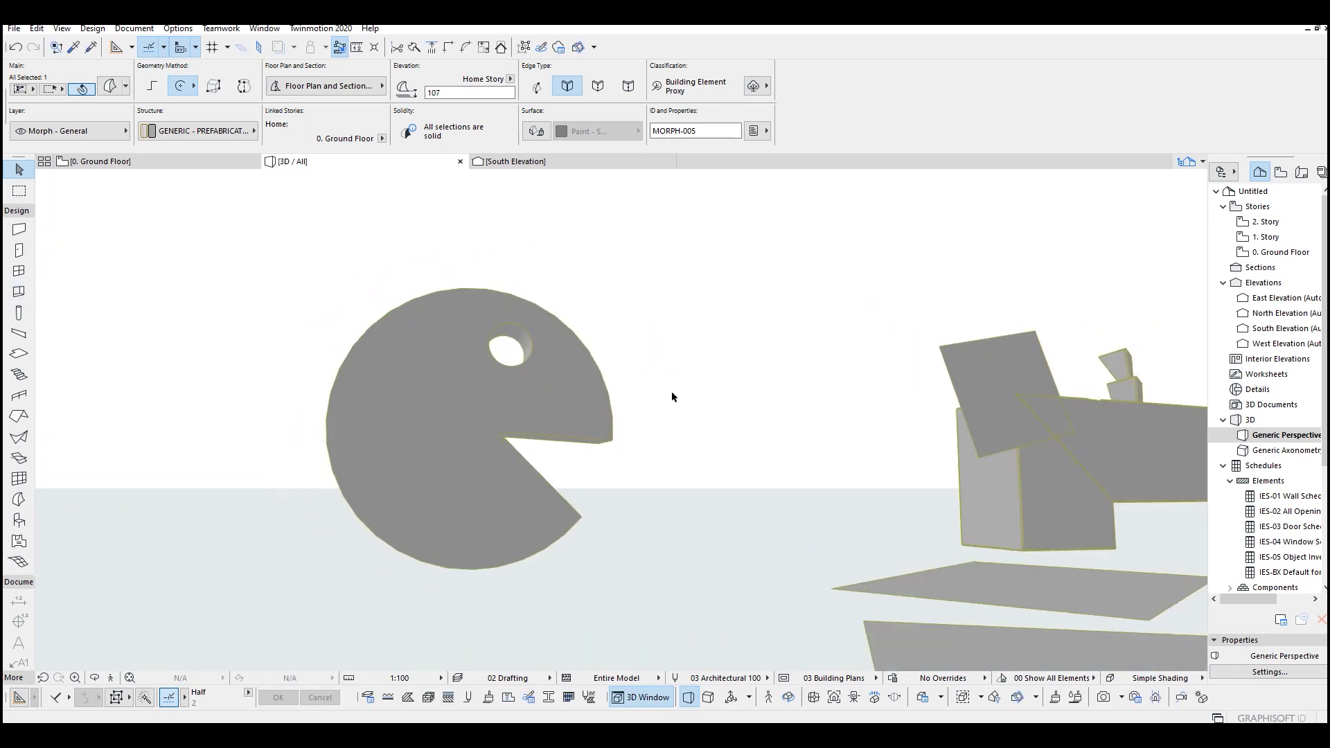
left_click(739, 358)
mouse_move(739, 358)
middle_mouse_down("shift")
mouse_move(734, 347)
mouse_move(852, 360)
mouse_move(523, 356)
middle_mouse_up("shift")
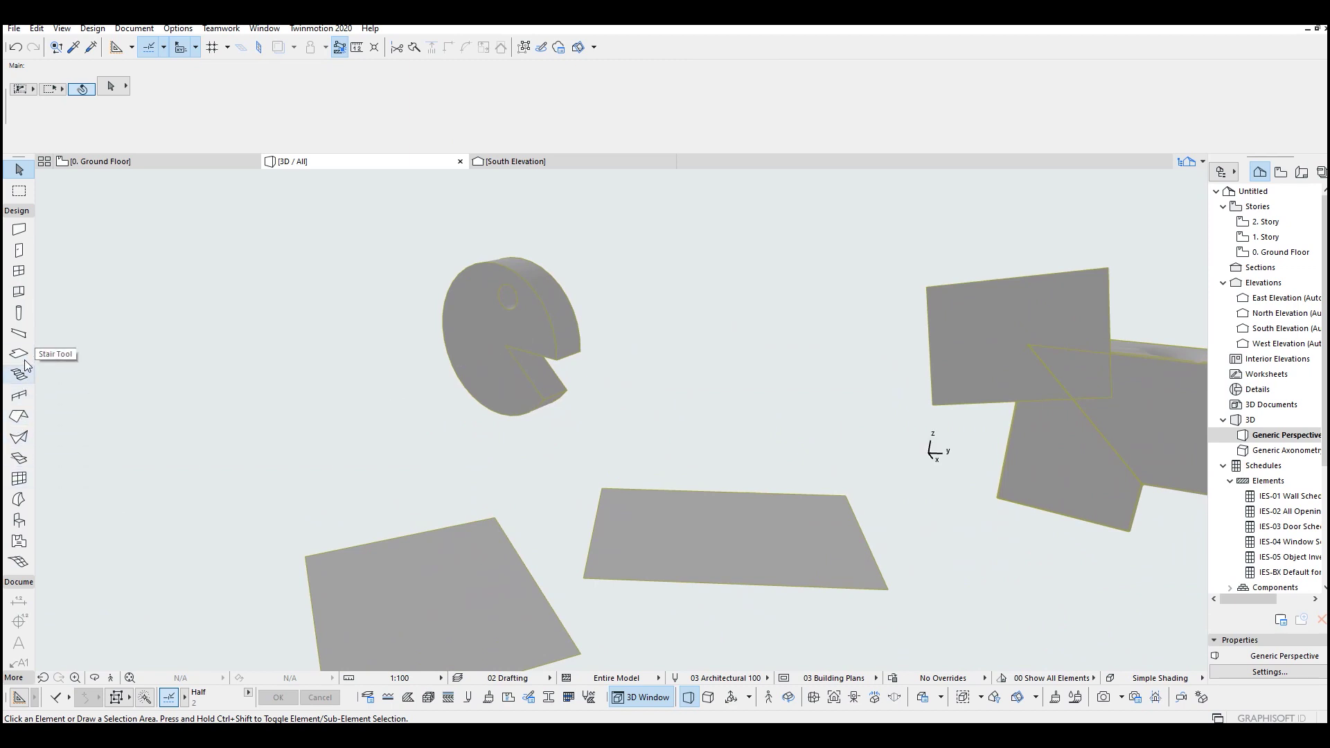
- Draw a large box morph beside the notched disc
left_click(17, 500)
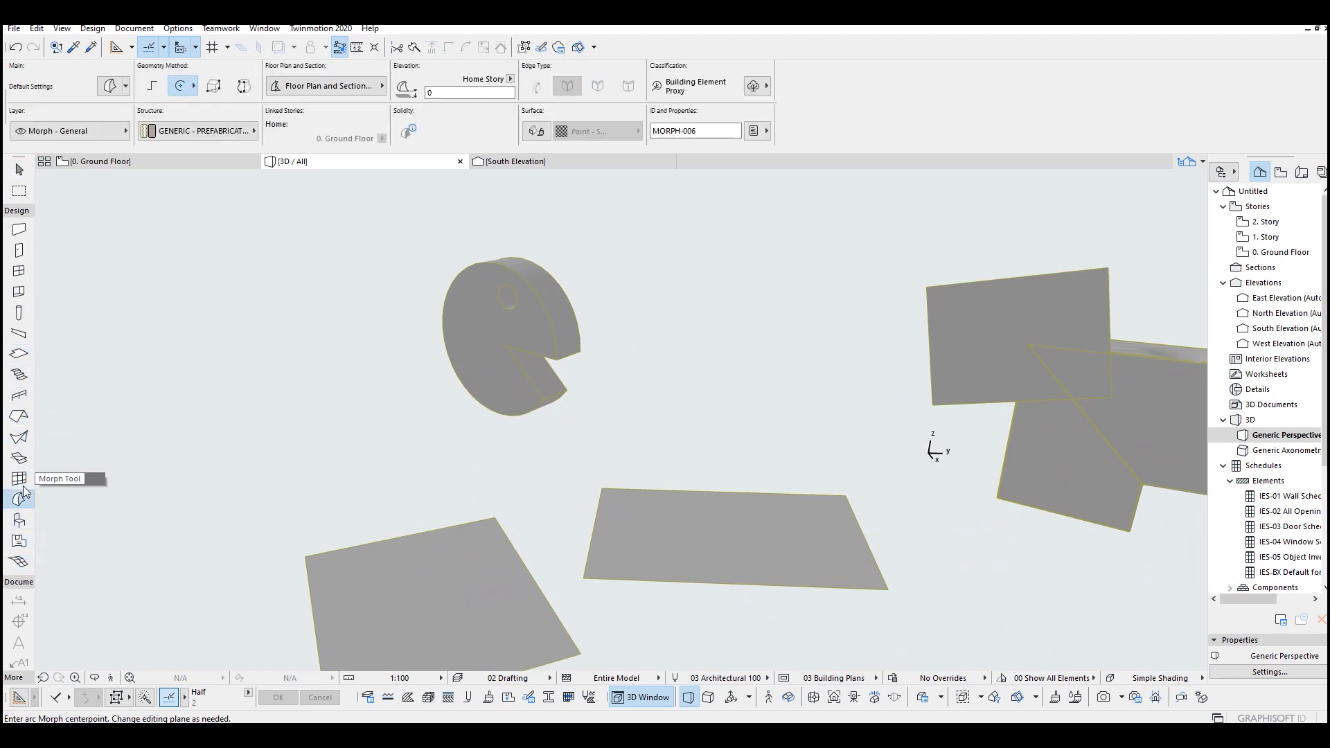
middle_click_drag(490, 425, 523, 423, "shift")
left_click(478, 441)
left_click(682, 311)
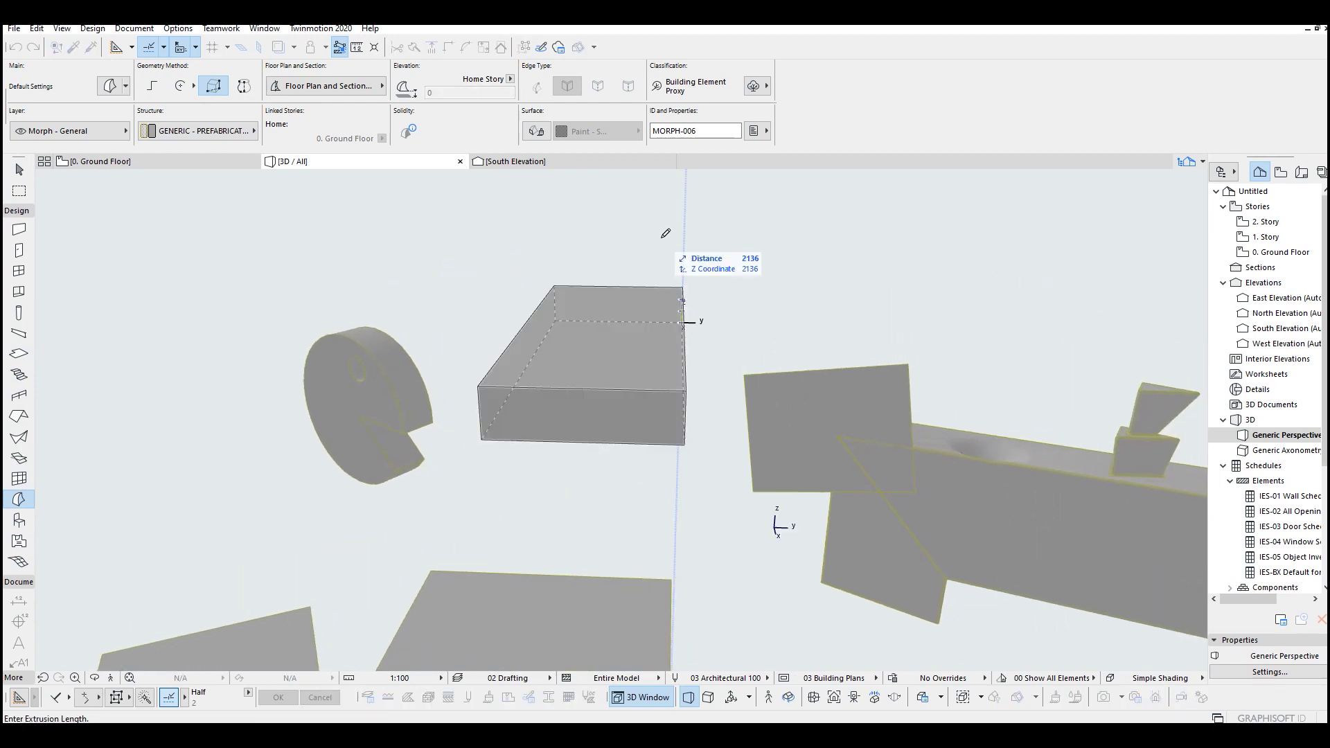
left_click(653, 226)
scroll(802, 446, "up", 2)
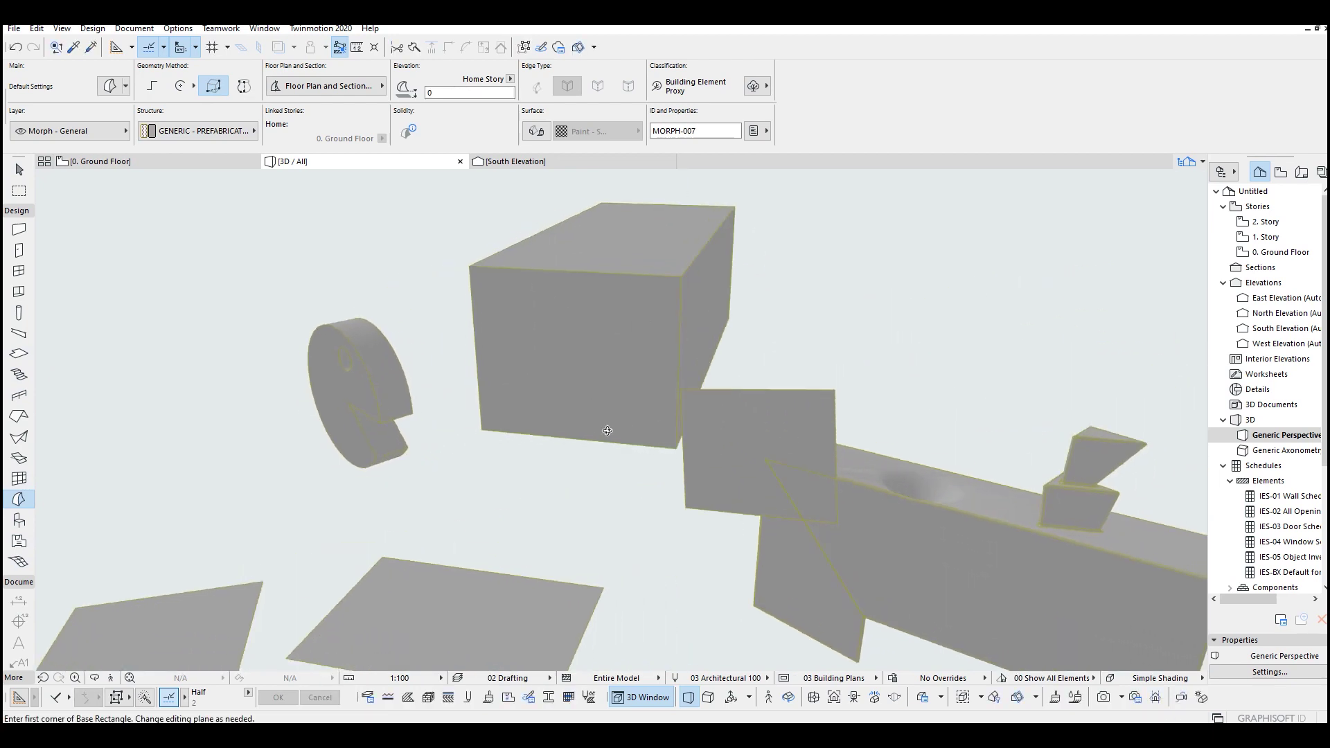
mouse_move(800, 447)
middle_mouse_down("shift")
mouse_move(762, 490)
mouse_move(469, 416)
middle_mouse_up("shift")
scroll(762, 490, "up", 2)
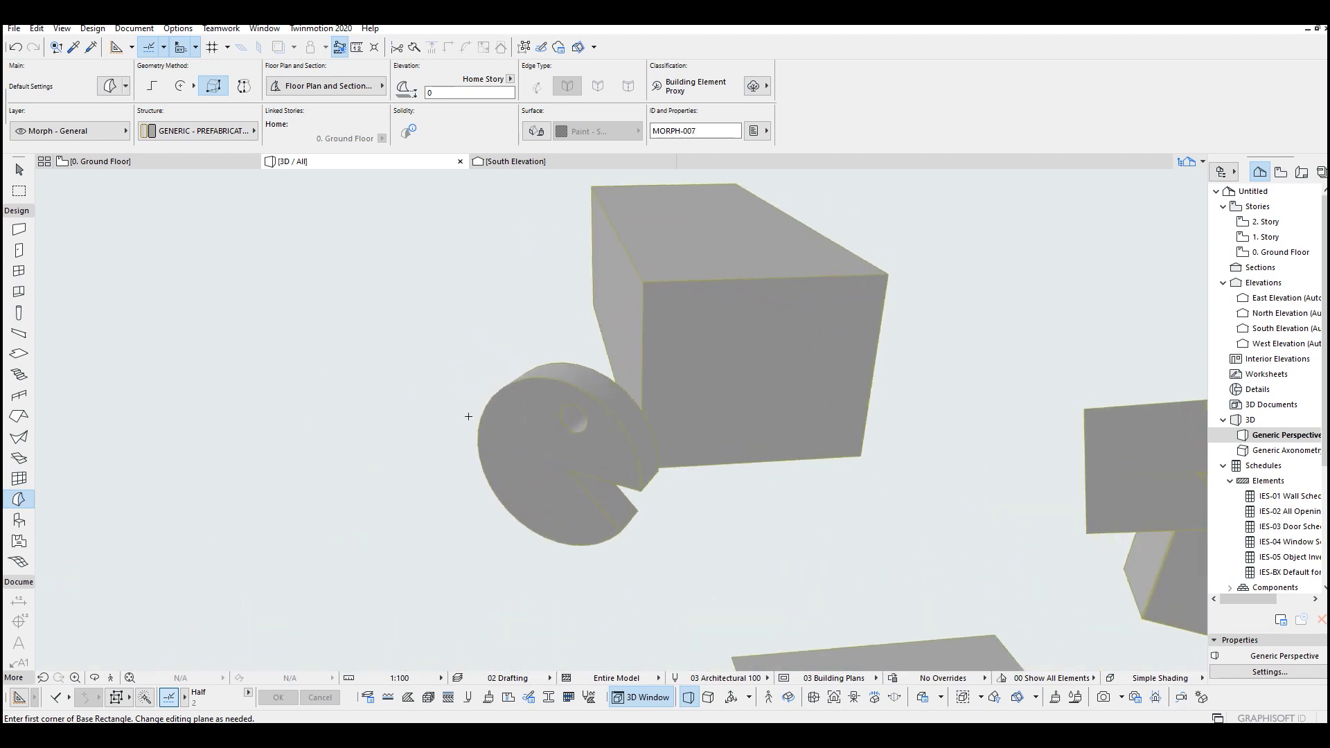
scroll(510, 416, "up", 3)
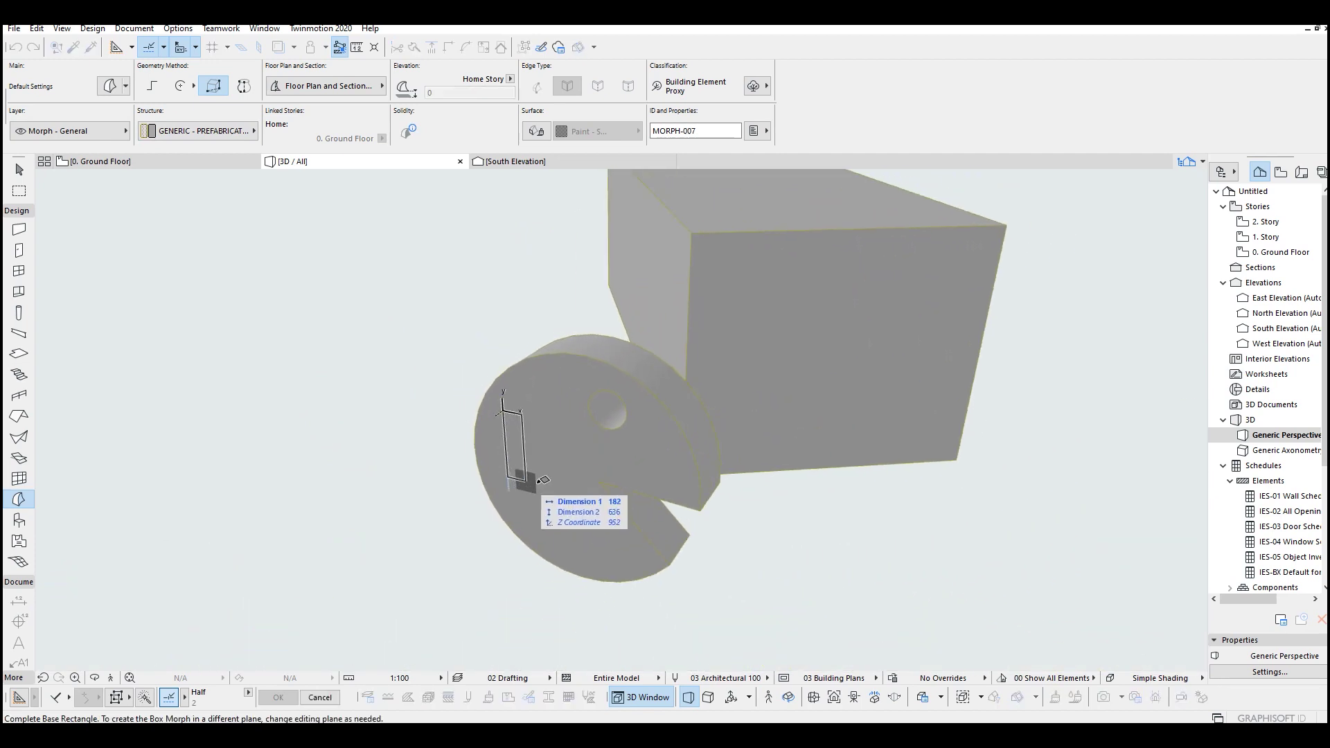
- Add a small block on the disc face and a thin bar toward the large box
left_click(535, 519)
left_click(435, 507)
middle_click_drag(435, 507, 676, 416, "shift")
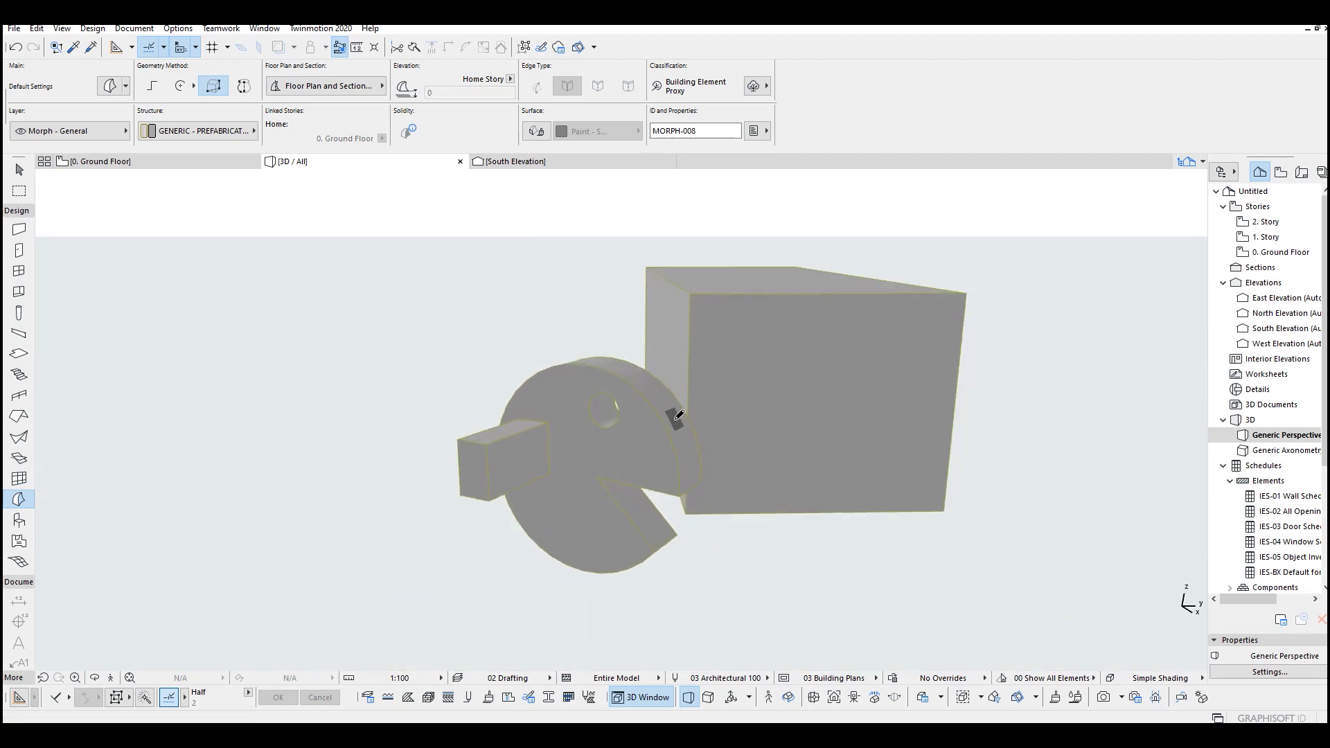
left_click(676, 416)
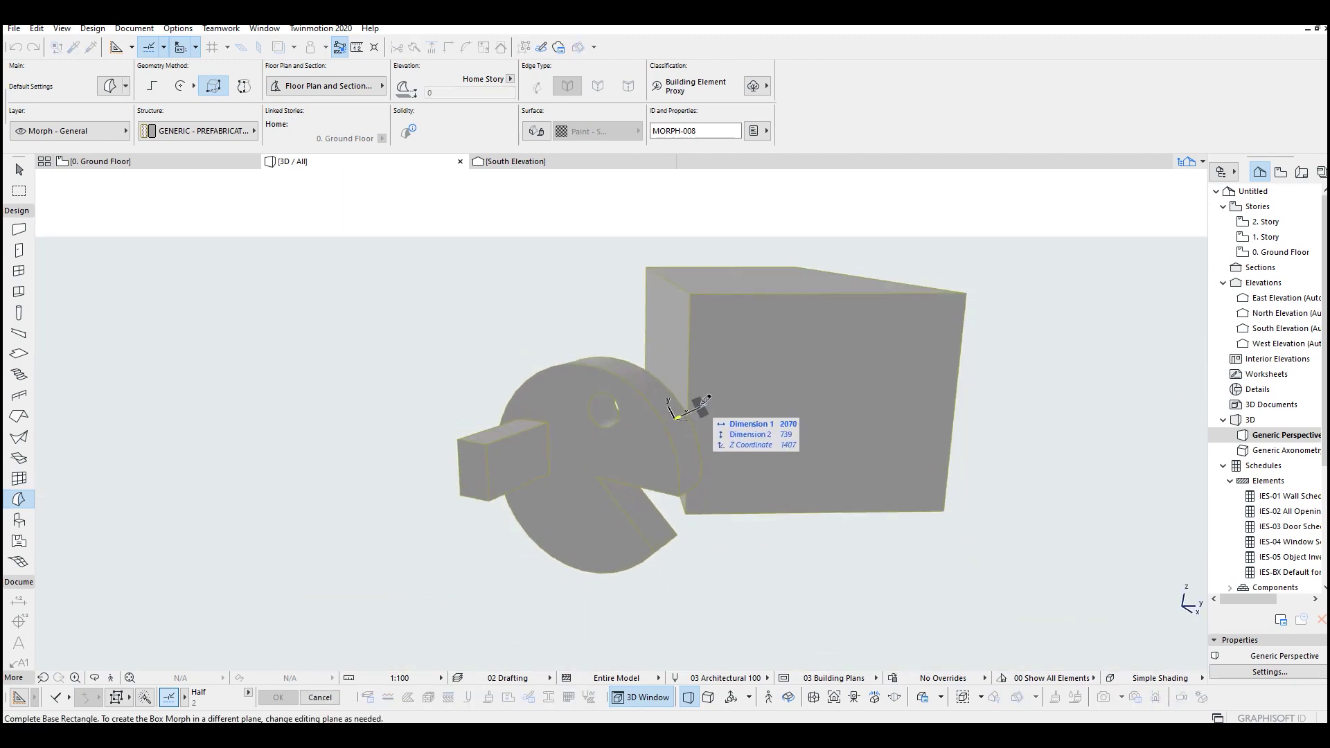
scroll(671, 400, "up", 2)
scroll(671, 401, "up", 2)
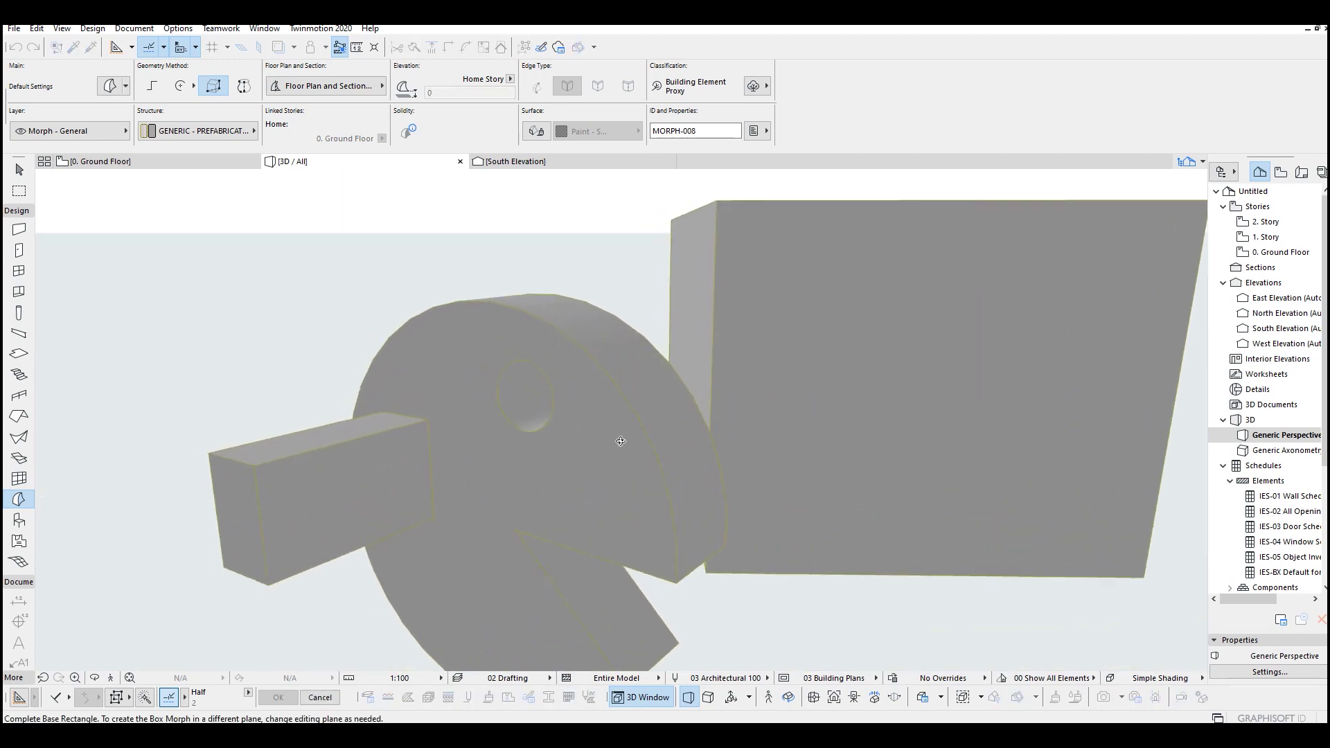
left_click(749, 407)
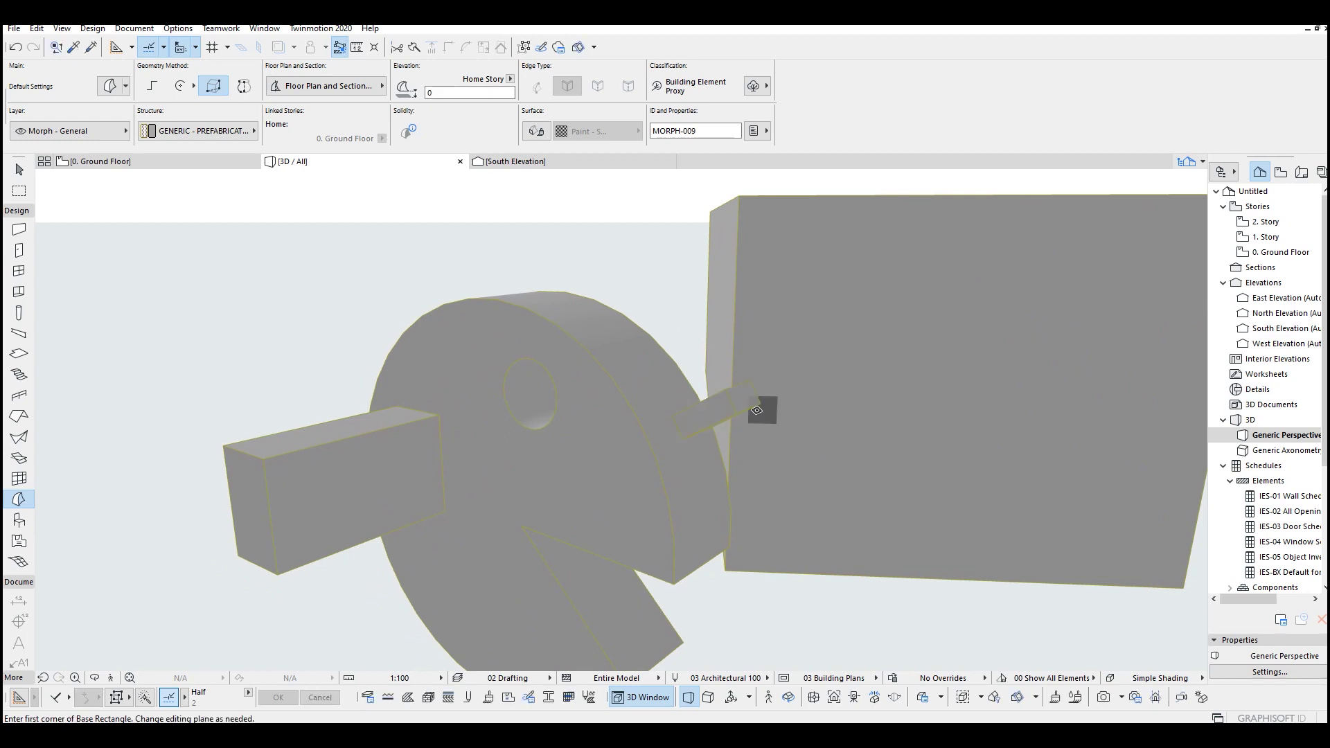
scroll(737, 426, "down", 2)
scroll(725, 457, "down", 2)
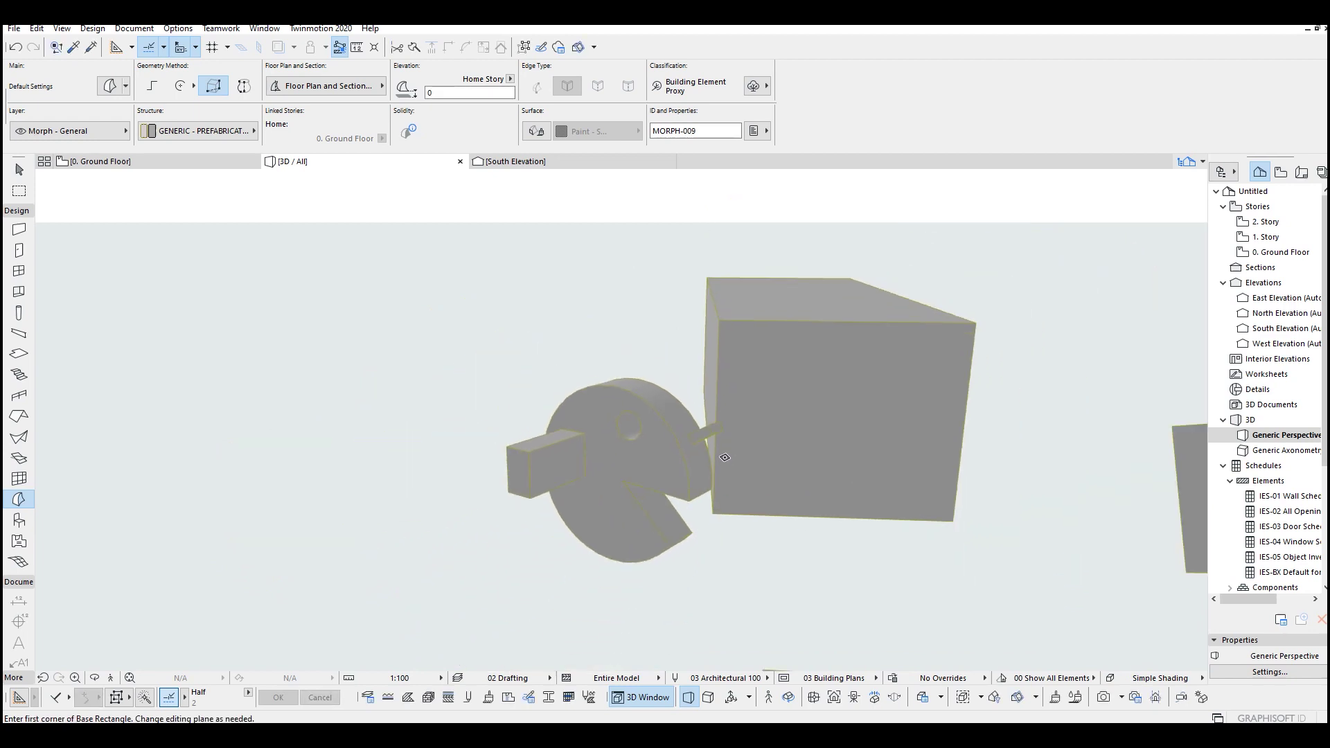
- Cancel a started revolved-morph profile and switch to the Ground Floor plan
left_click(243, 91)
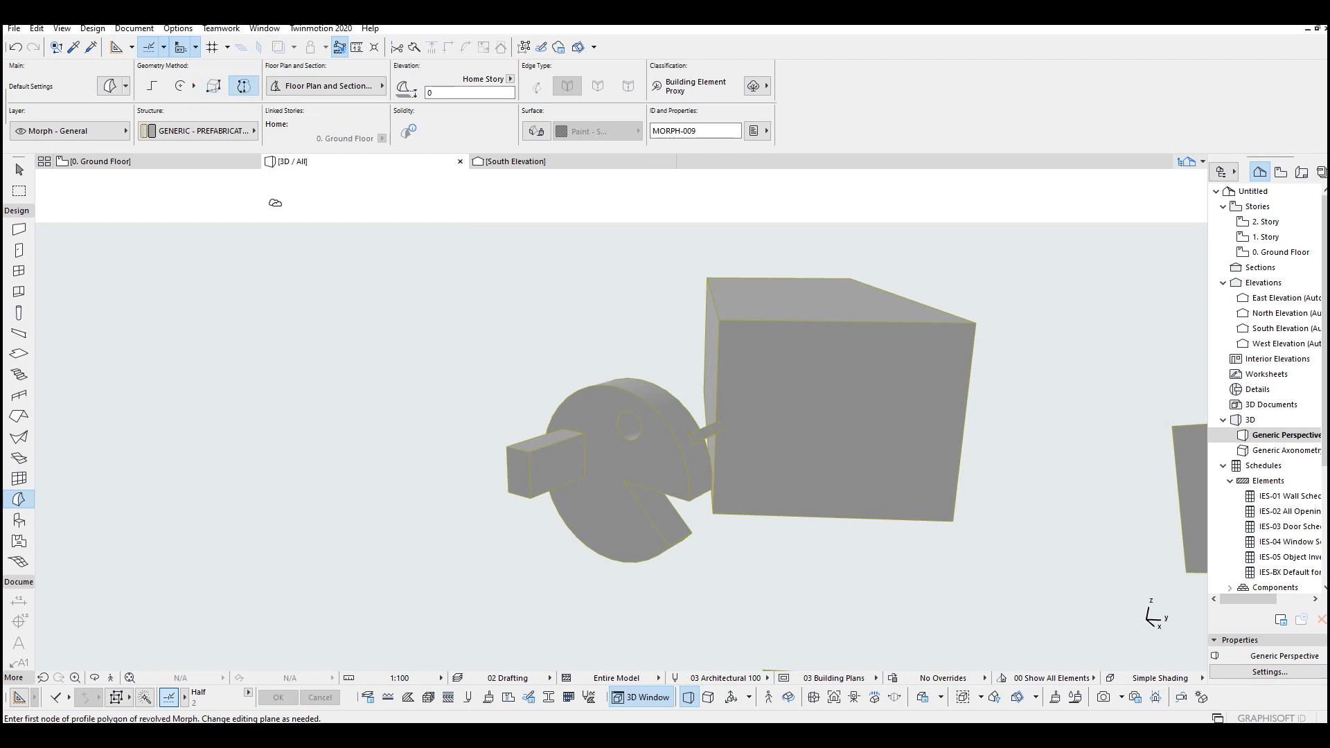
scroll(420, 317, "down", 2)
scroll(478, 394, "down", 2)
mouse_move(479, 395)
middle_mouse_down("shift")
mouse_move(717, 460)
mouse_move(466, 419)
mouse_move(573, 381)
mouse_move(475, 377)
middle_mouse_up("shift")
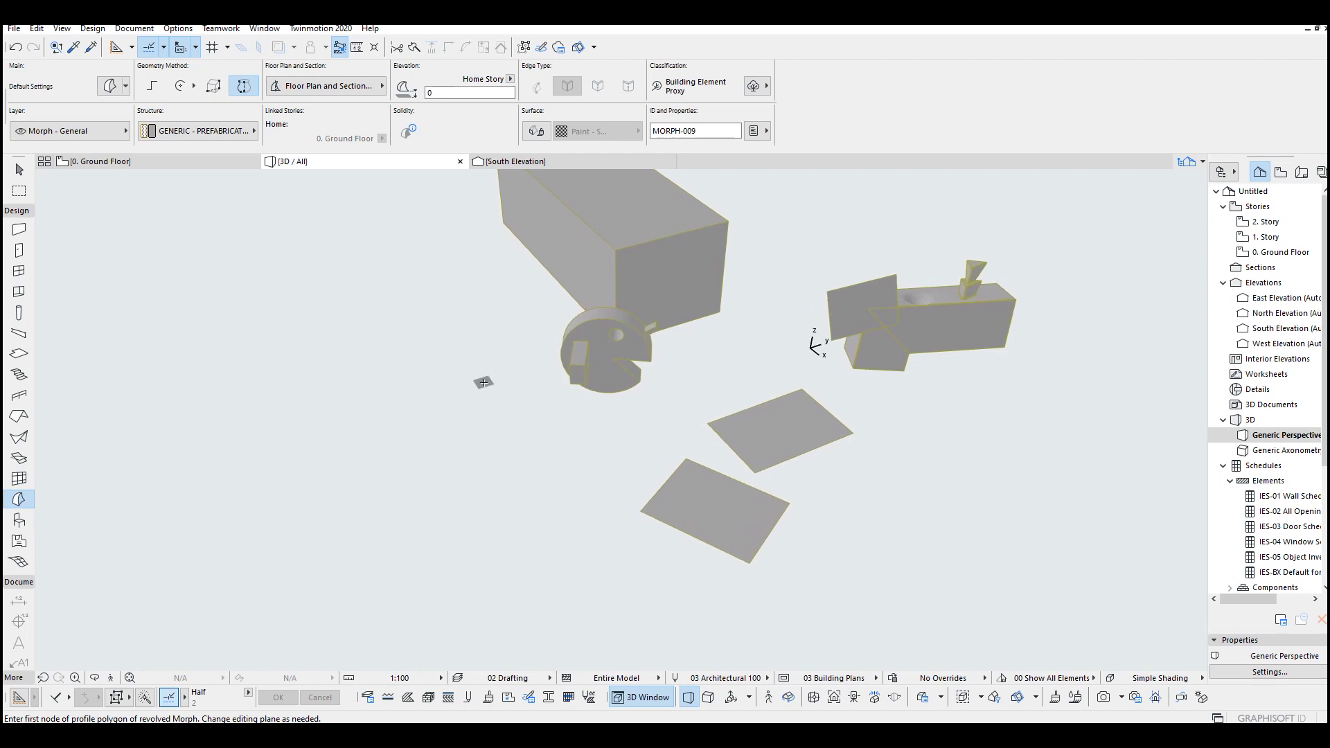
left_click(408, 434)
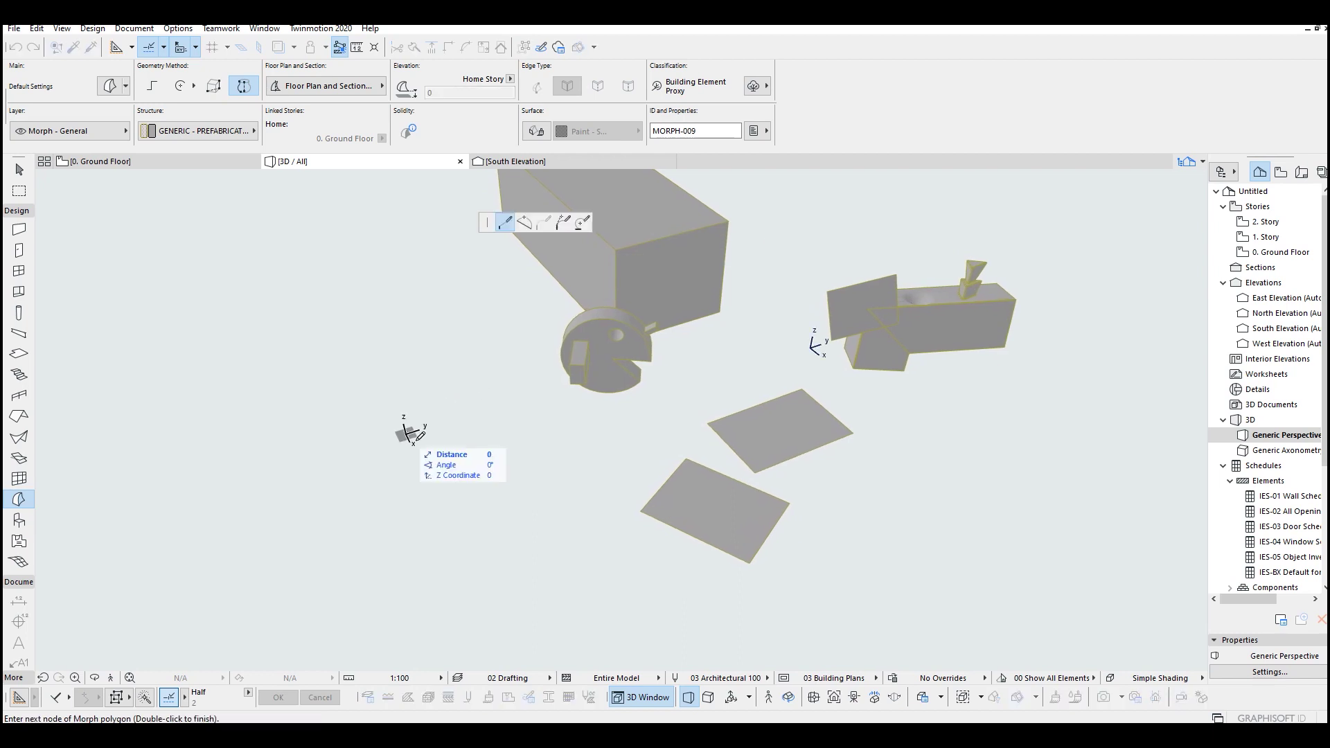
left_click(586, 470)
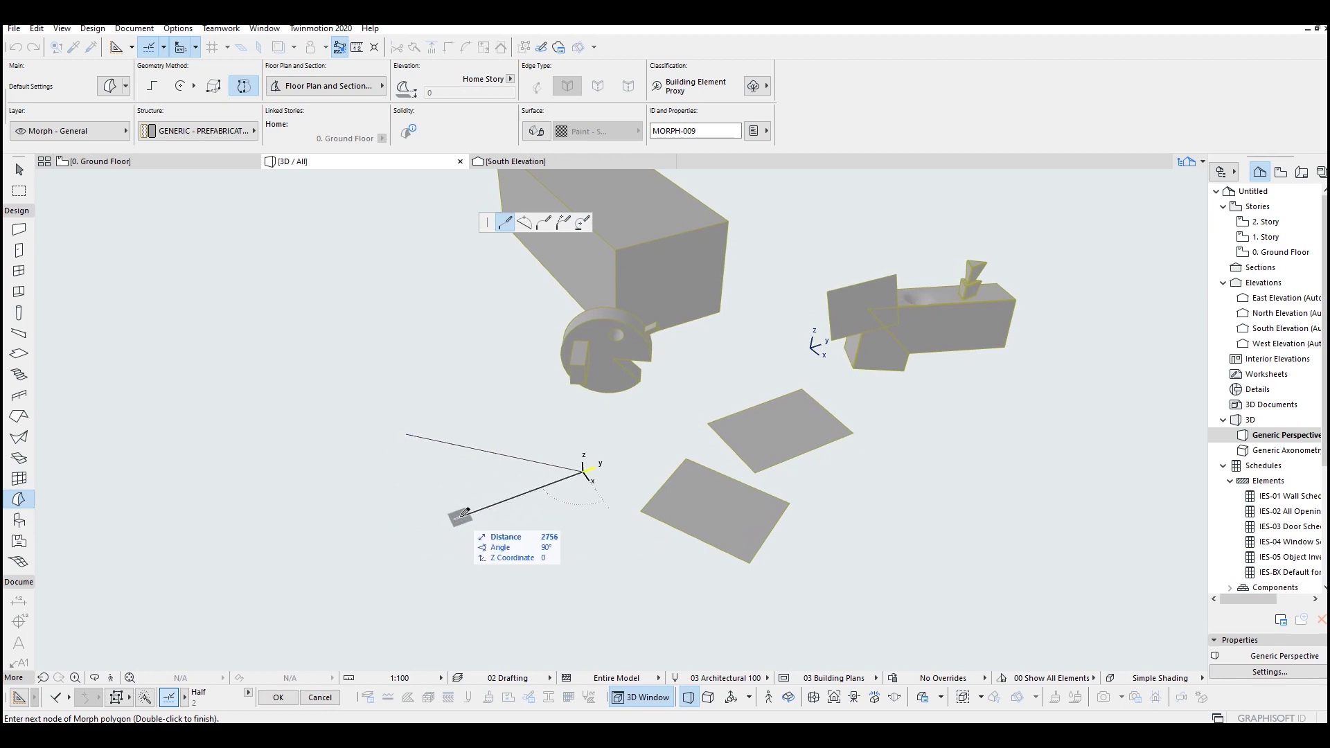
key("Escape")
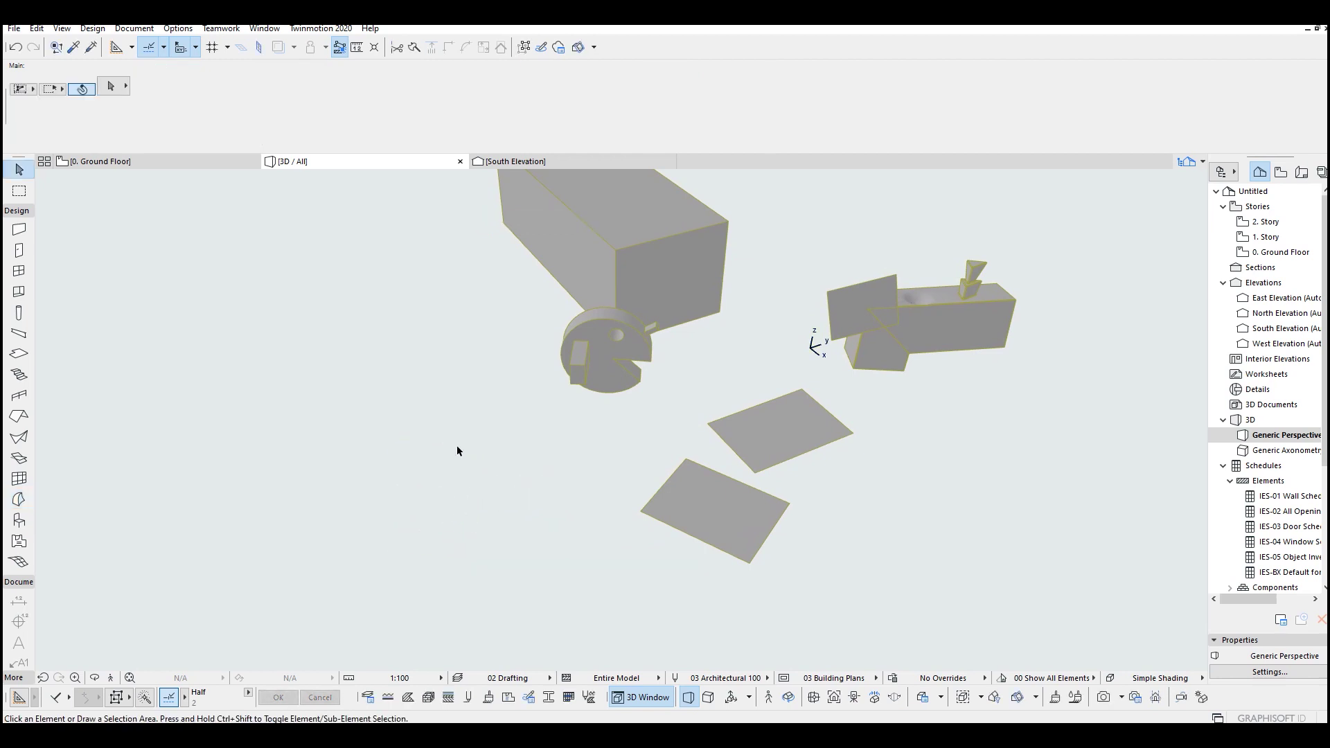
key("F2")
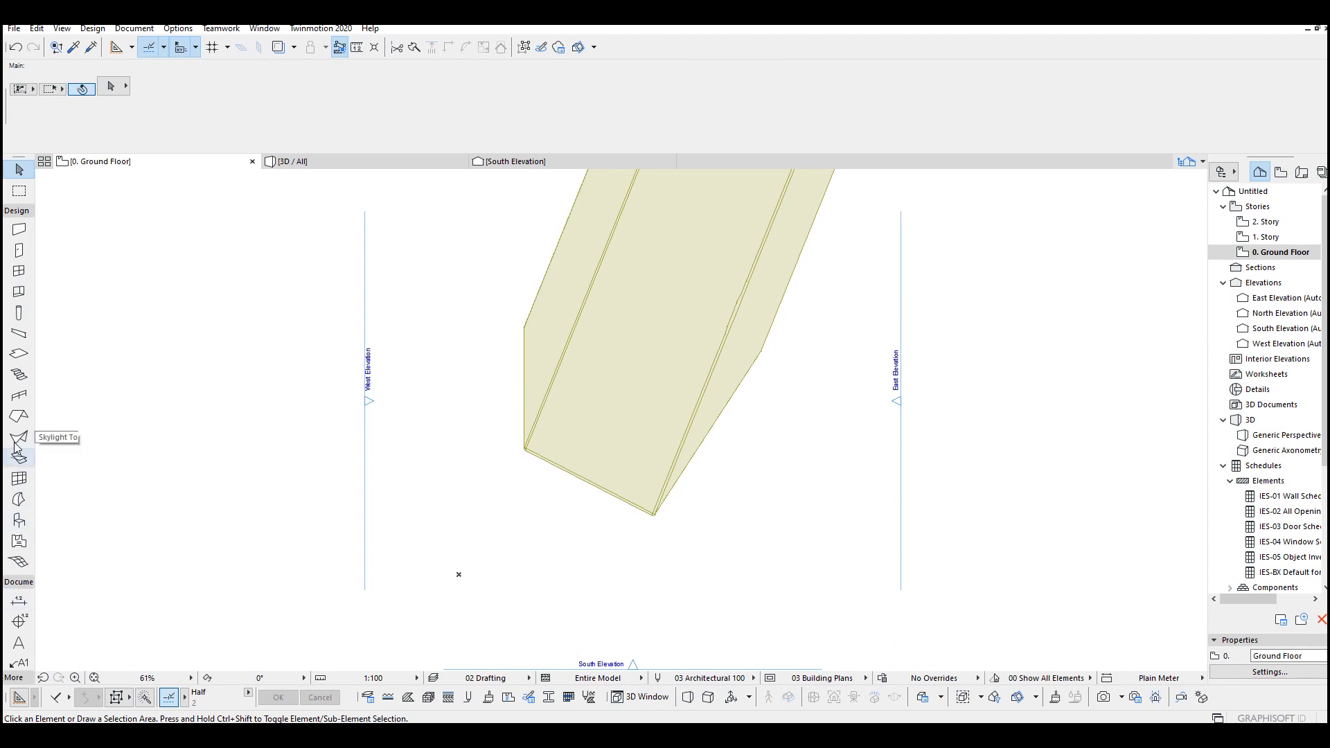
- Draw the closed dumbbell-shaped revolve profile using tangential arcs
left_click(16, 445)
key("Escape")
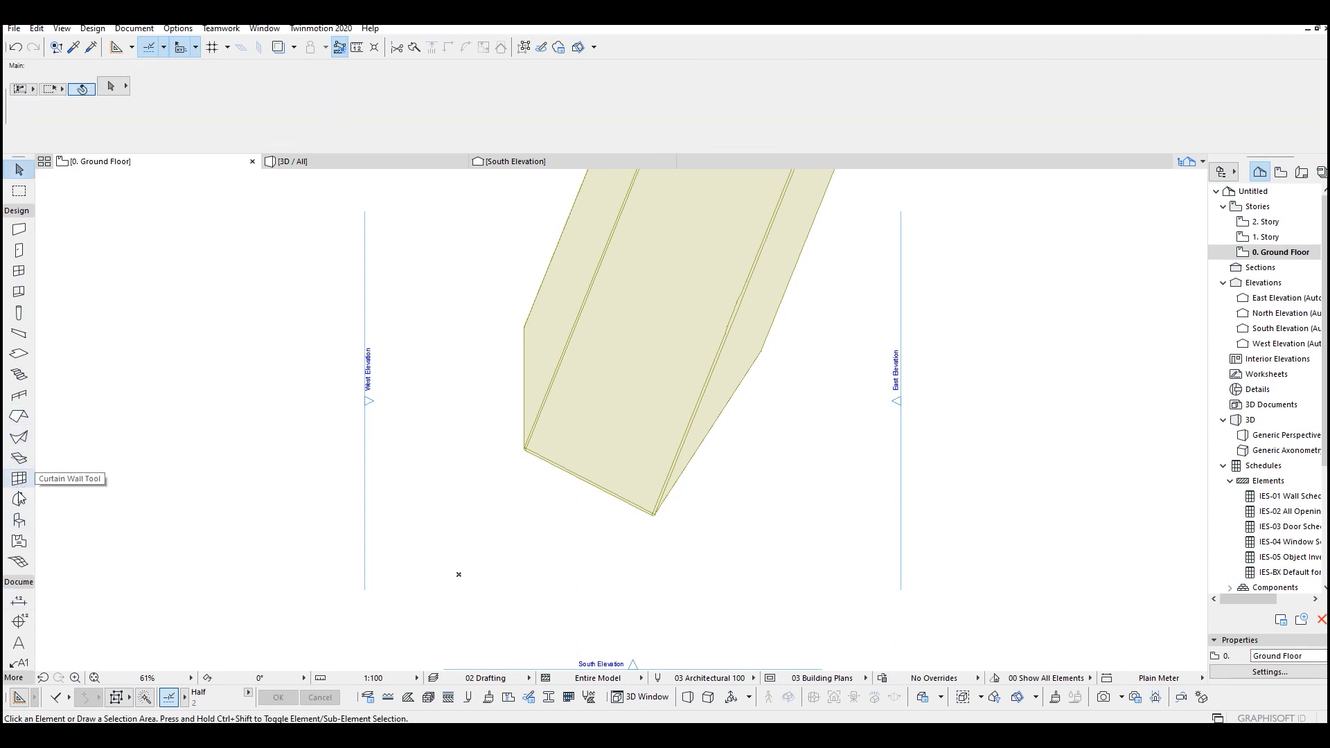
left_click(17, 497)
scroll(593, 412, "down", 3)
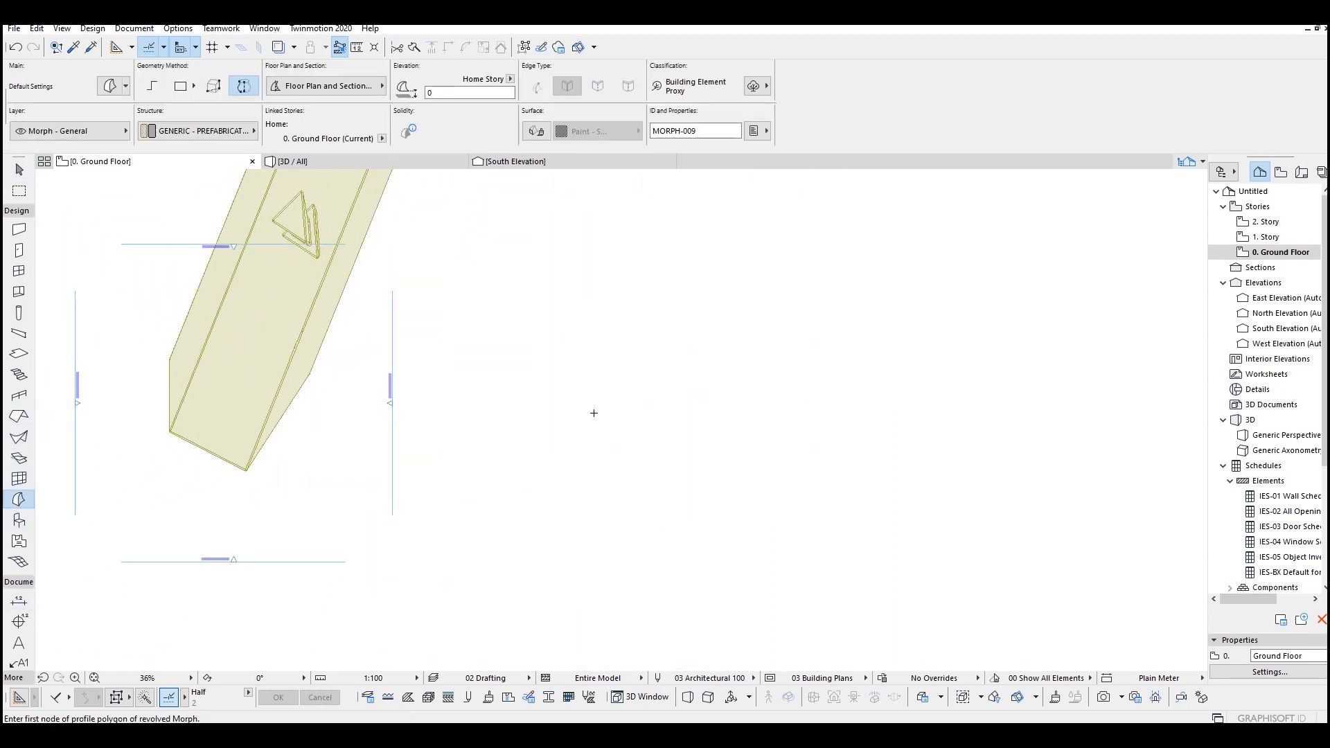
left_click(515, 344)
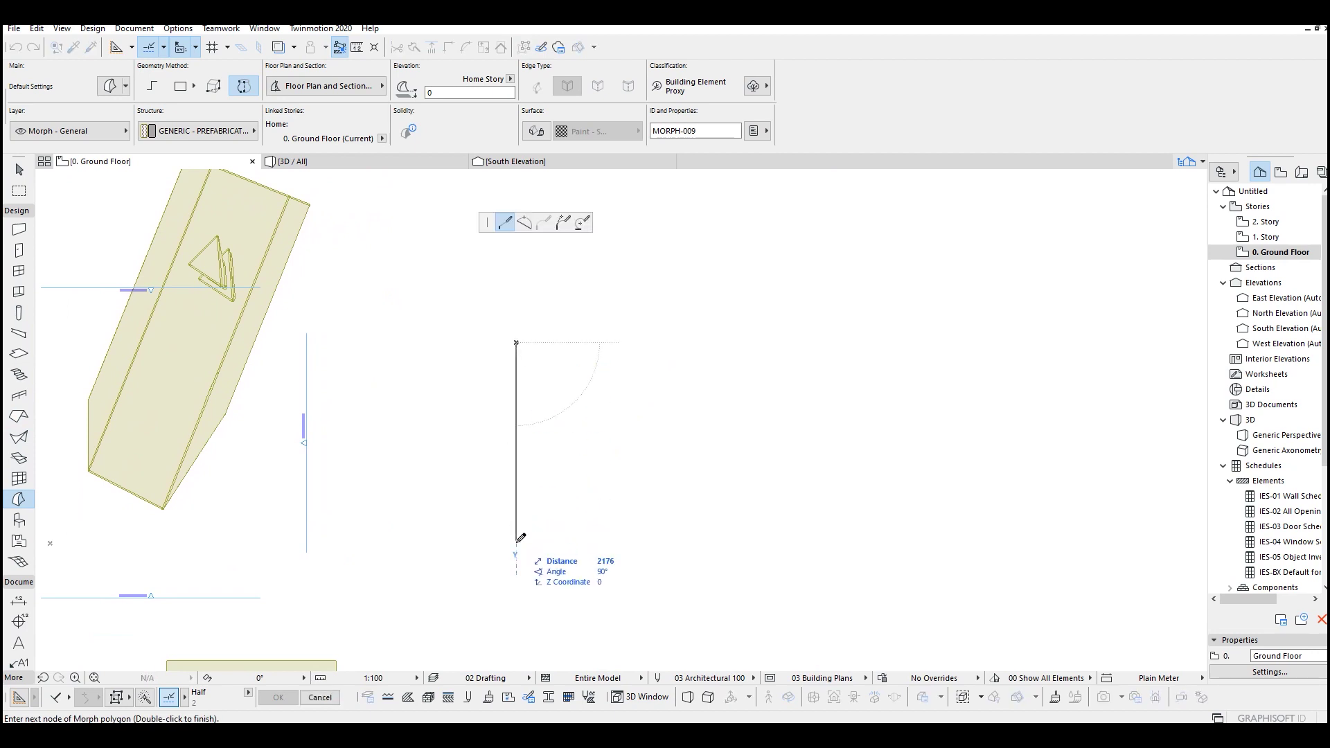
scroll(561, 527, "up", 3)
scroll(572, 520, "up", 1)
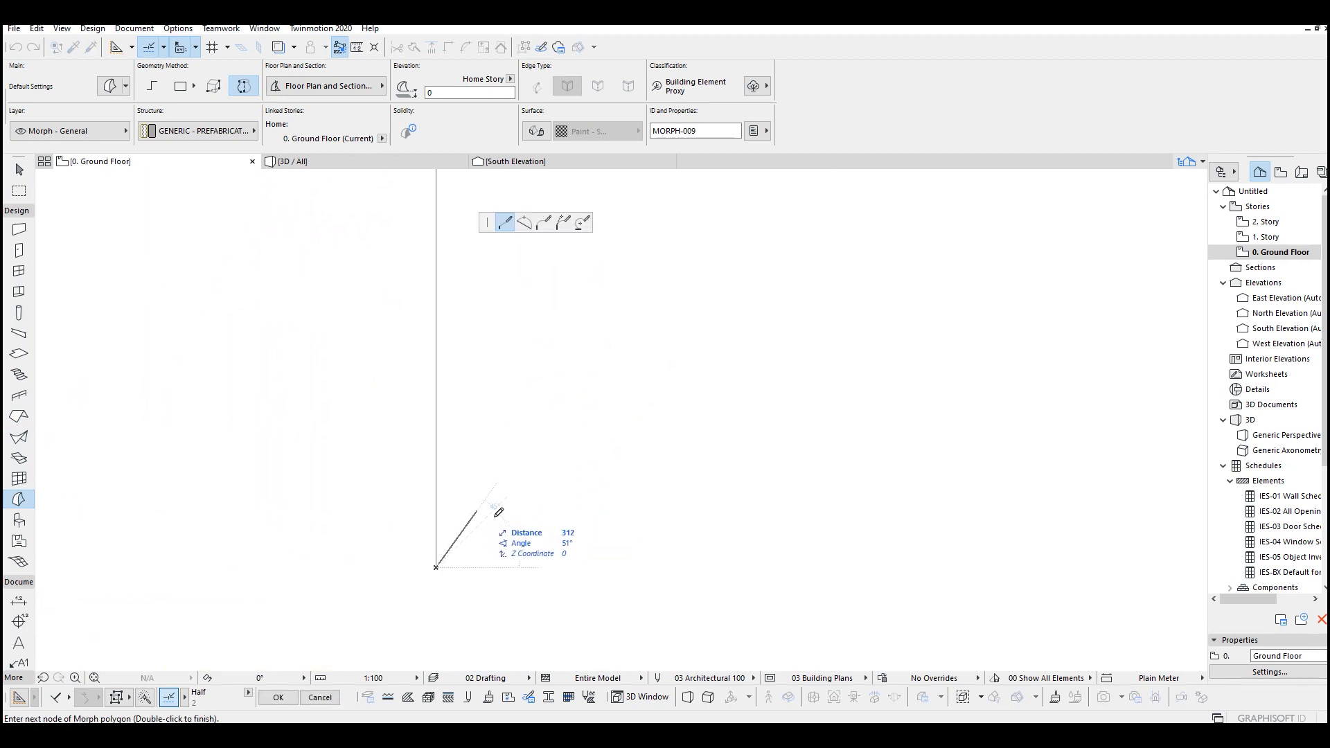
left_click(542, 223)
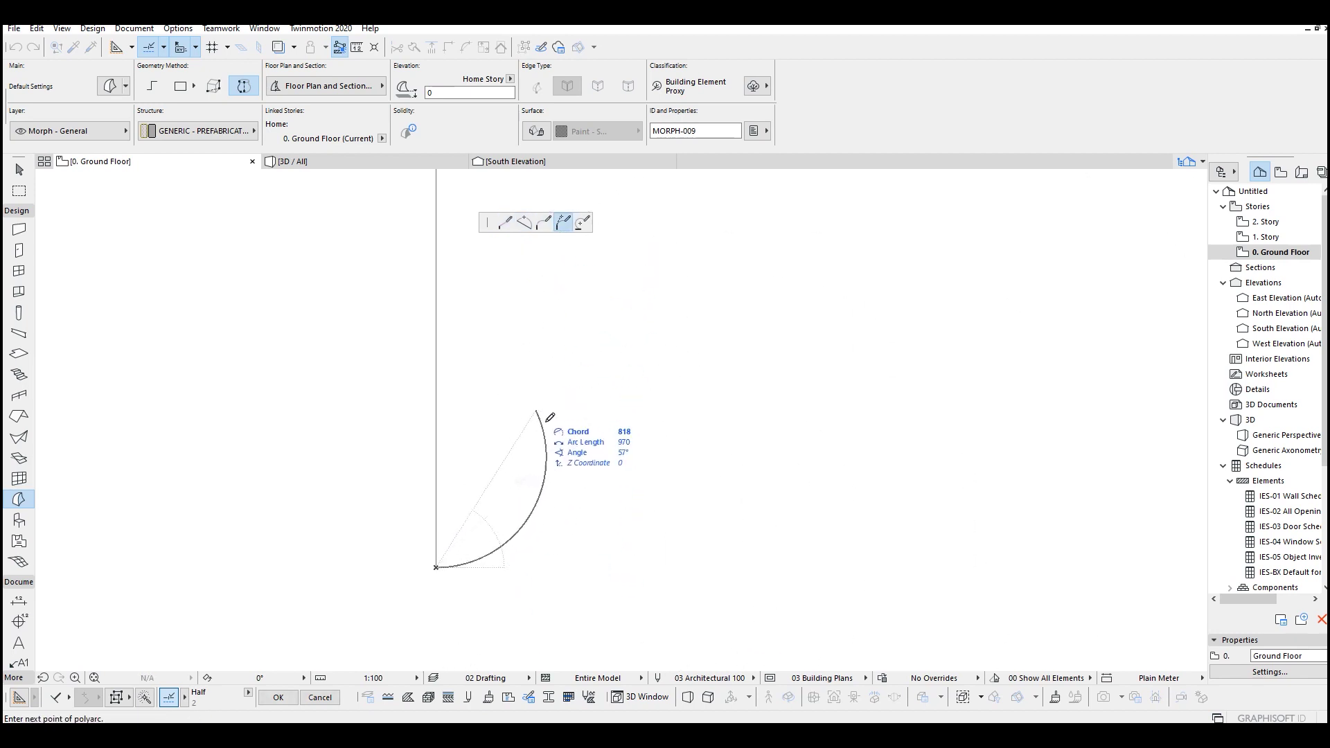
left_click(546, 457)
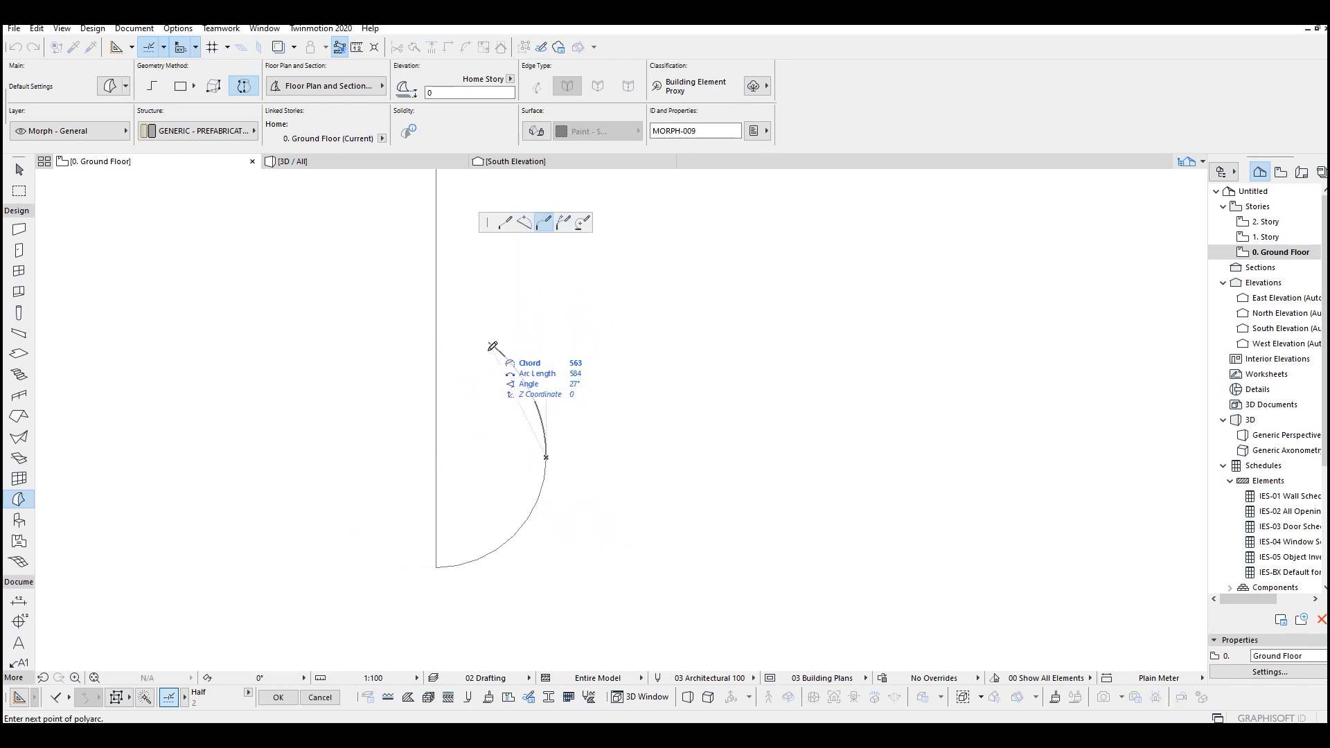
scroll(379, 442, "down", 3)
left_click(398, 315)
left_click(396, 485)
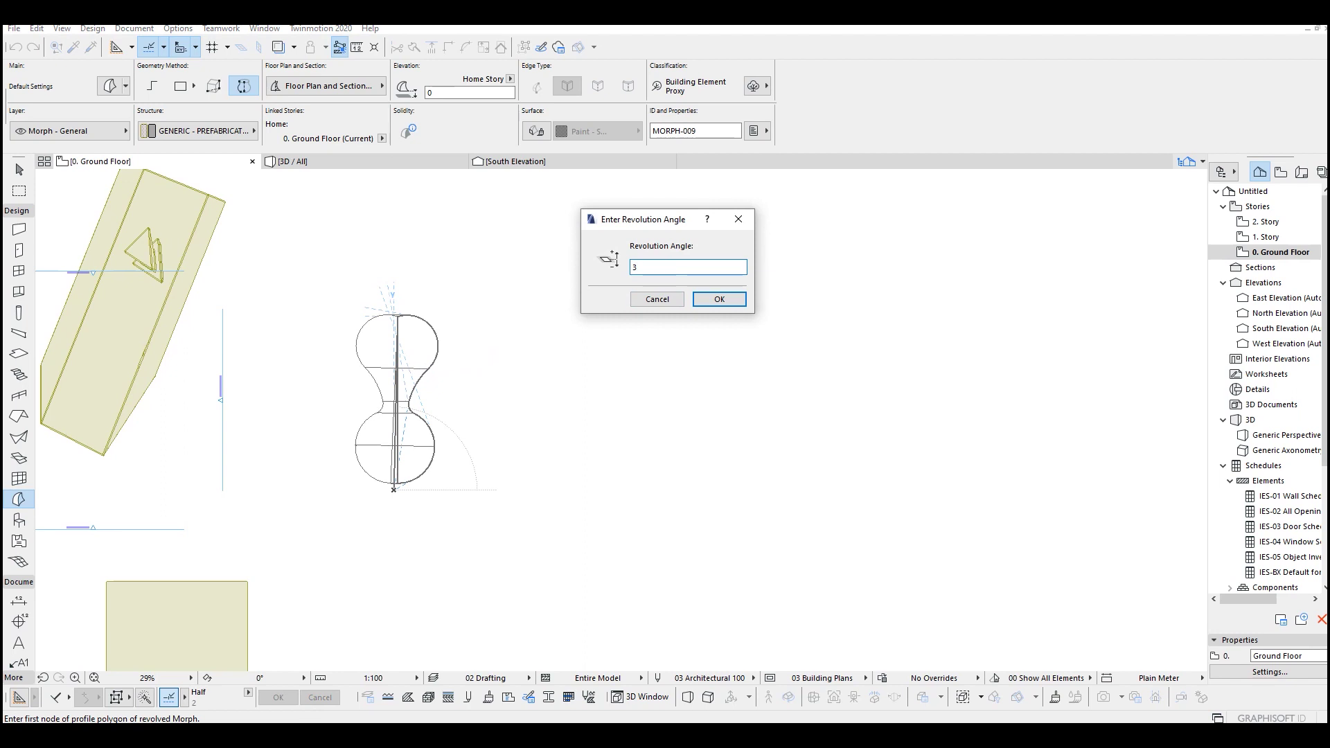
- Revolve the profile a full 360°, then select and orbit the dumbbell in 3D
left_click(726, 299)
left_click(546, 392, "shift")
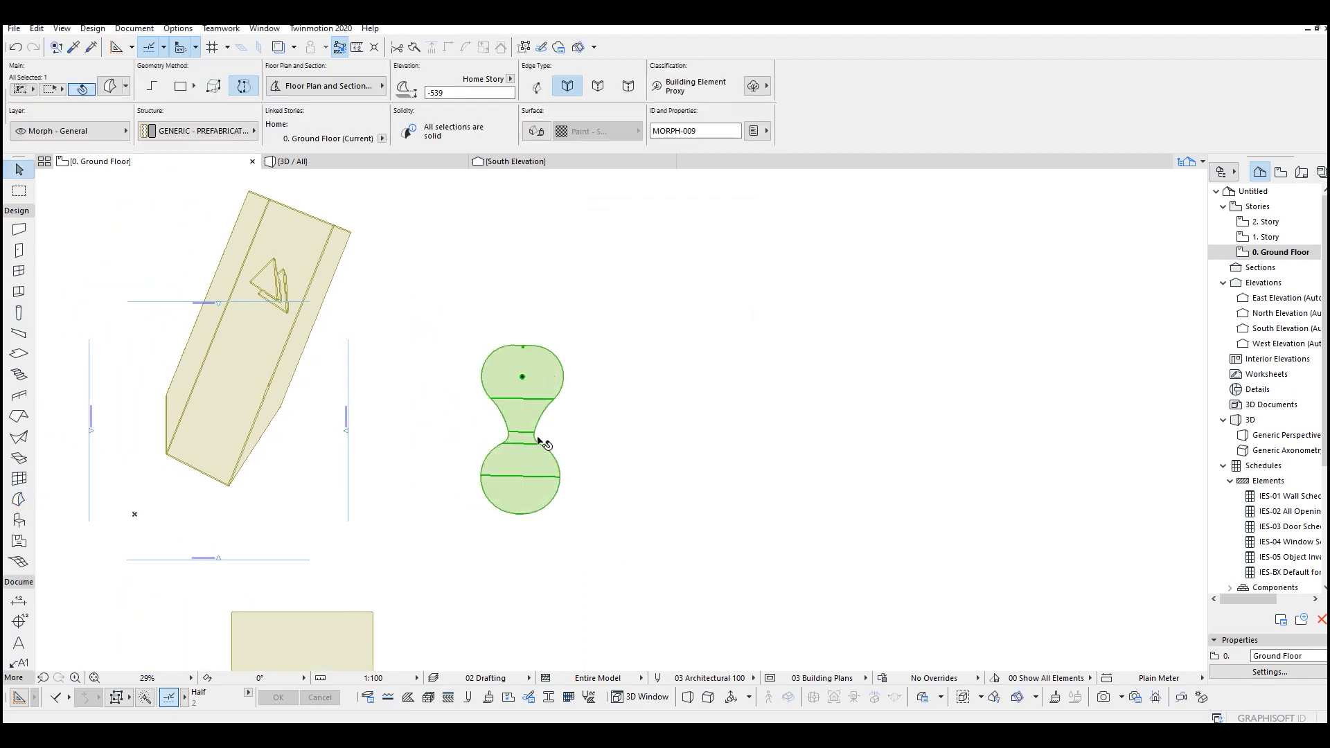
key("F3")
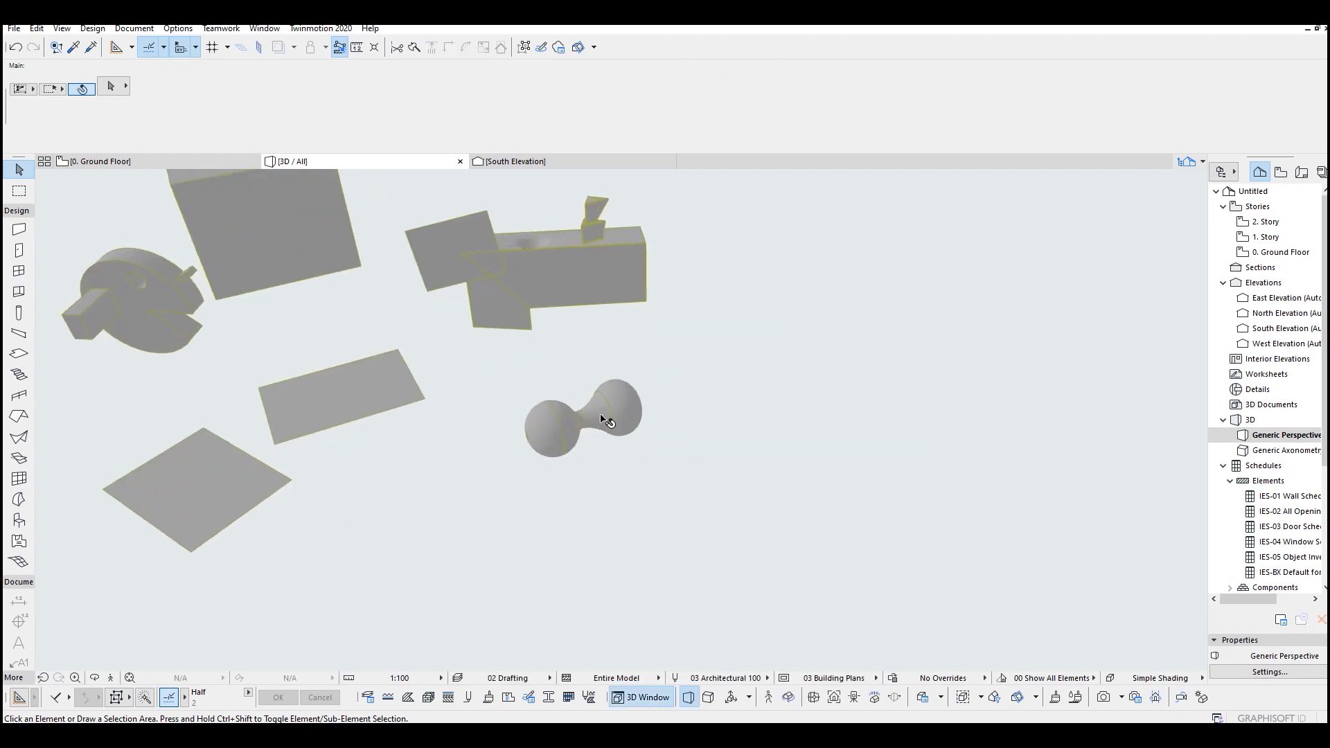
left_click(629, 420)
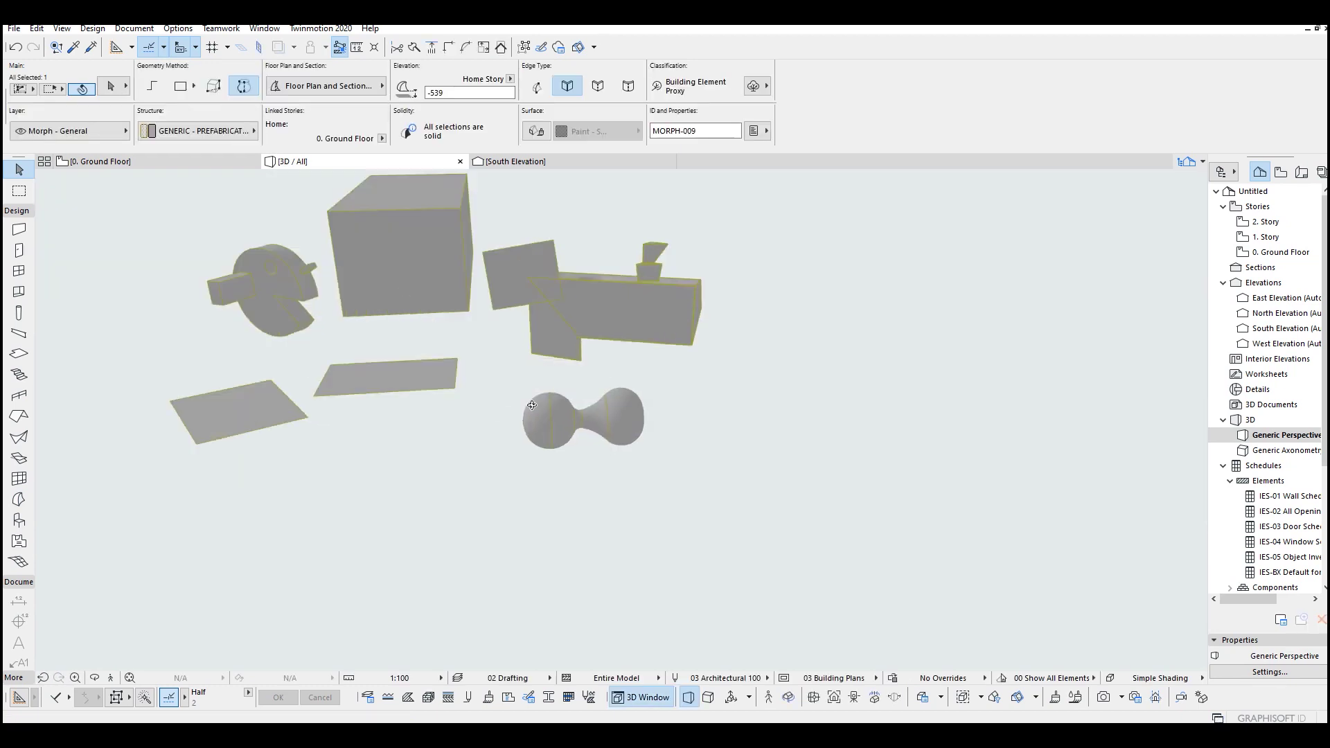
scroll(577, 419, "up", 3)
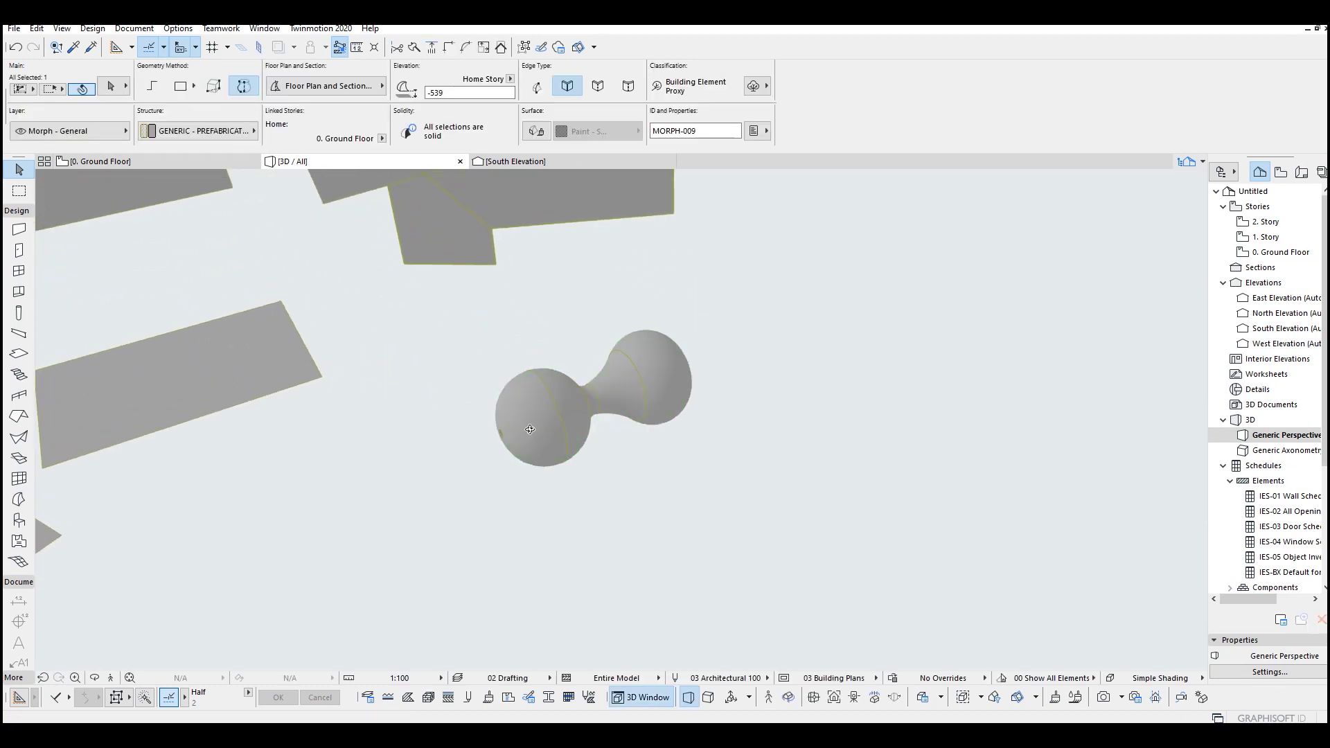
middle_click_drag(510, 429, 751, 395, "shift")
scroll(609, 440, "up", 1)
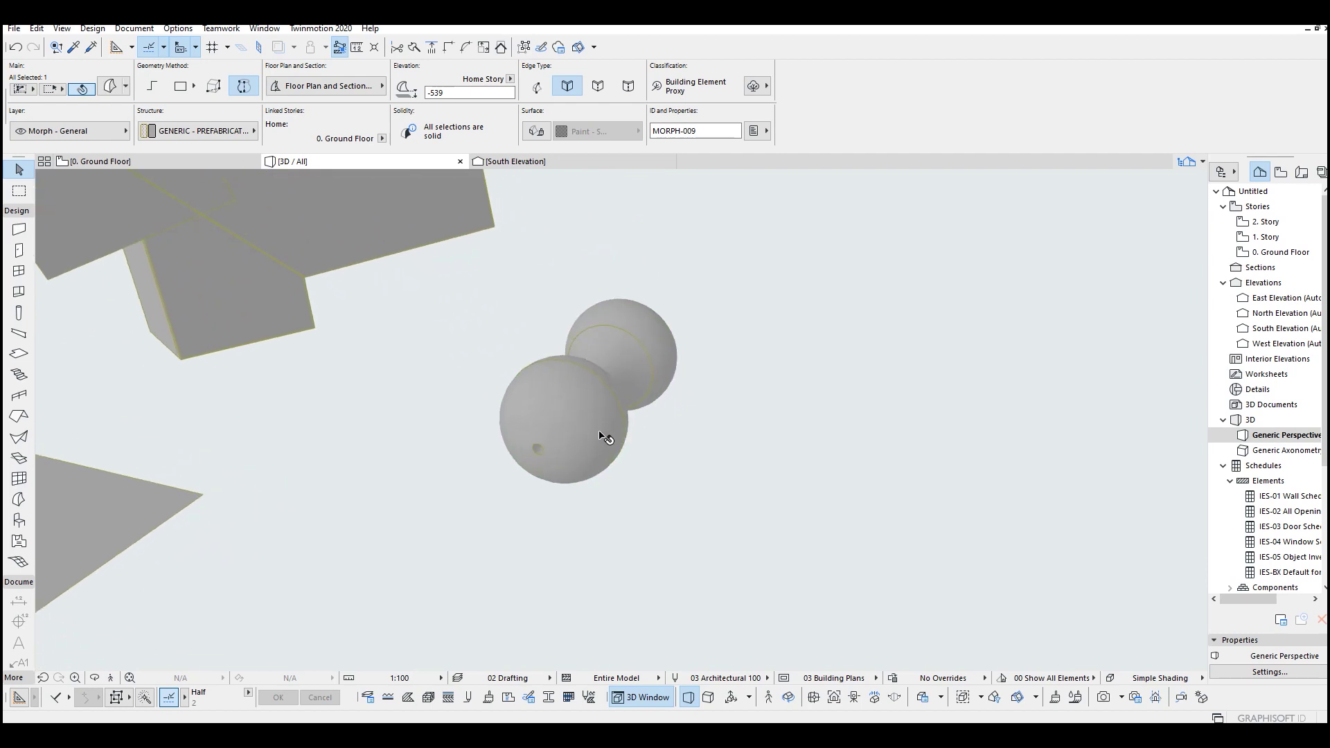
- Rotate the dumbbell morph upright about an axis through its sphere, then deselect it
key("ctrl+e")
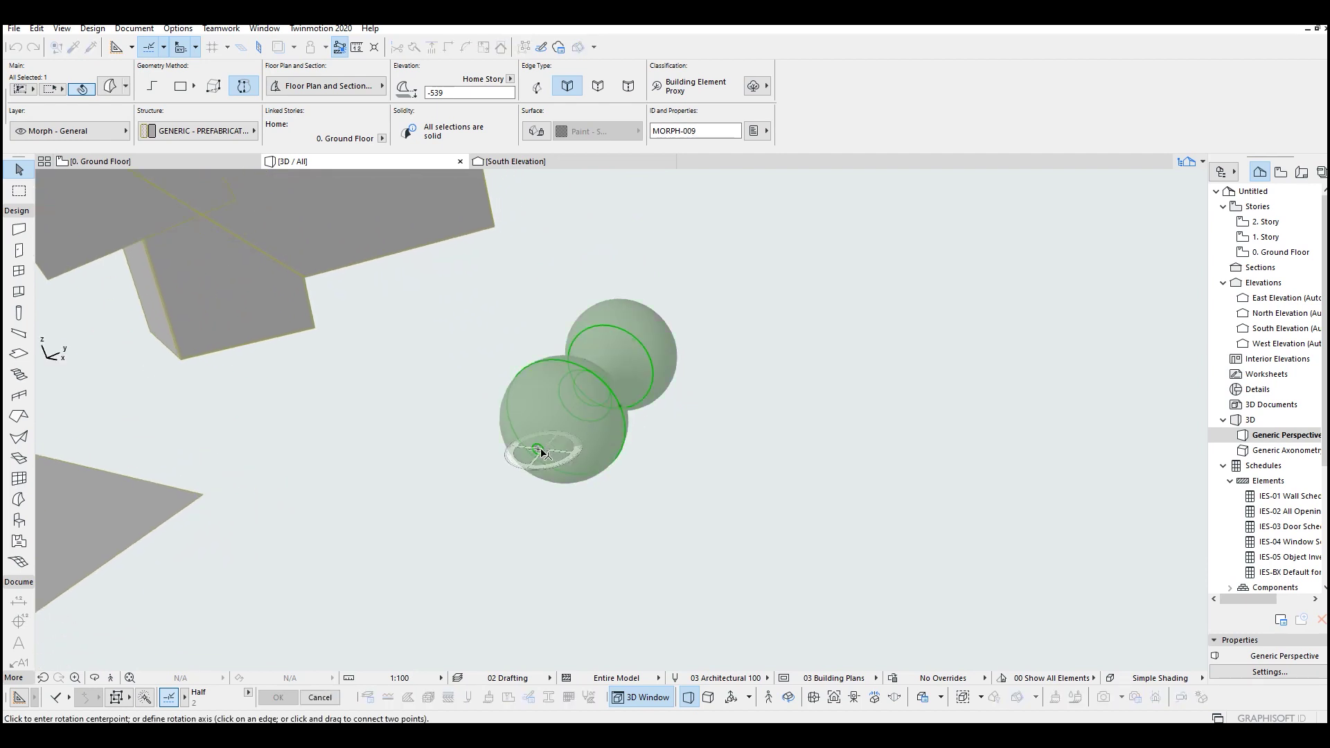
left_click(539, 451)
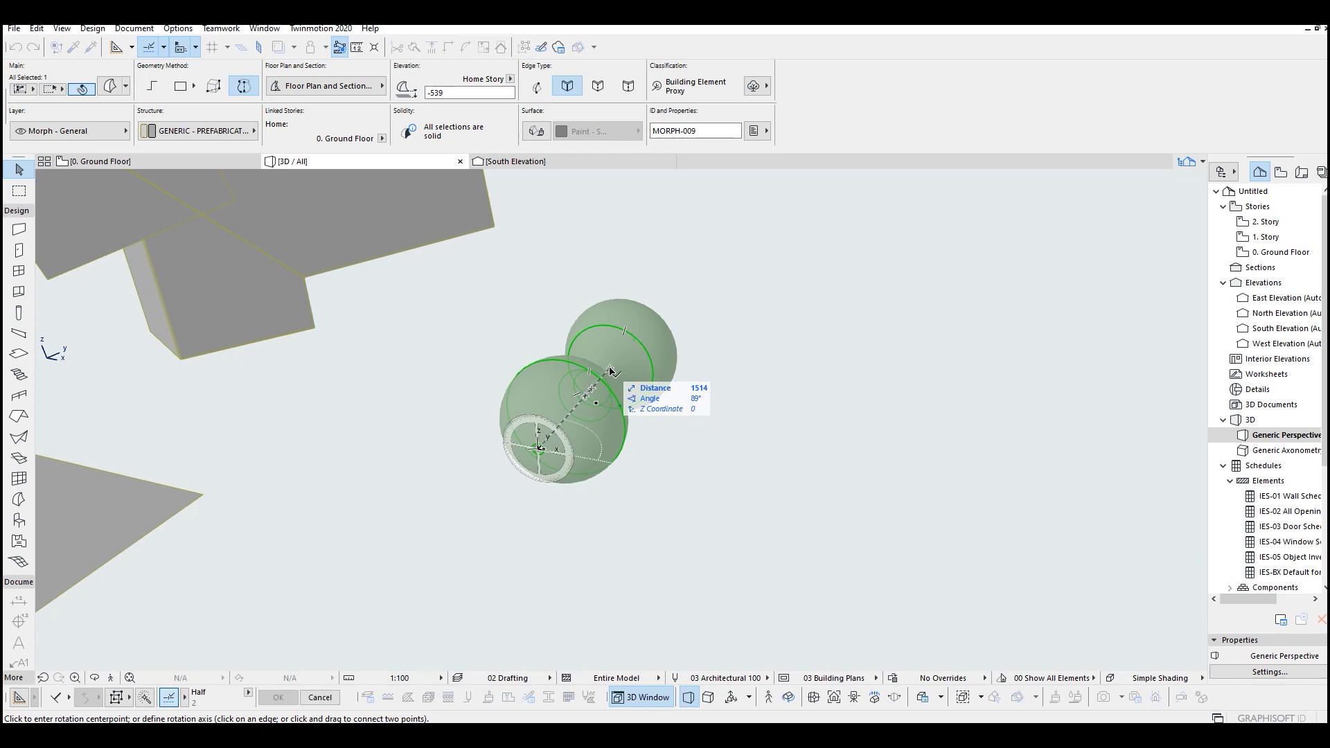
left_click(639, 473)
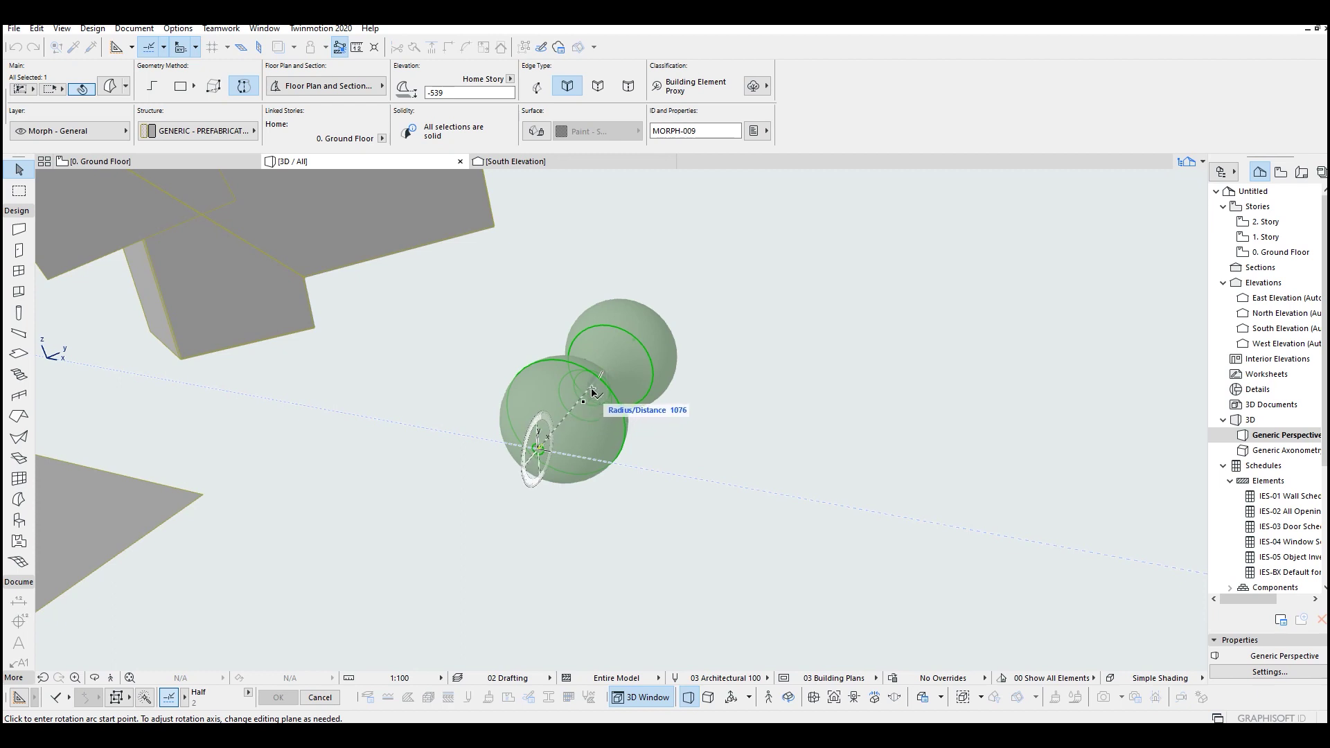
left_click(591, 392)
type("9")
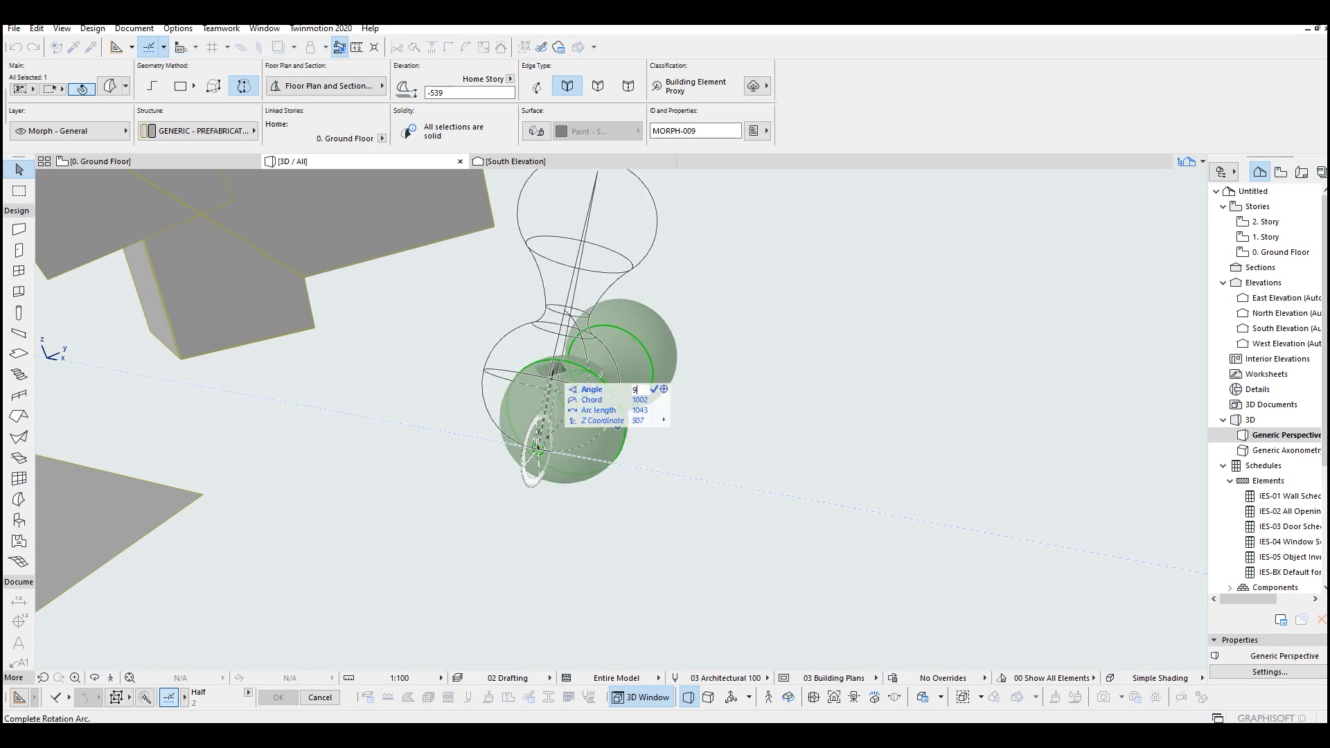
type("0")
key("Return")
left_click(710, 433)
mouse_move(709, 433)
middle_mouse_down("shift")
mouse_move(854, 408)
mouse_move(631, 333)
middle_mouse_up("shift")
left_click(842, 404)
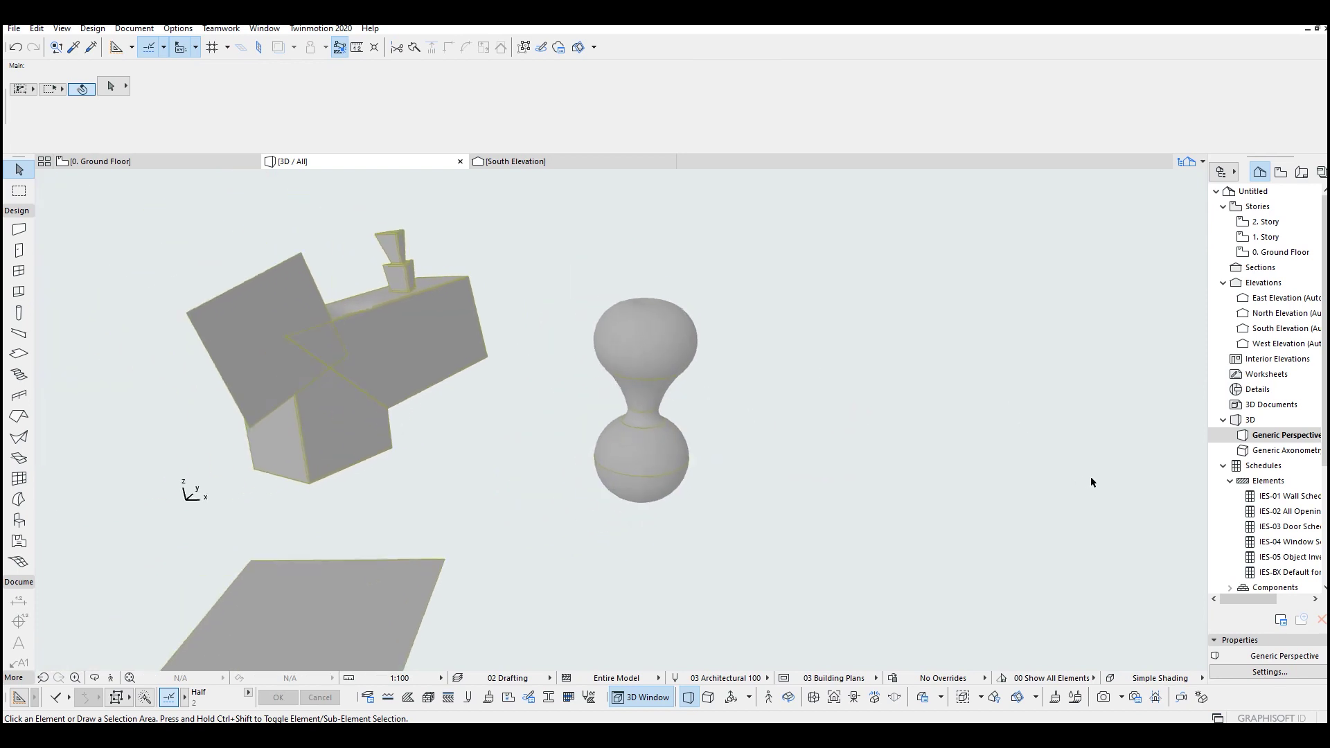
- Trace a closed polyline vase half-profile from the ground line on the East Elevation
double_click(1286, 298)
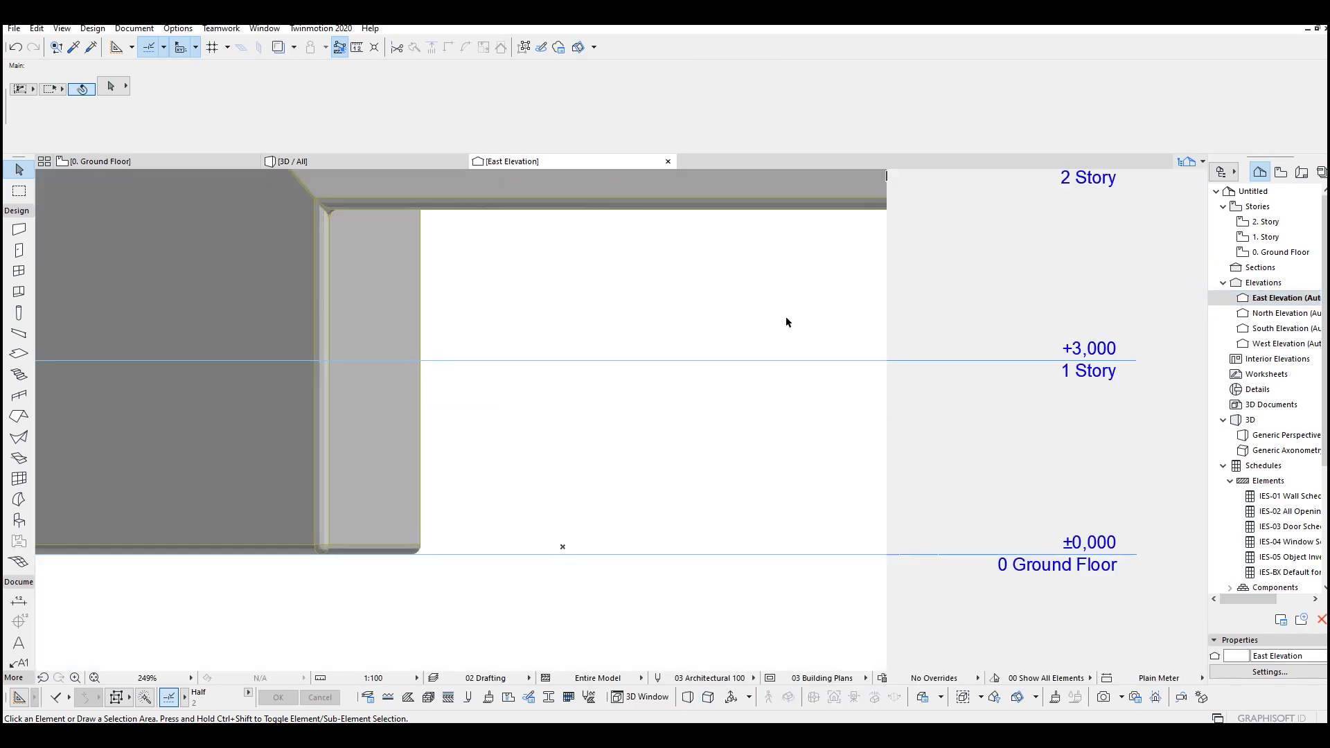
key("l")
left_click(698, 552)
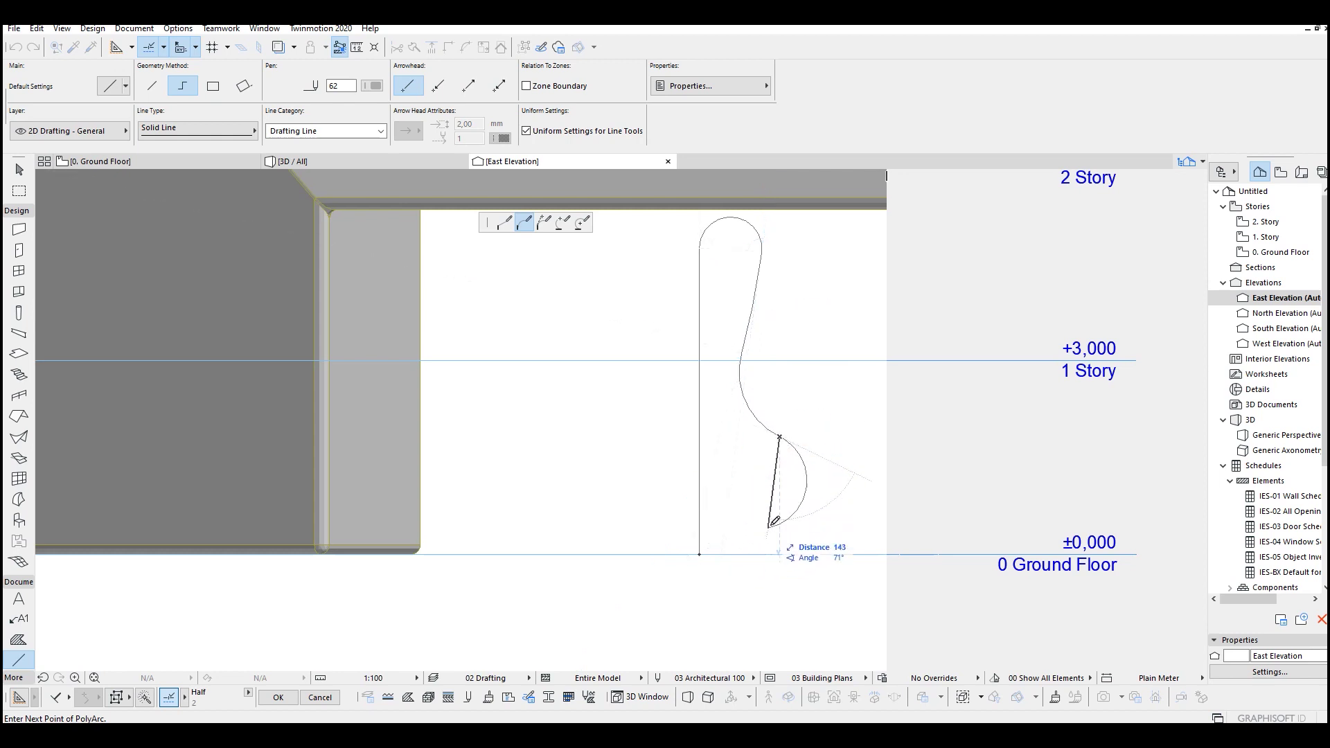
left_click(702, 551)
key("Escape")
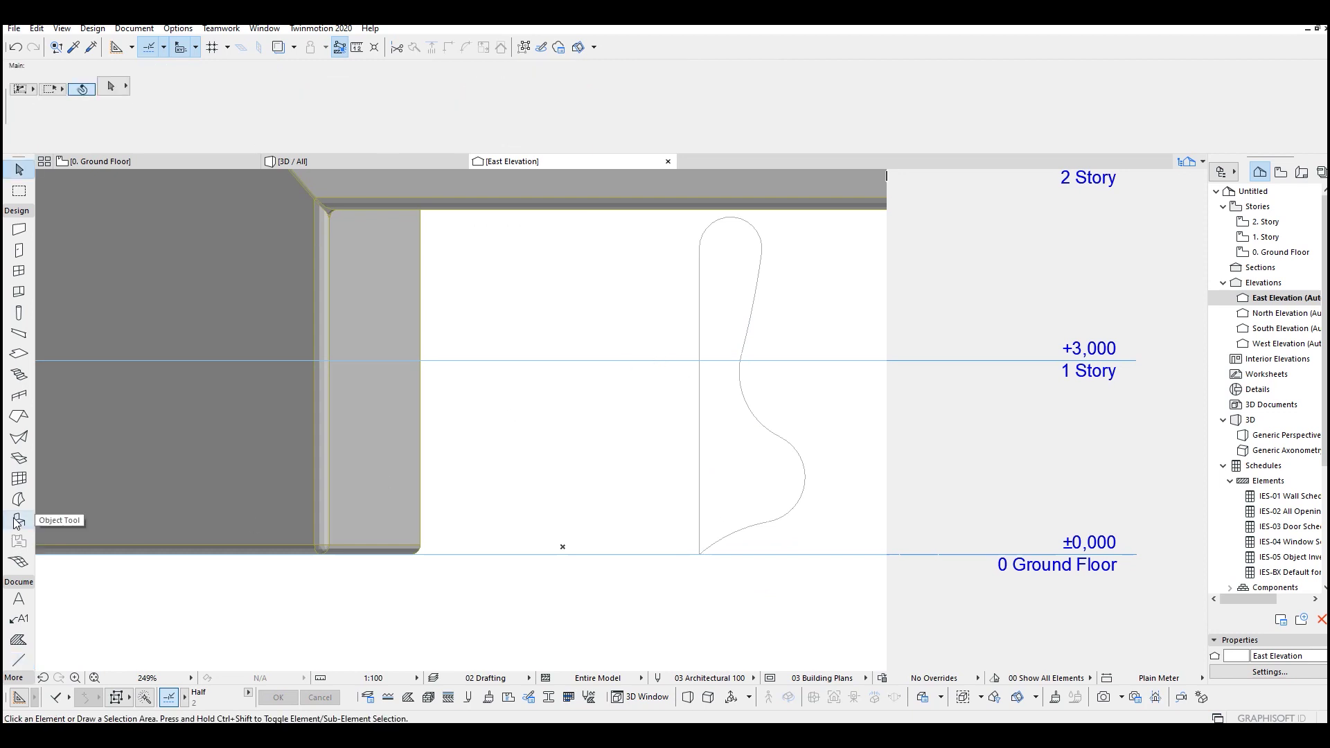
left_click(20, 500)
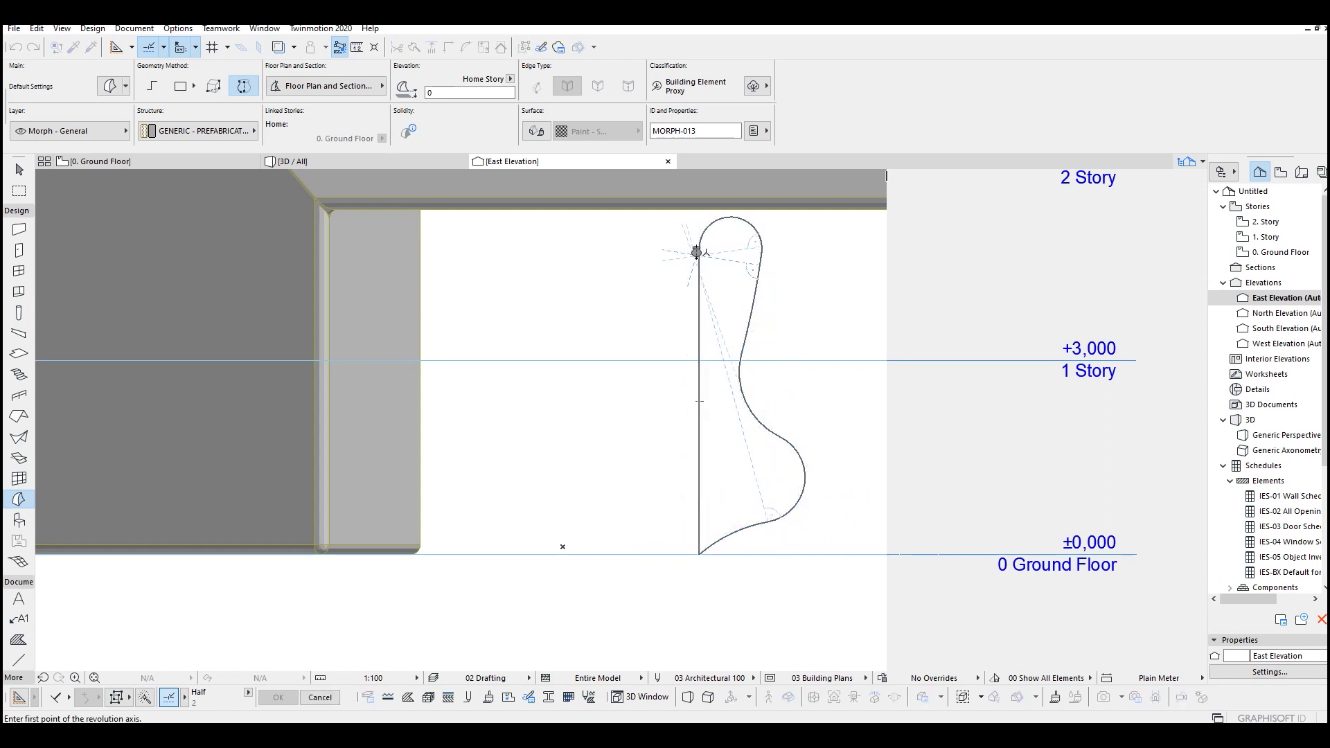
- Revolve the vase profile 360° about a vertical axis and inspect it in 3D
left_click(698, 250)
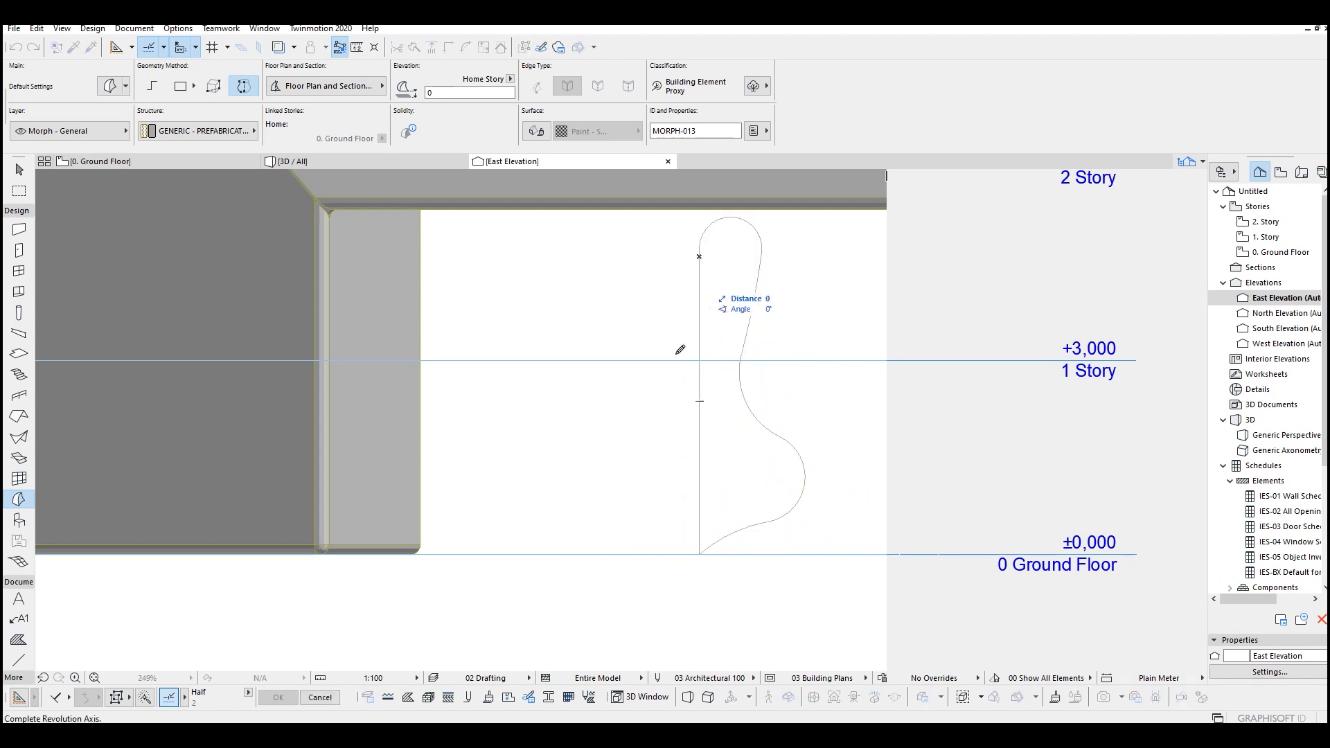
left_click(703, 583)
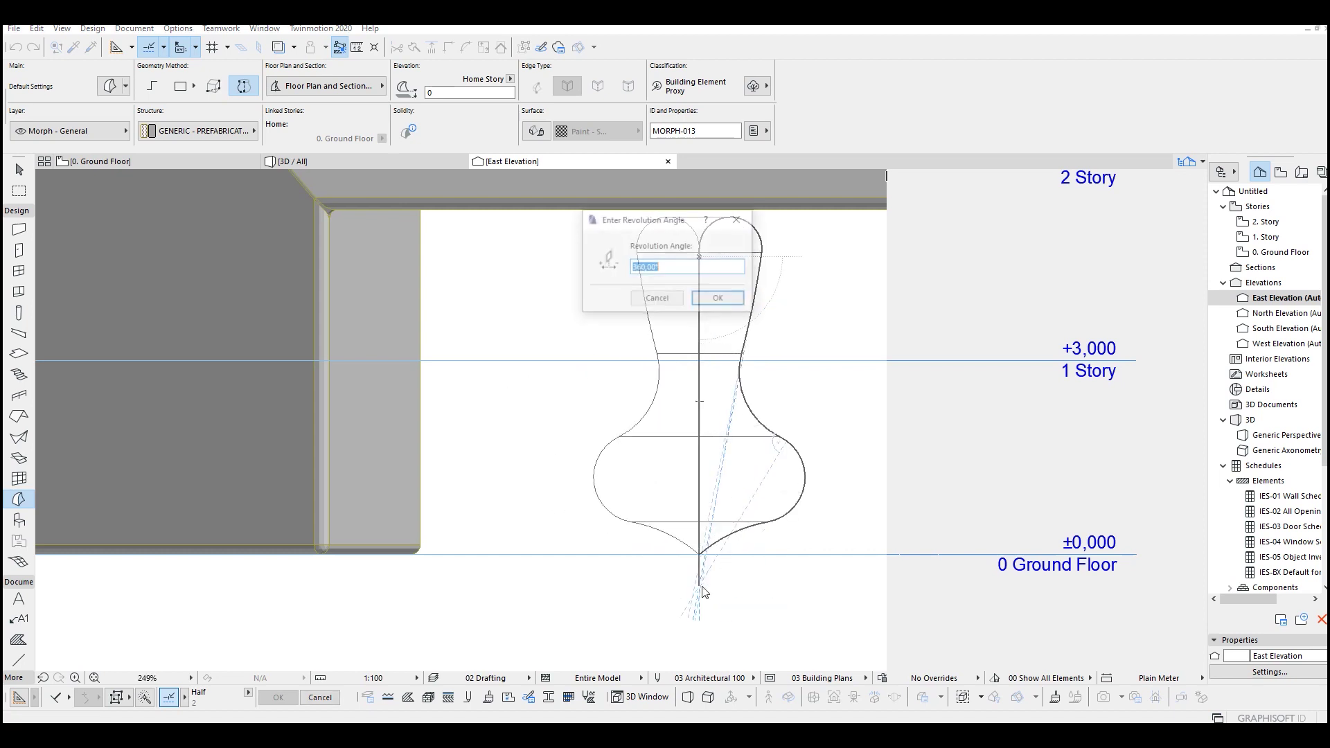
left_click(720, 298)
key("F3")
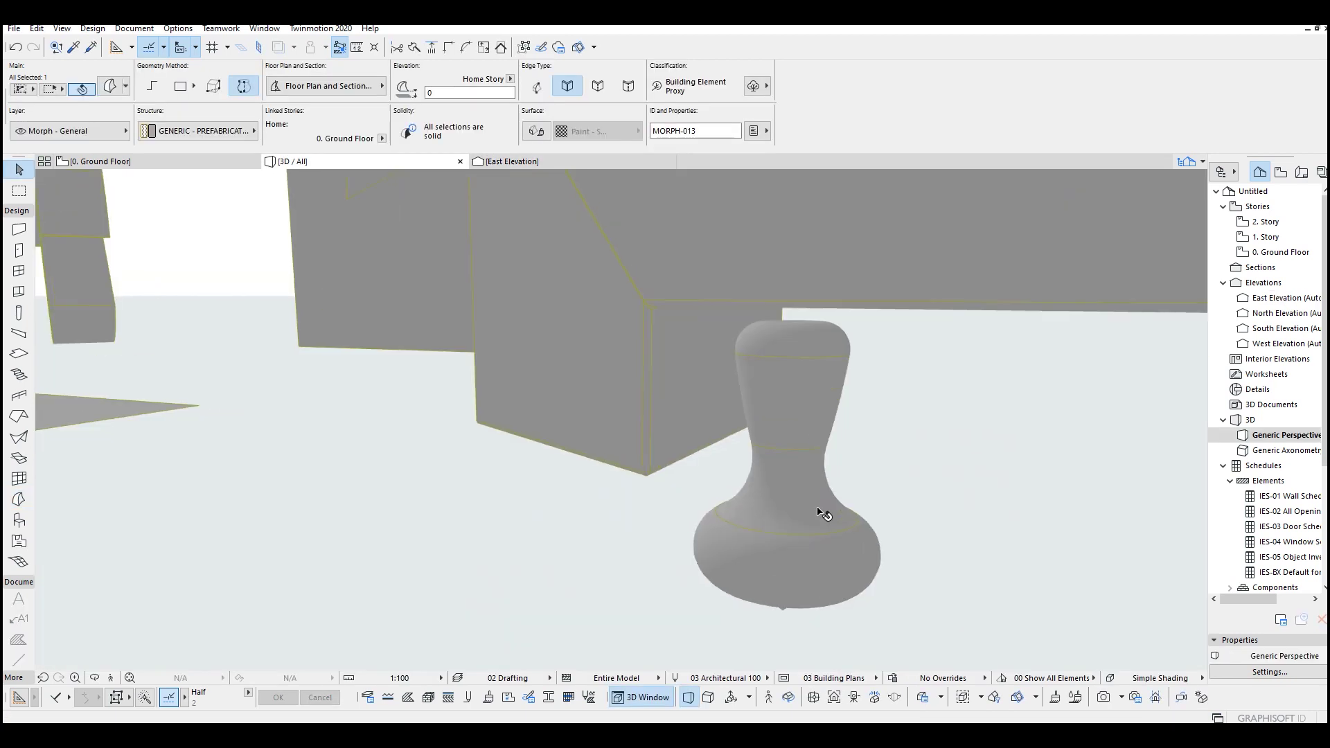
mouse_move(950, 564)
middle_mouse_down("shift")
mouse_move(519, 386)
mouse_move(378, 452)
mouse_move(861, 446)
mouse_move(696, 318)
mouse_move(697, 413)
mouse_move(770, 425)
mouse_move(704, 404)
middle_mouse_up("shift")
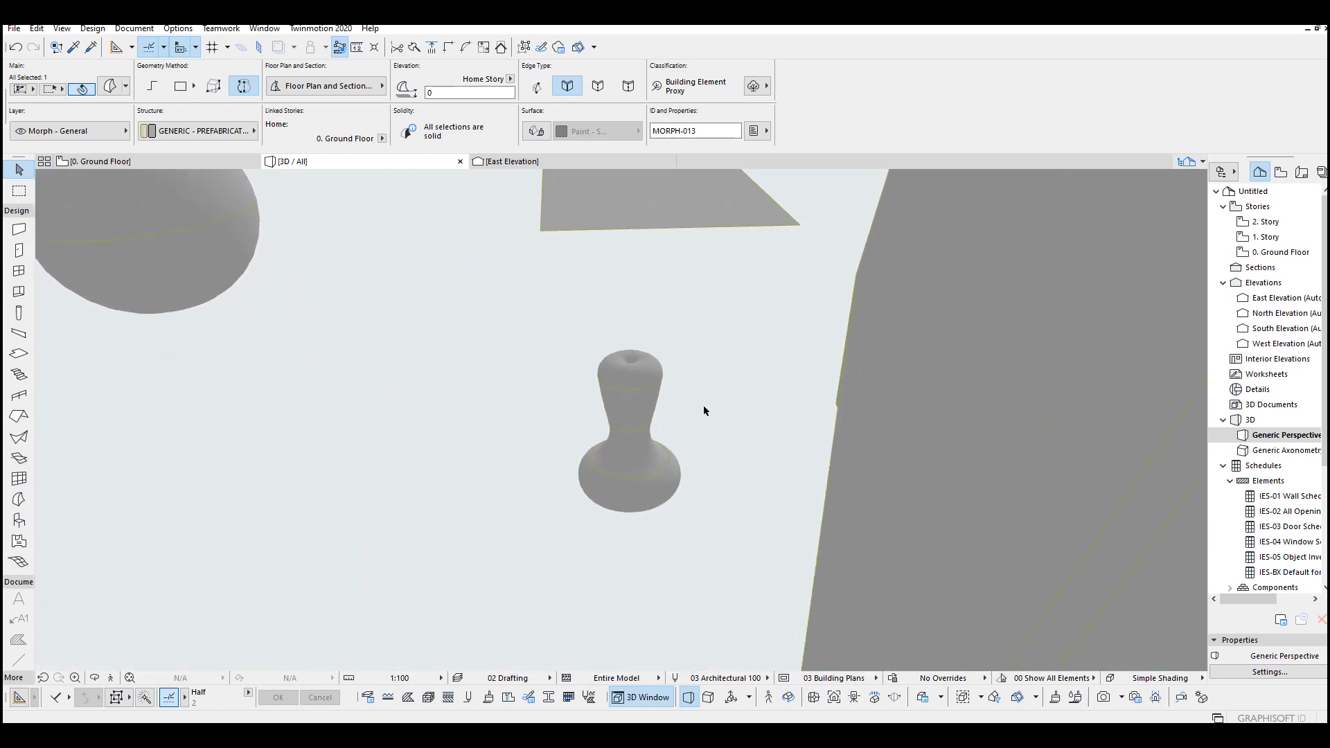
- Stretch the vase taller by dragging the top face of its bounding box upward
left_click(653, 385)
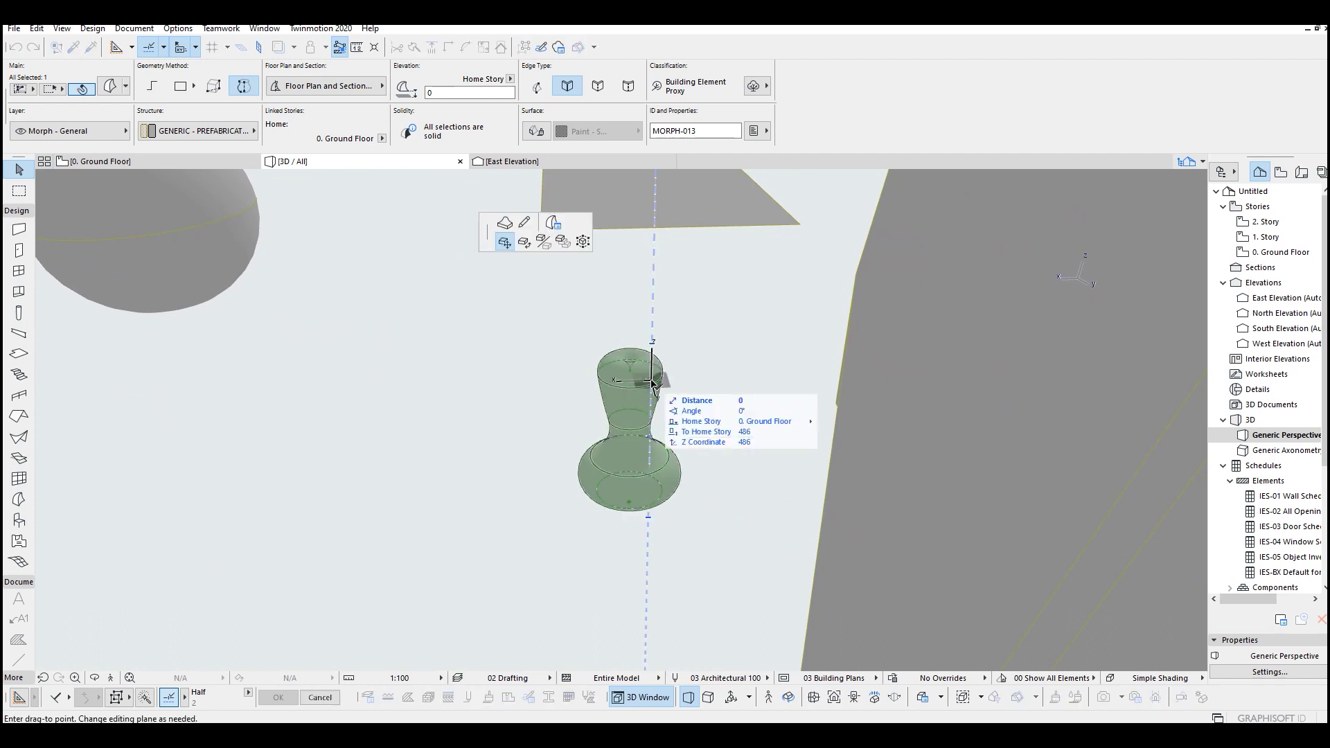
left_click(583, 240)
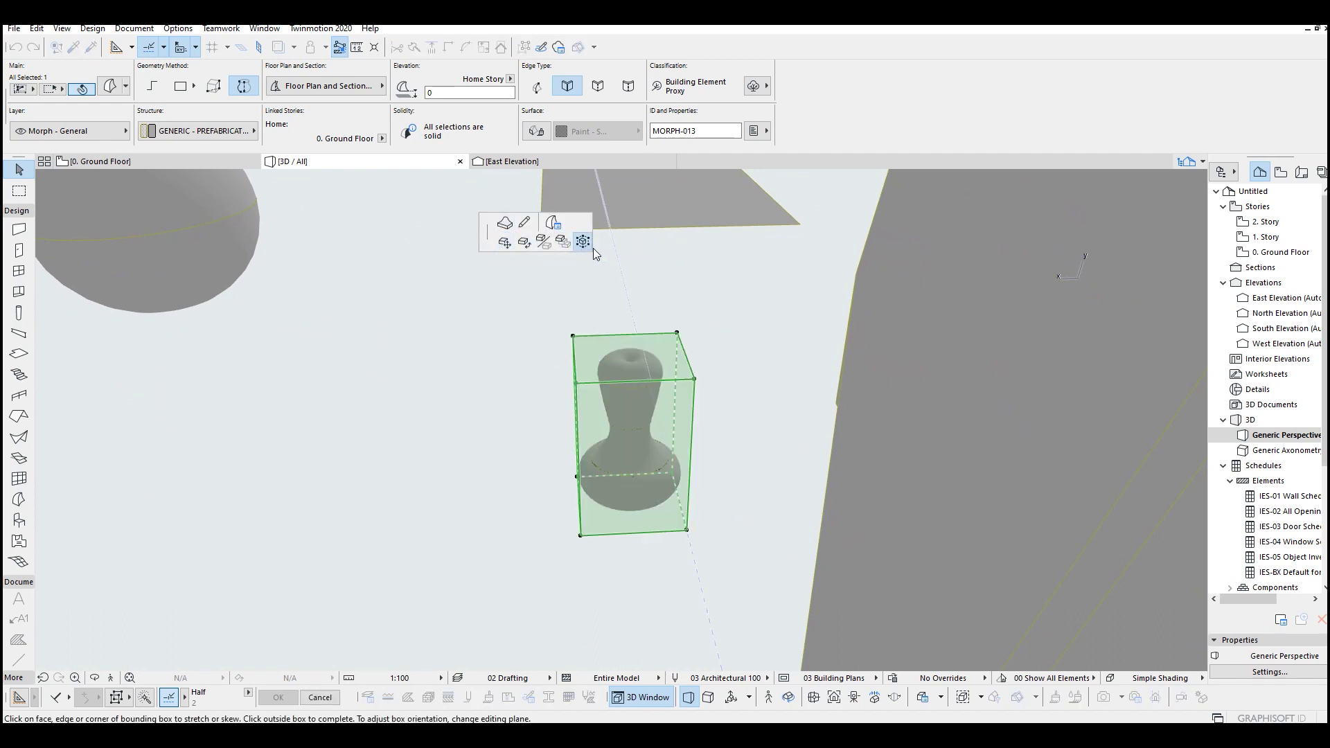
left_click(653, 344)
left_click(691, 234)
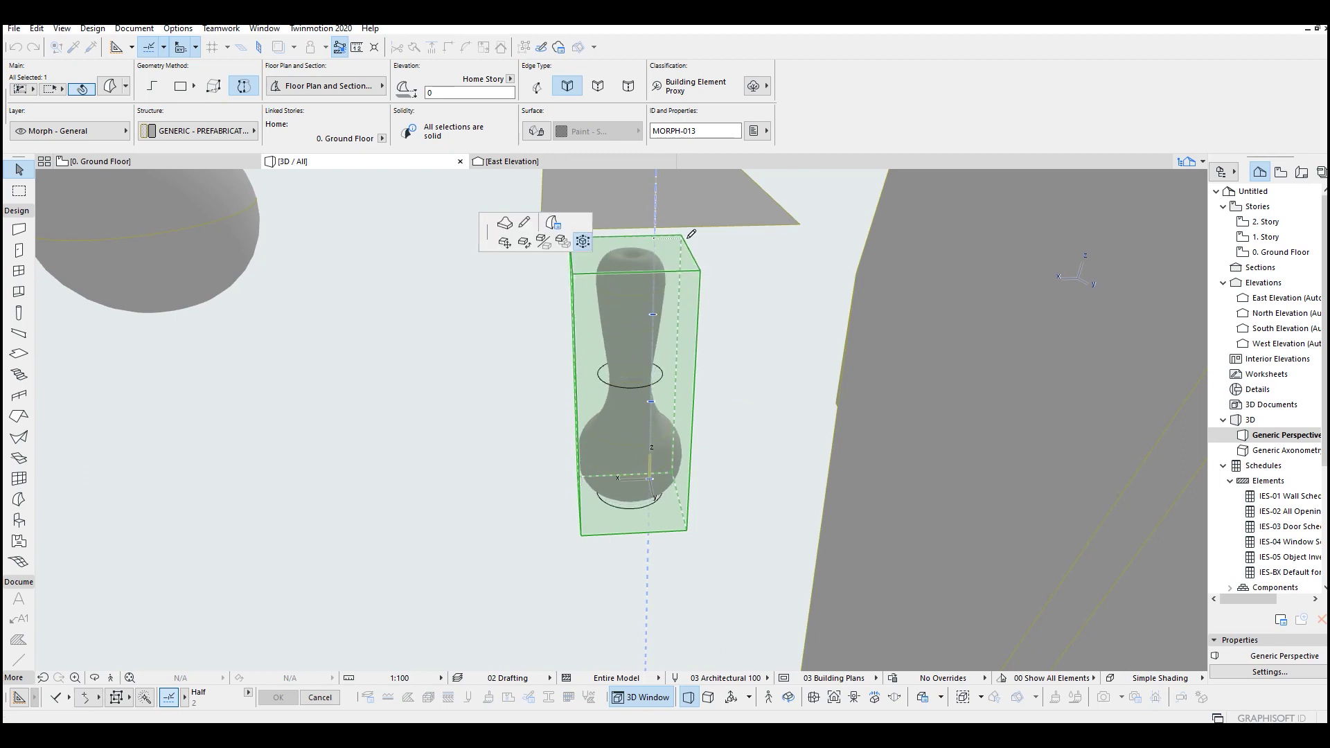
middle_click_drag(726, 306, 590, 357, "shift")
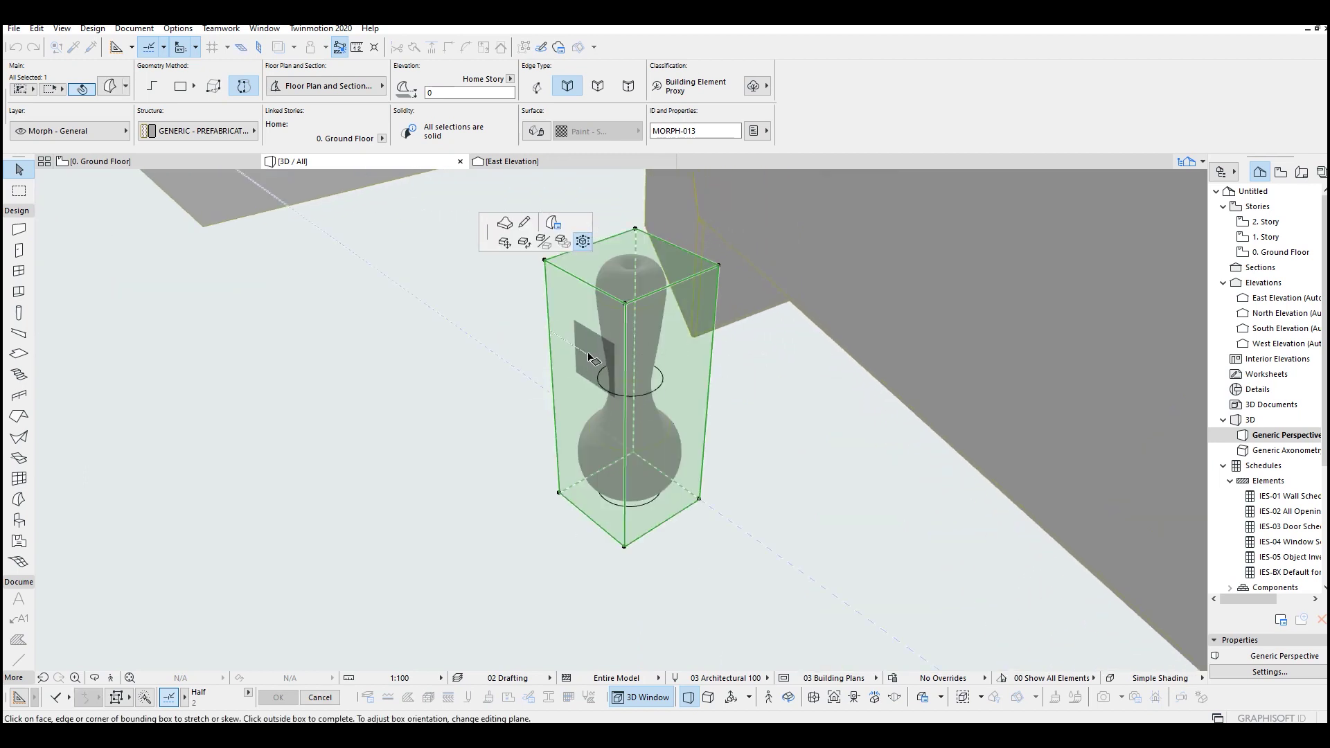
- Cancel a sideways stretch of the vase and clear the selection
left_click(578, 351)
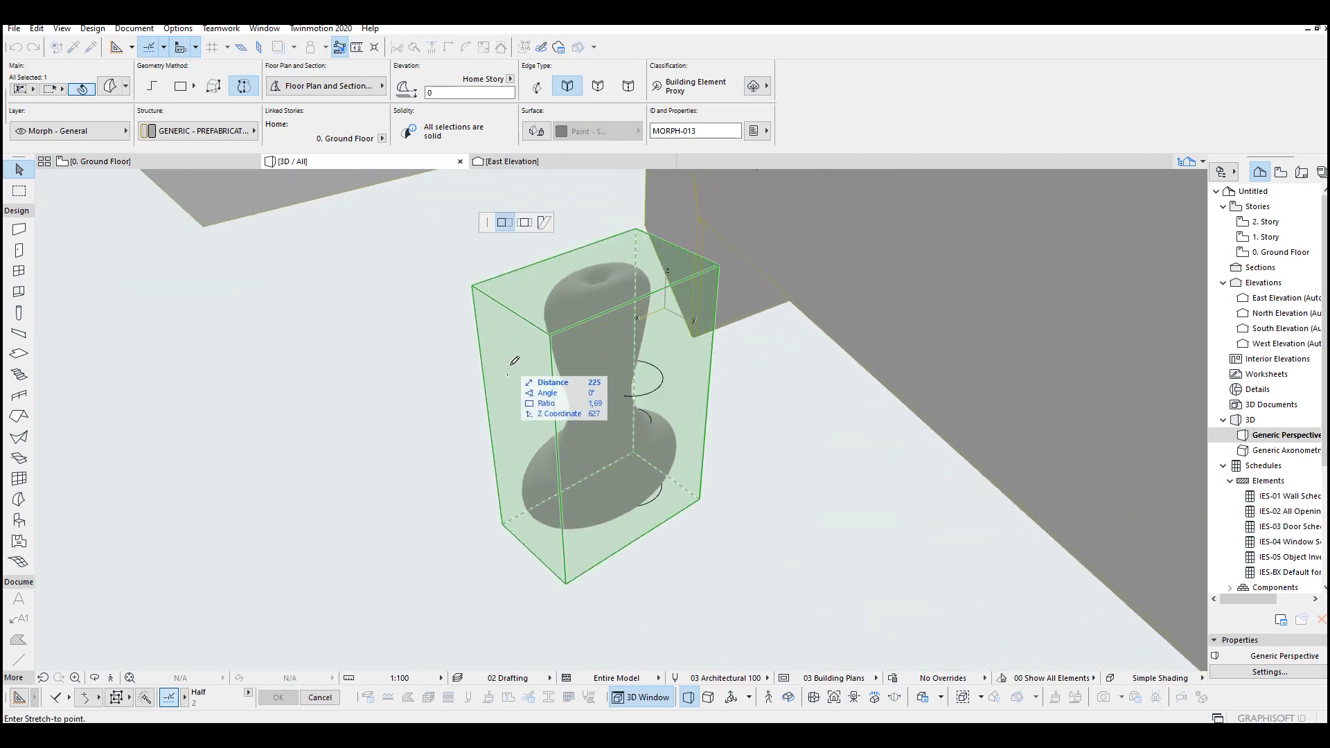
key("Escape")
left_click(430, 262)
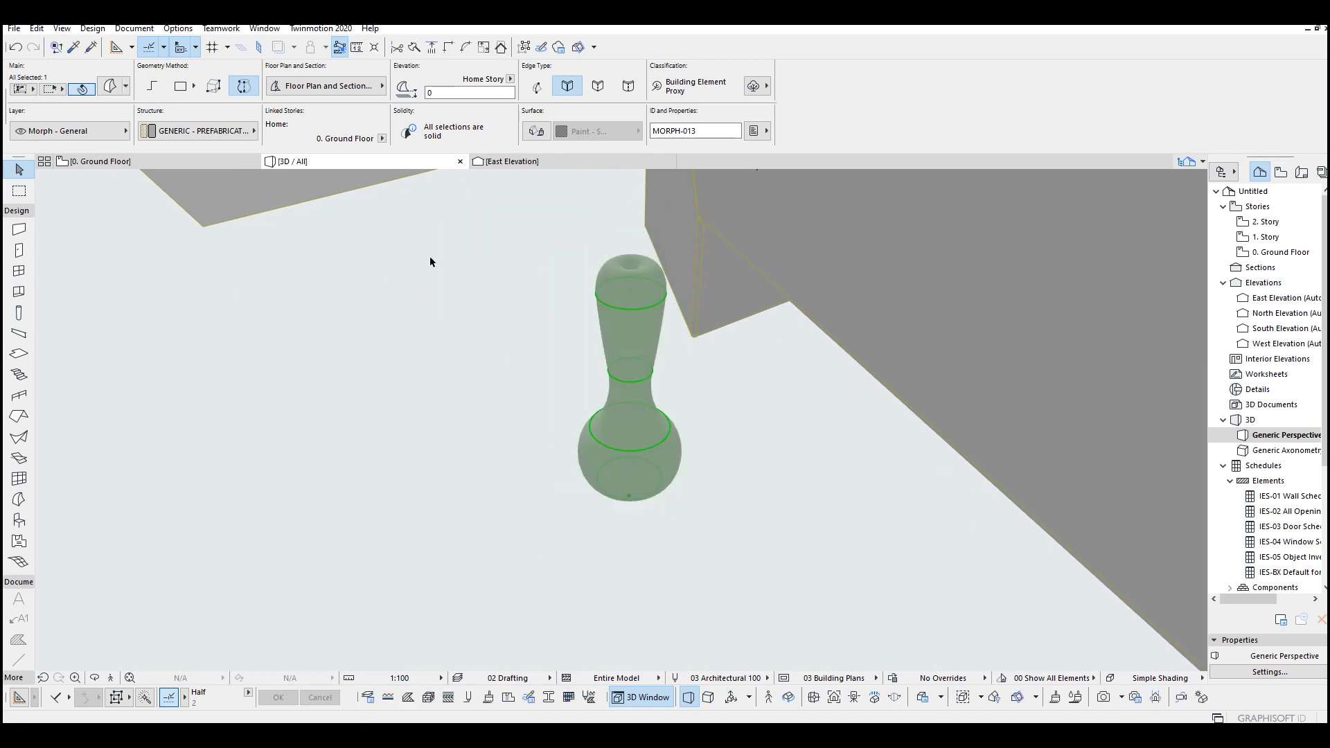
key("Escape")
mouse_move(668, 298)
middle_mouse_down("shift")
mouse_move(613, 385)
mouse_move(510, 396)
middle_mouse_up("shift")
left_click(499, 408)
key("Escape")
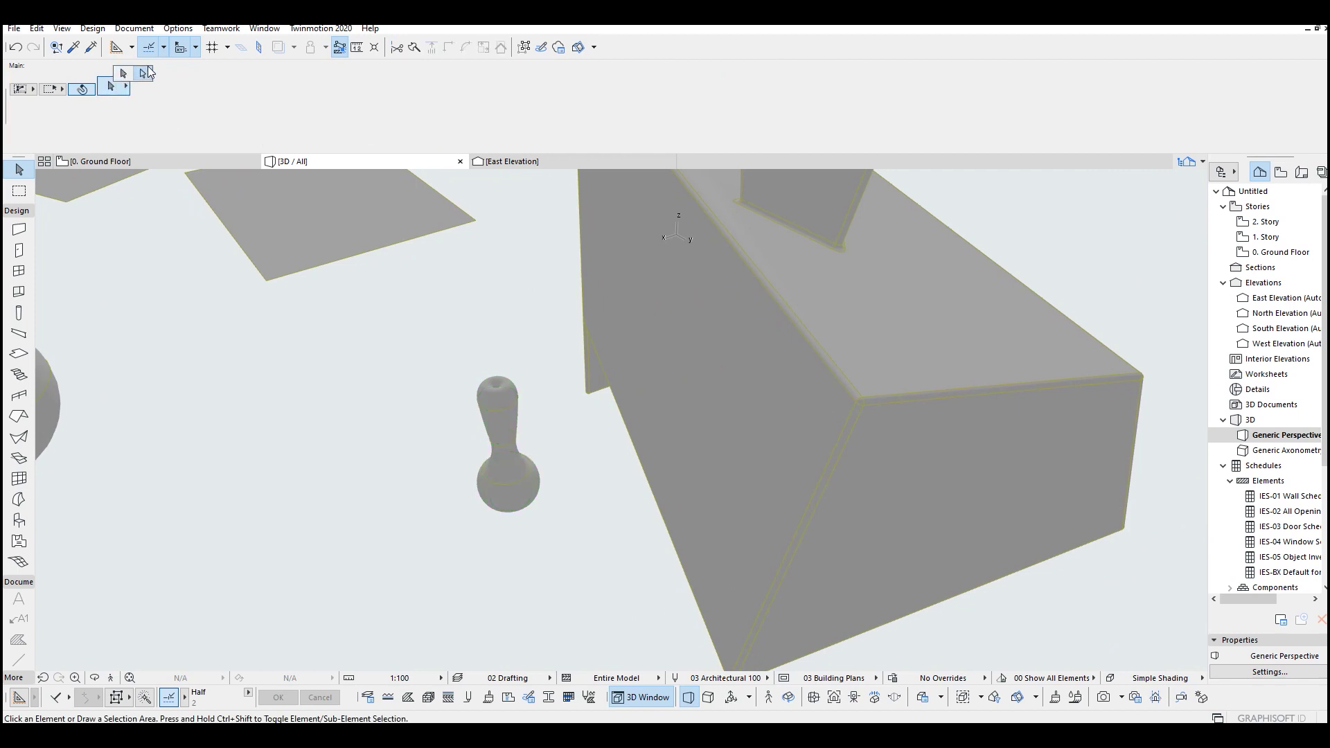
- Raise the vase's top node higher using the pet palette
left_click(146, 72)
scroll(368, 294, "up", 3)
scroll(406, 249, "up", 2)
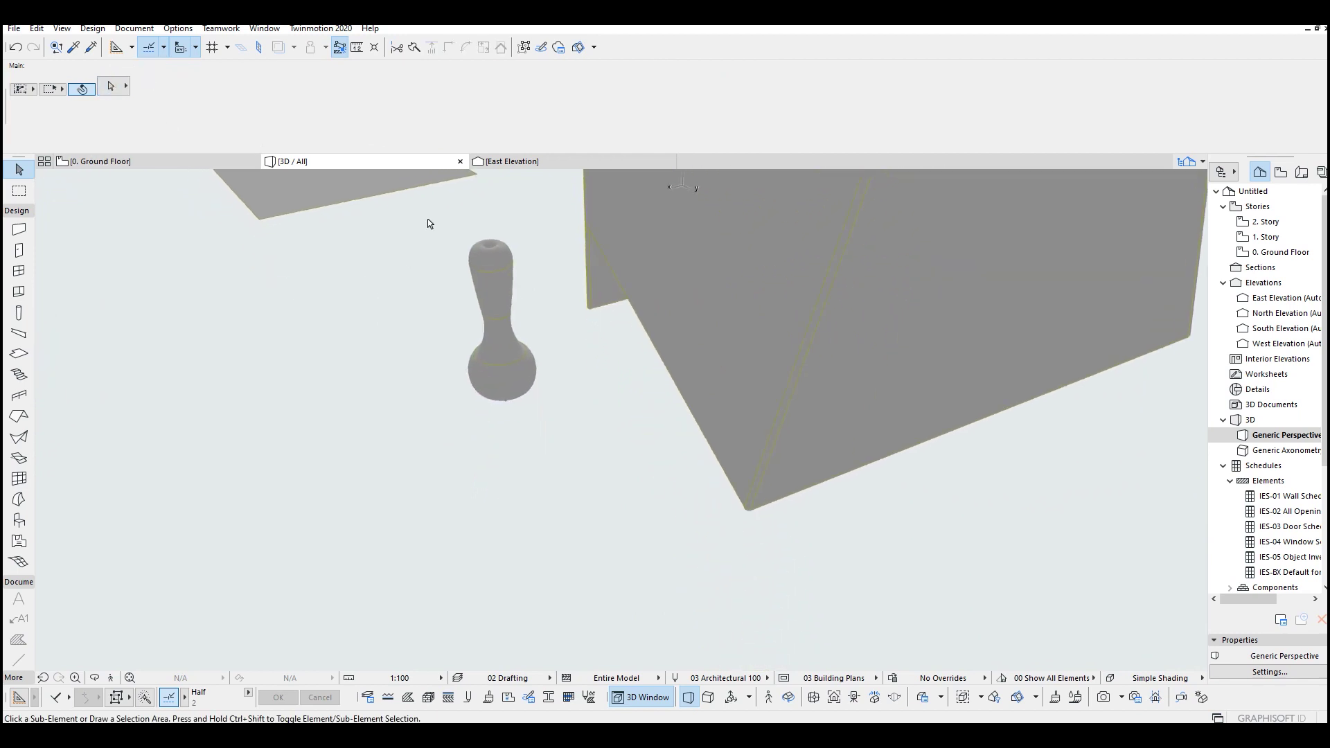
left_click(426, 219)
left_click(543, 290)
mouse_move(529, 309)
middle_mouse_down("shift")
mouse_move(837, 269)
mouse_move(718, 325)
middle_mouse_up("shift")
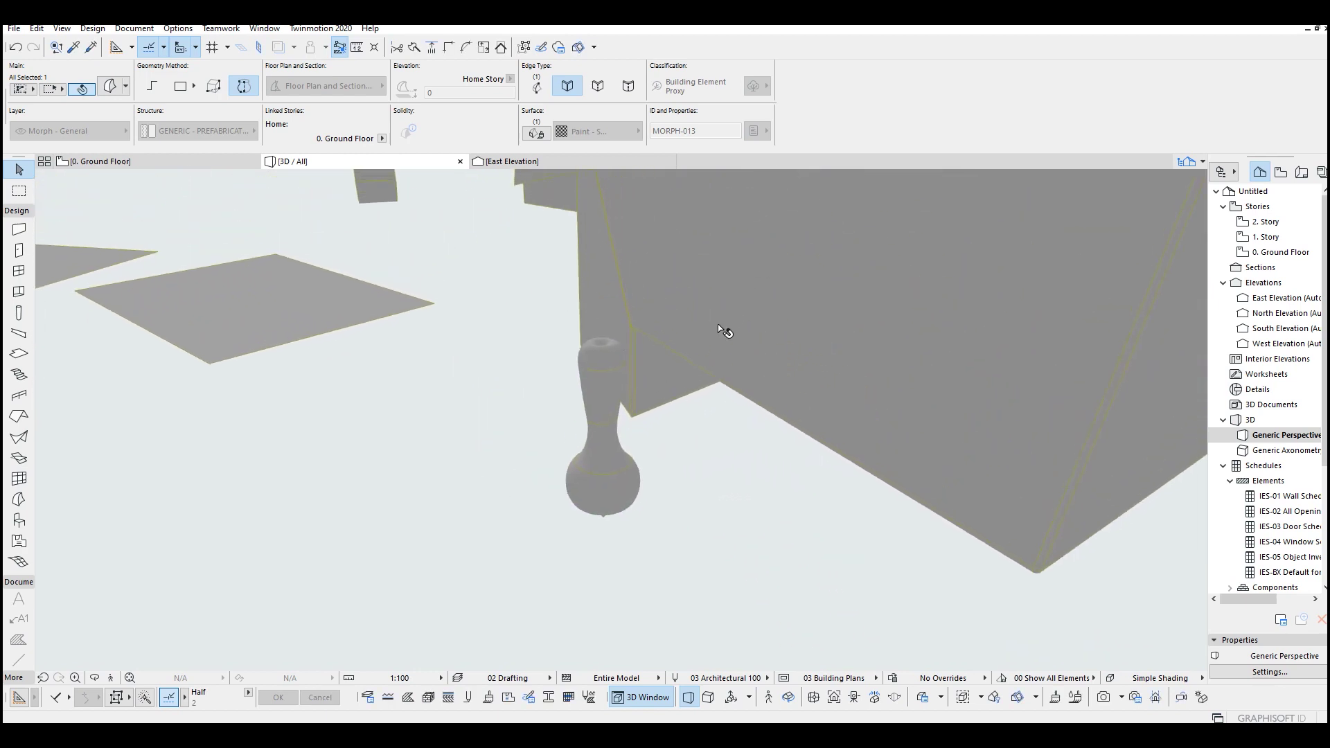
left_click(685, 310)
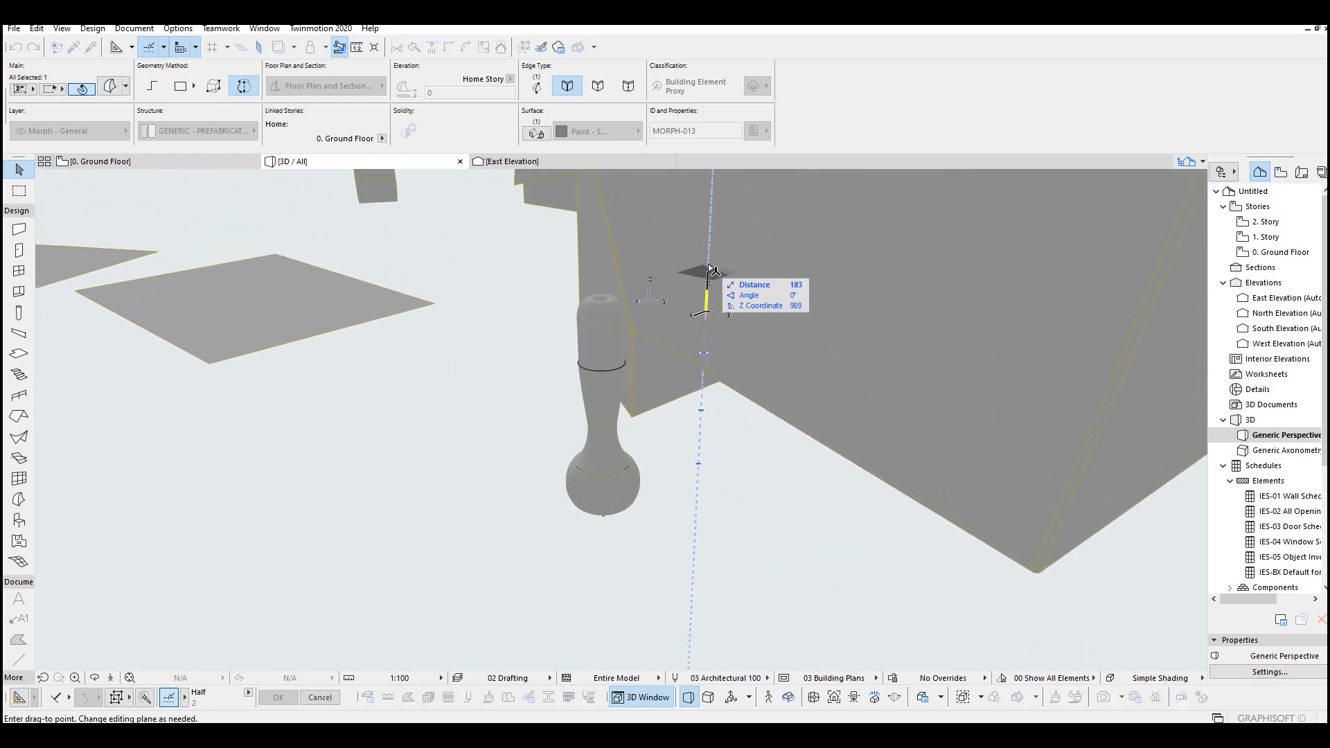
left_click(702, 241)
mouse_move(701, 250)
middle_mouse_down("shift")
mouse_move(593, 270)
mouse_move(488, 229)
mouse_move(513, 250)
mouse_move(342, 267)
mouse_move(694, 379)
mouse_move(557, 368)
middle_mouse_up("shift")
- Reselect the vase with selection rectangles, then clear the selection
left_click(694, 380)
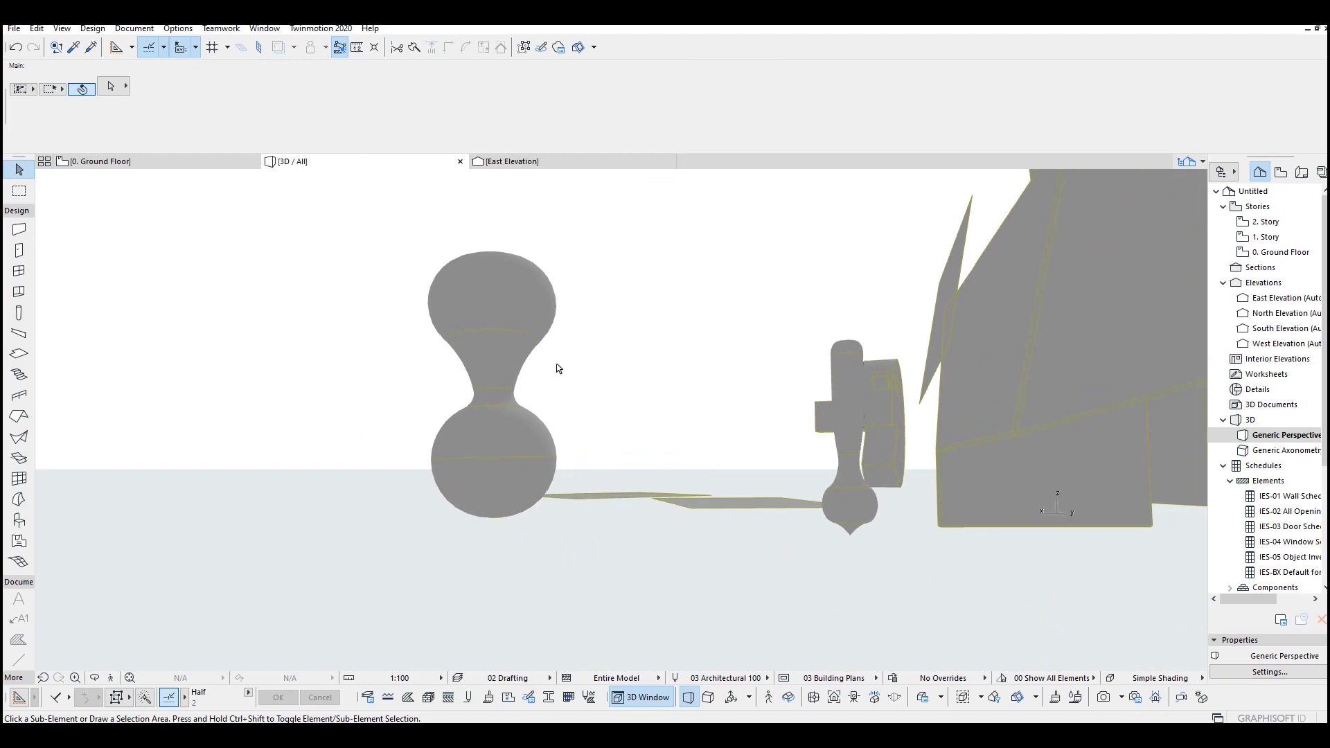
left_click_drag(388, 363, 588, 551)
mouse_move(597, 395)
middle_mouse_down("shift")
mouse_move(596, 409)
mouse_move(520, 454)
middle_mouse_up("shift")
key("Escape")
mouse_move(415, 396)
left_mouse_down()
mouse_move(556, 566)
mouse_move(570, 520)
left_mouse_up()
mouse_move(569, 520)
middle_mouse_down("shift")
mouse_move(654, 430)
mouse_move(611, 396)
mouse_move(626, 332)
middle_mouse_up("shift")
key("Escape")
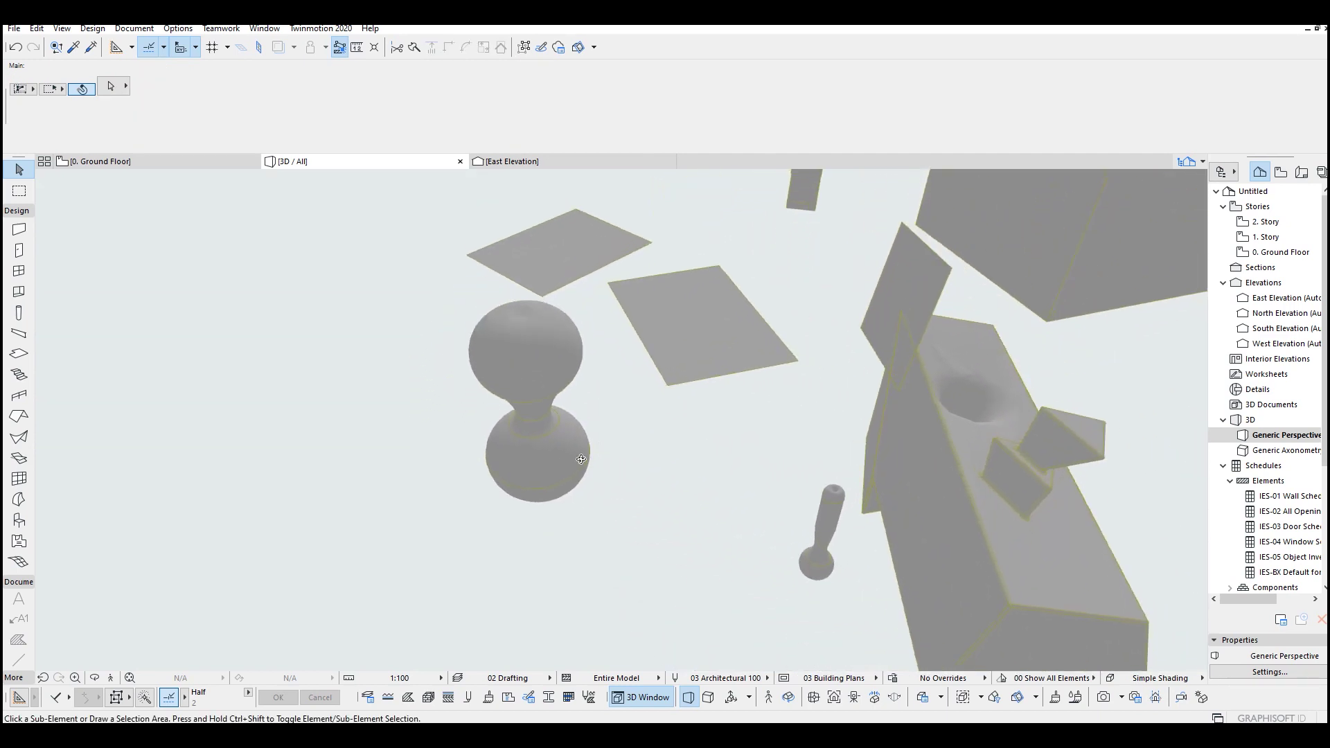
- Offset the flat morph plane's left edge rightward and reshape its outline from the bottom corner
left_click(636, 279)
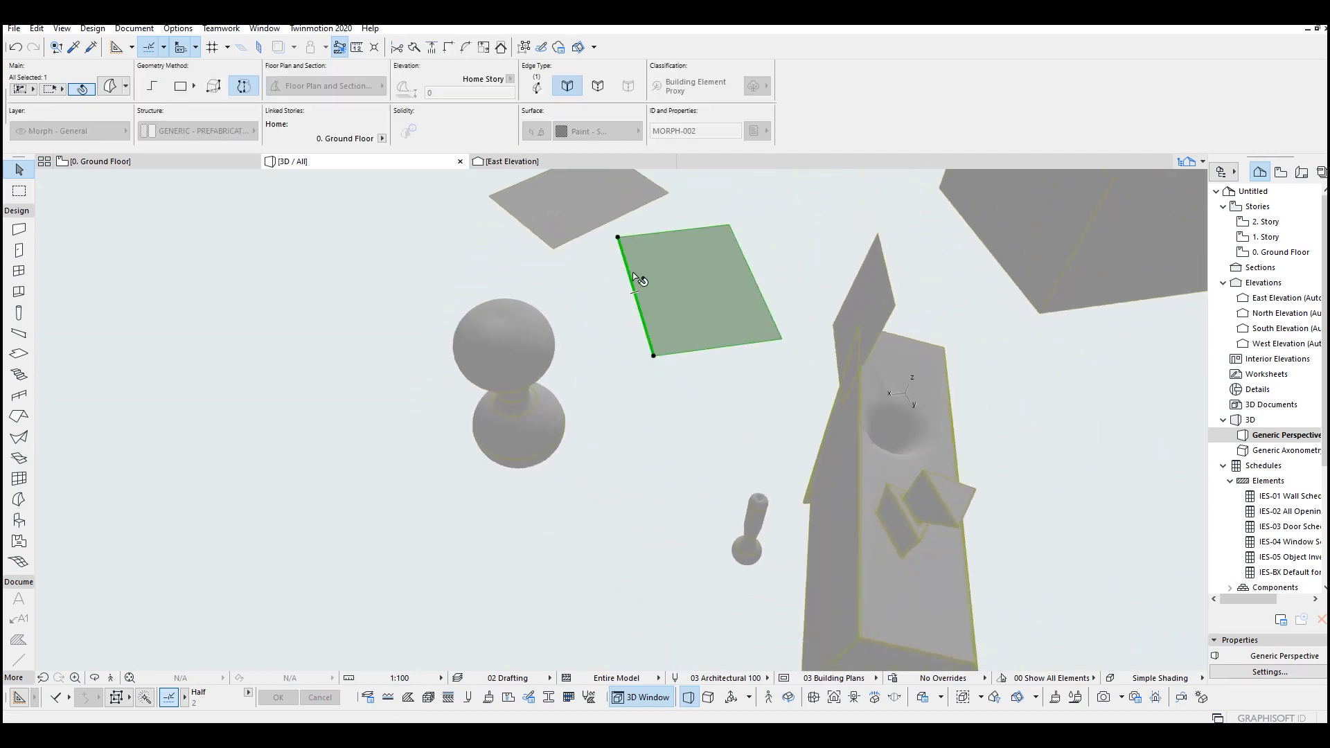
left_click(619, 237)
left_click(685, 331)
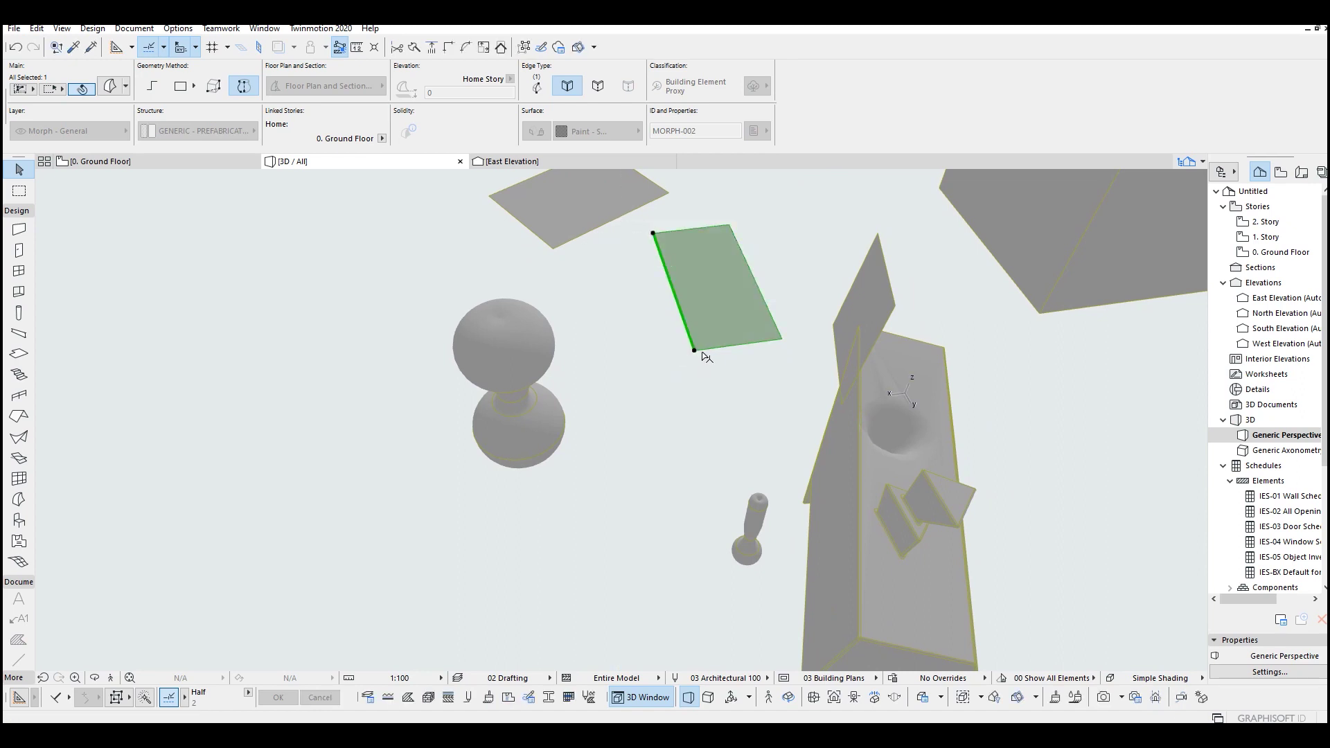
left_click(695, 350)
left_click(762, 273)
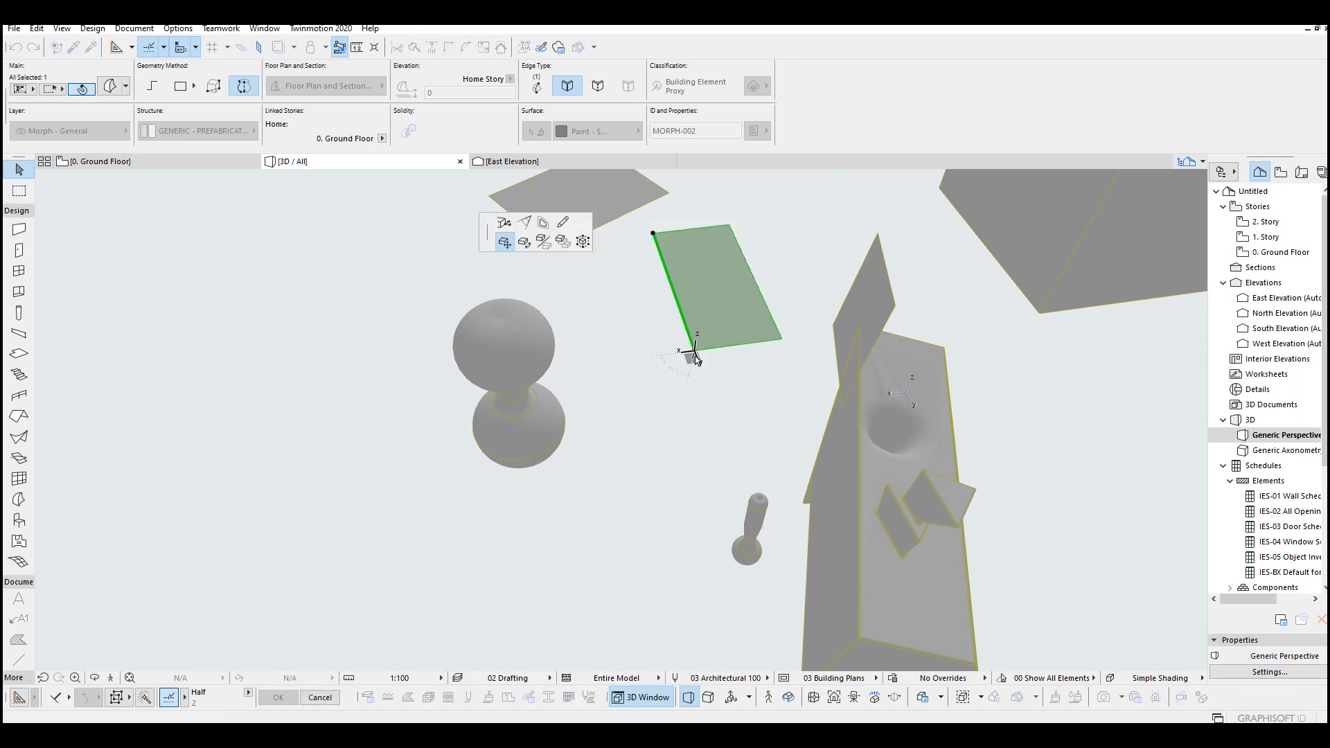
double_click(693, 352)
- Move two of the plane's corner nodes to make it a slanted, tapered quadrilateral
left_click(694, 350)
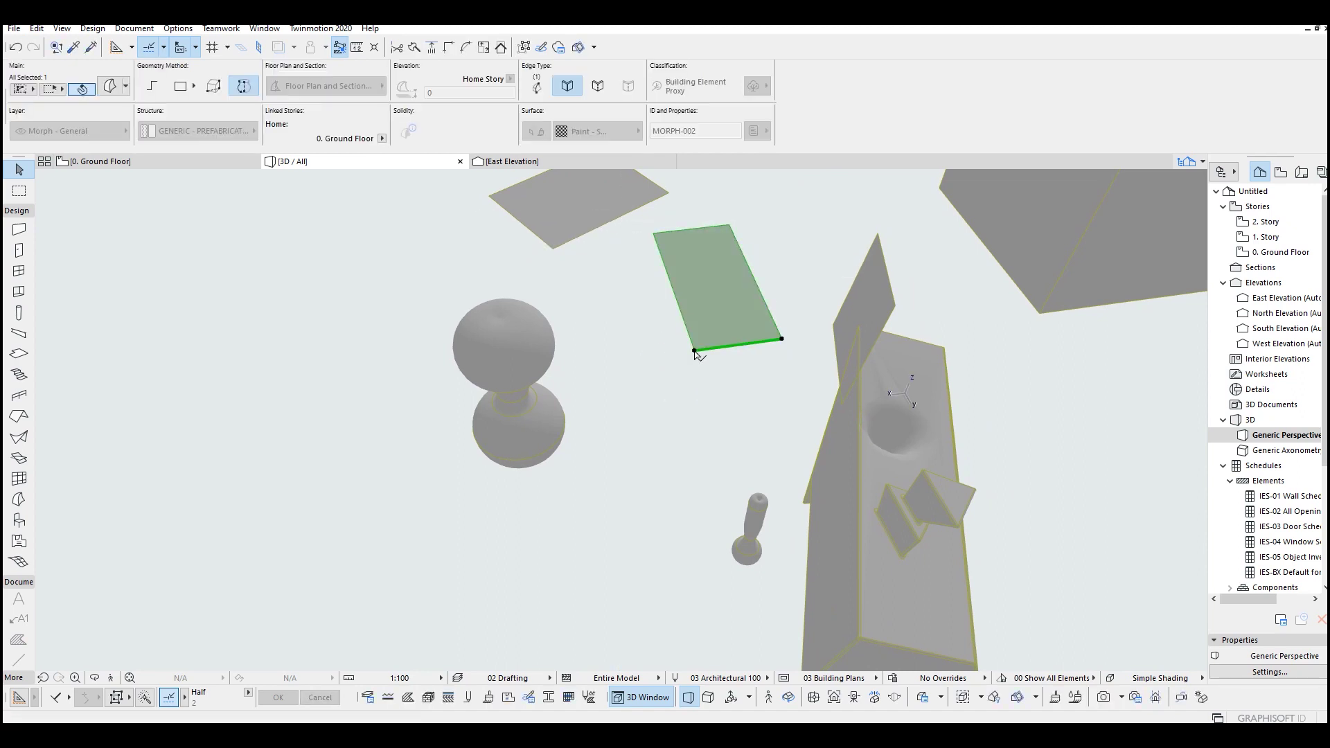
left_click(652, 356)
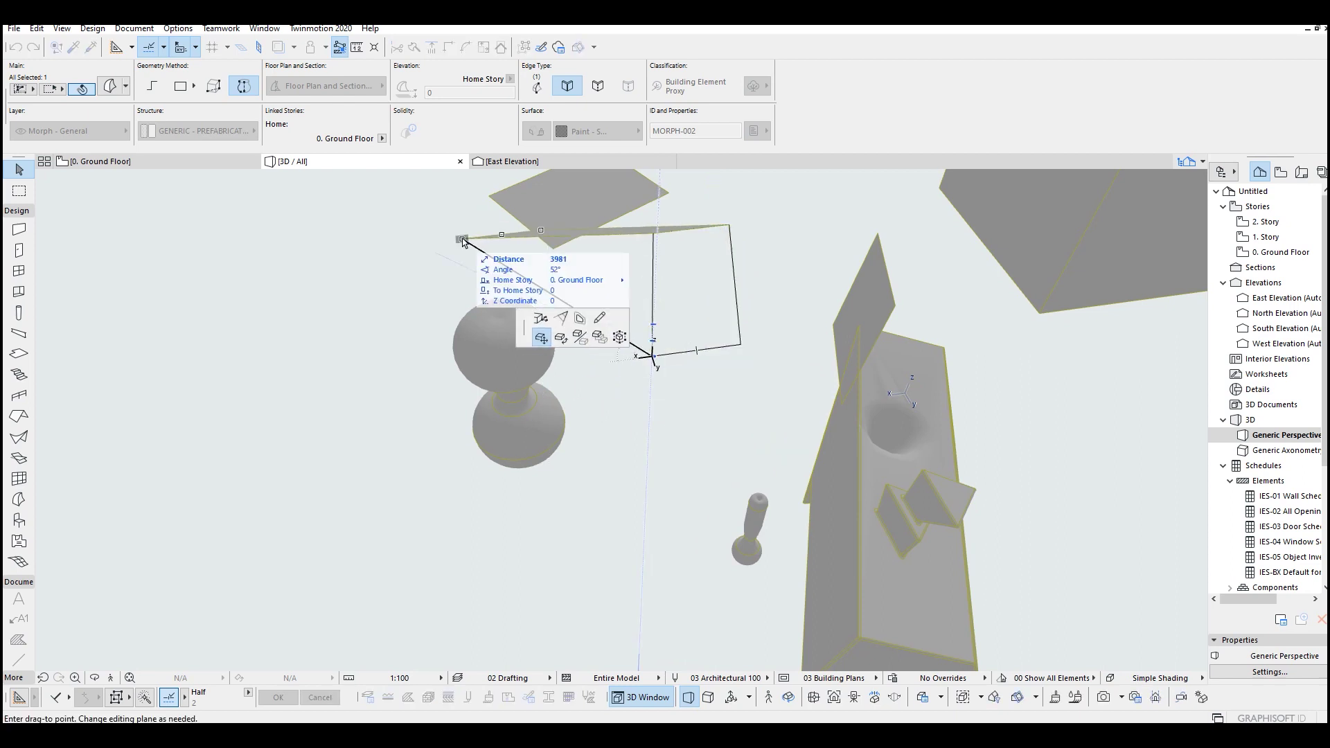
left_click(652, 359)
left_click(504, 222)
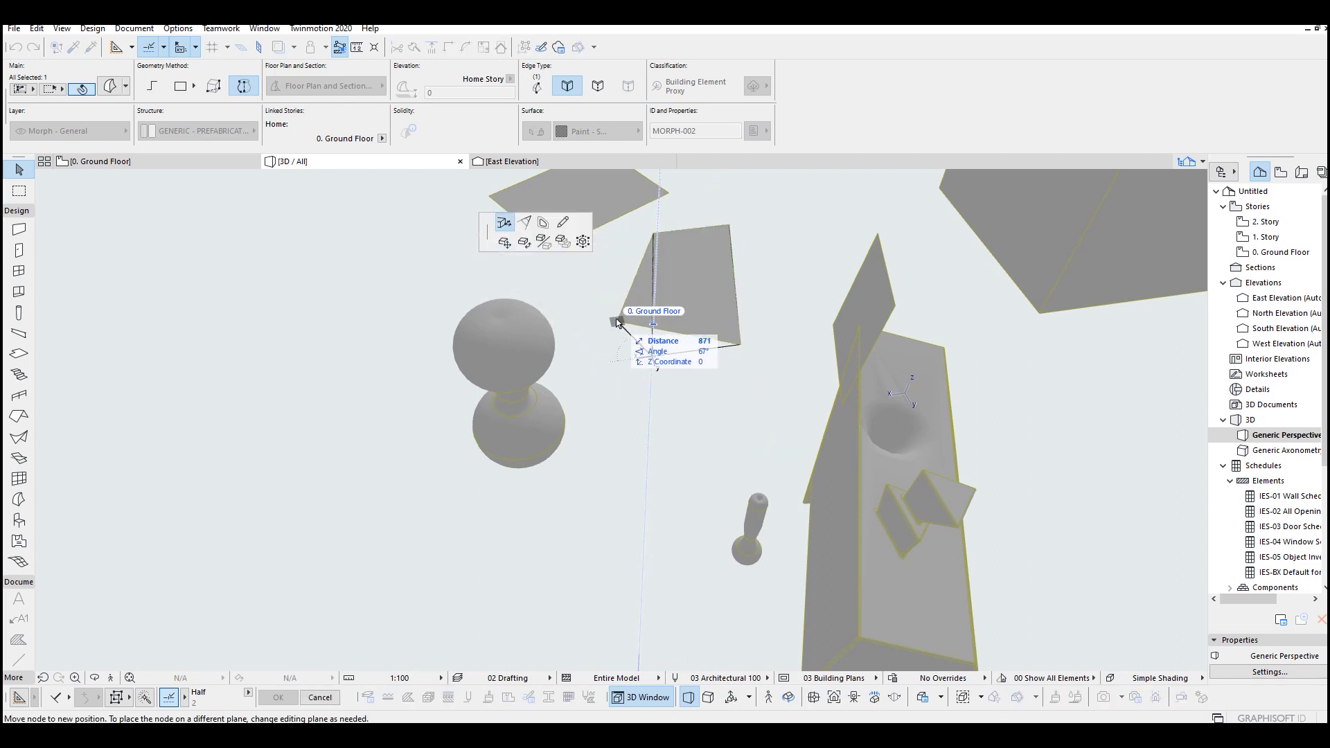
left_click(635, 378)
mouse_move(635, 378)
middle_mouse_down("shift")
mouse_move(871, 377)
mouse_move(603, 335)
mouse_move(482, 391)
middle_mouse_up("shift")
left_click(603, 335)
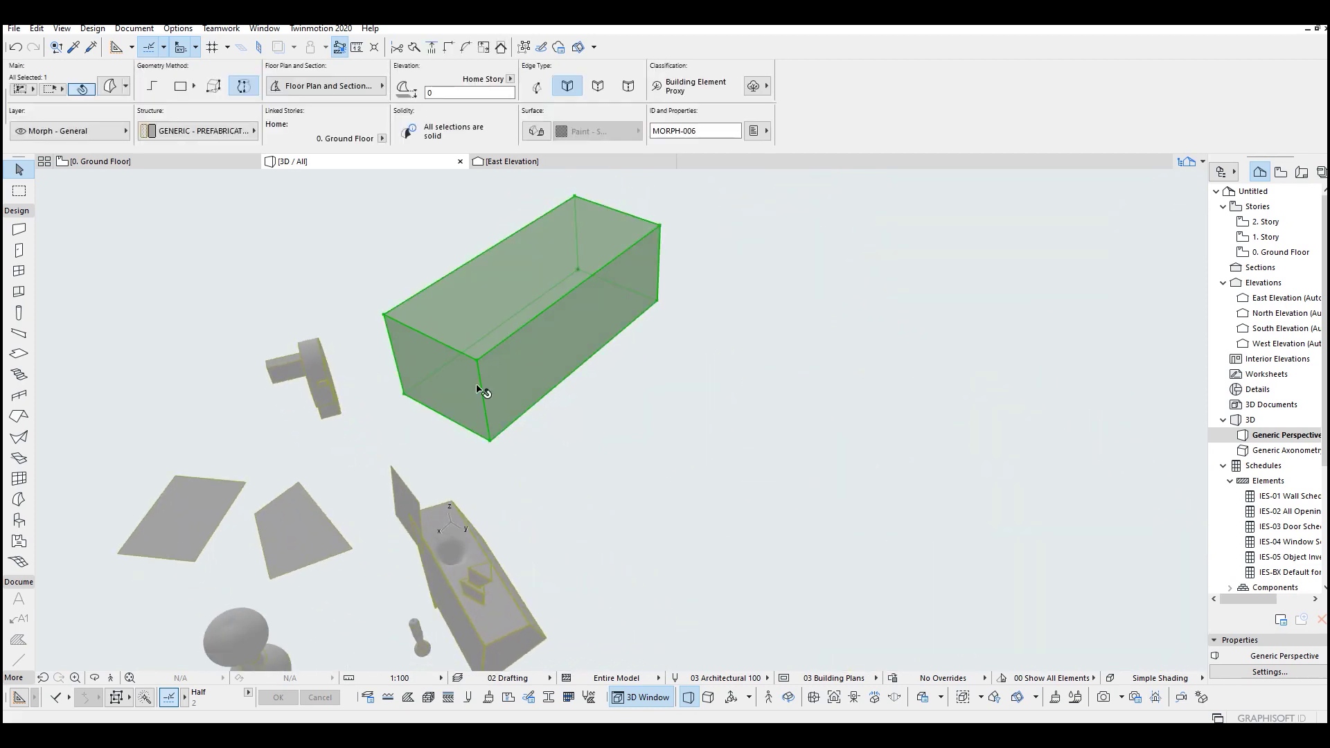
- Copy the box and move the copy so it overlaps the grey box
left_click(485, 442)
left_click(610, 313)
mouse_move(609, 312)
middle_mouse_down("shift")
mouse_move(750, 345)
mouse_move(591, 300)
middle_mouse_up("shift")
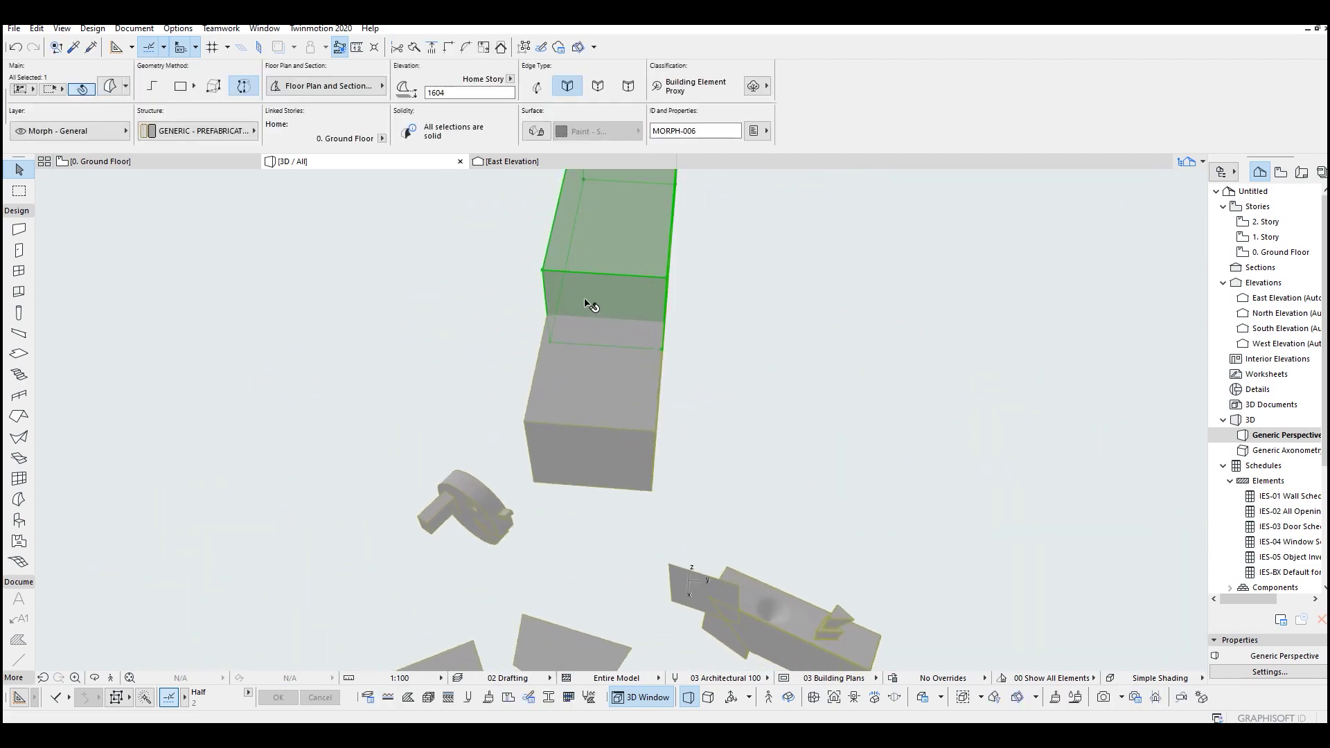
key("ctrl+d")
left_click(550, 346)
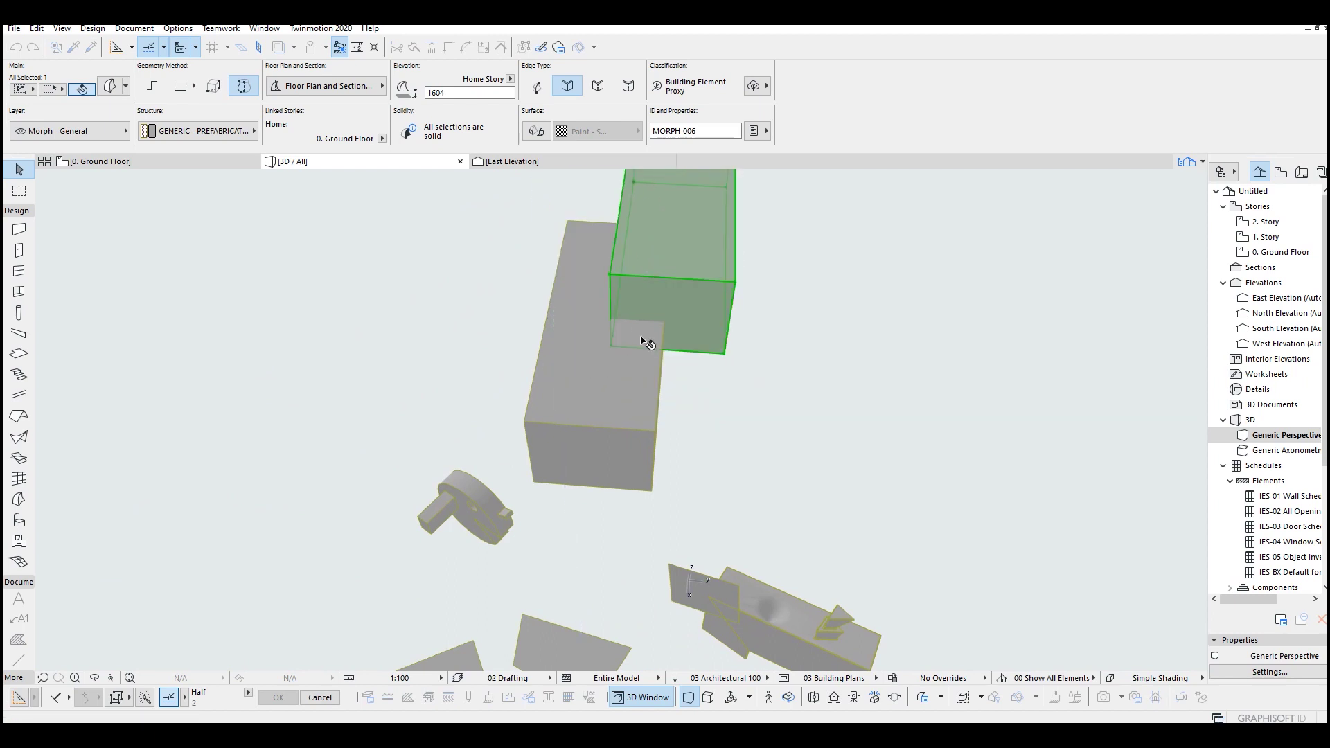
left_click(645, 336)
middle_click_drag(645, 335, 596, 282, "shift")
scroll(669, 354, "up", 2)
scroll(667, 354, "up", 2)
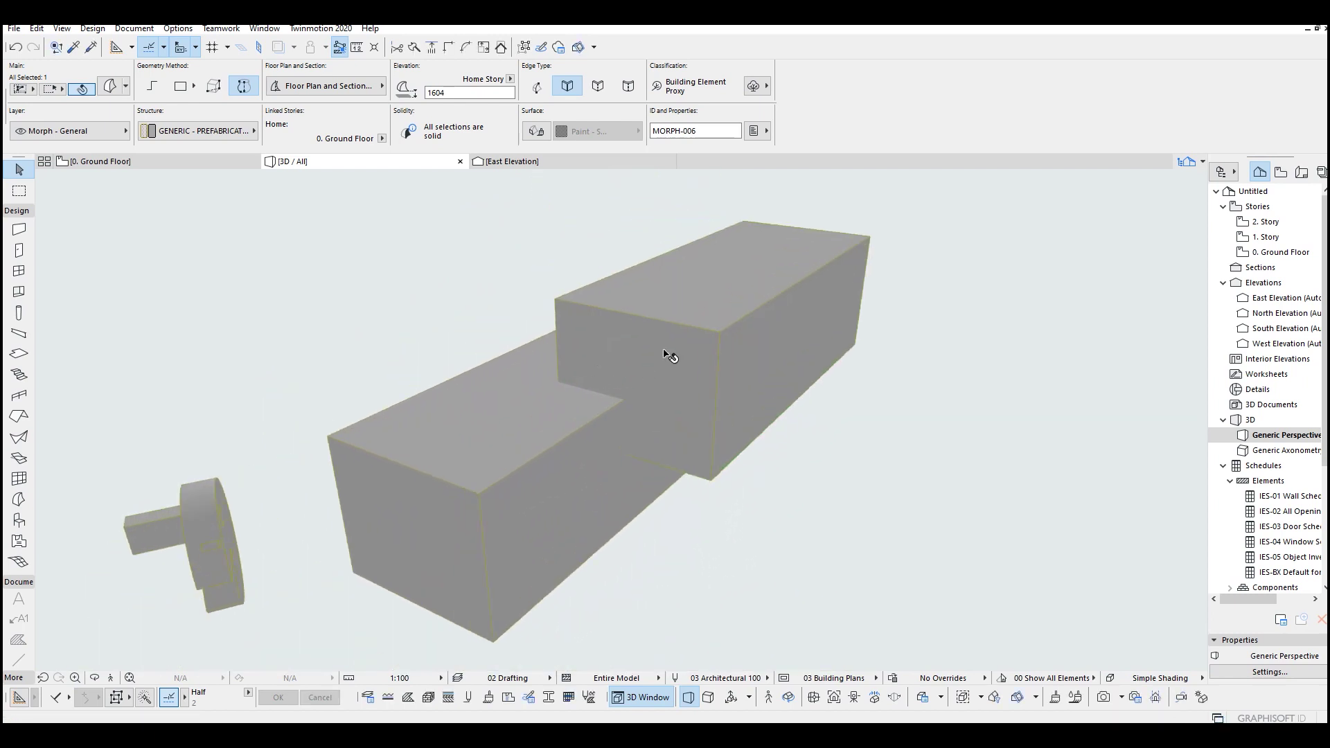
- Boolean-subtract the overlapping green box from the grey box, carving a rectangular notch
middle_click_drag(505, 391, 519, 400)
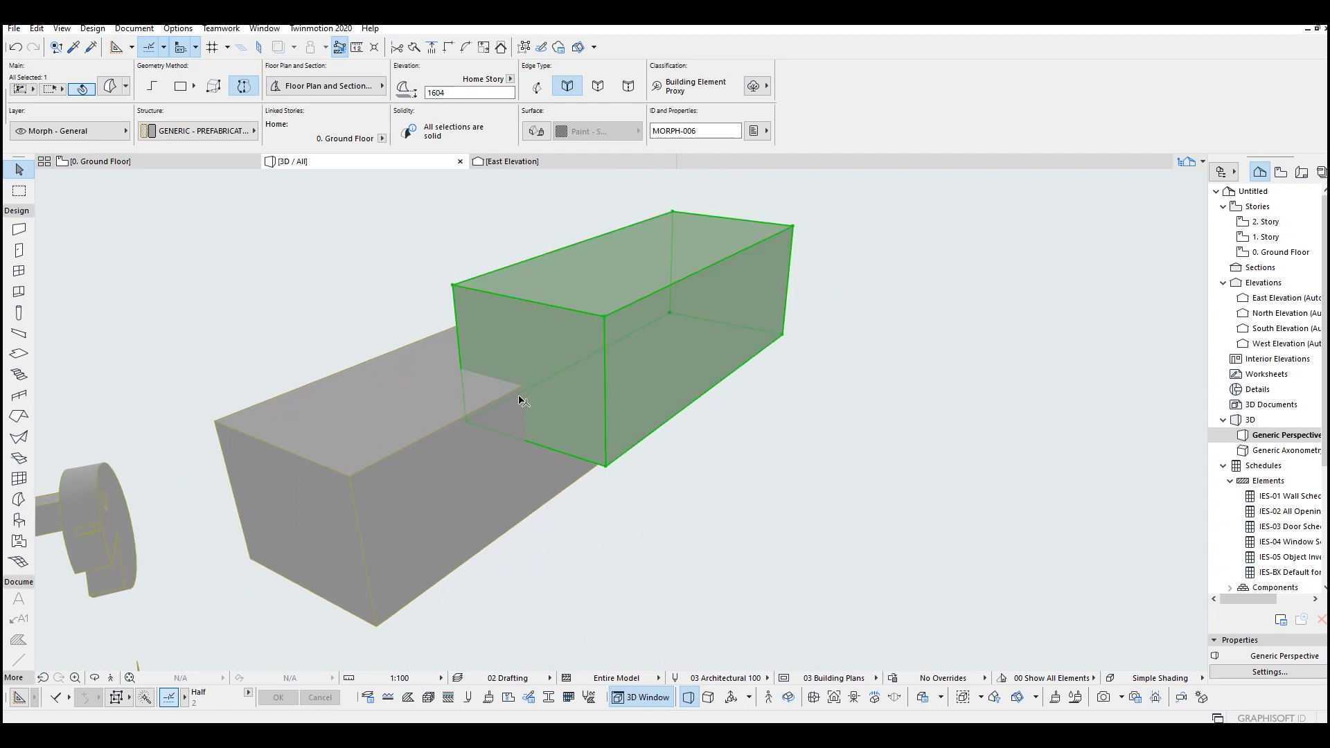
right_click(552, 303)
mouse_move(607, 462)
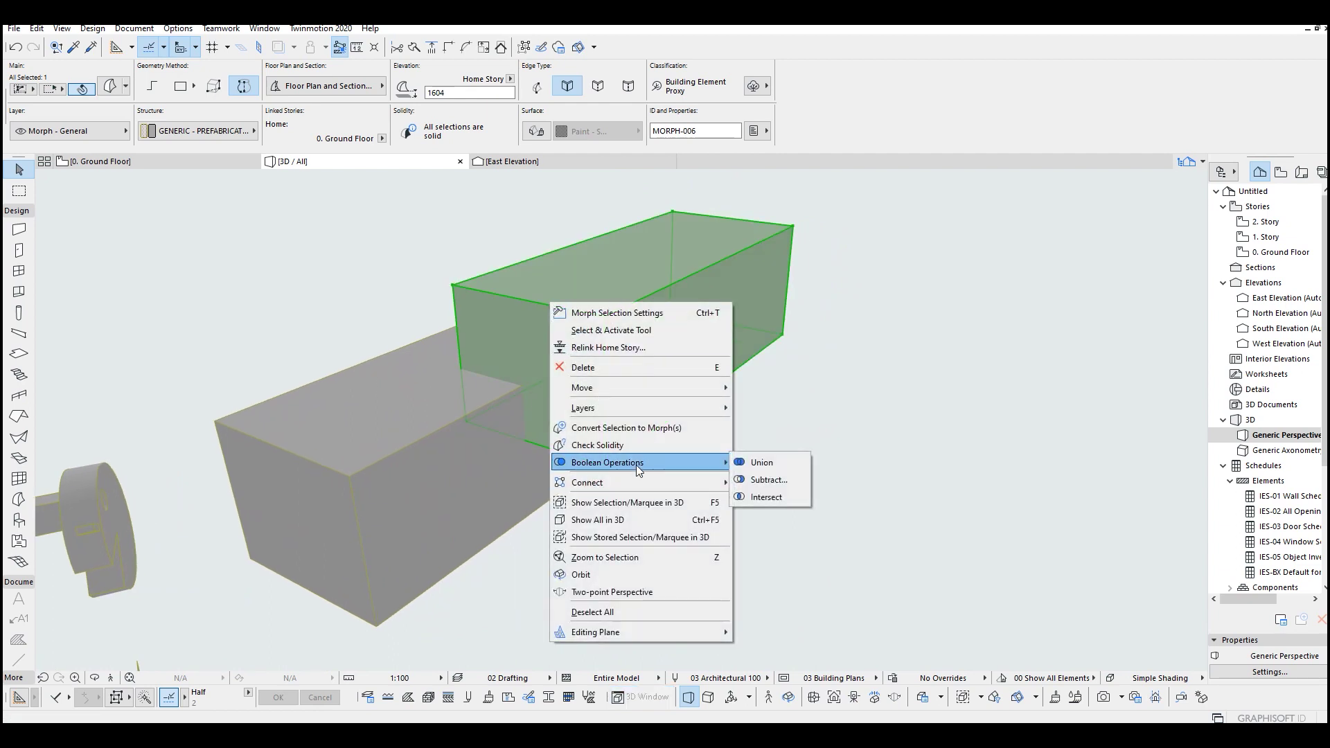
left_click(769, 479)
left_click(500, 447)
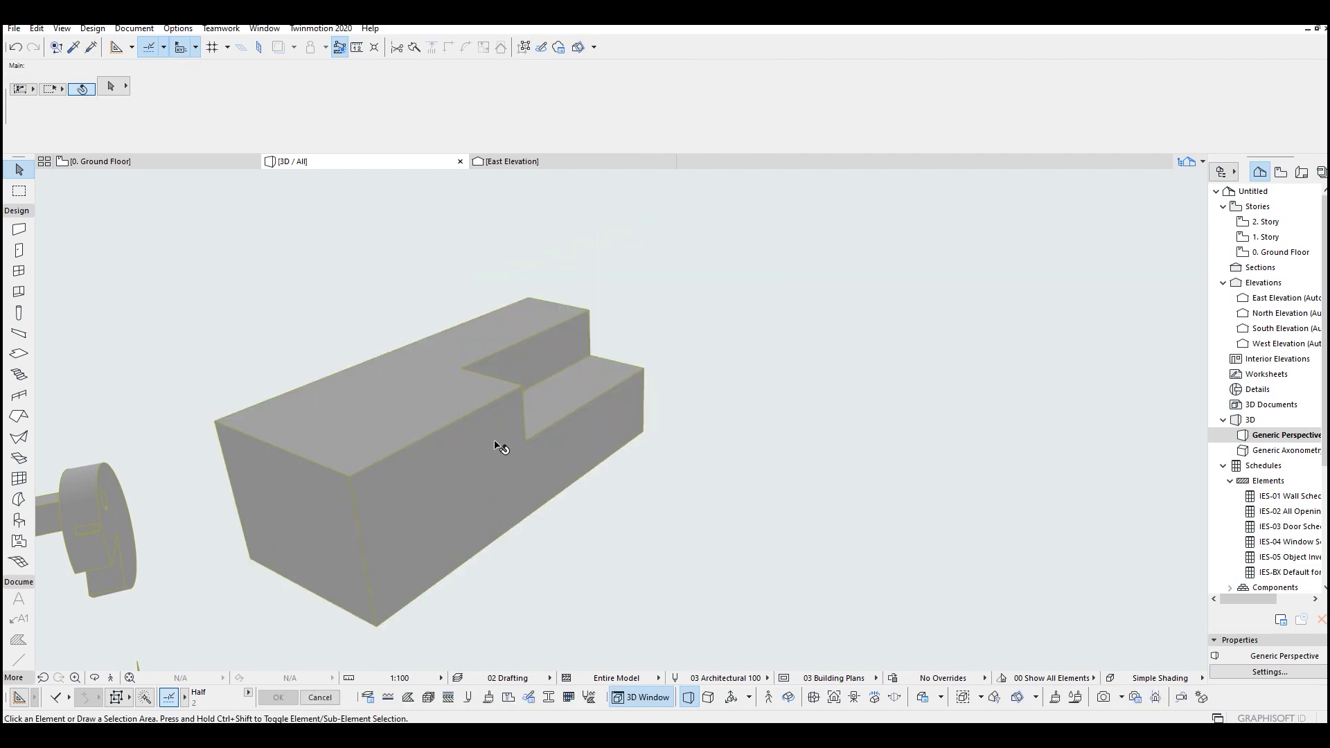
mouse_move(800, 464)
middle_mouse_down("shift")
mouse_move(98, 437)
mouse_move(327, 425)
mouse_move(448, 473)
mouse_move(469, 434)
mouse_move(386, 370)
middle_mouse_up("shift")
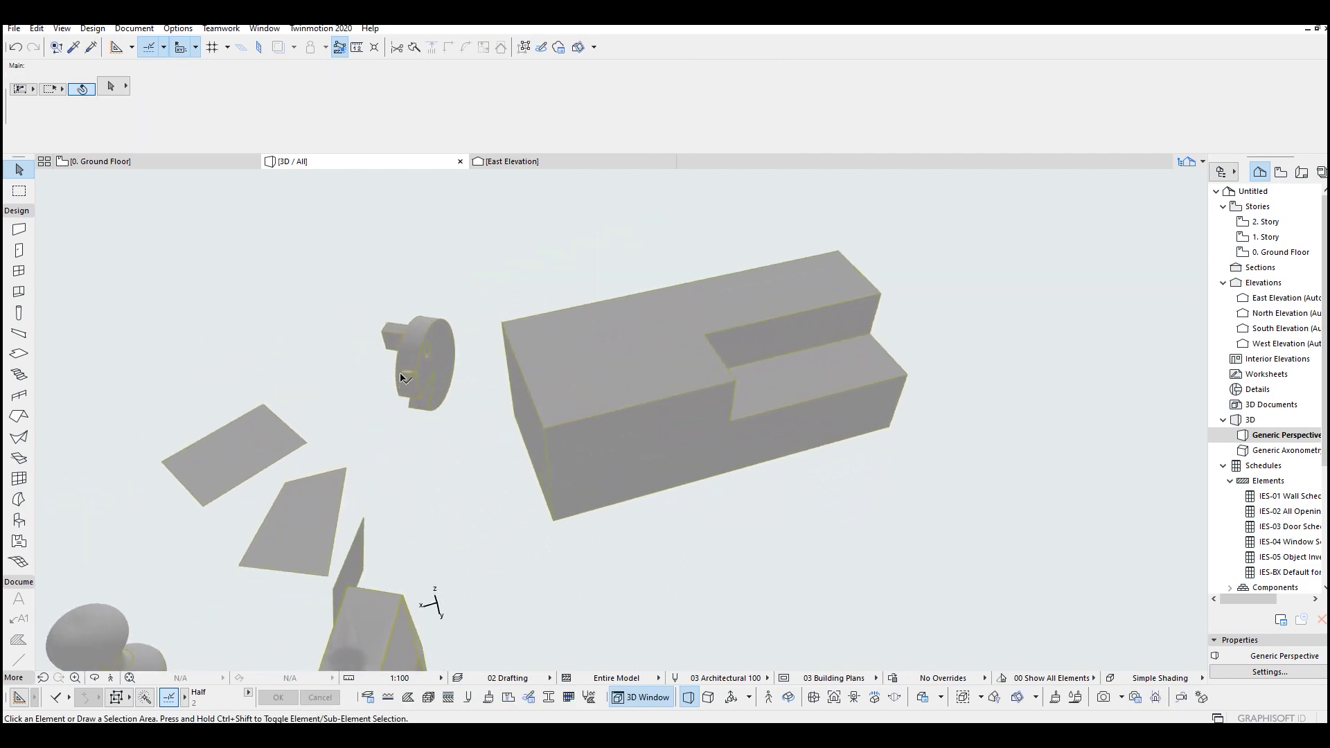
- Delete the cylinder's small box and move the cylinder to the box's bottom corner
left_click(403, 377)
key("Delete")
left_click(407, 384)
key("ctrl+d")
left_click(410, 411)
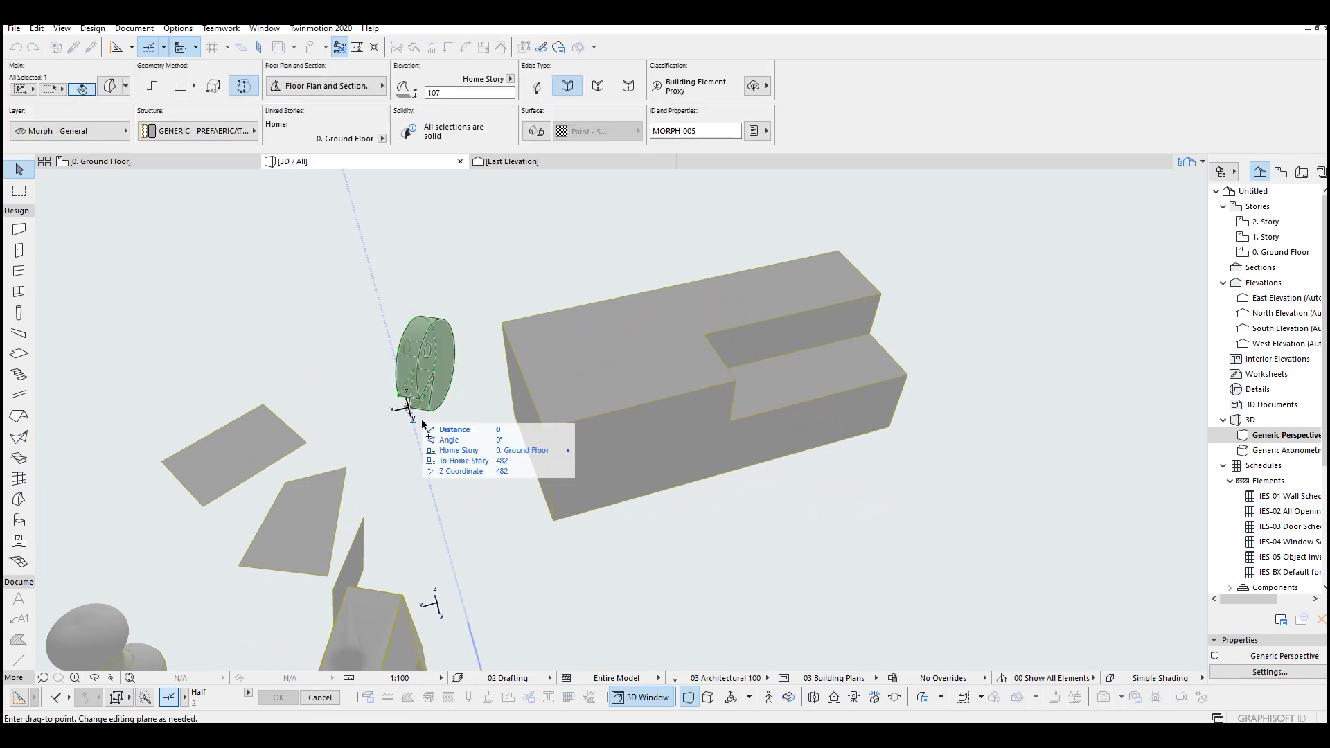
middle_click_drag(624, 505, 603, 519, "shift")
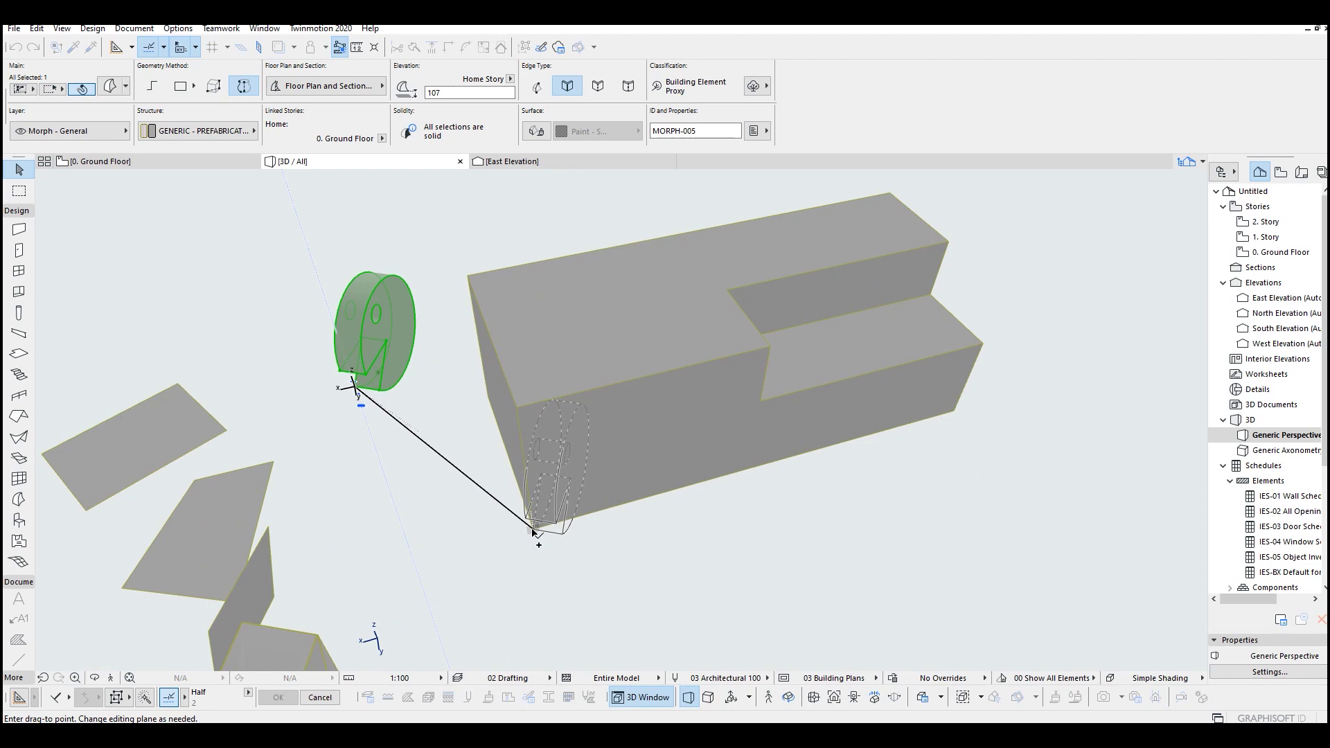
left_click(534, 532)
- Rotate the cylinder against the box and move it onto the box's side face
key("ctrl+e")
left_click(552, 506)
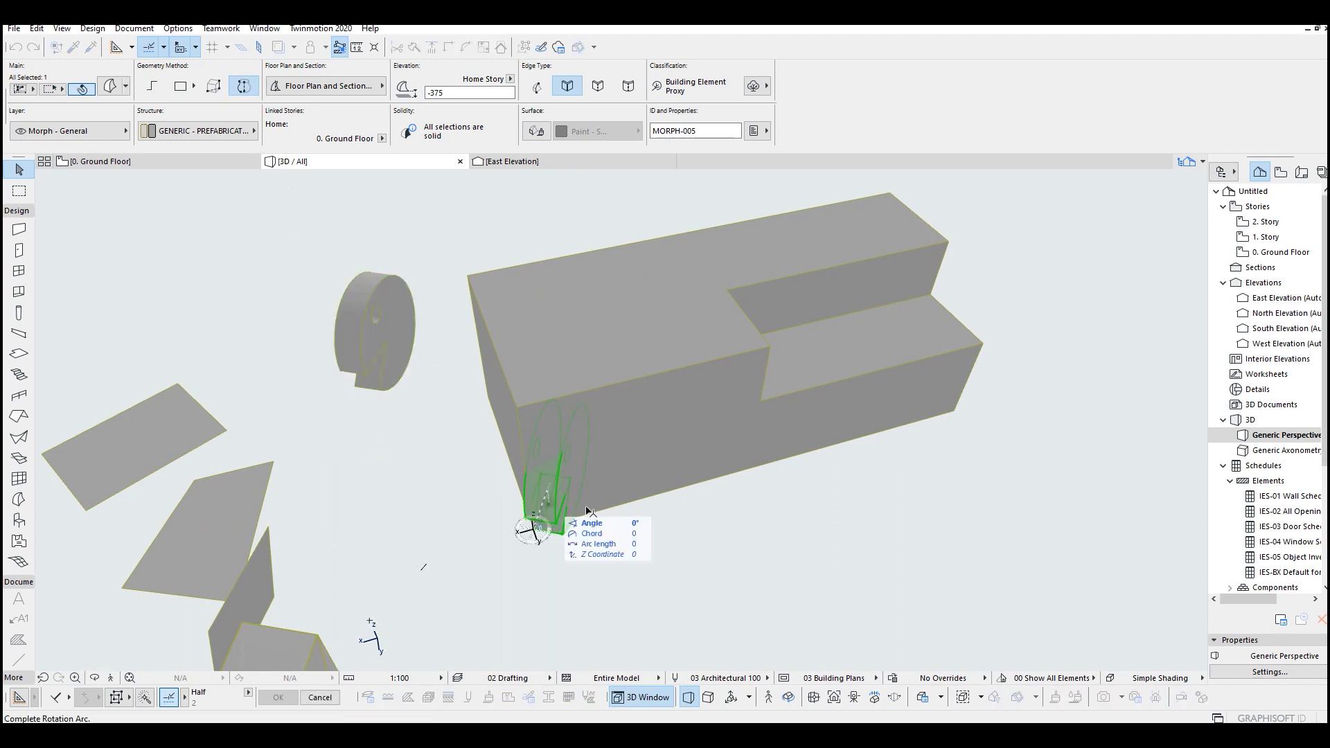
left_click(564, 529)
middle_click_drag(563, 529, 522, 551, "shift")
key("ctrl+d")
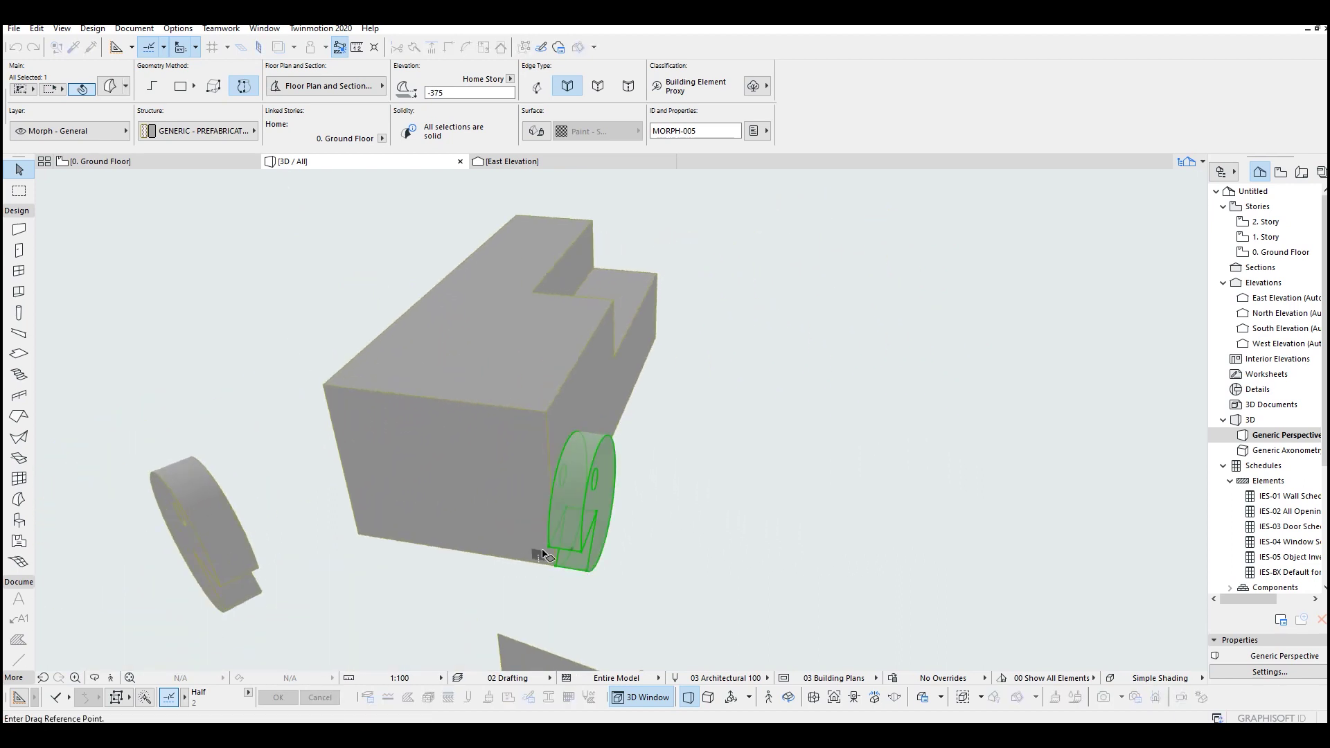
left_click(552, 550)
left_click(600, 492)
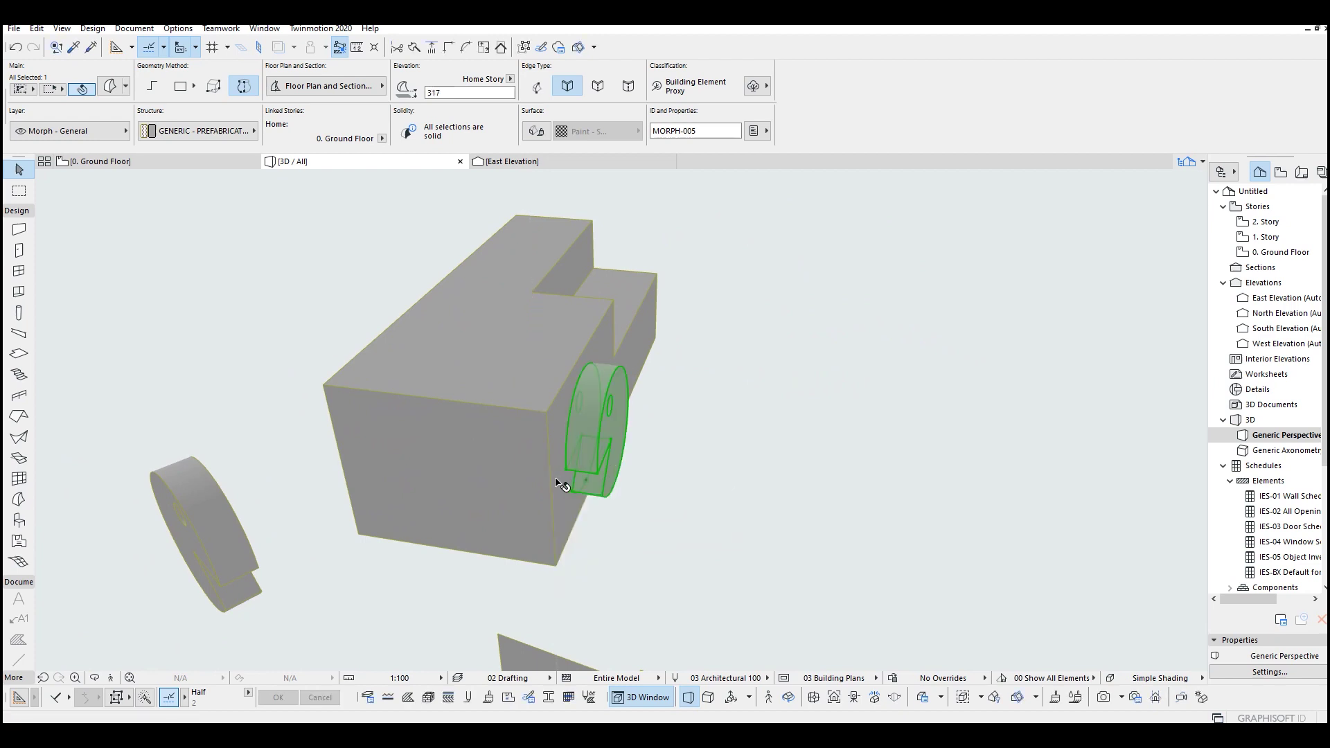
middle_click_drag(601, 491, 611, 452, "shift")
- Subtract the cylinder from the box to carve a round recess, then go to the ground floor plan
key("ctrl+d")
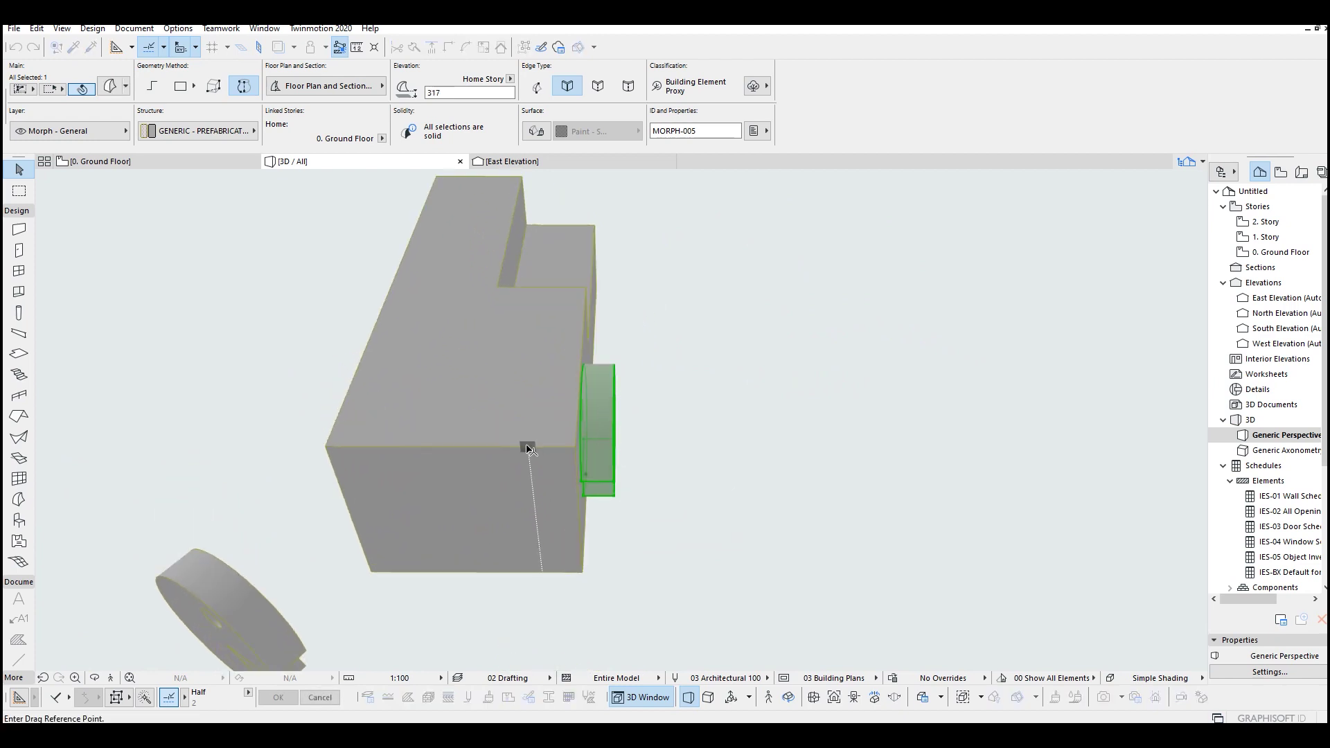
left_click(527, 449)
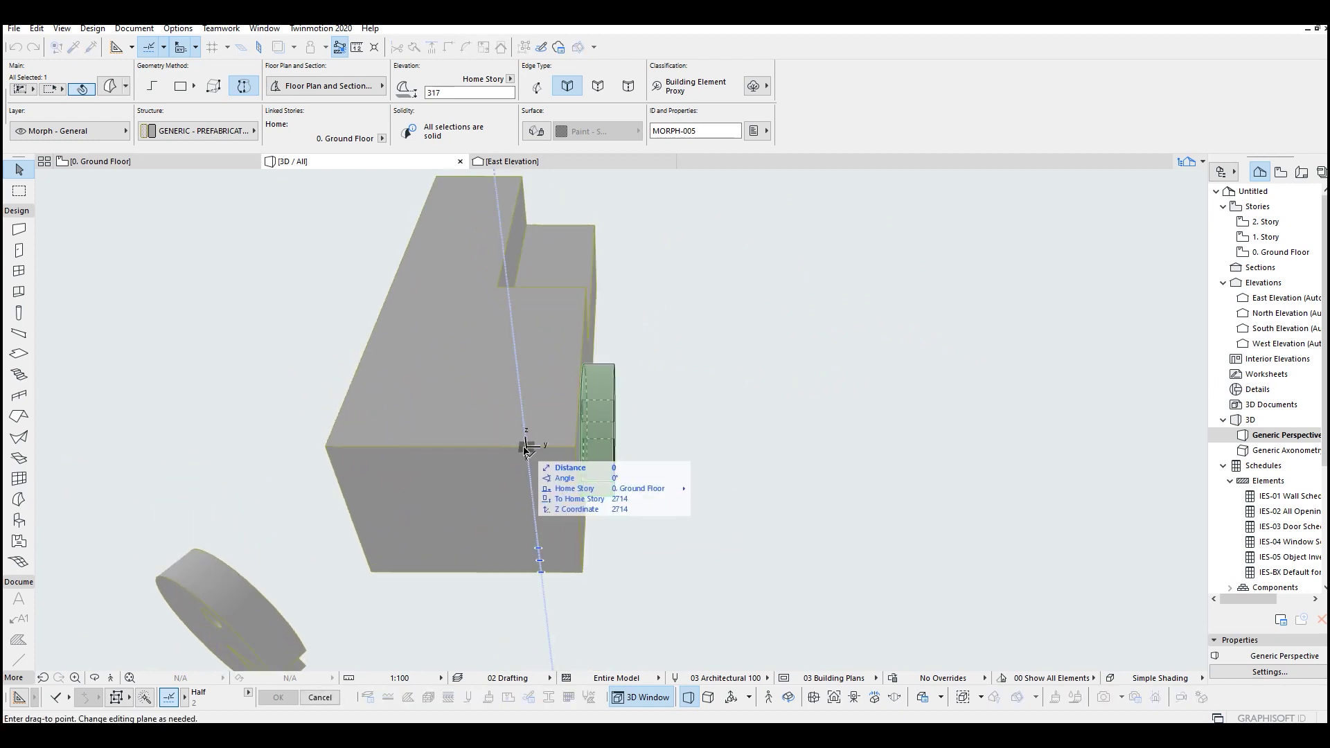
right_click(601, 413)
mouse_move(660, 222)
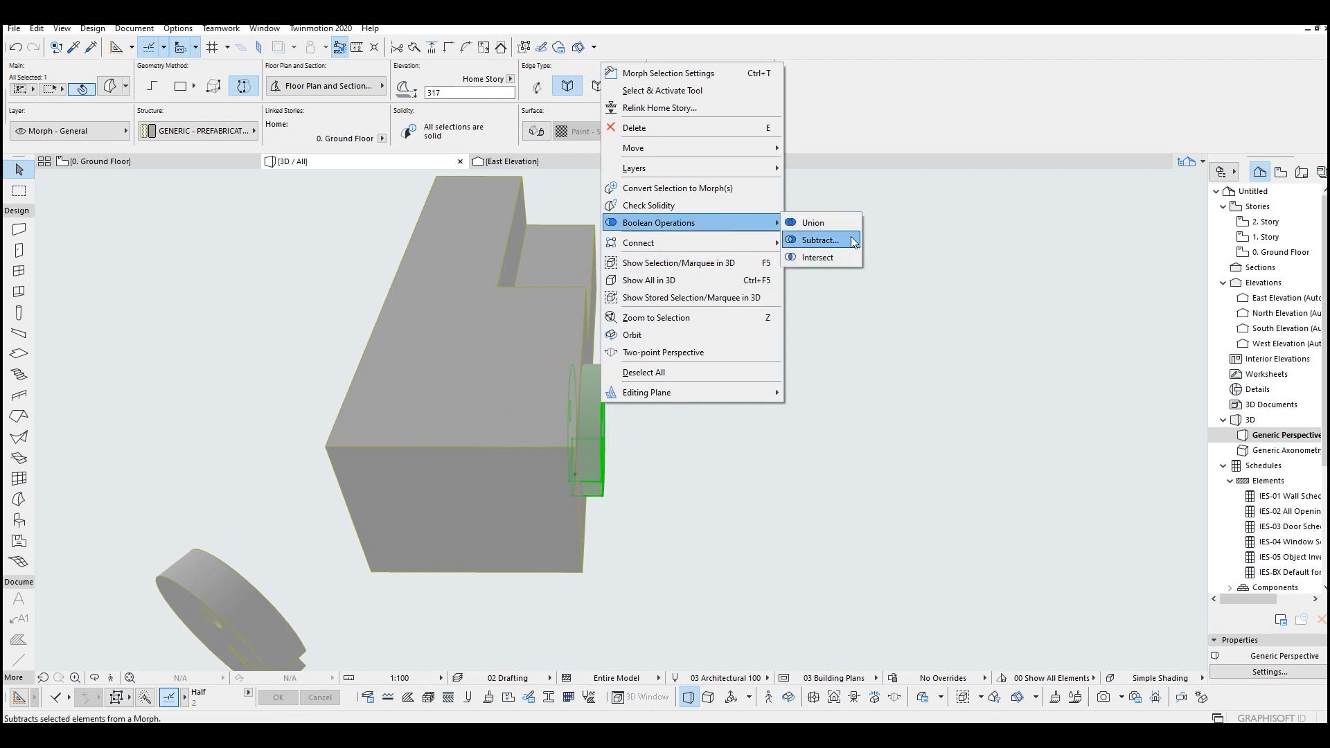
left_click(819, 240)
mouse_move(488, 378)
middle_mouse_down("shift")
mouse_move(613, 399)
mouse_move(65, 333)
mouse_move(542, 538)
mouse_move(335, 453)
mouse_move(451, 506)
mouse_move(1090, 490)
mouse_move(803, 435)
mouse_move(766, 411)
mouse_move(795, 380)
mouse_move(748, 415)
middle_mouse_up("shift")
key("F2")
left_click(676, 475)
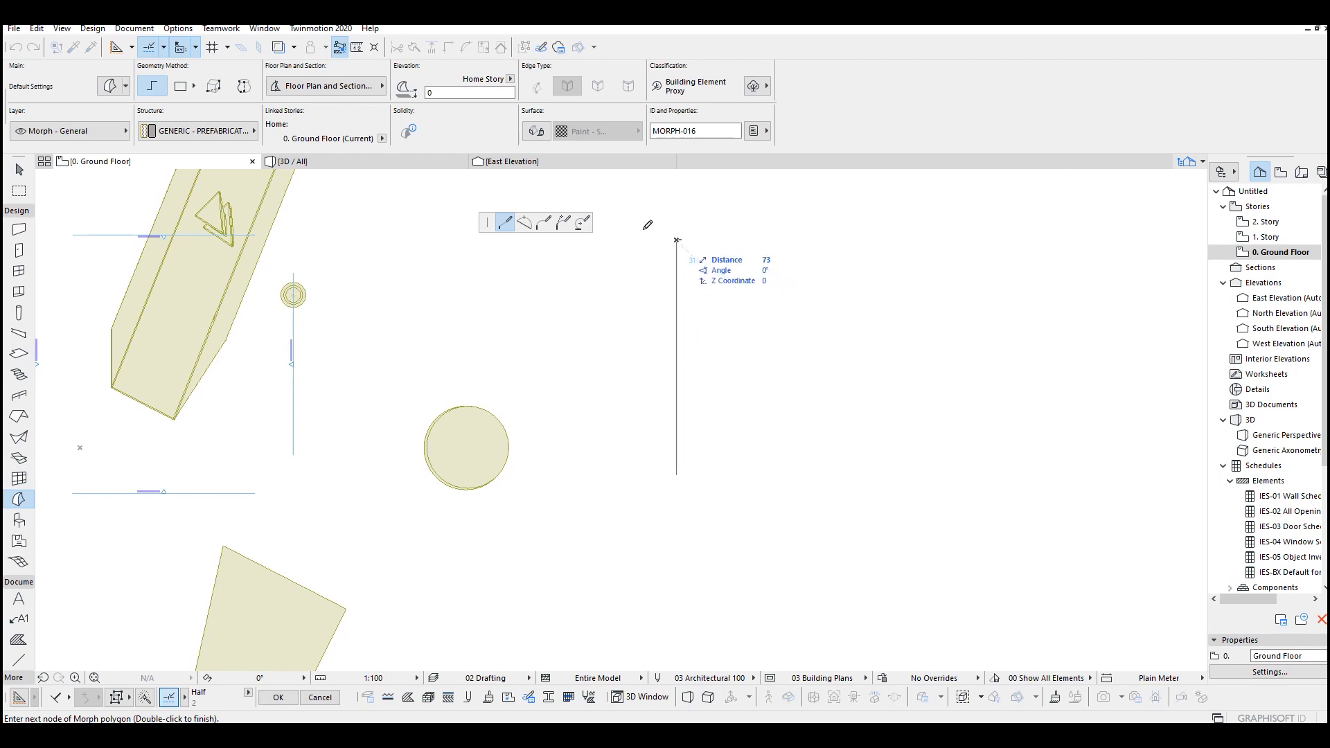
- Draw the first curved arc morph on the ground floor plan
key("Escape")
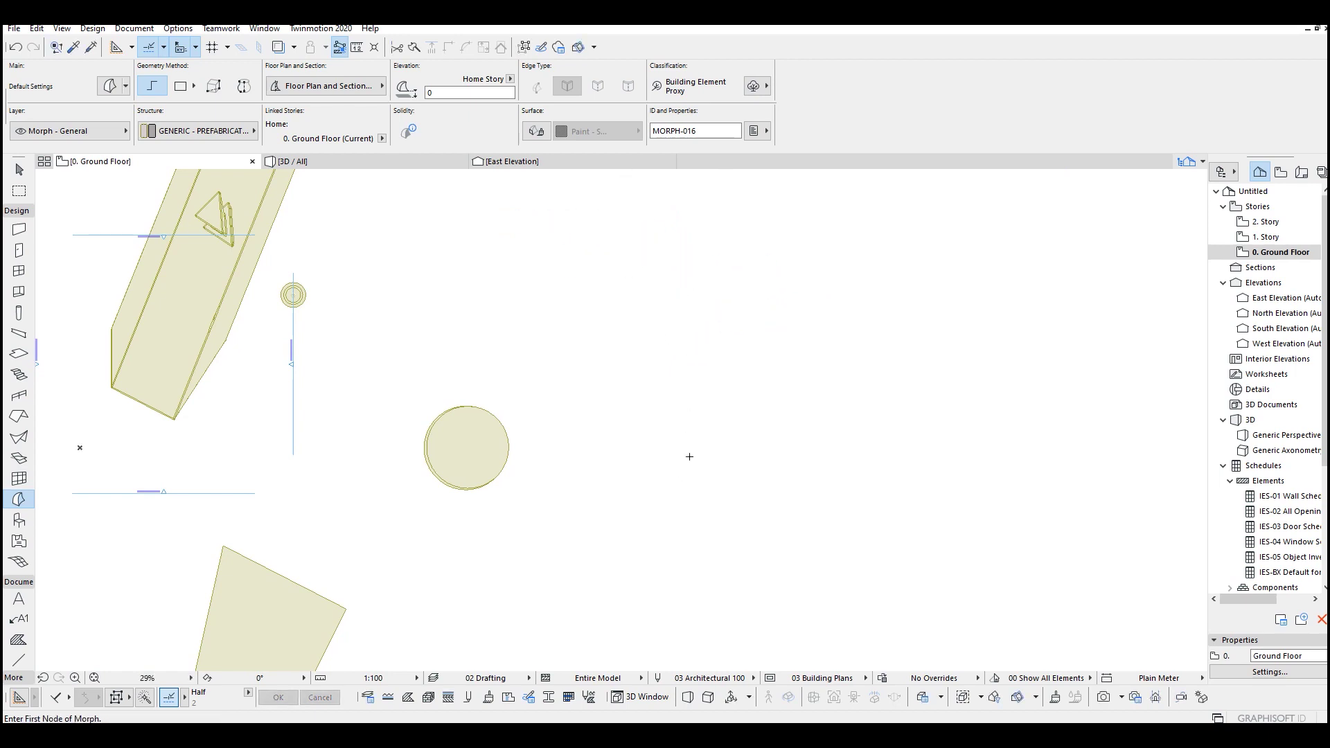
left_click(689, 455)
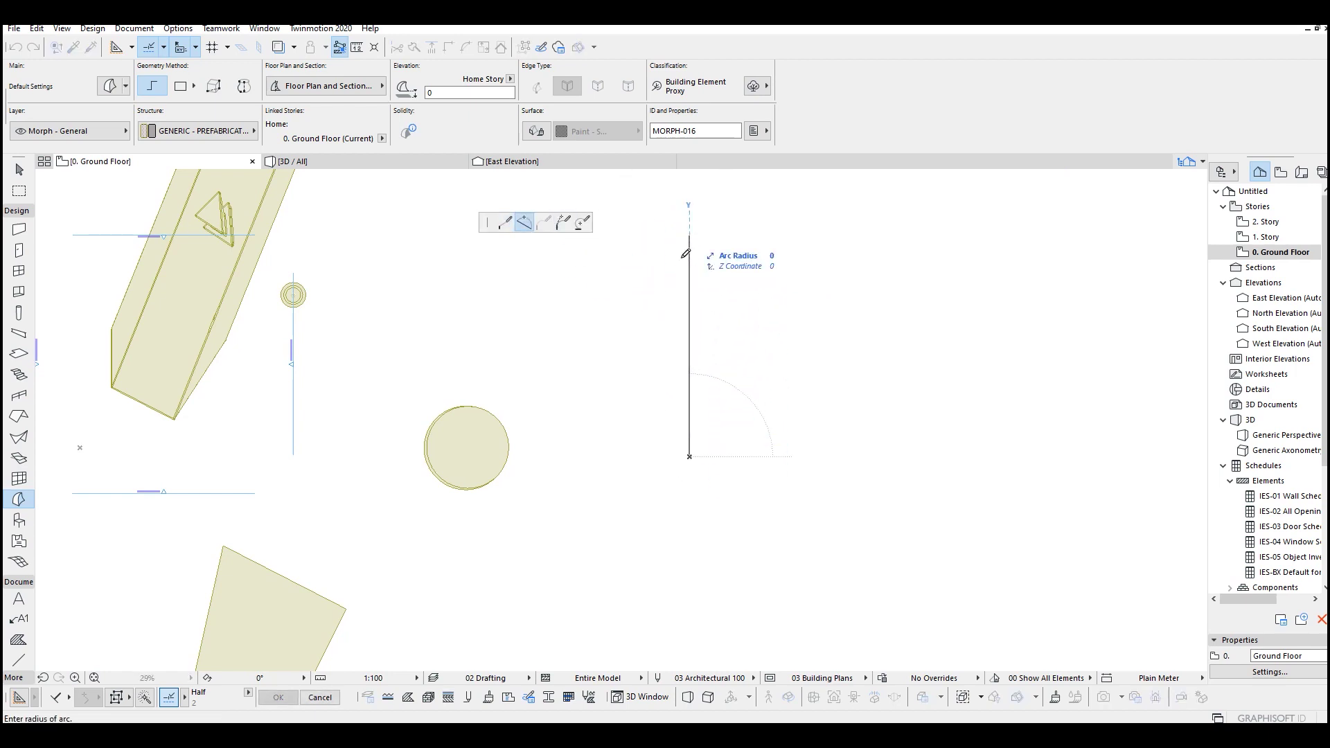
left_click(679, 300)
left_click(693, 231)
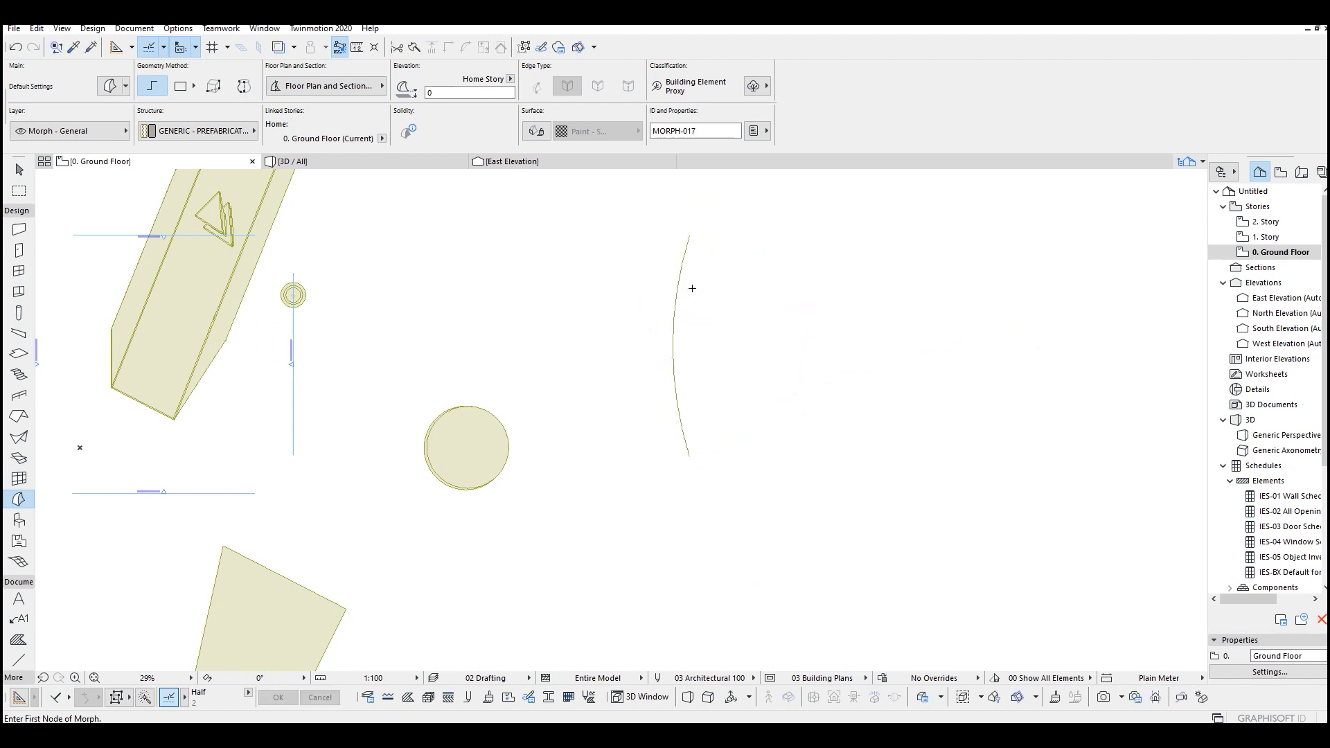
mouse_move(692, 350)
middle_mouse_down()
mouse_move(724, 377)
mouse_move(698, 341)
middle_mouse_up()
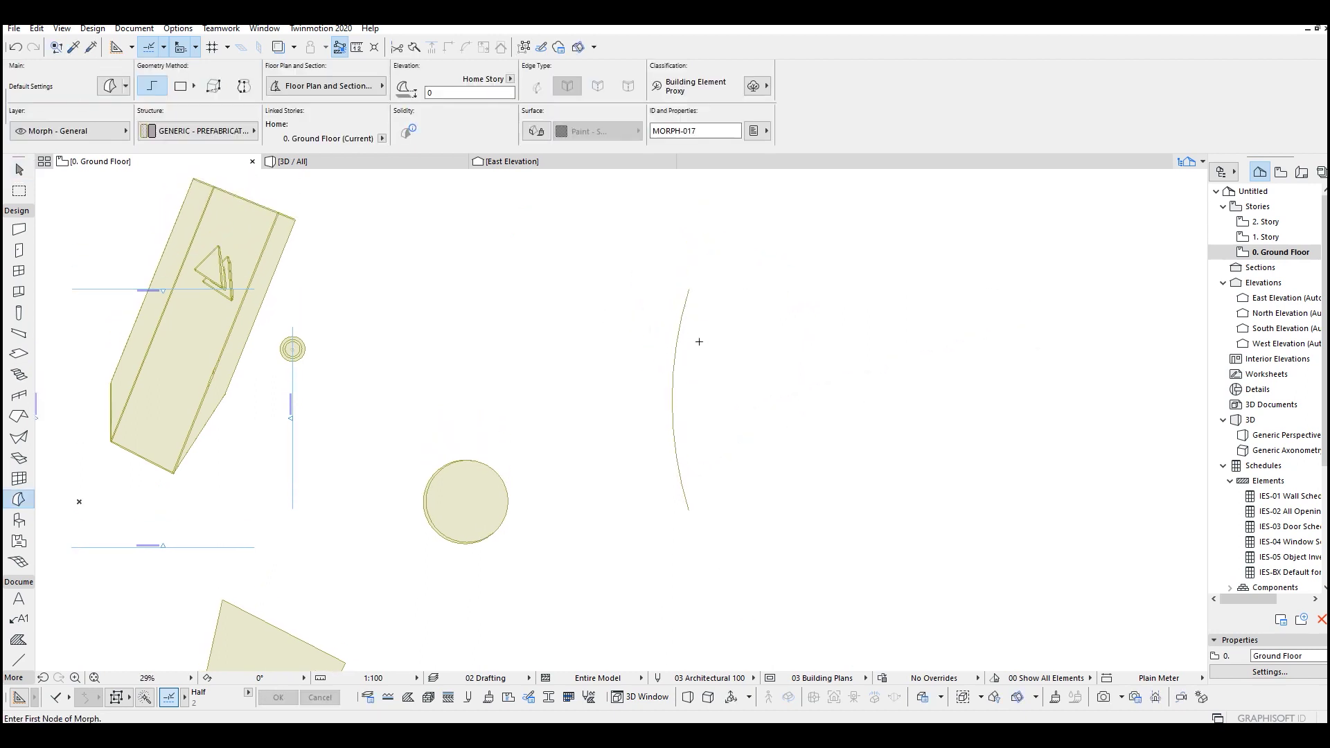
- Draw the second, opposing arc morph to form a lens shape
left_click(721, 288)
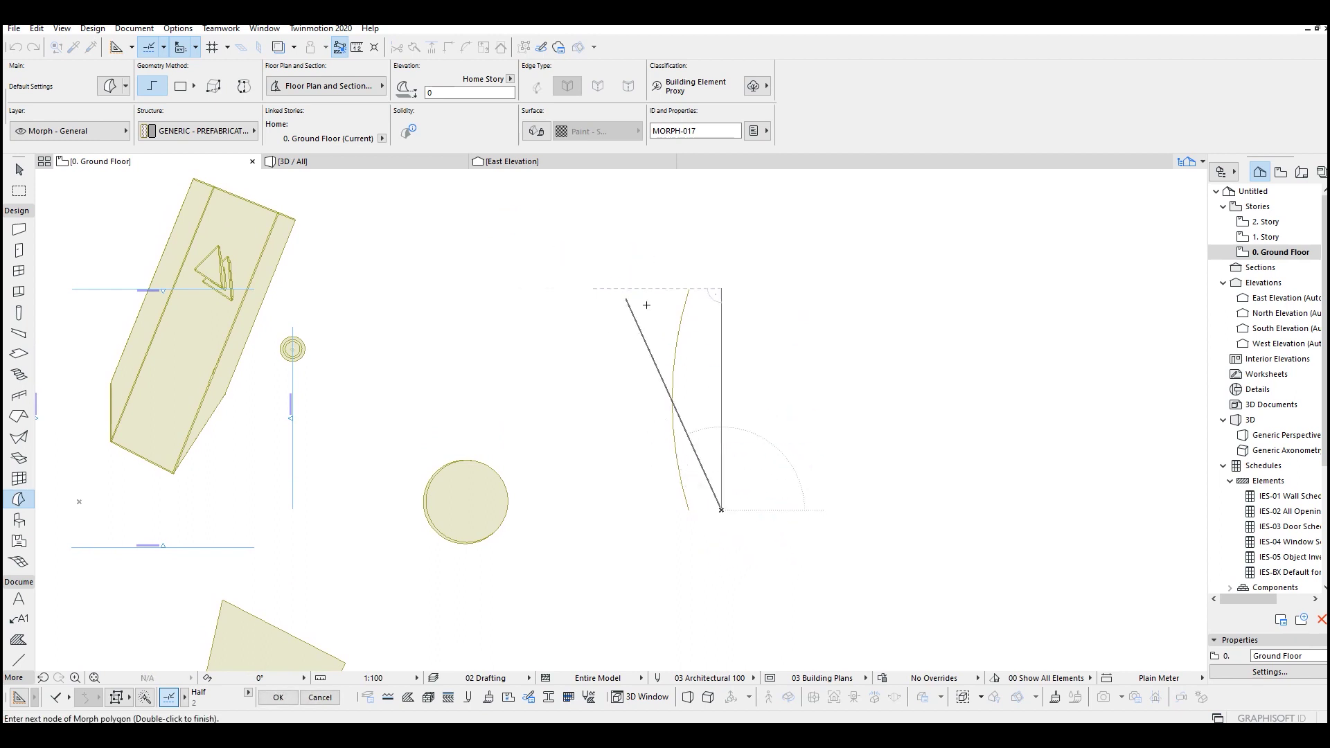
key("Escape")
left_click(728, 289)
left_click(524, 222)
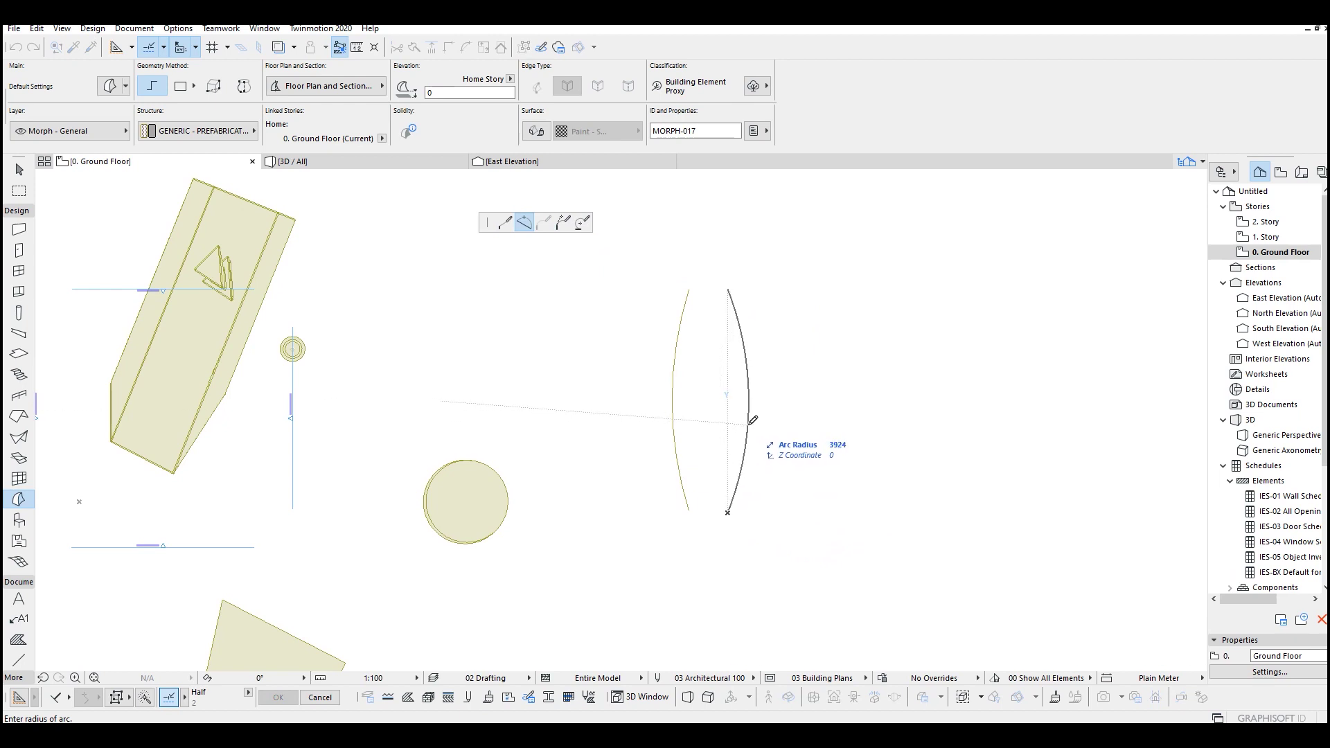
double_click(731, 507)
key("Escape")
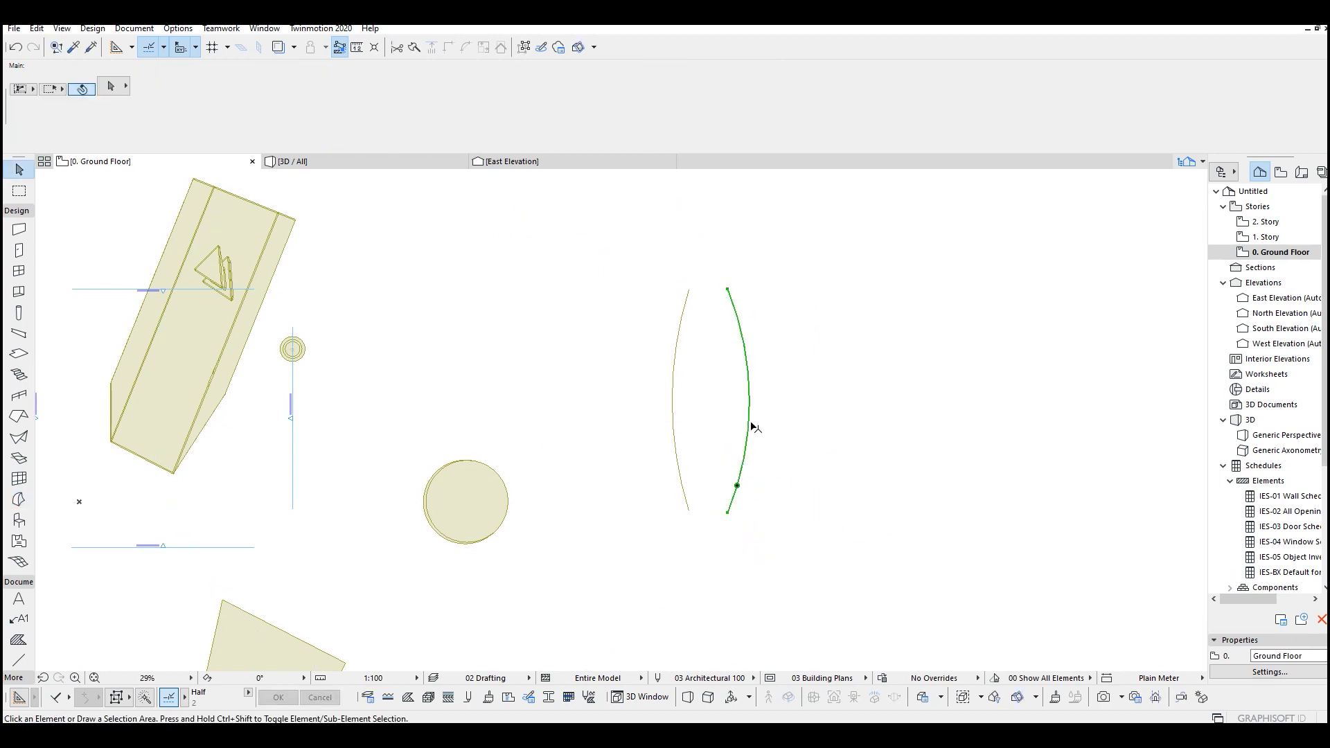
left_click(753, 426)
- In 3D, lift one arc above the other
key("F3")
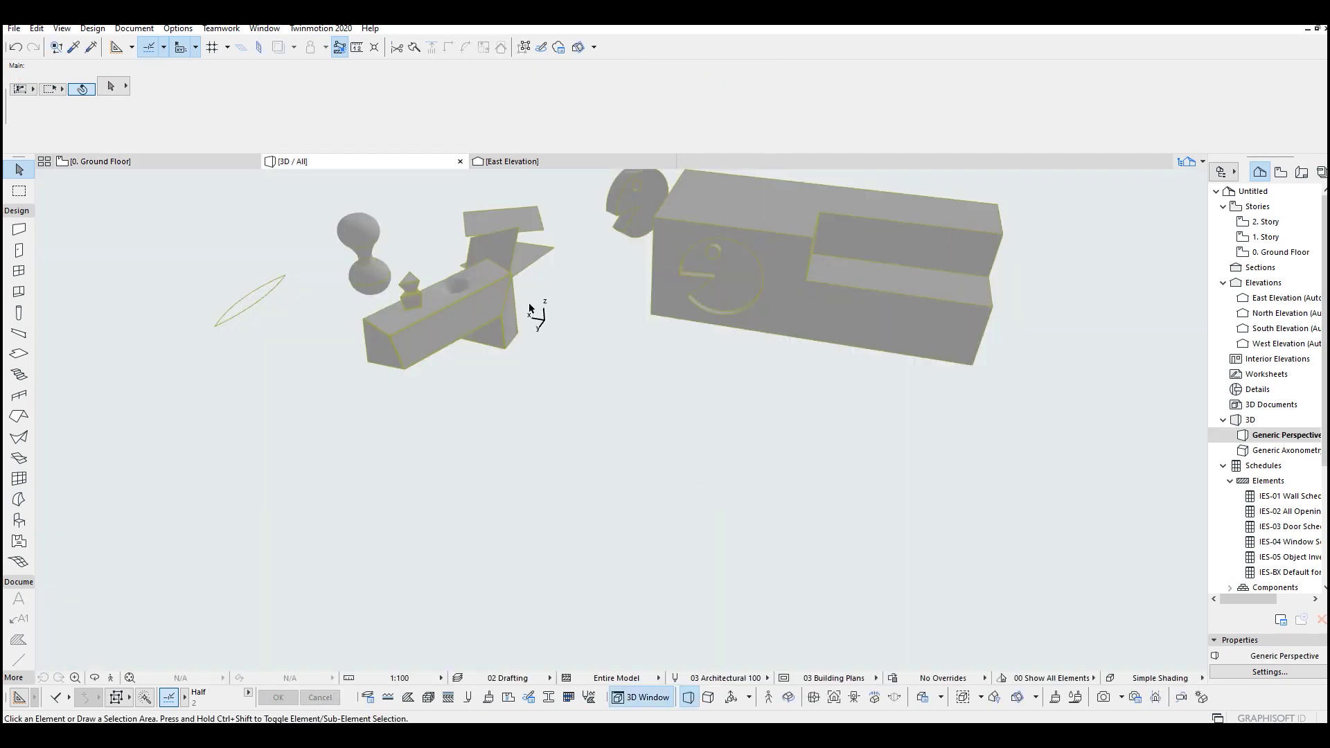
middle_click_drag(534, 311, 494, 406, "shift")
left_click(495, 406)
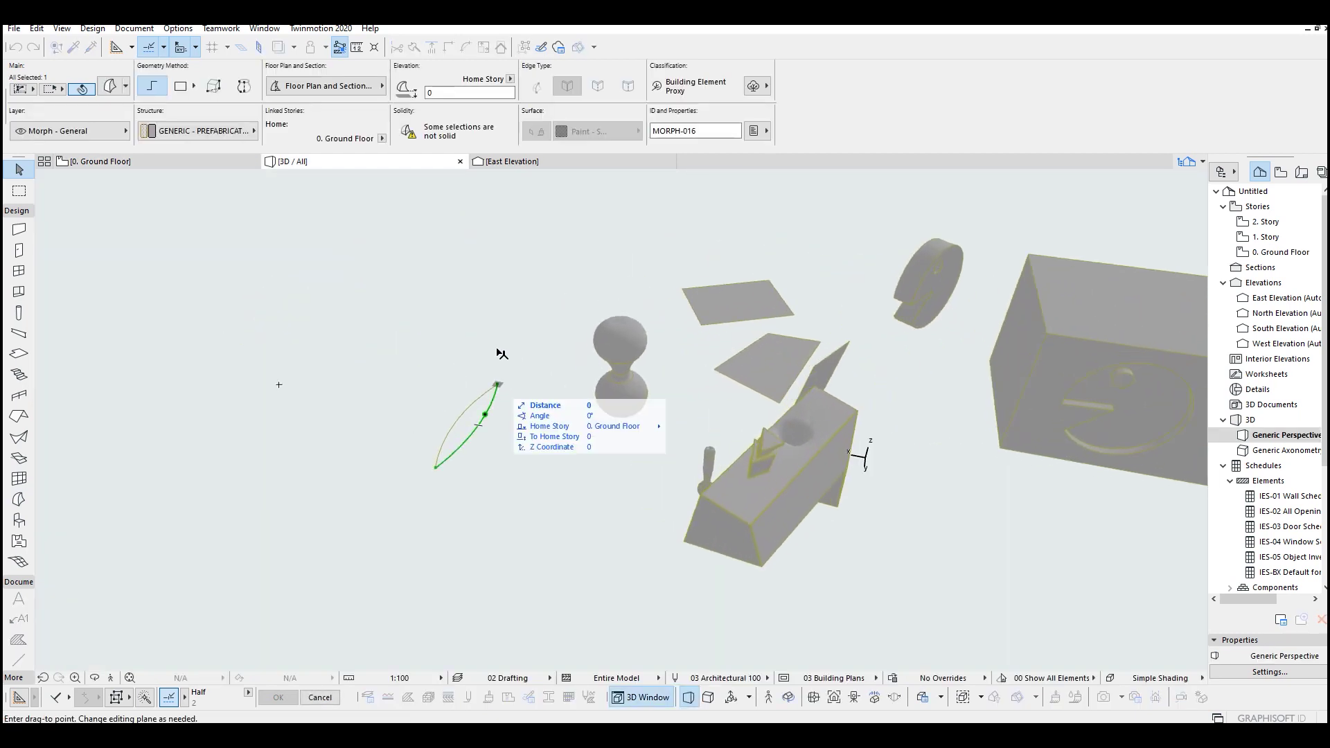
key("Escape")
middle_click_drag(488, 263, 489, 321, "shift")
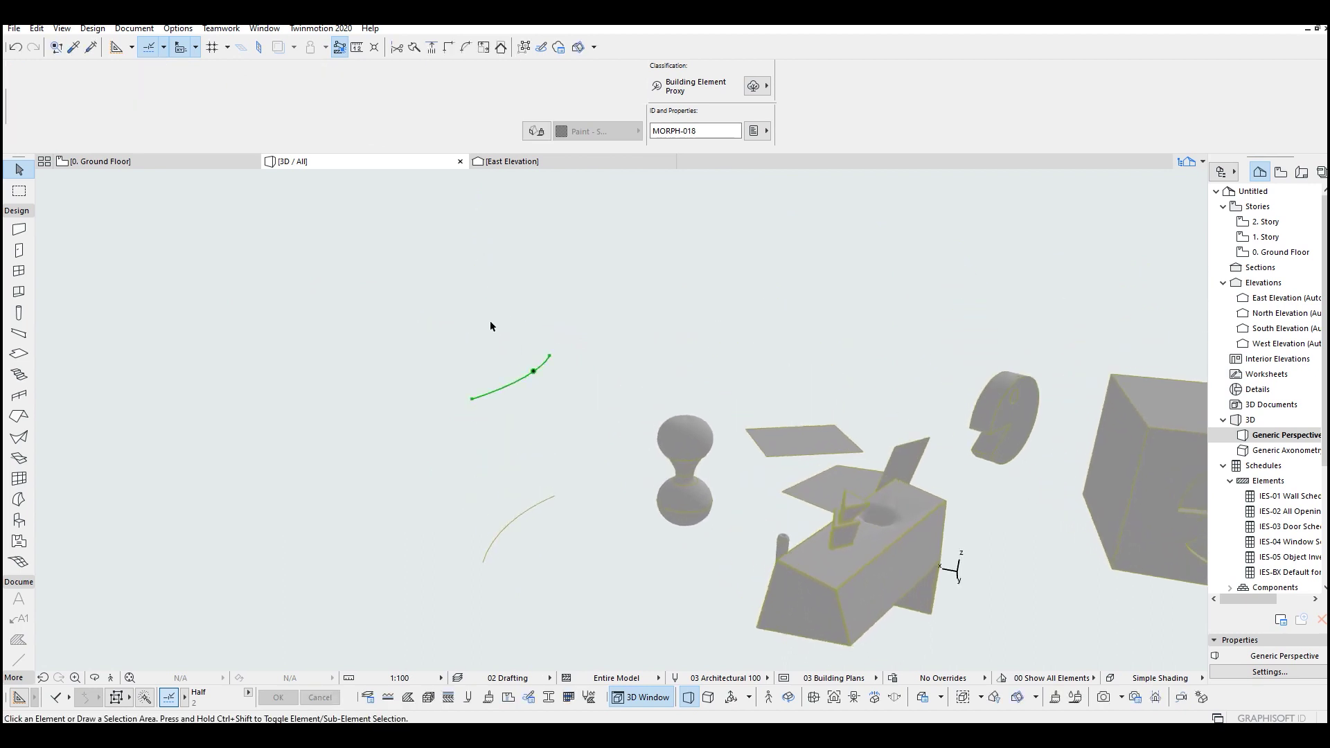
key("Escape")
- Draw two straight morph edges joining the arc ends and marquee-select all four pieces
key("m")
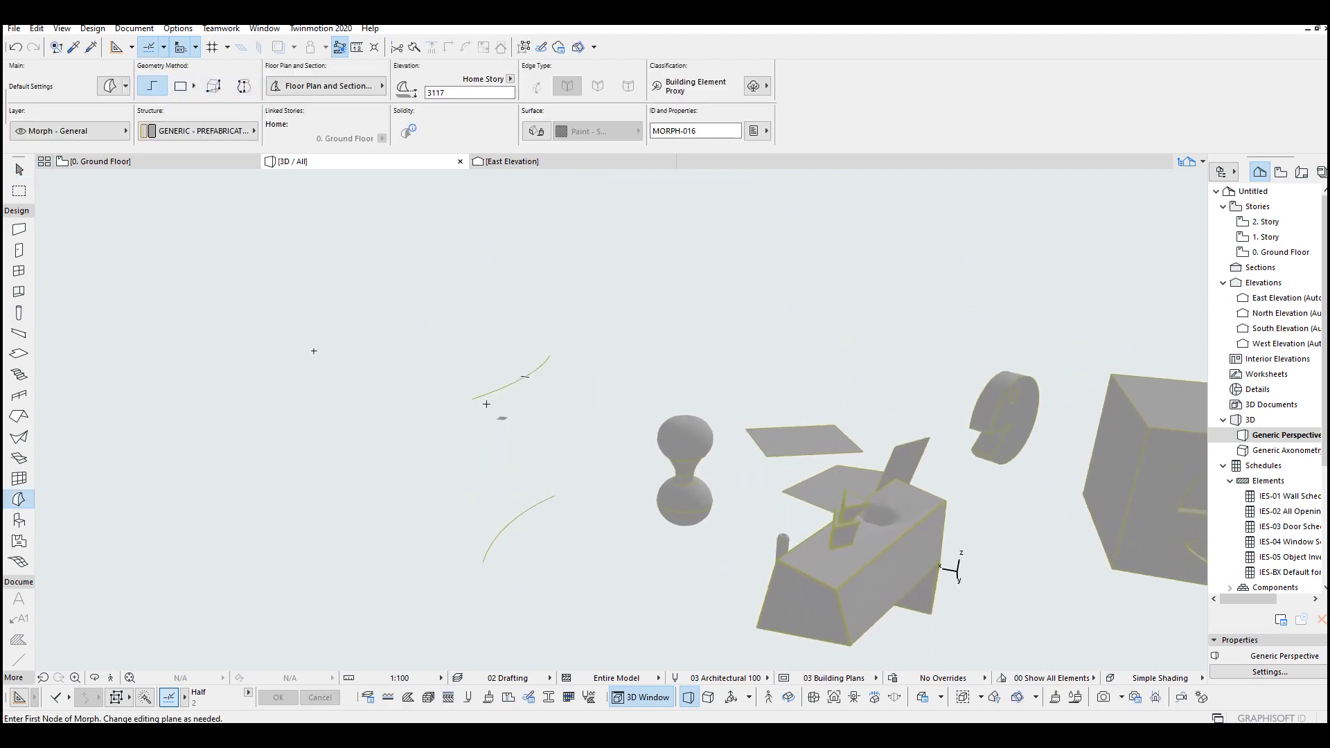
left_click(473, 398)
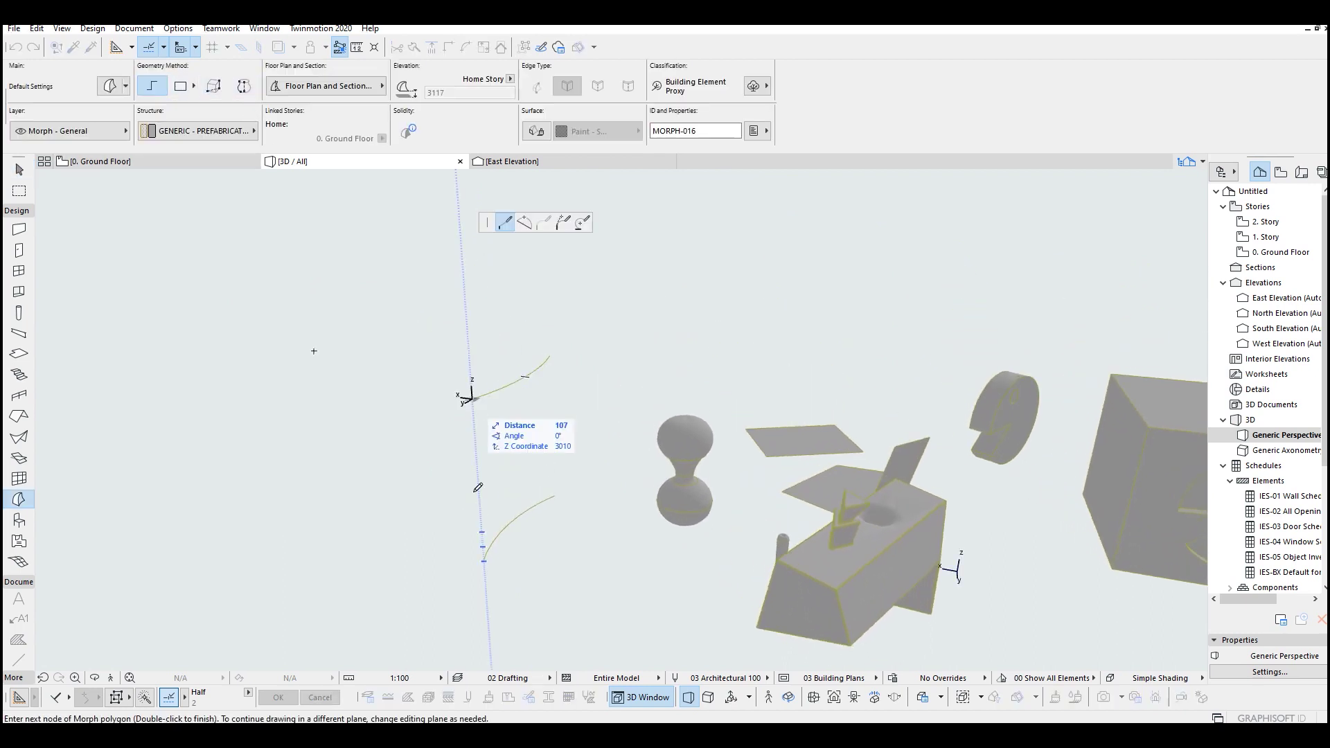
double_click(484, 561)
left_click(551, 355)
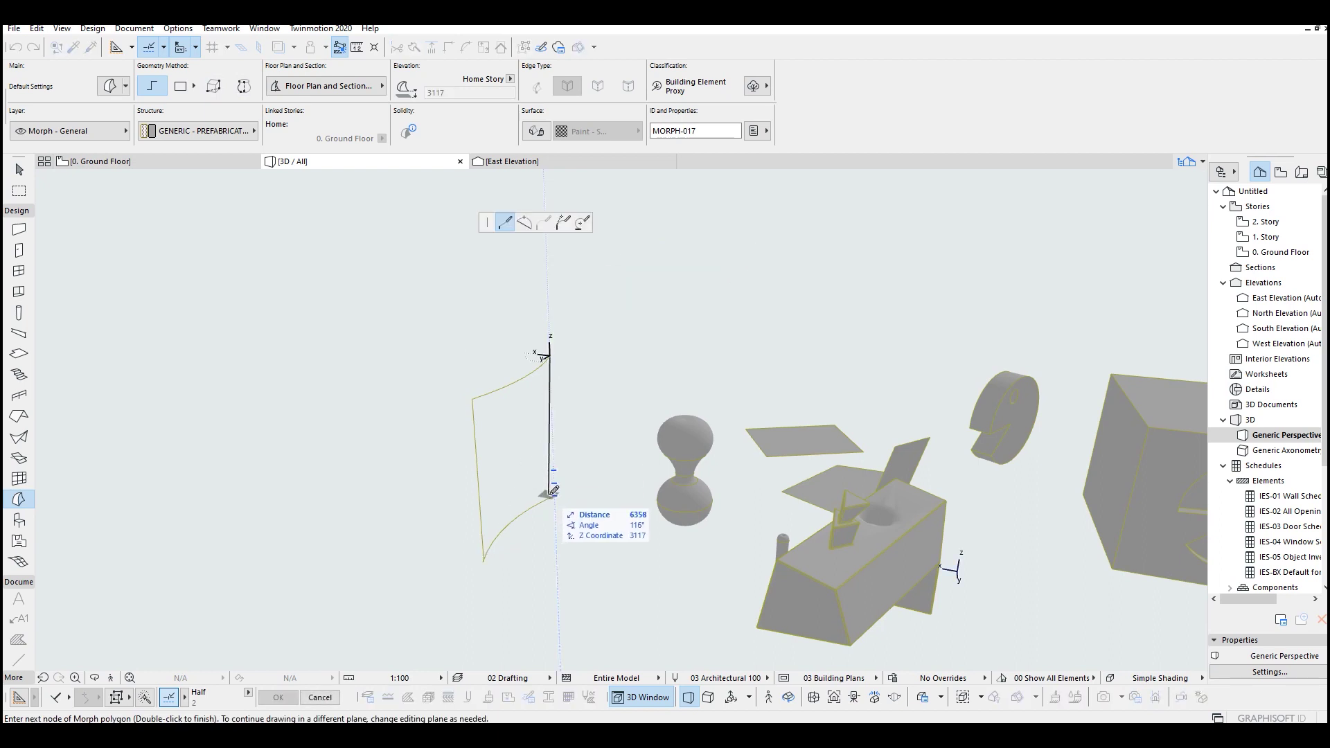
double_click(557, 490)
mouse_move(593, 475)
middle_mouse_down("shift")
mouse_move(656, 520)
mouse_move(648, 507)
middle_mouse_up("shift")
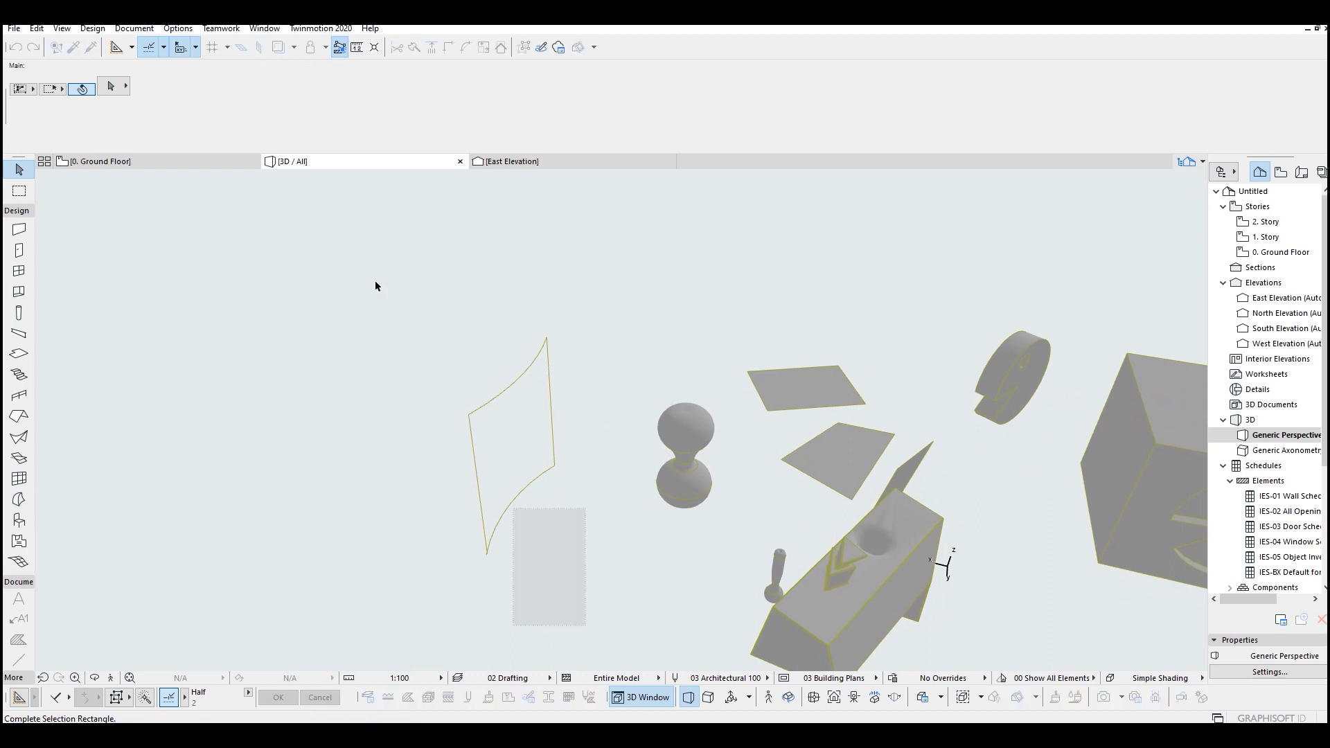
left_click_drag(586, 624, 371, 247)
right_click(516, 379)
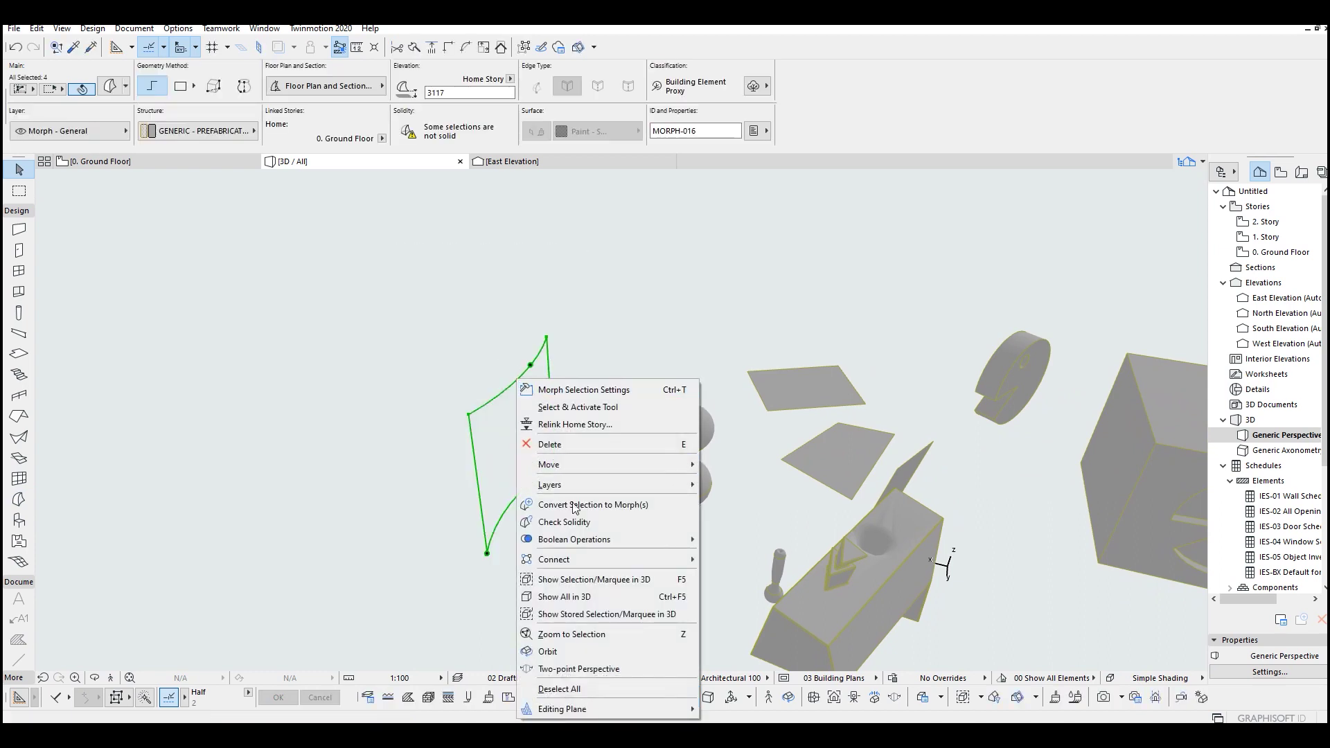
mouse_move(573, 539)
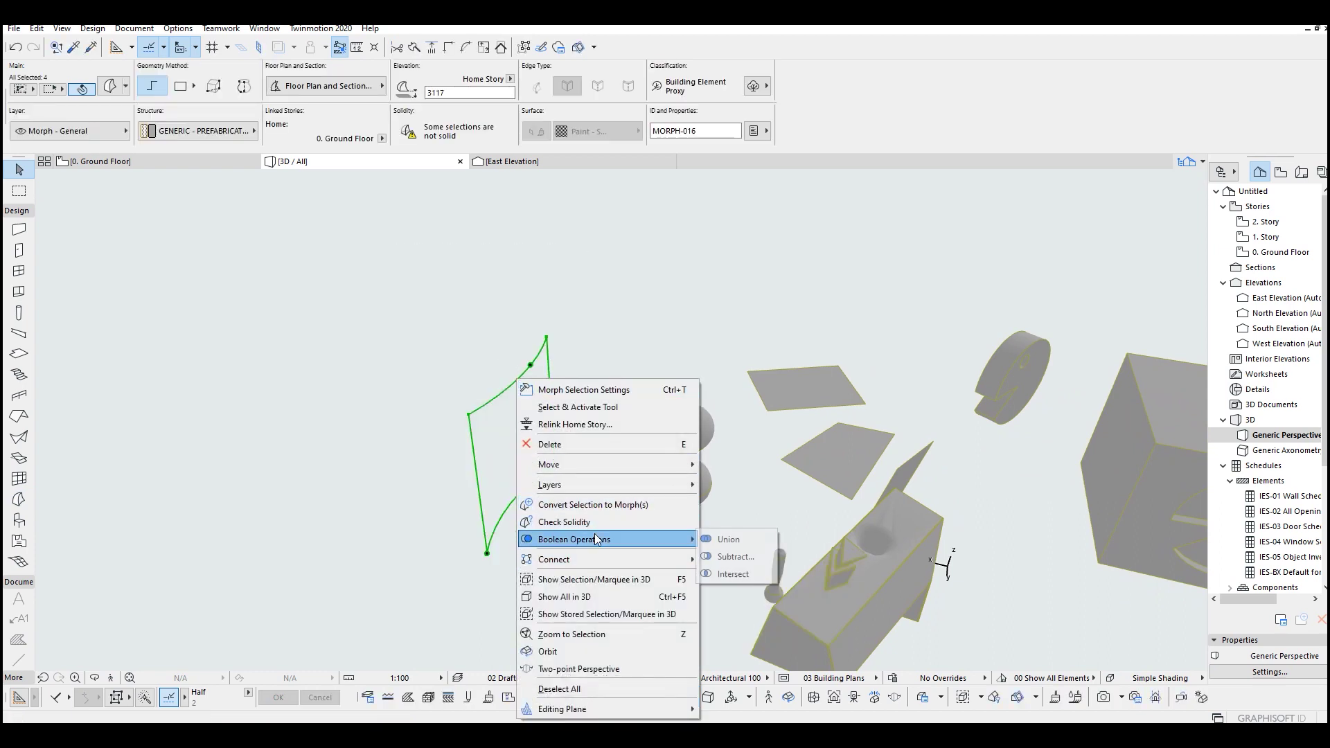
- Union the two arcs and two edges into a single closed frame morph
left_click(744, 556)
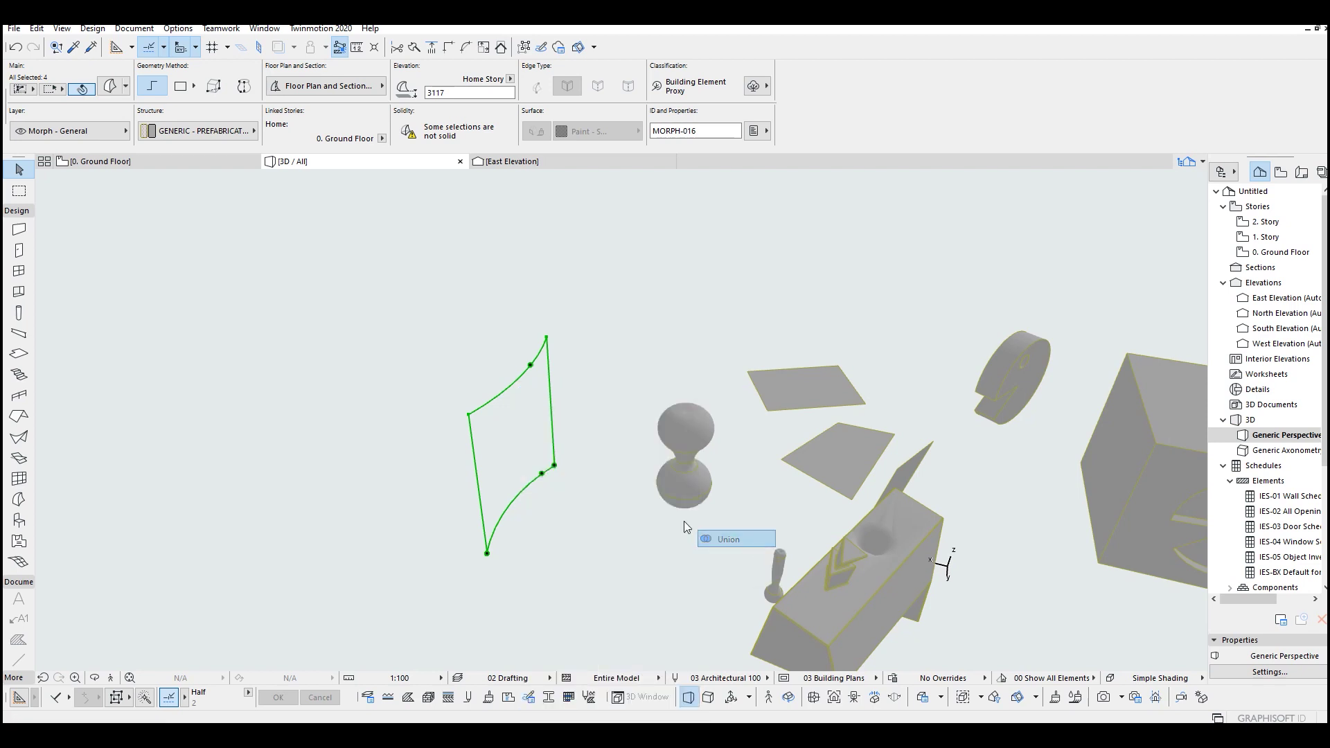
left_click(536, 478)
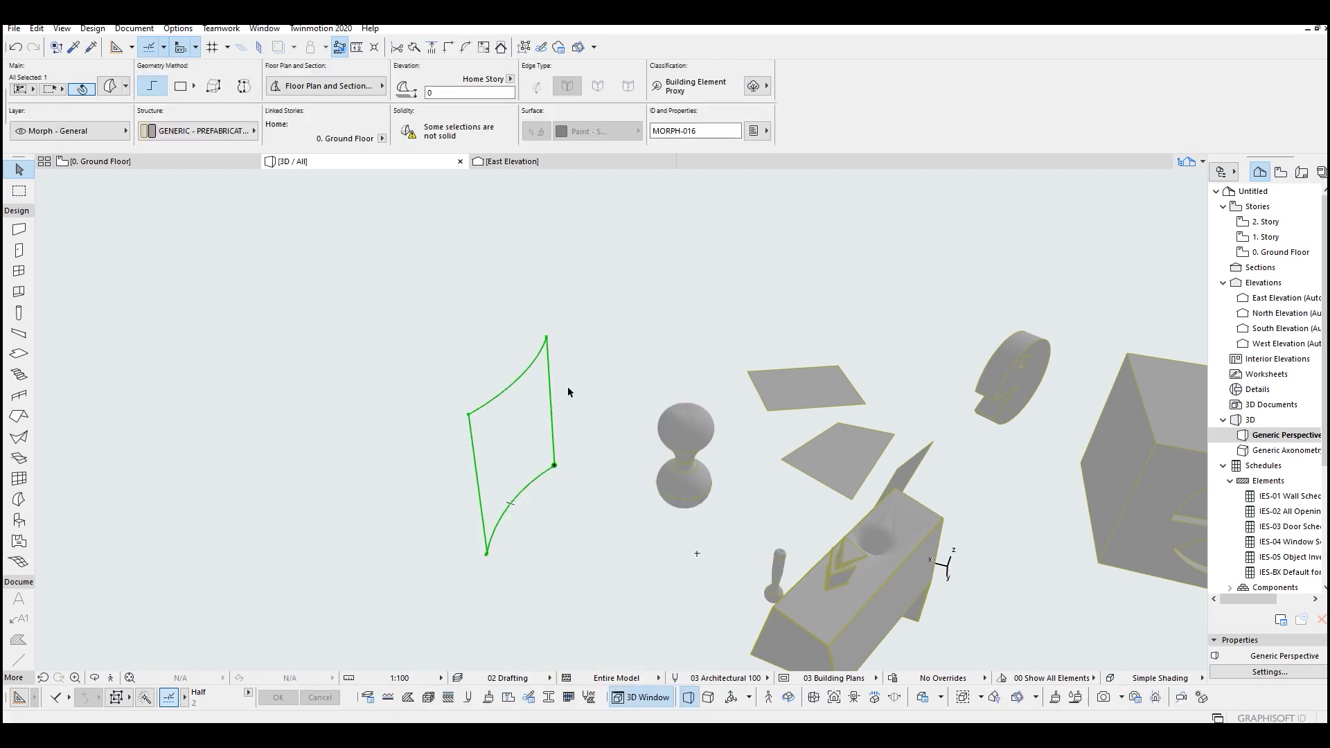
middle_click_drag(568, 385, 662, 394, "shift")
left_click(62, 29)
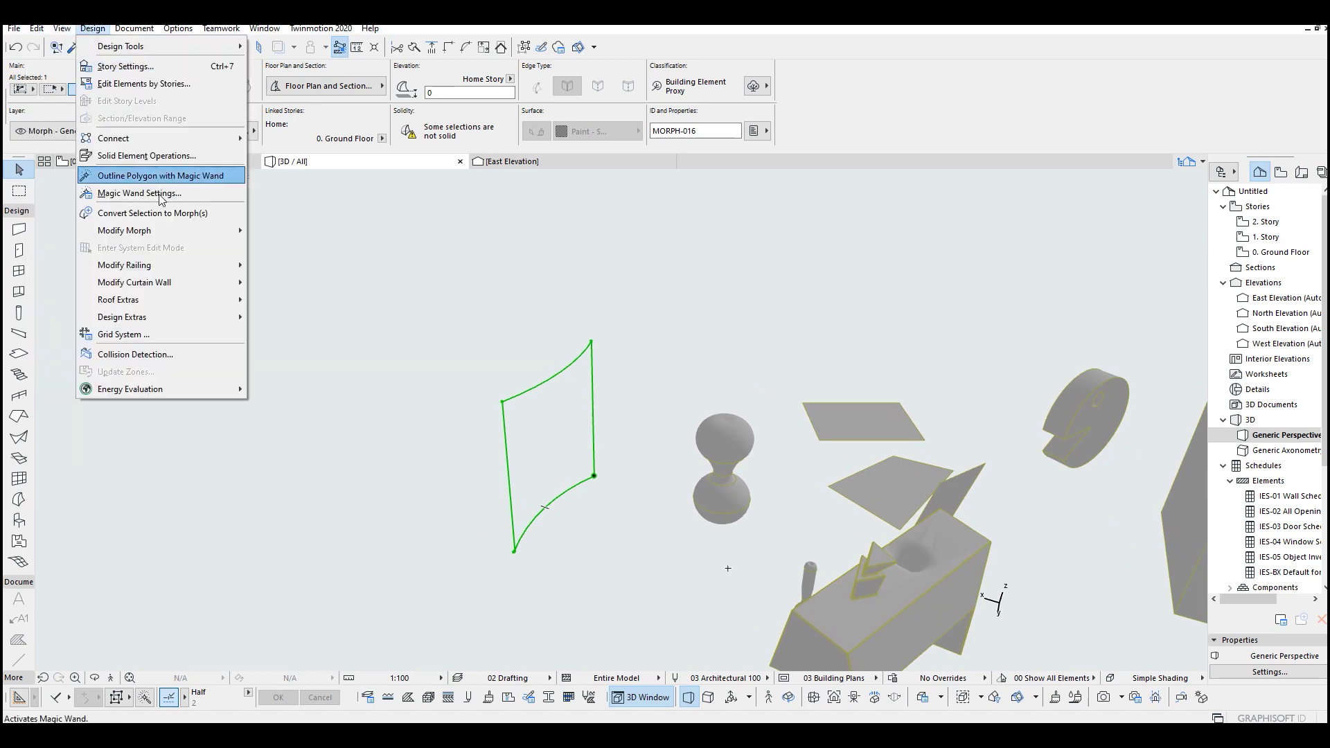
mouse_move(125, 229)
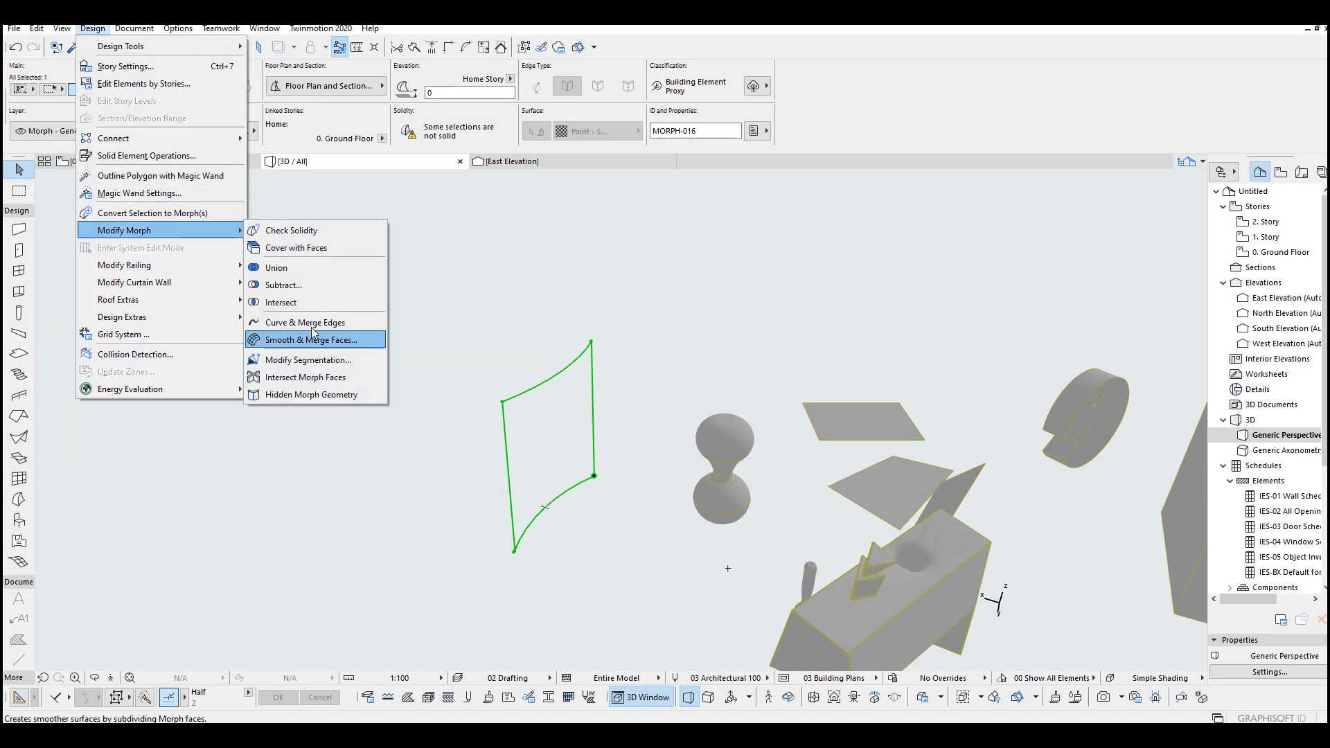
left_click(298, 251)
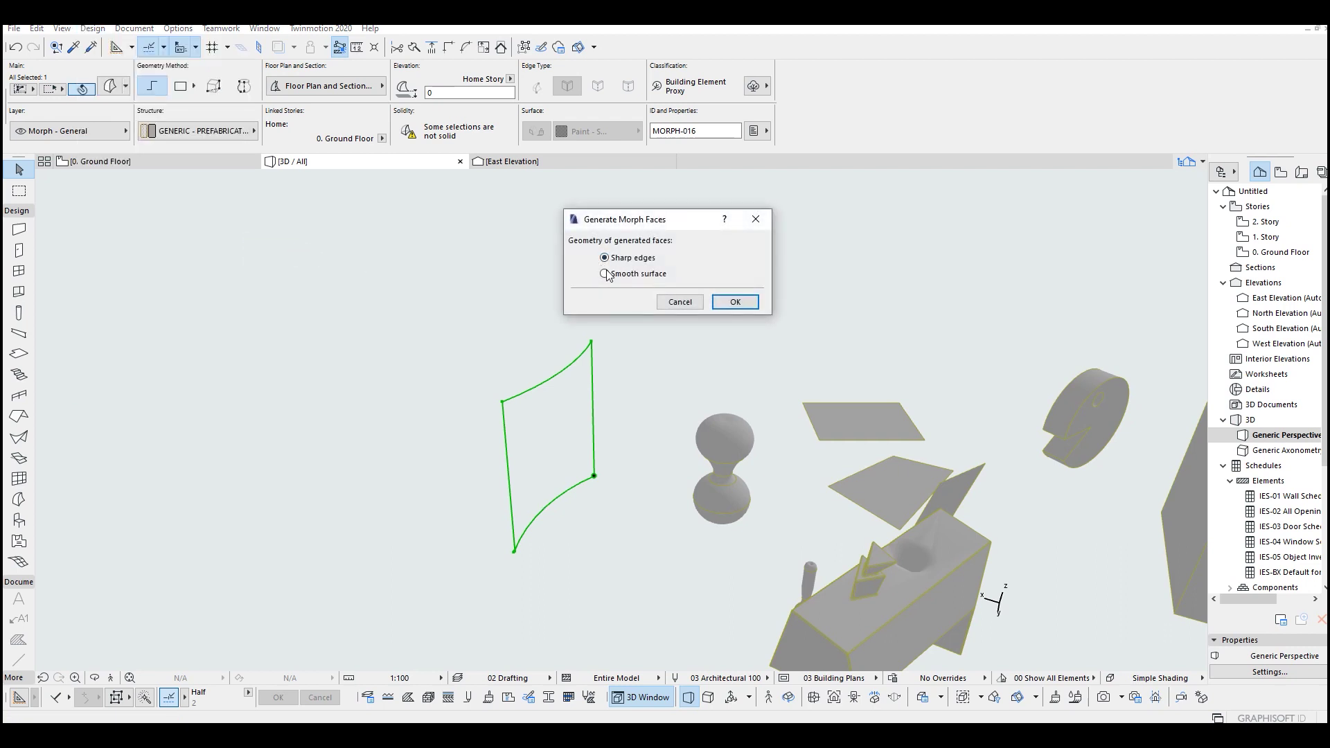
left_click(736, 303)
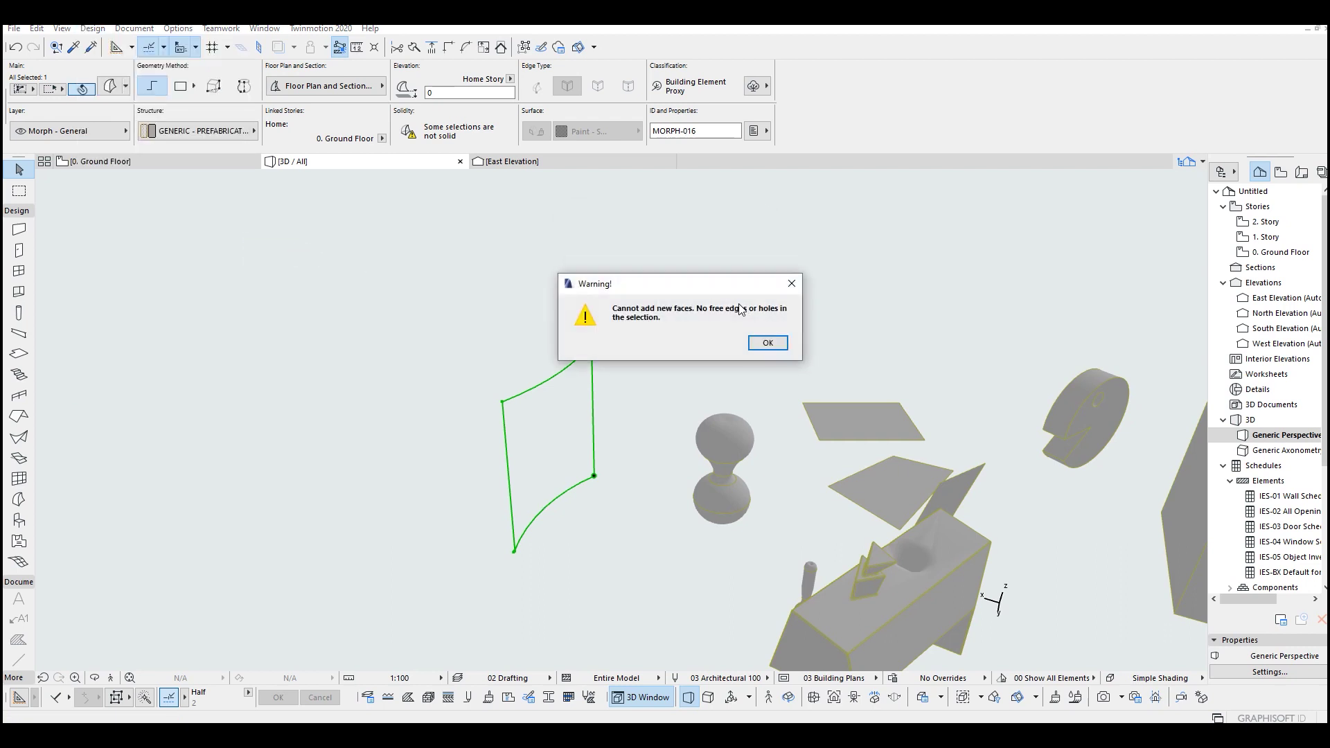
left_click(769, 344)
right_click(561, 375)
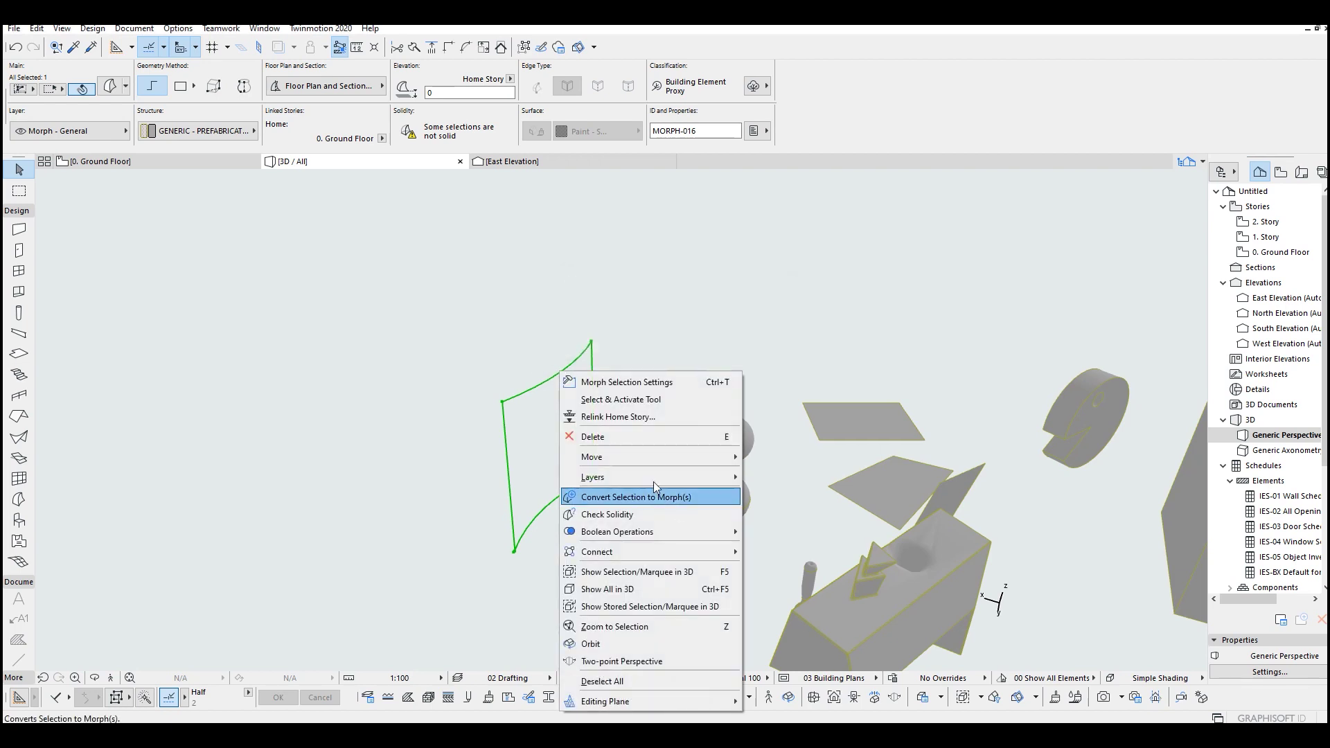
left_click(623, 516)
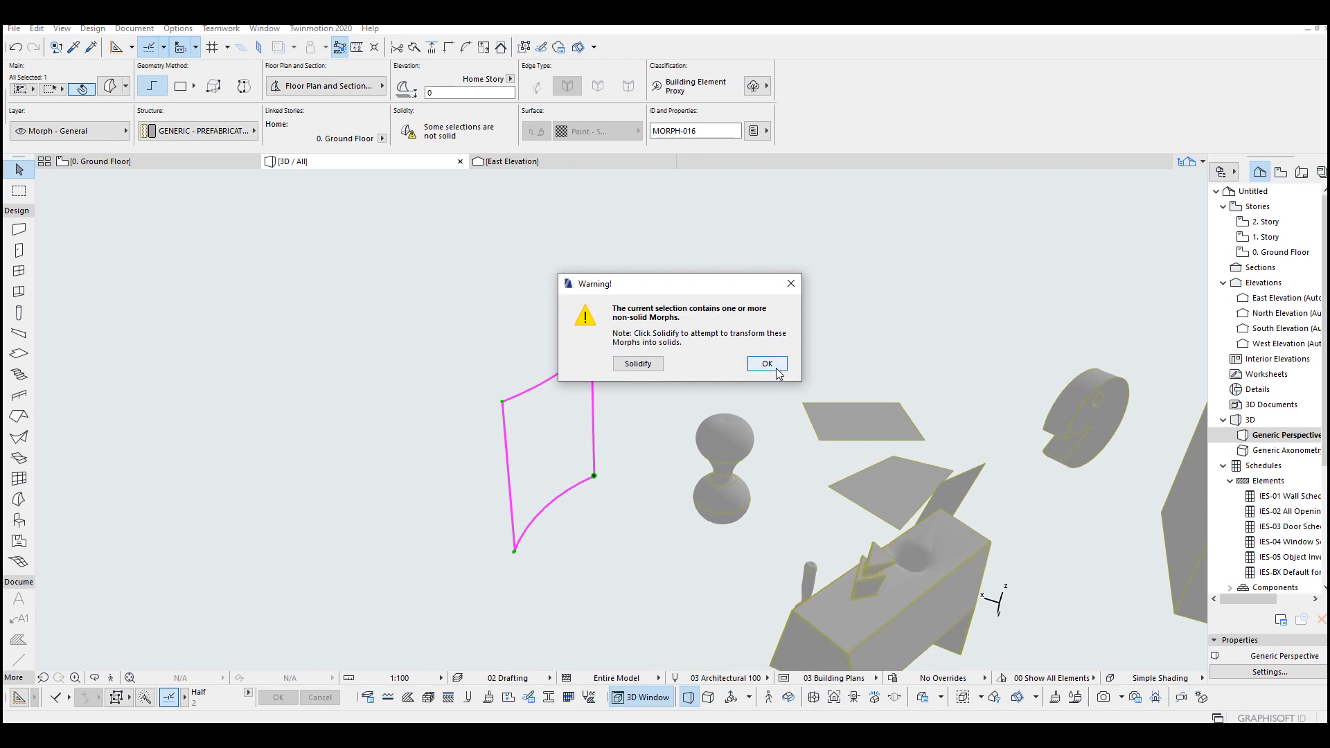
left_click(767, 364)
scroll(702, 365, "up", 3)
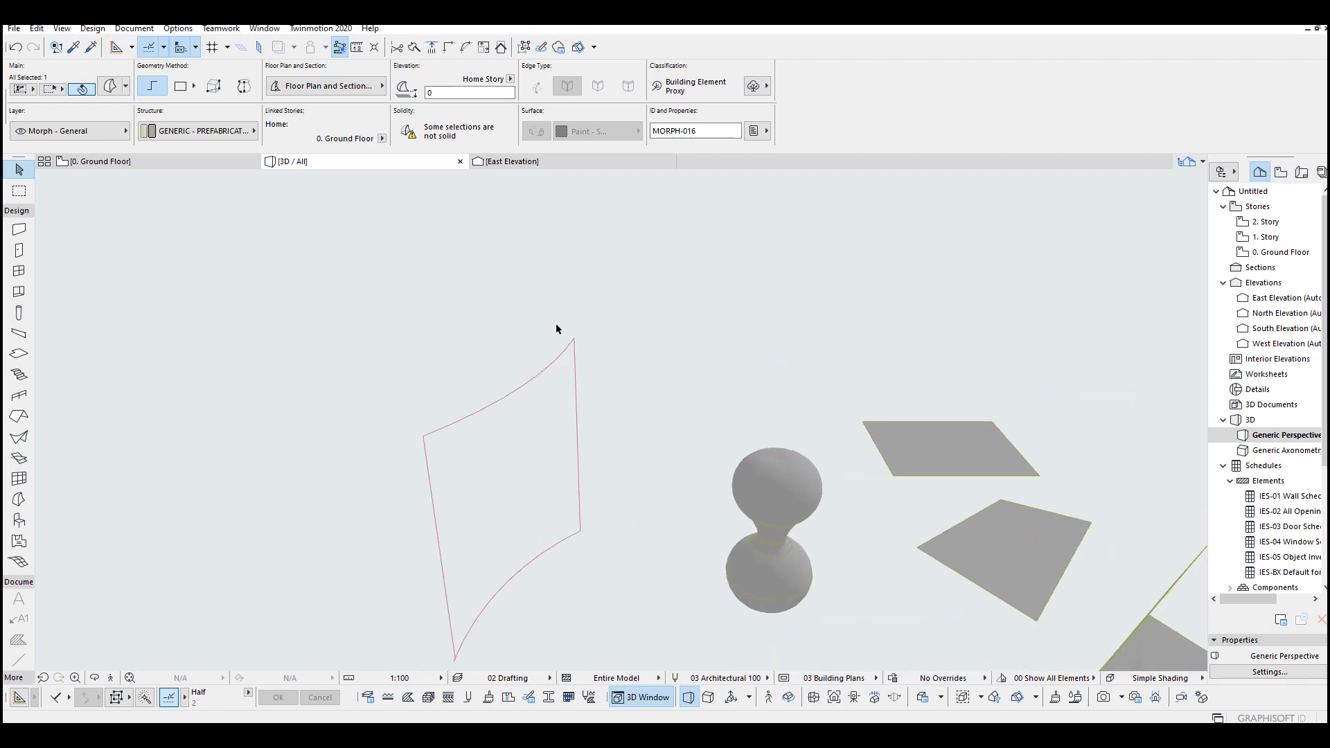
scroll(557, 327, "up", 3)
key("shift+f")
key("Up")
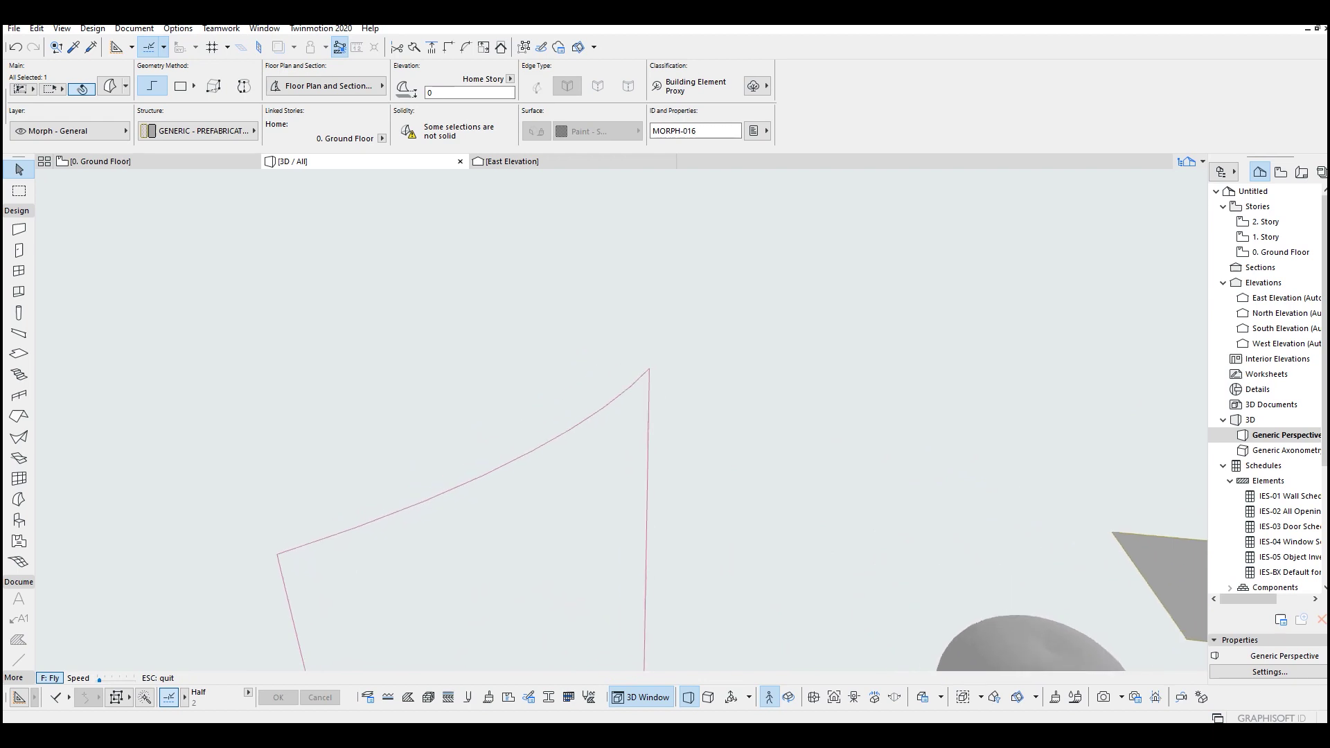
key("Left")
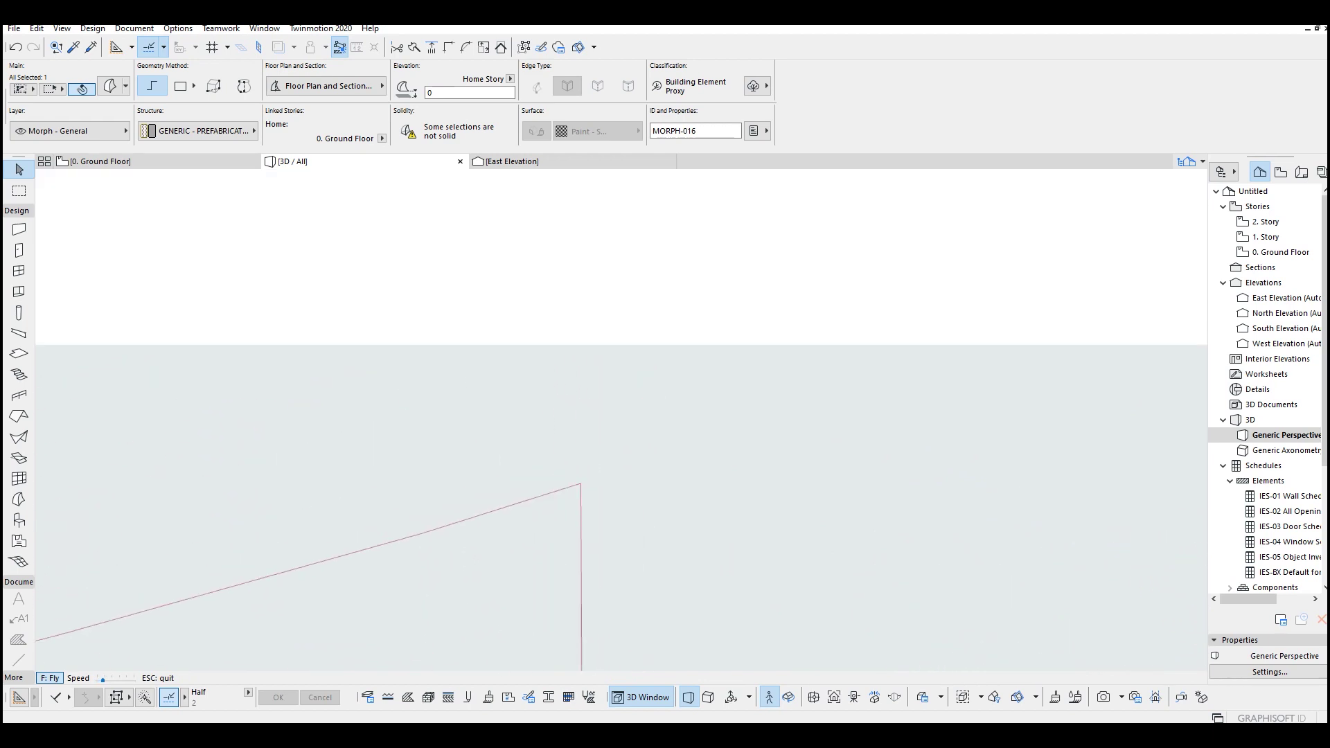
key("Escape")
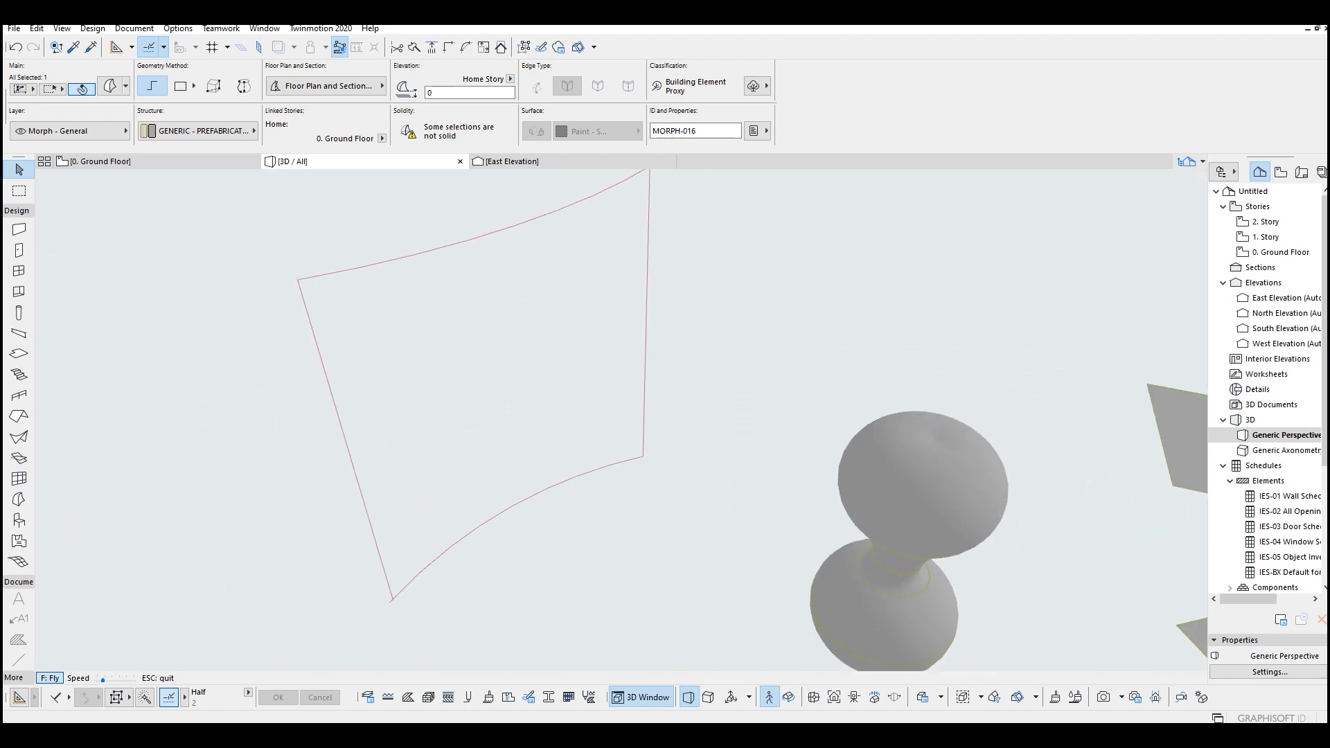
scroll(496, 610, "up", 3)
key("shift+F3")
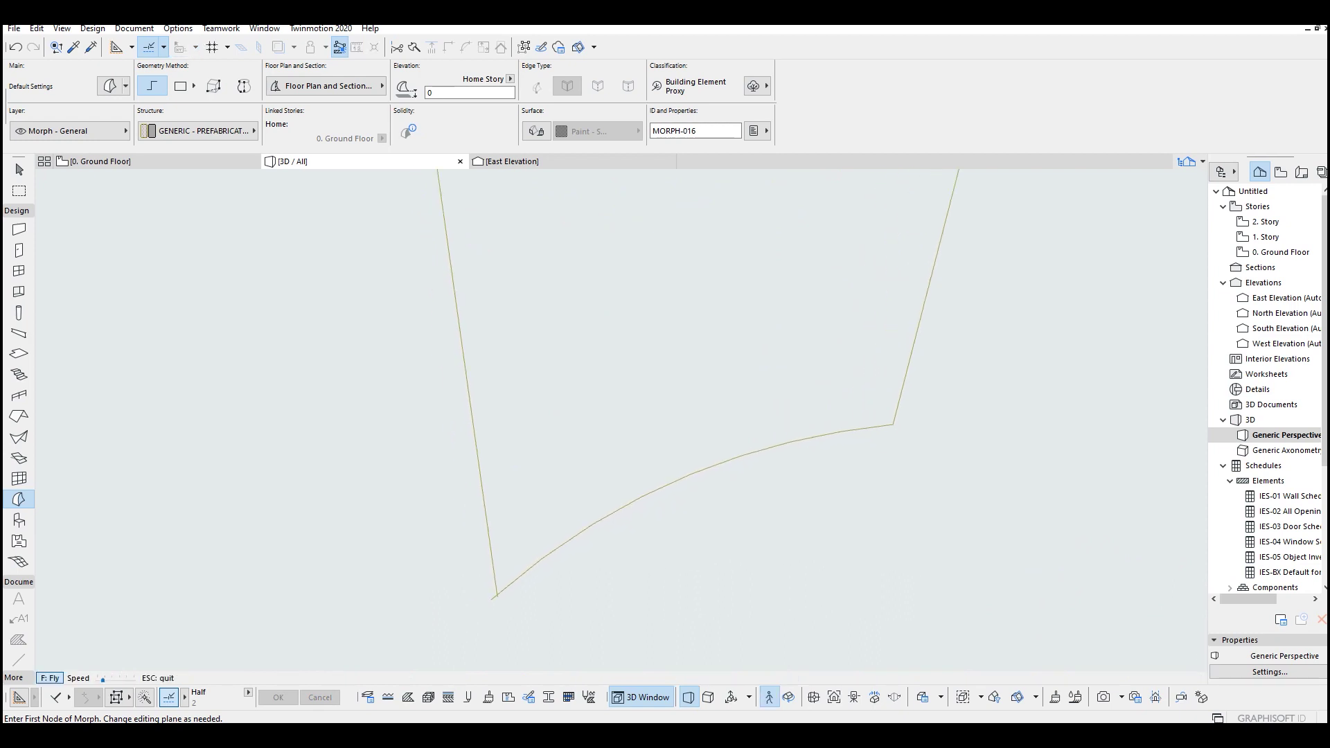
key("Escape")
left_click(630, 448)
left_click(370, 260)
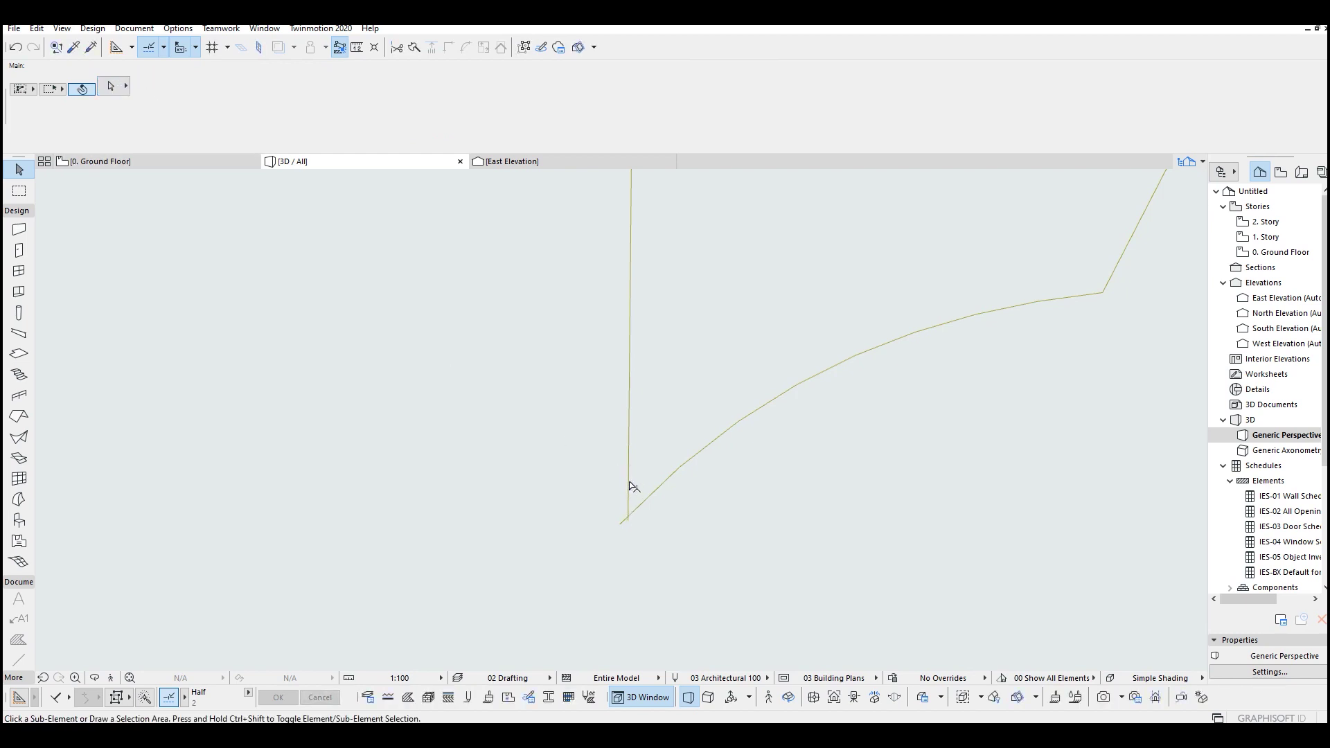
left_click(629, 520)
left_click(713, 589)
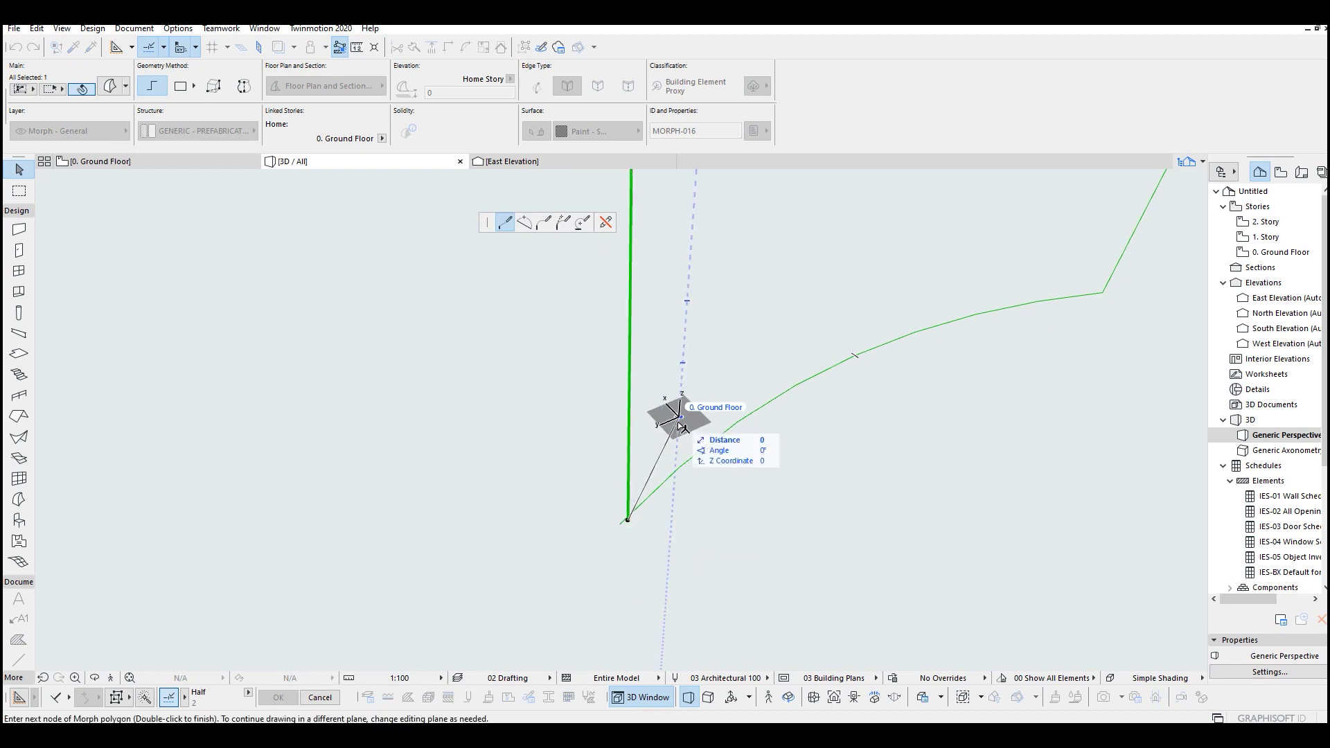
left_click(680, 415)
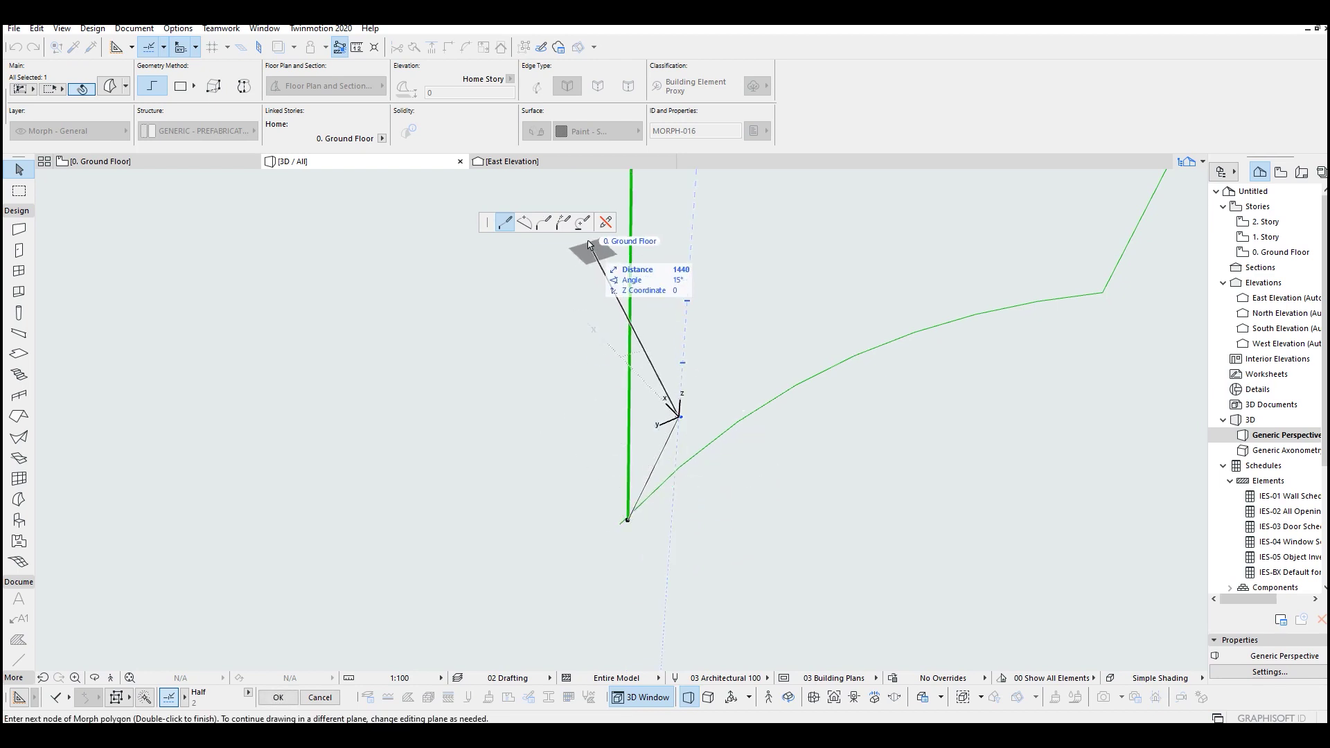
key("Escape")
left_click(627, 520)
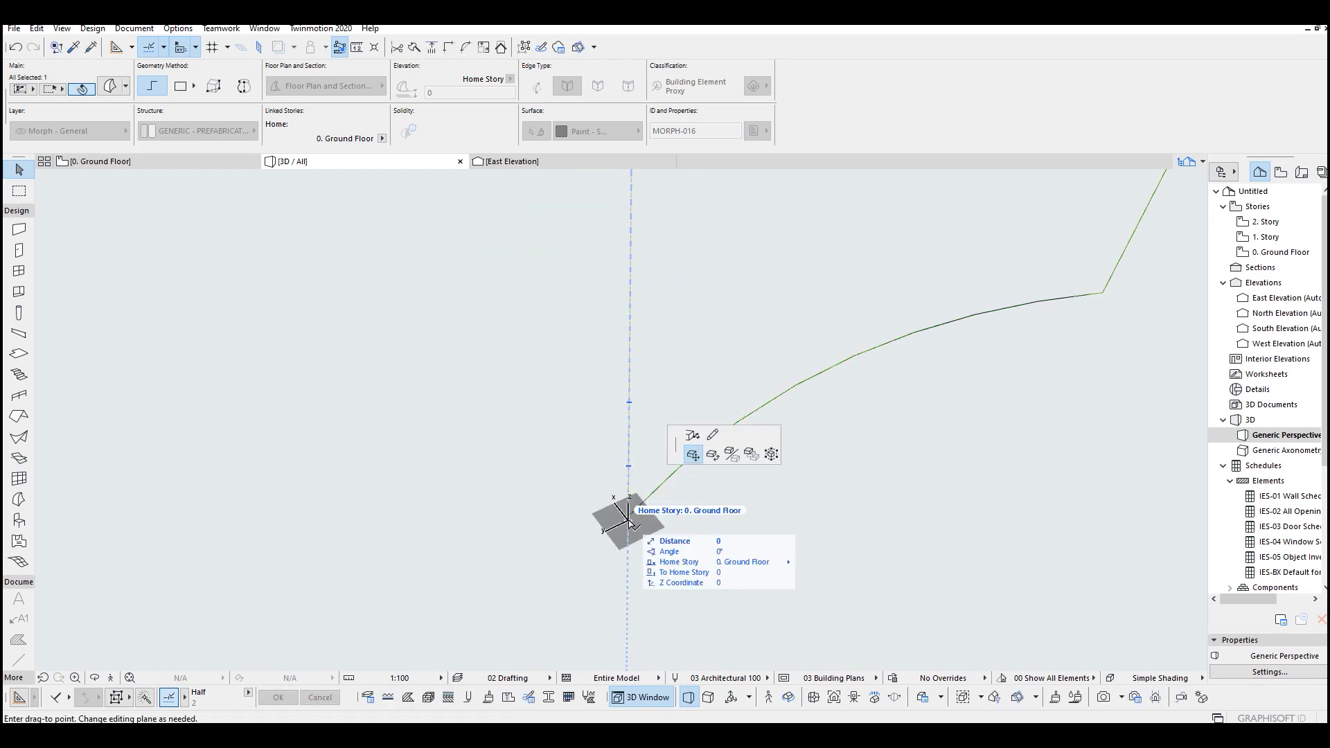
left_click(665, 431)
key("Escape")
key("Escape")
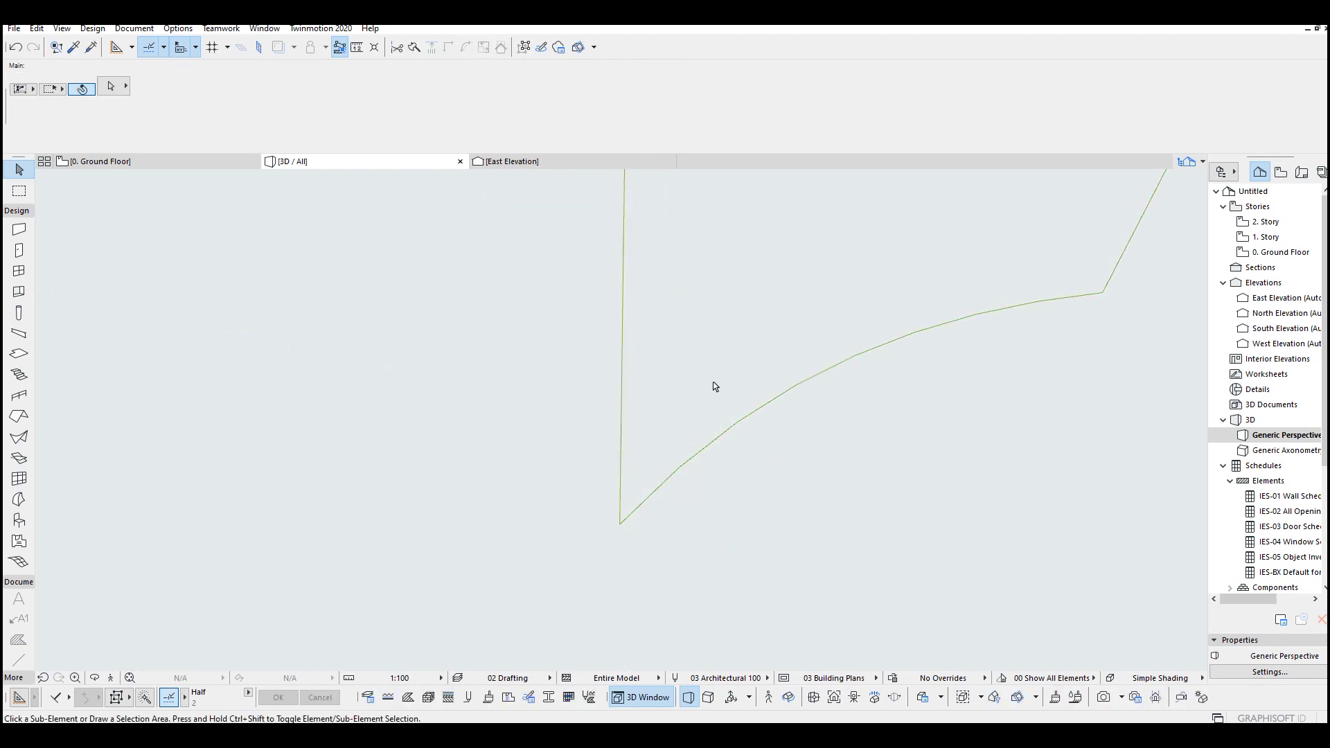
mouse_move(713, 386)
middle_mouse_down("shift")
mouse_move(846, 288)
mouse_move(1019, 371)
mouse_move(1003, 339)
mouse_move(625, 395)
middle_mouse_up("shift")
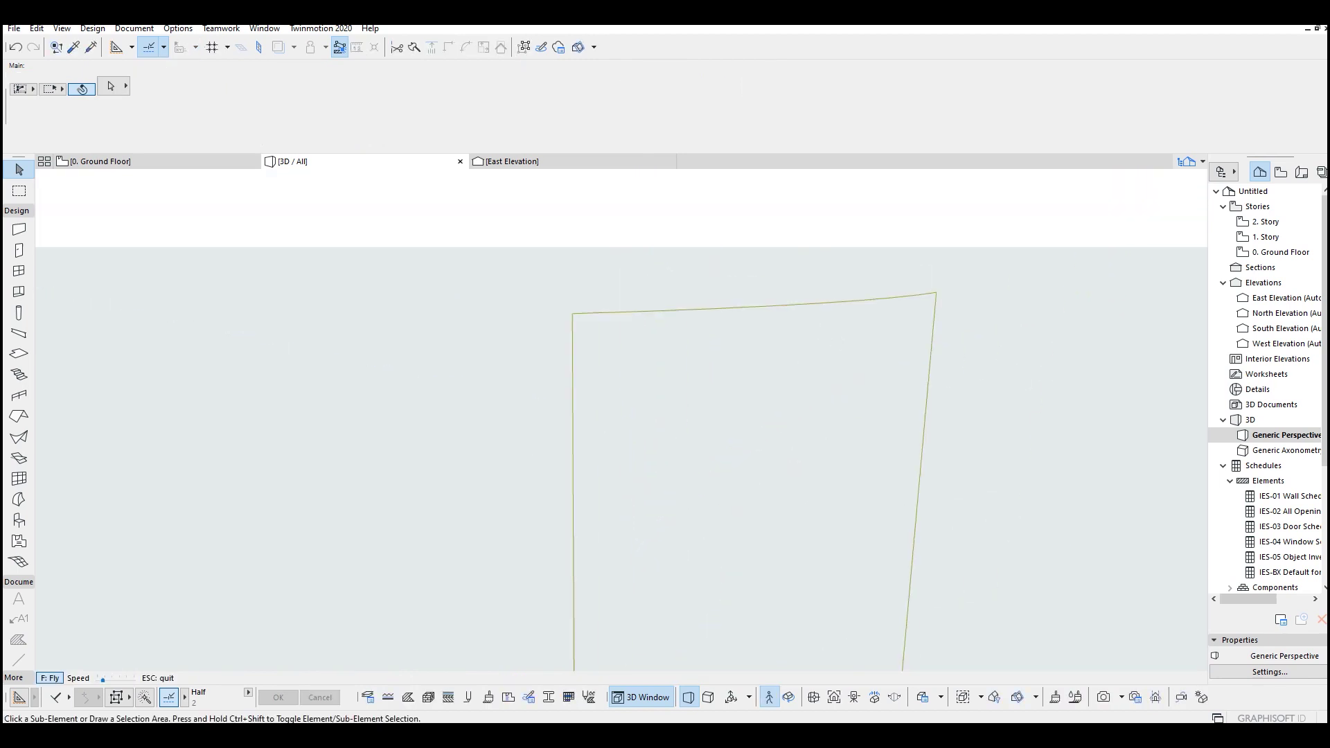
left_click(705, 340)
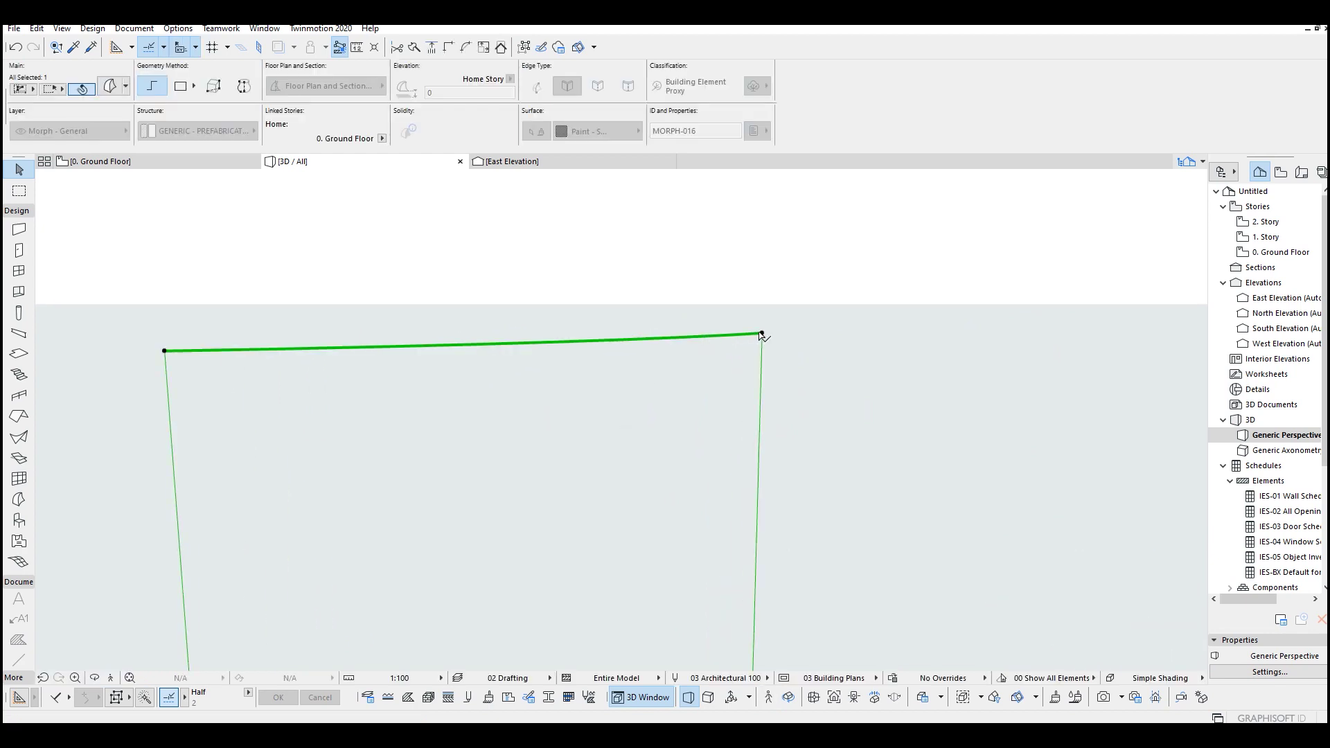
left_click(759, 335)
left_click(766, 310)
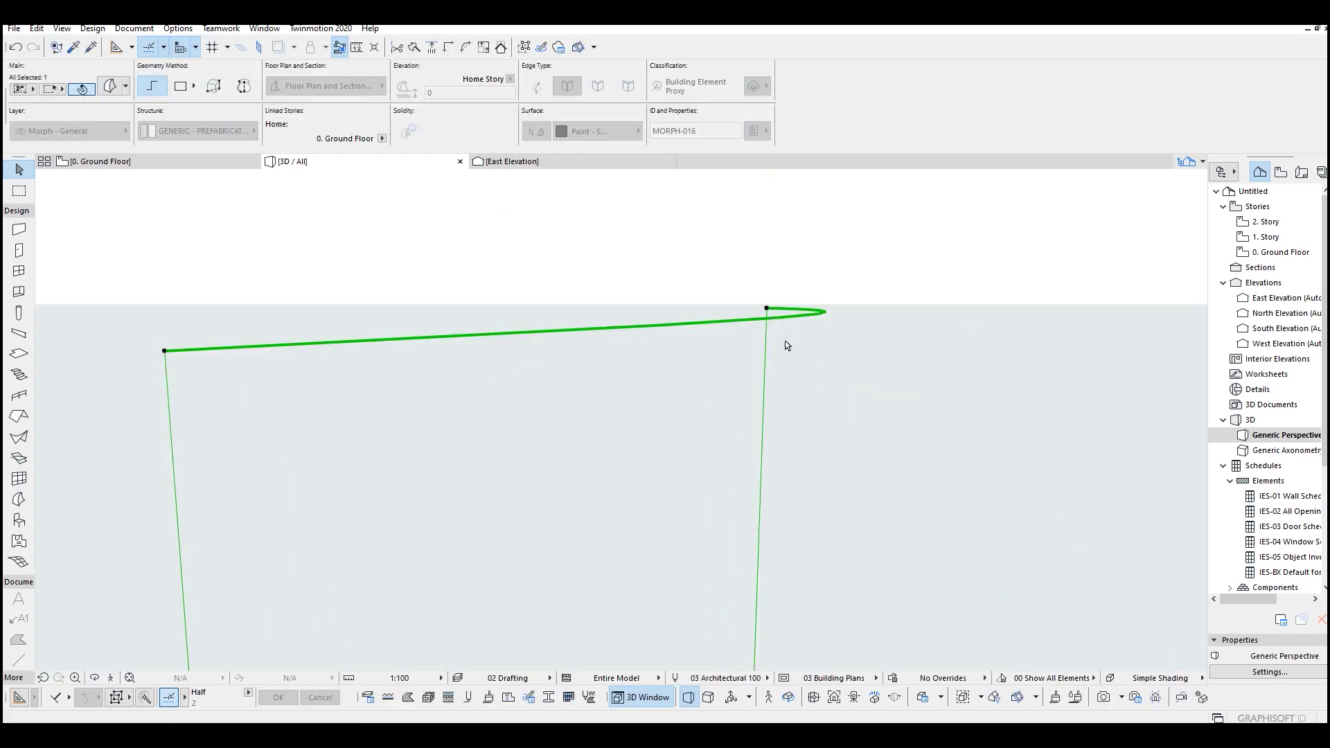
key("ctrl+z")
left_click(475, 291)
scroll(537, 426, "down", 2)
scroll(539, 453, "down", 2)
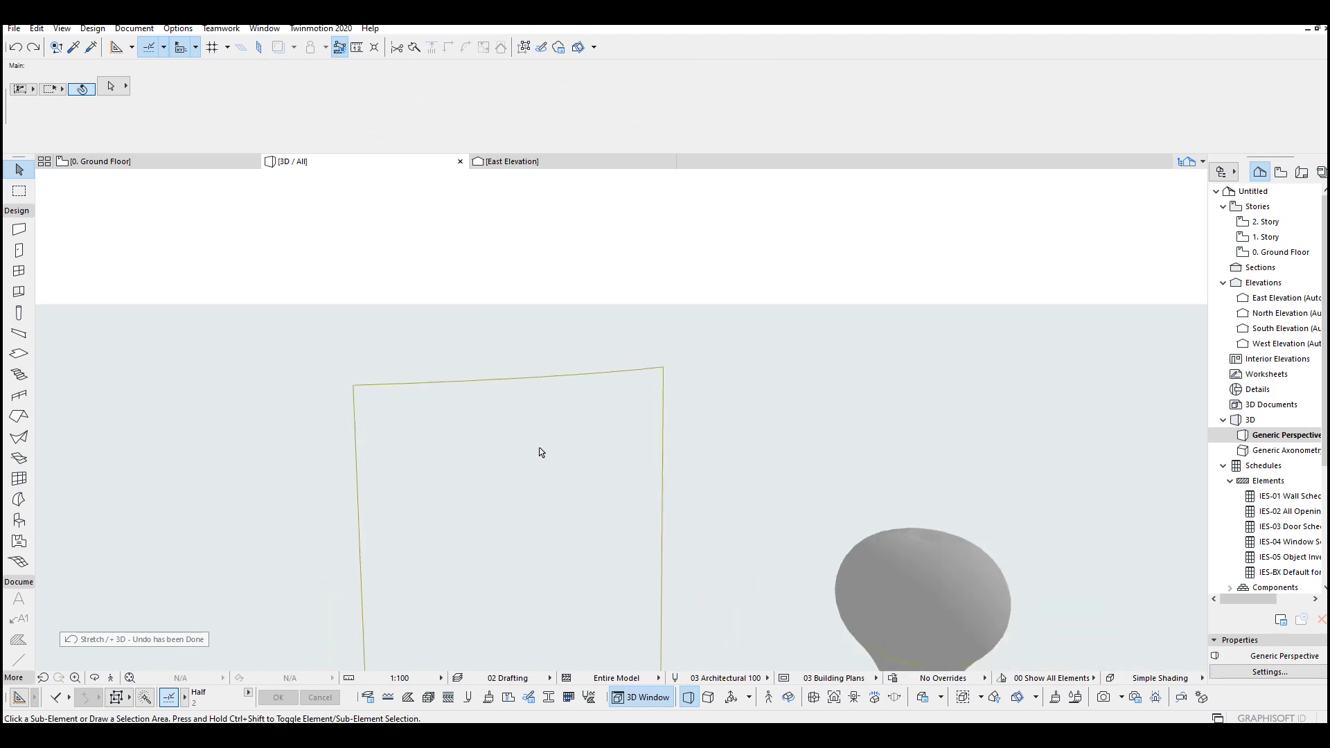
middle_click_drag(537, 446, 623, 429, "shift")
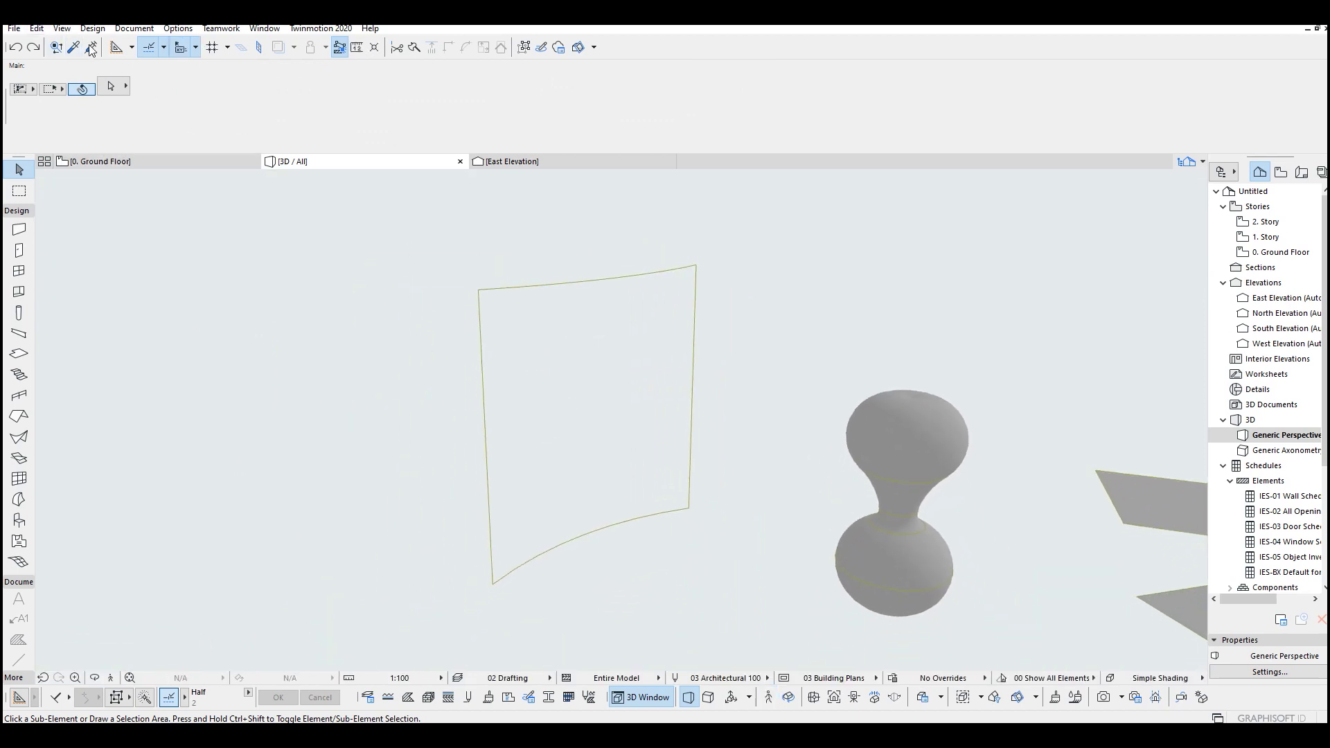
left_click(523, 285)
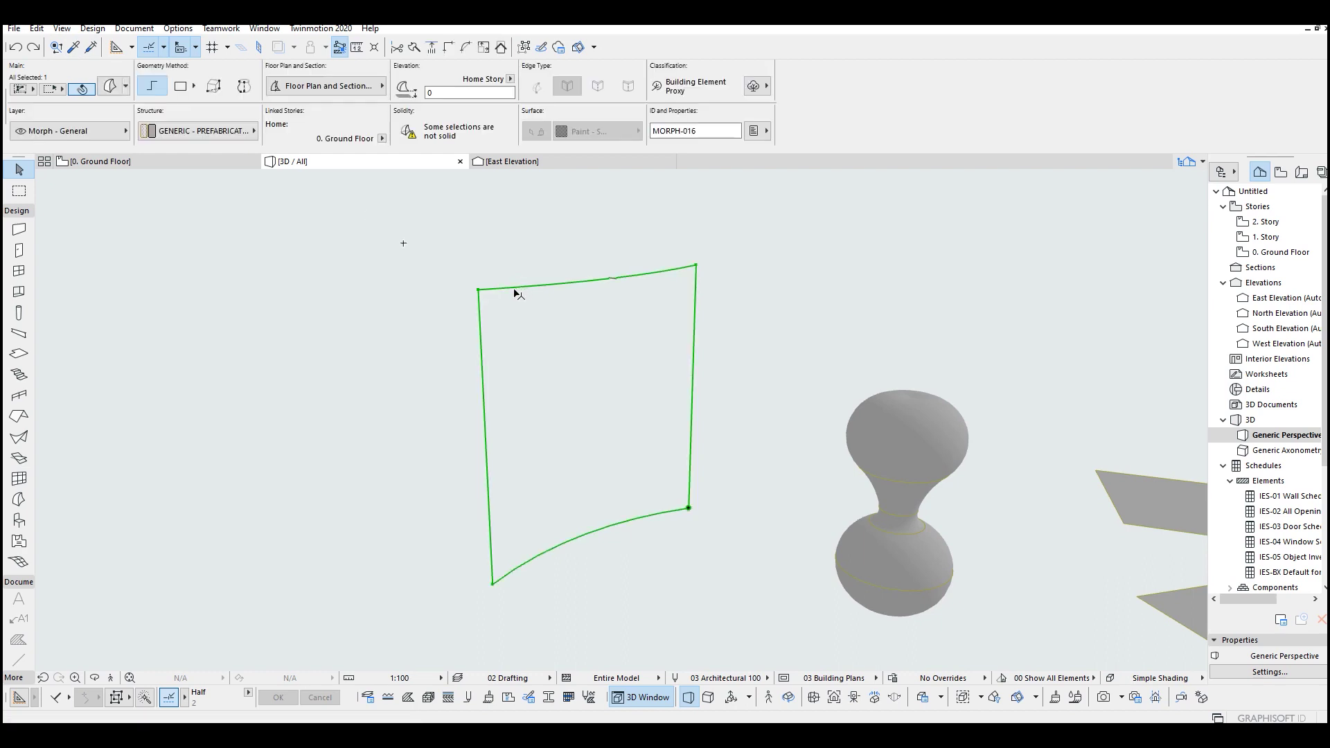
- Cover the curved frame morph with faces via Modify Morph > Cover with Faces
left_click(62, 28)
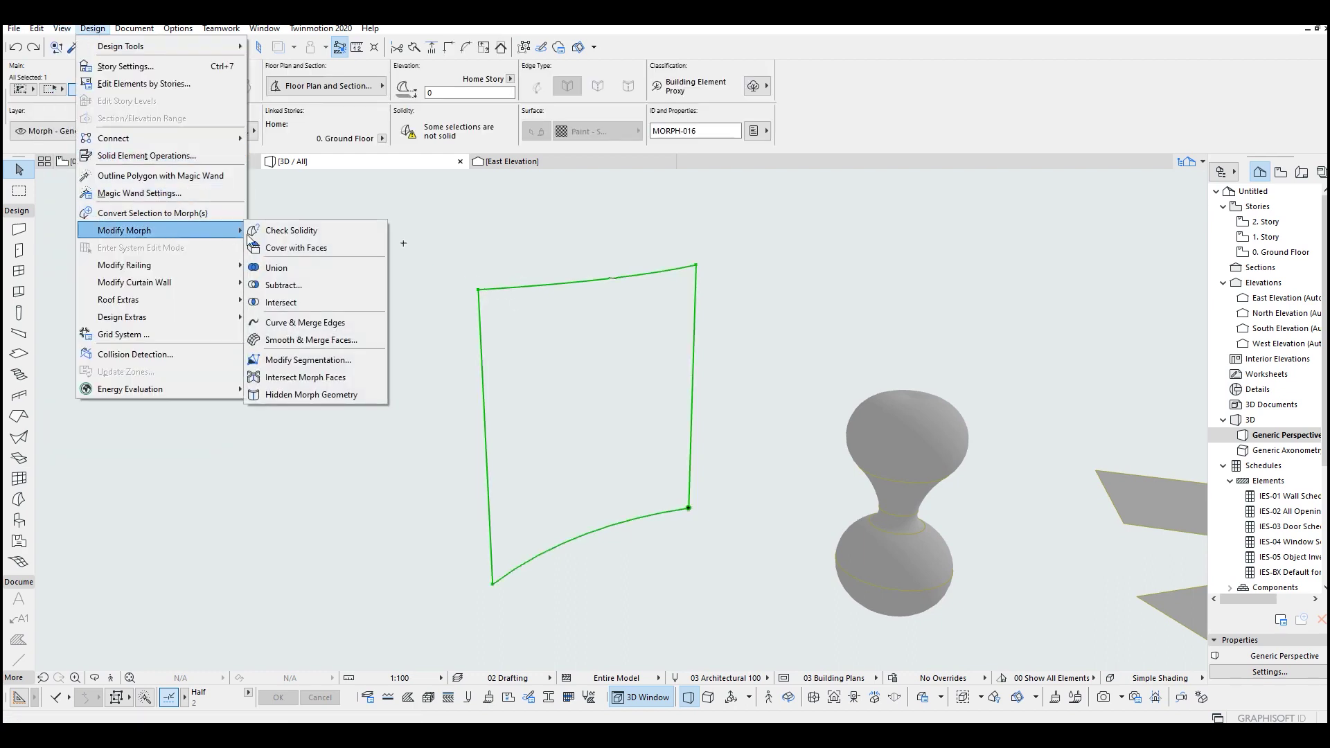
left_click(312, 248)
left_click(734, 302)
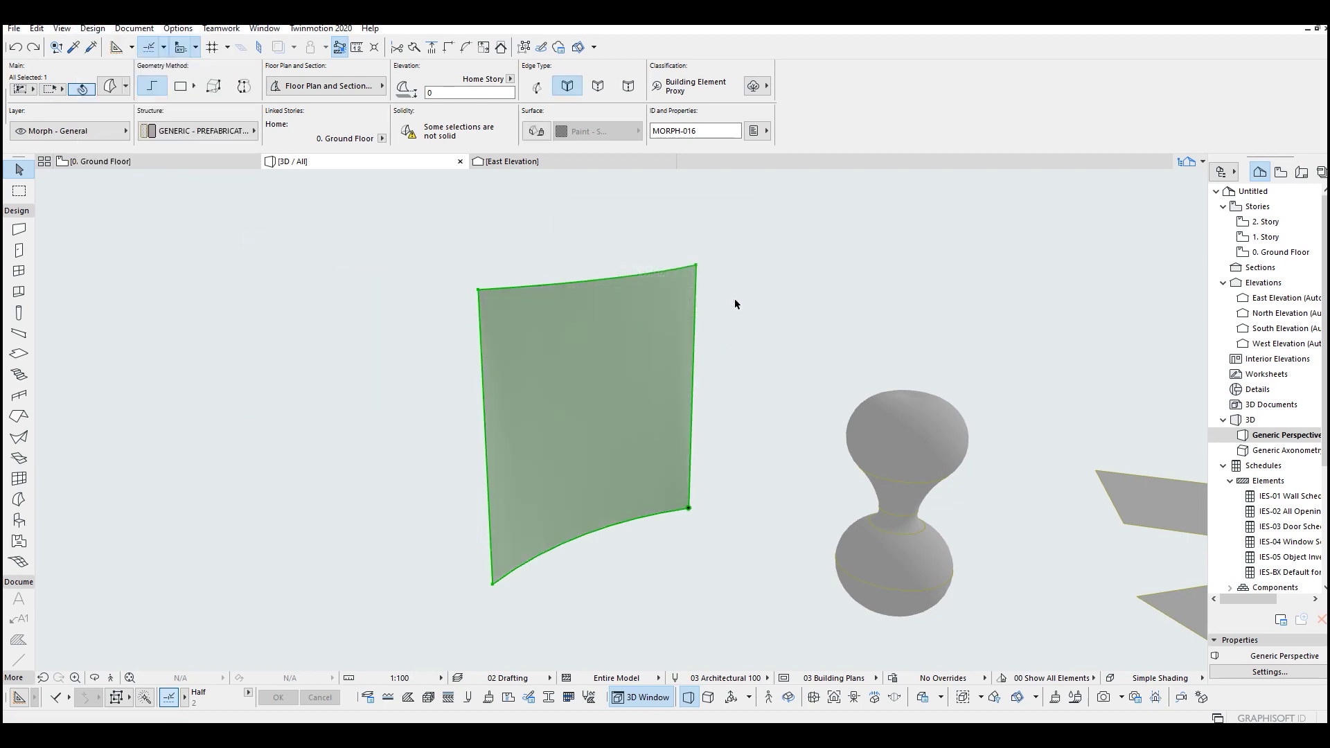
mouse_move(734, 301)
middle_mouse_down("shift")
mouse_move(196, 436)
mouse_move(1015, 222)
mouse_move(790, 326)
middle_mouse_up("shift")
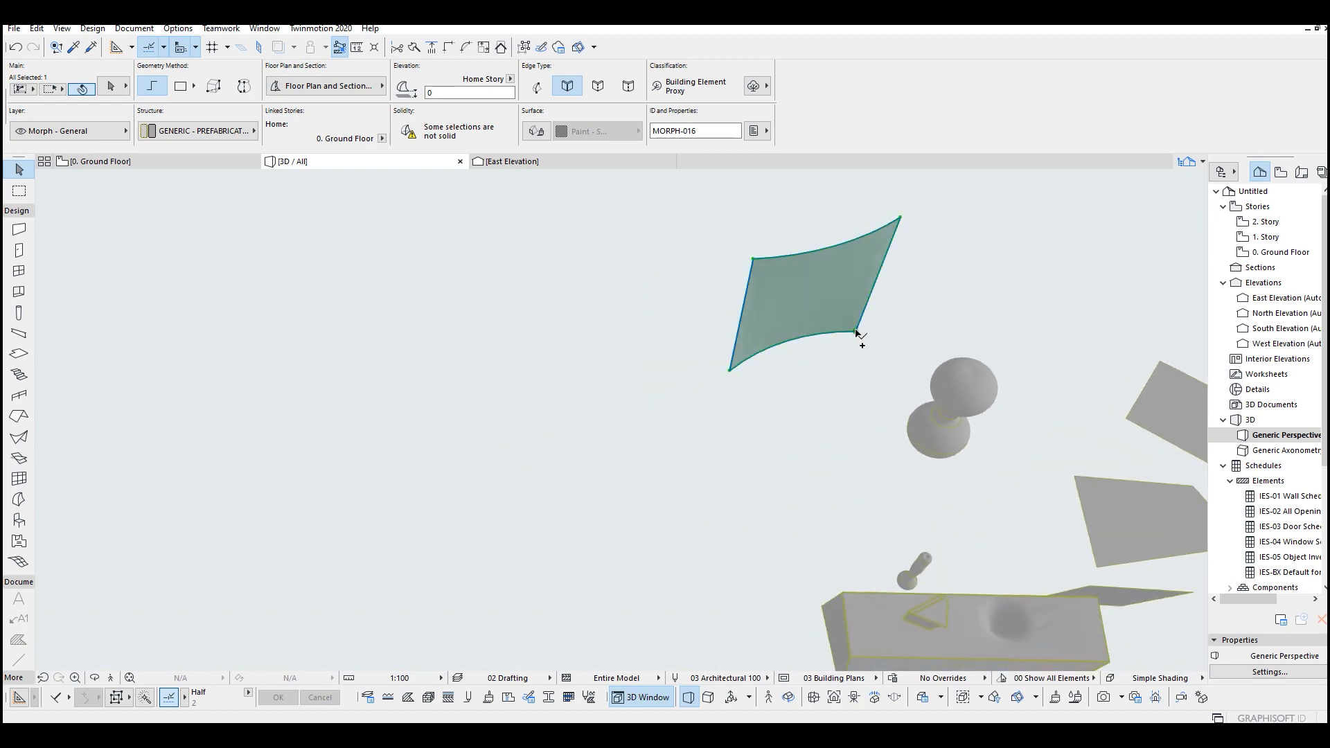
- Copy the surface further left, strip its faces, and cover the copy with faces again
left_click_drag(856, 332, 503, 442, "ctrl")
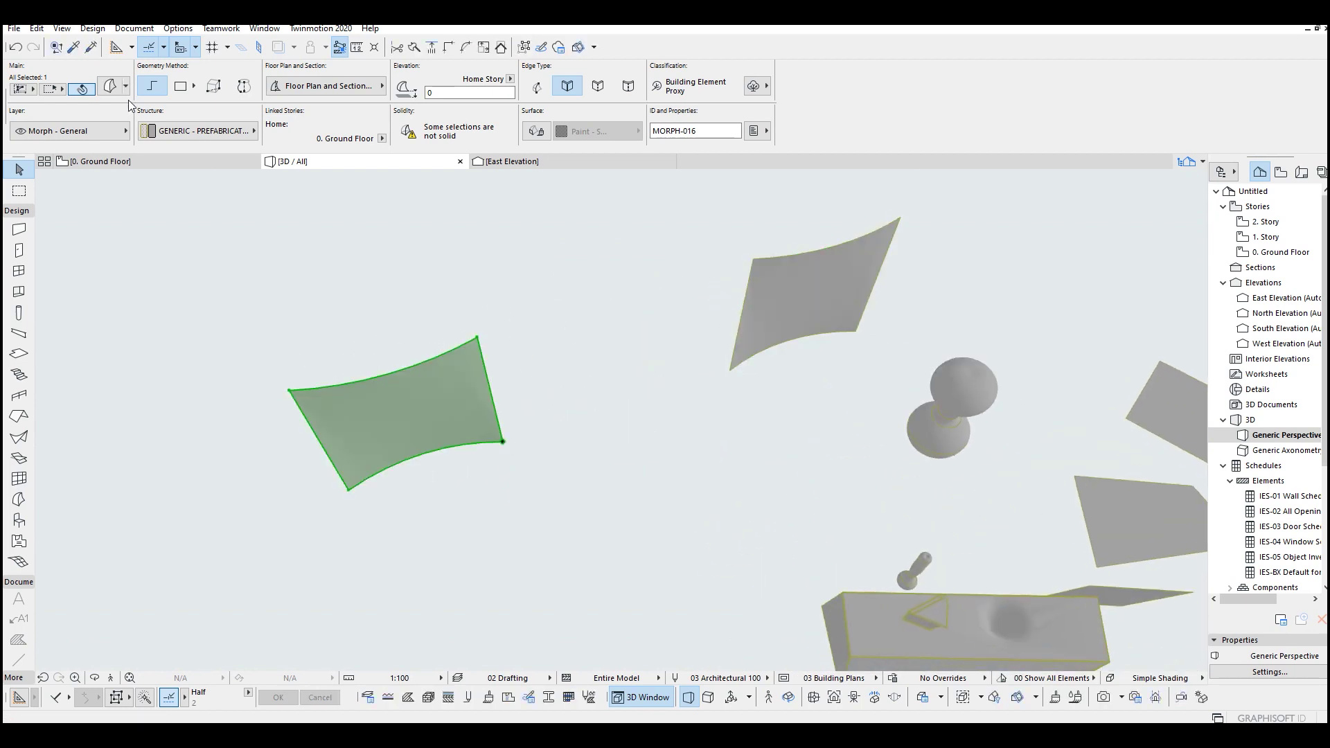
key("Escape")
left_click(398, 406)
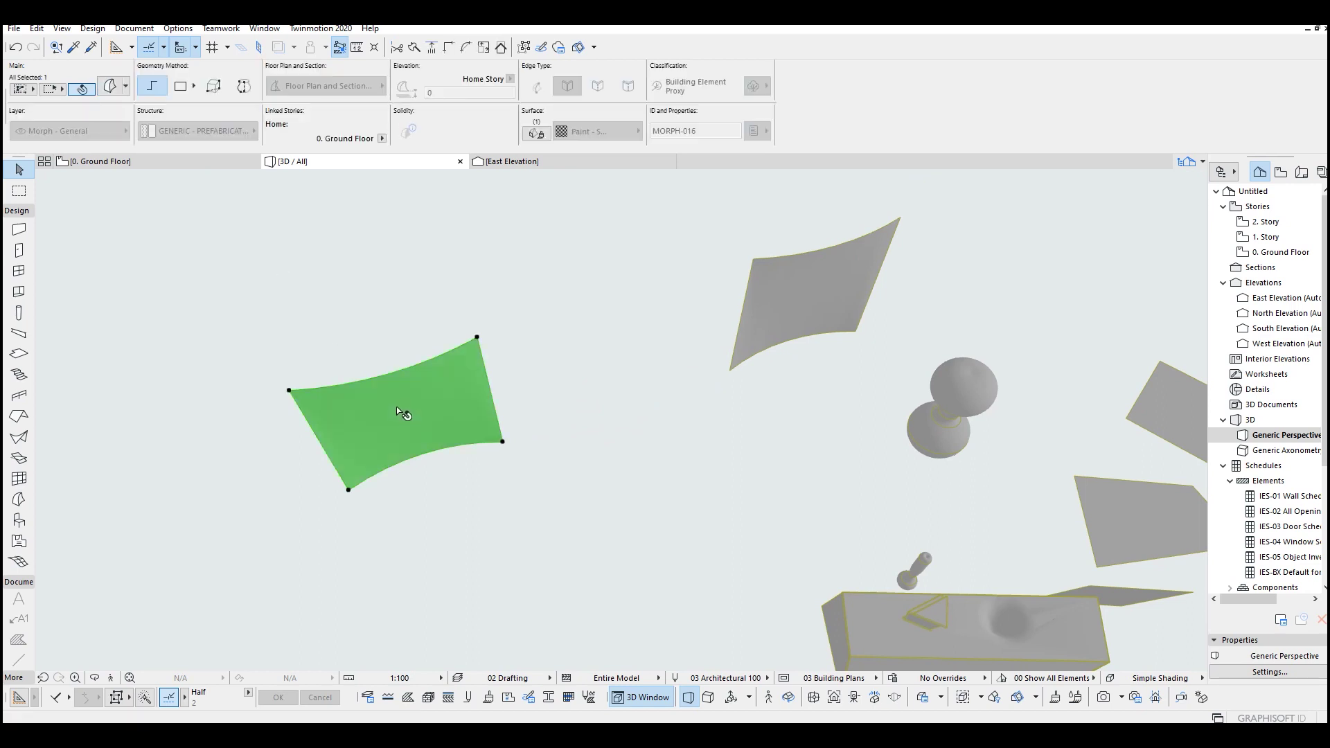
key("ctrl+shift")
left_click(120, 78)
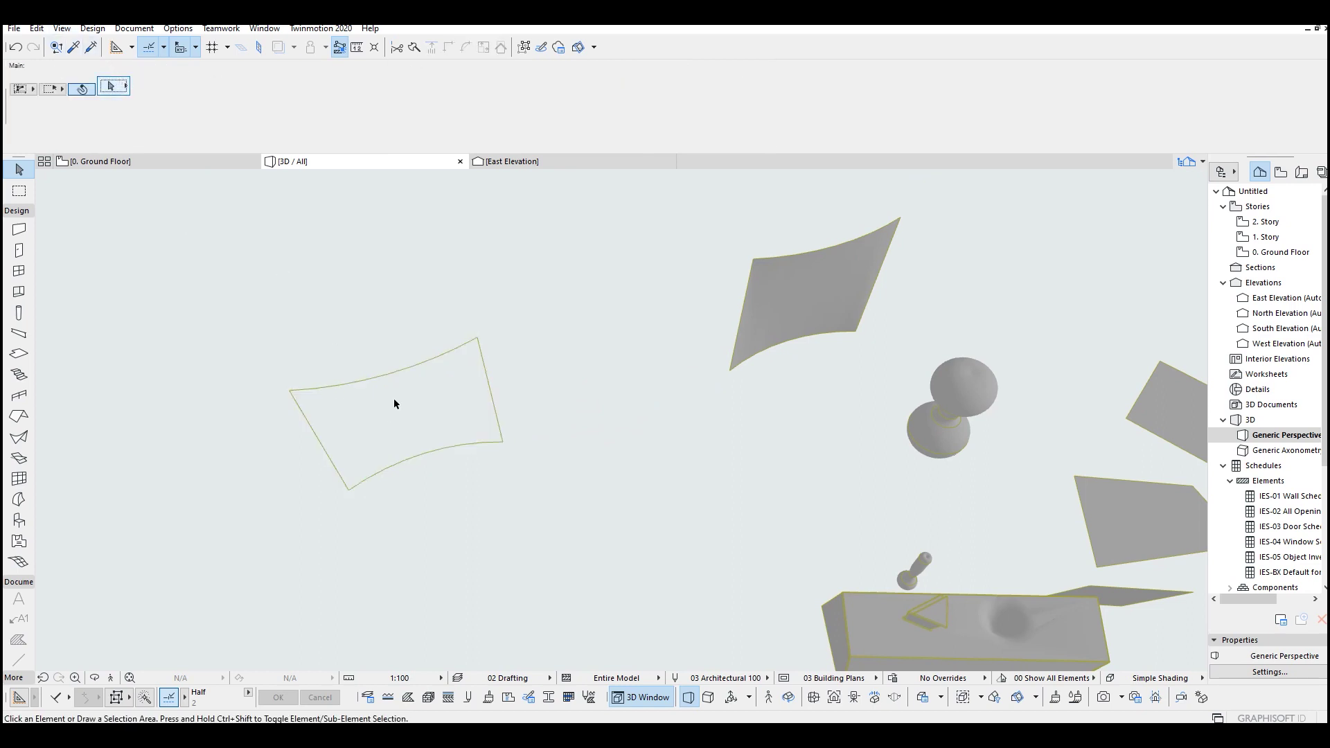
left_click(484, 370)
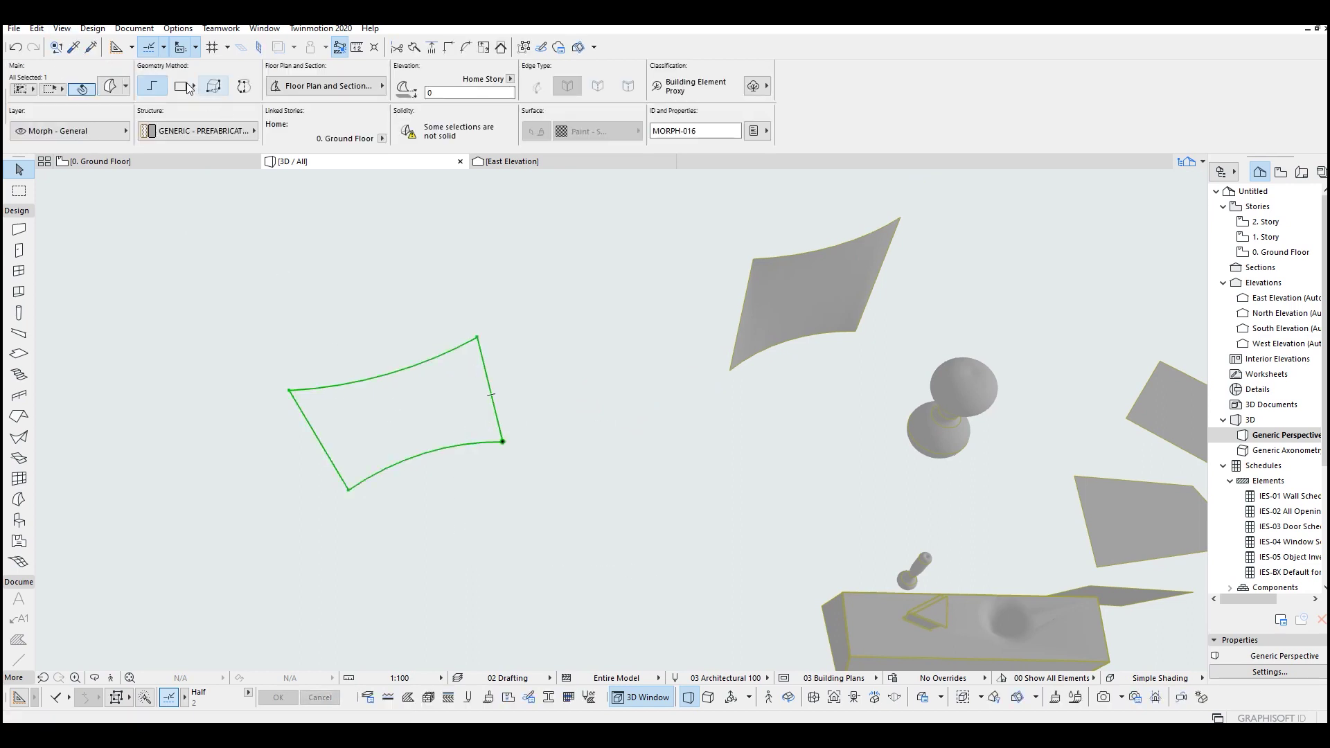
left_click(62, 30)
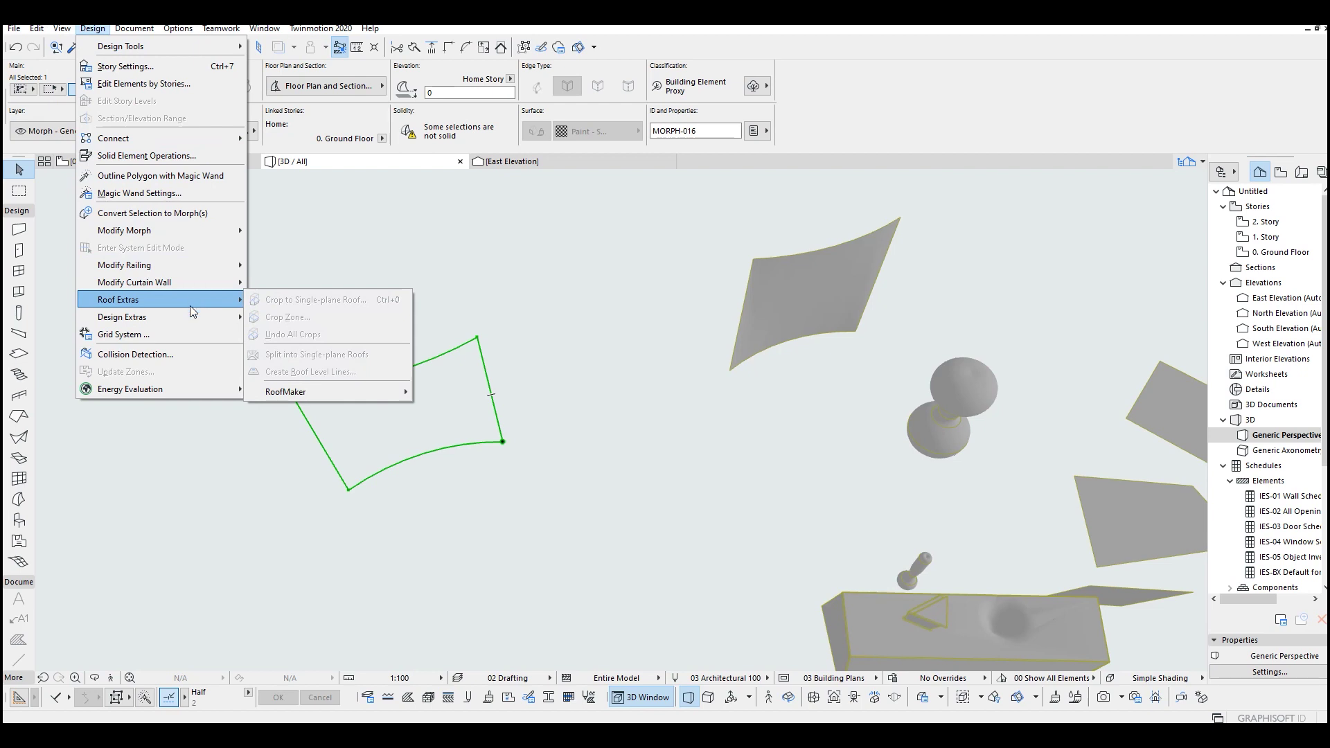
mouse_move(124, 230)
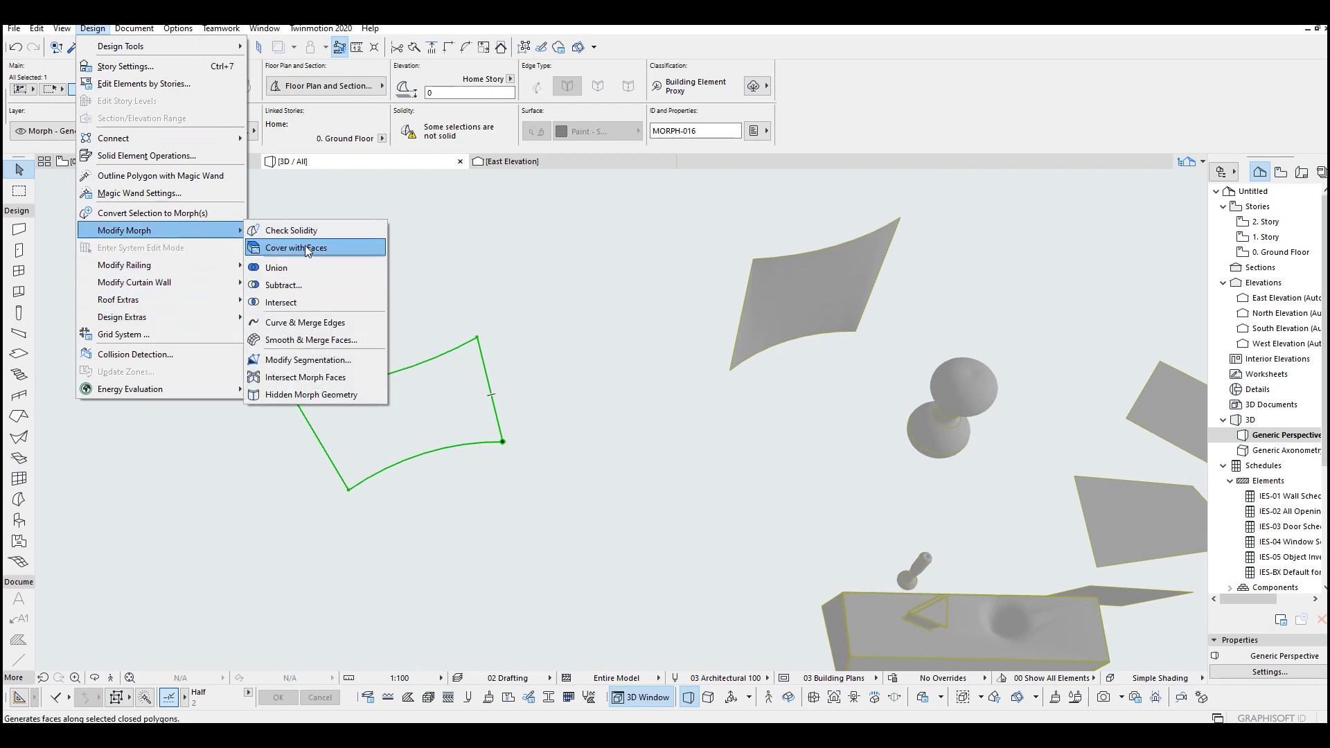
left_click(307, 250)
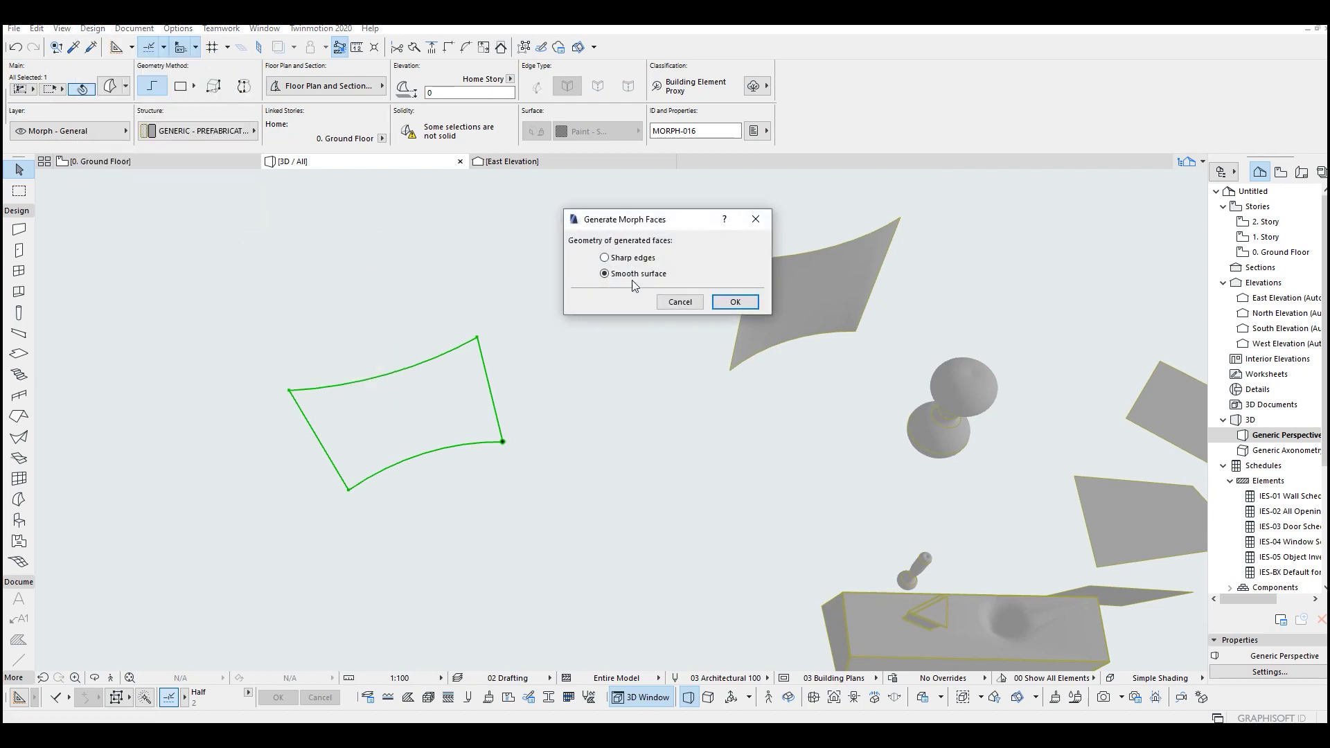
left_click(735, 302)
- Curve the warped surface's top edge into an arc with Curve Edge
key("Escape")
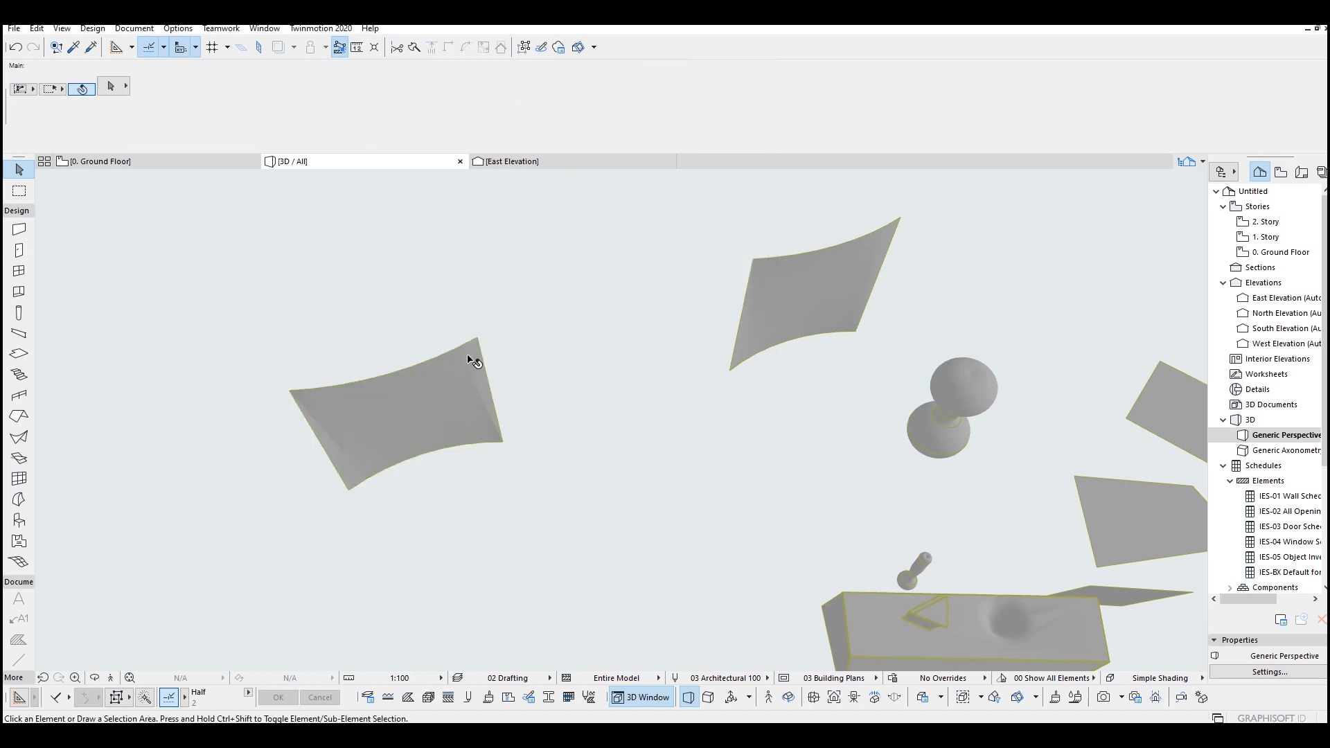
scroll(468, 401, "up", 2)
scroll(541, 514, "up", 2)
scroll(419, 440, "down", 1)
scroll(419, 441, "down", 3)
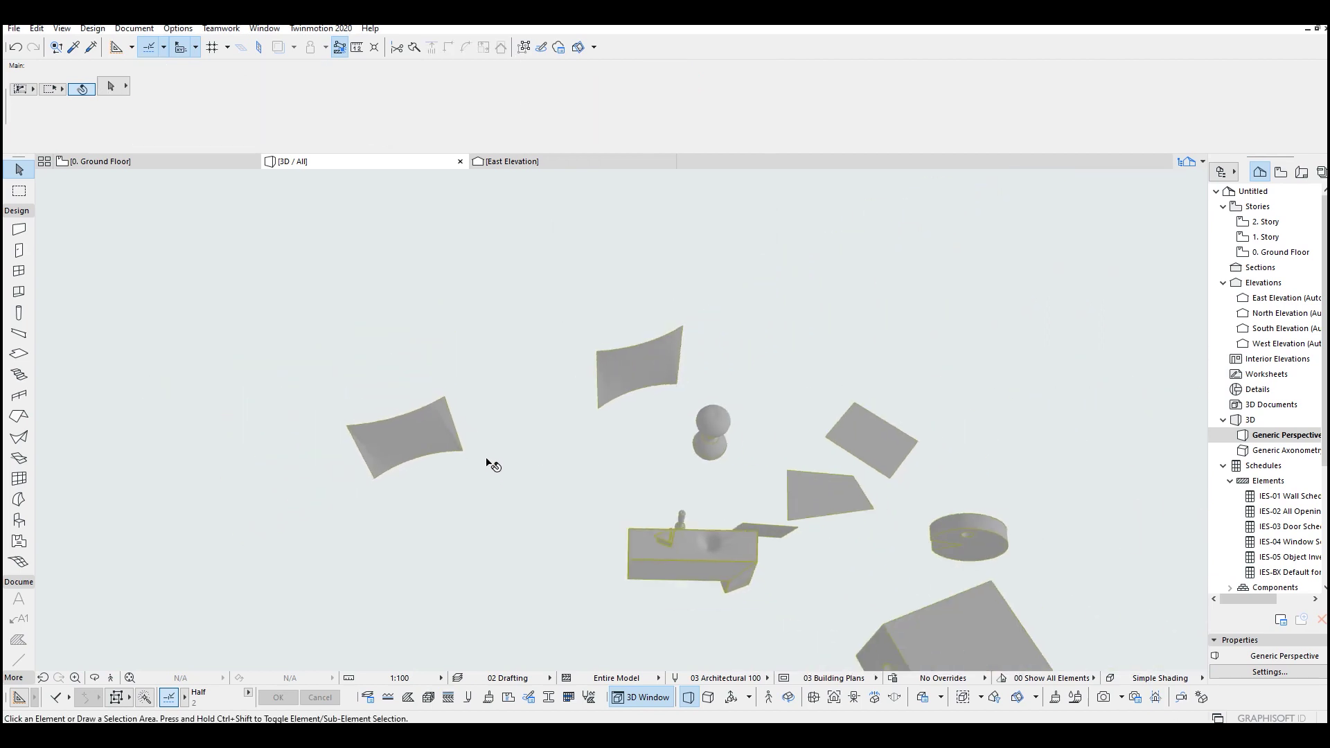
mouse_move(489, 460)
middle_mouse_down("shift")
mouse_move(682, 389)
mouse_move(631, 316)
middle_mouse_up("shift")
left_click(589, 367)
scroll(570, 386, "up", 1)
scroll(541, 420, "up", 2)
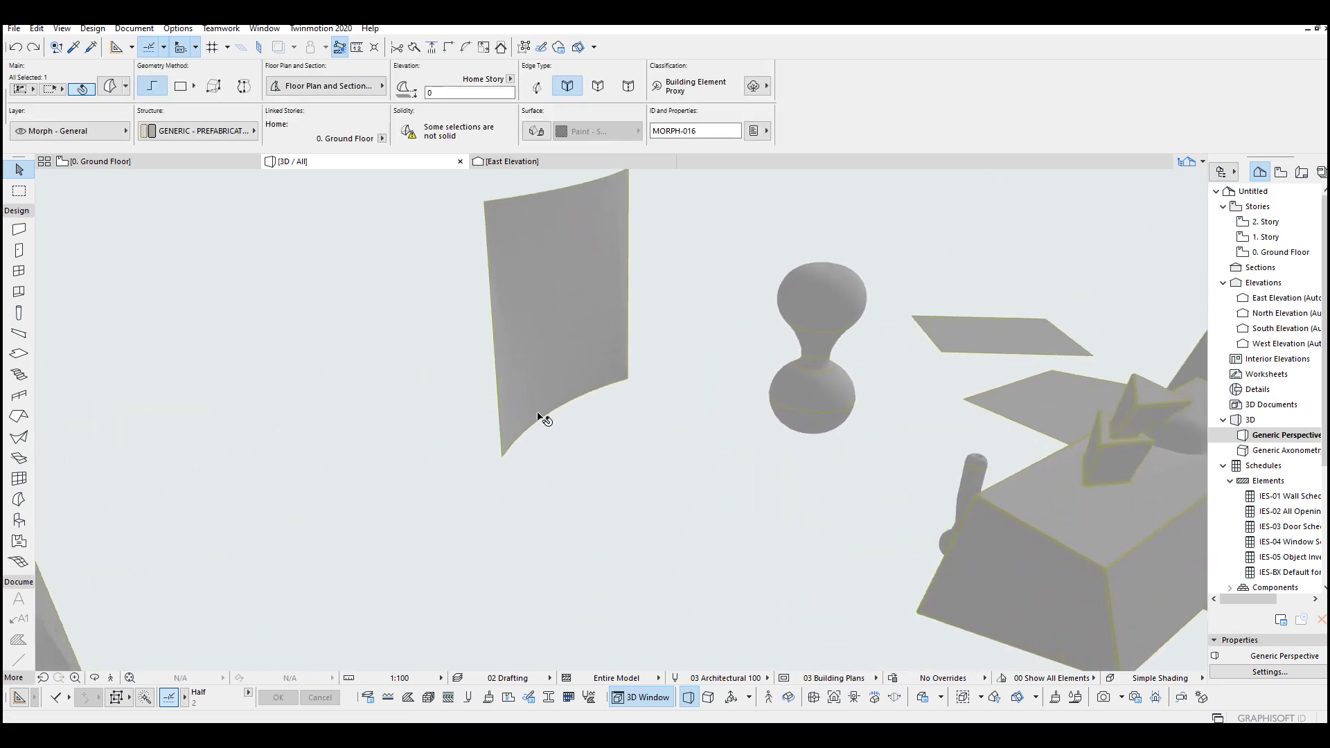
left_click(530, 433)
mouse_move(535, 421)
middle_mouse_down("shift")
mouse_move(617, 446)
mouse_move(539, 406)
mouse_move(446, 415)
mouse_move(562, 300)
middle_mouse_up("shift")
left_click(540, 406)
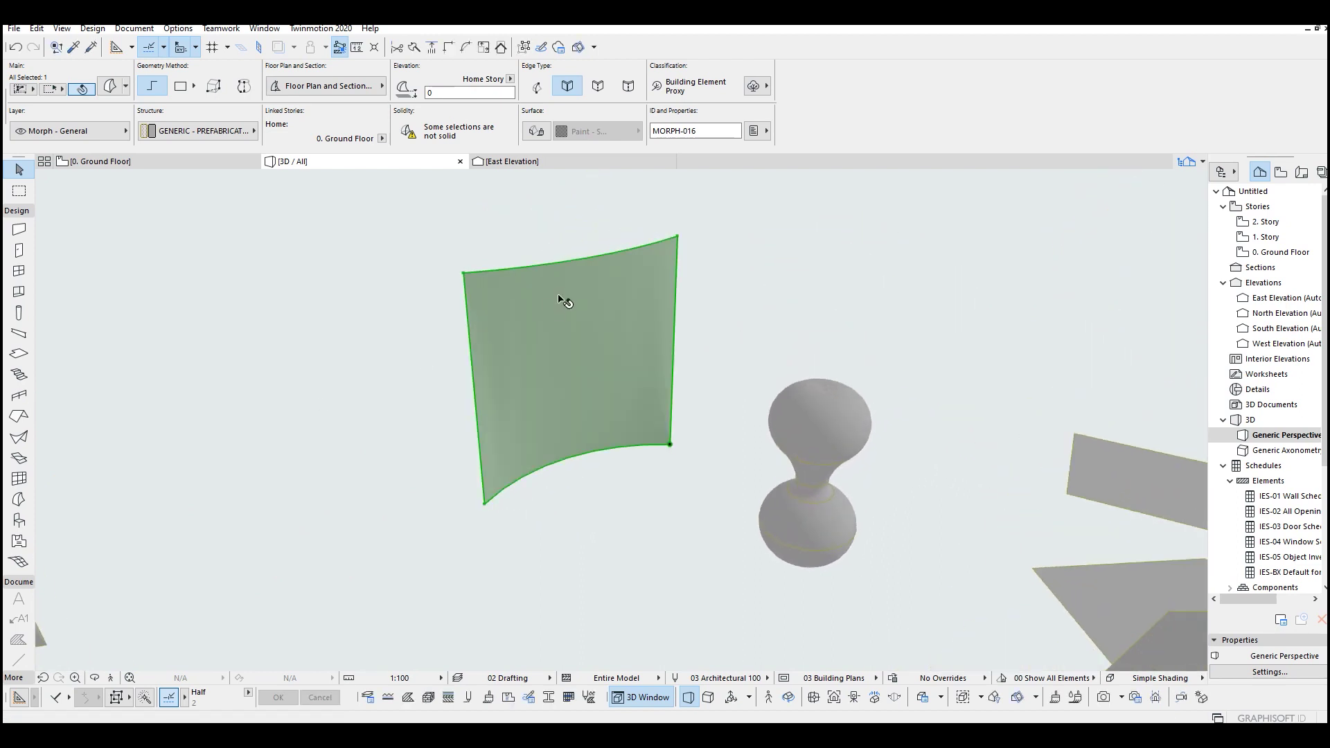
left_click(574, 264)
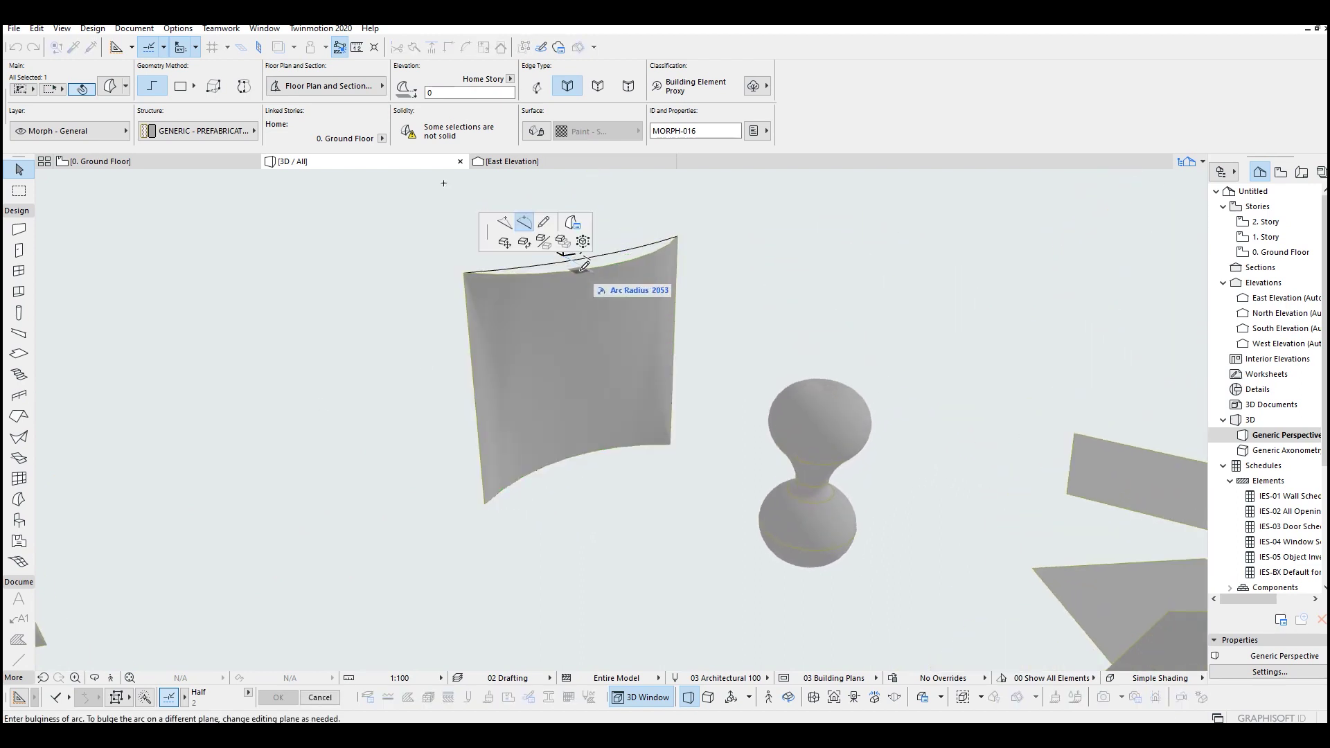
left_click(578, 261)
mouse_move(577, 262)
middle_mouse_down("shift")
mouse_move(500, 379)
mouse_move(142, 283)
mouse_move(770, 330)
mouse_move(588, 317)
middle_mouse_up("shift")
left_click(588, 314)
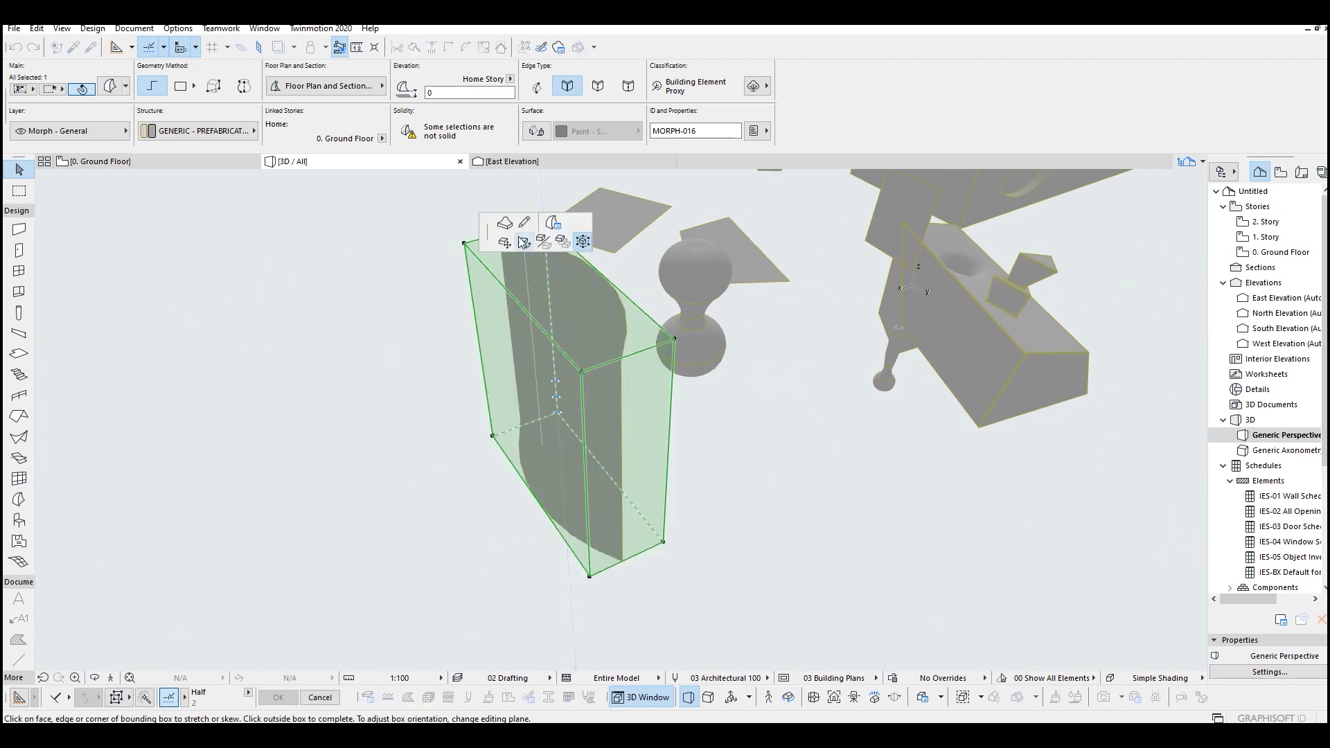
key("Escape")
mouse_move(564, 332)
middle_mouse_down("shift")
mouse_move(679, 378)
mouse_move(511, 400)
middle_mouse_up("shift")
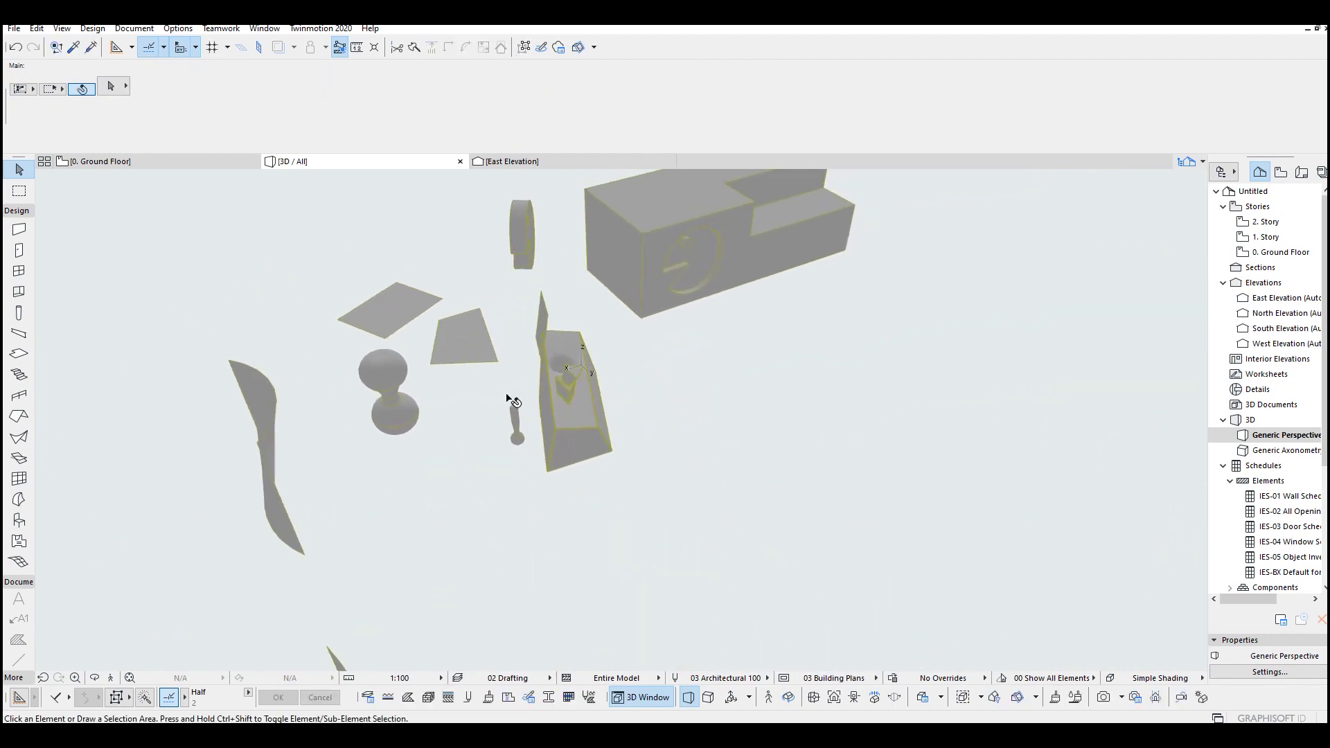
scroll(615, 396, "up", 2)
scroll(719, 416, "up", 3)
scroll(609, 406, "up", 3)
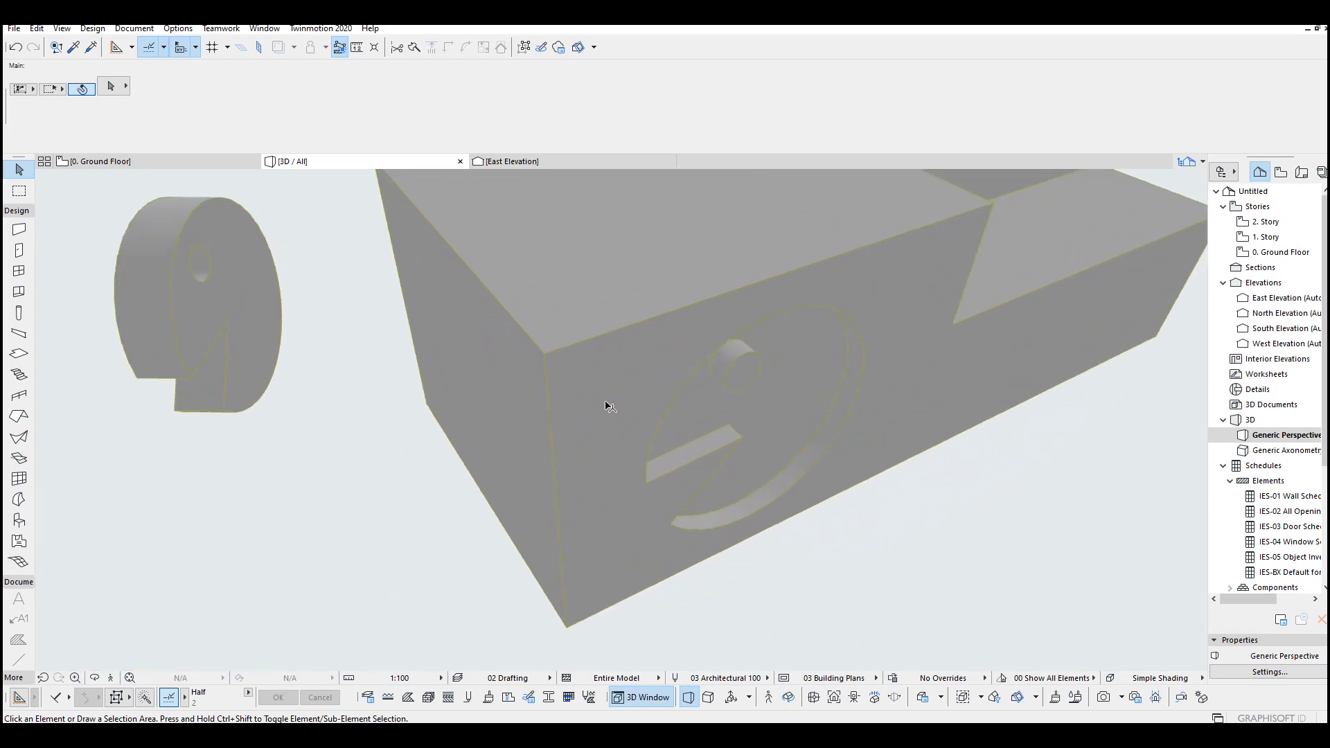
scroll(683, 432, "up", 3)
scroll(682, 432, "down", 1)
- Draw a stepped cornice profile polygon with a quarter-arc at the box's top corner
key("m")
mouse_move(712, 436)
middle_mouse_down("shift")
mouse_move(683, 372)
mouse_move(735, 344)
middle_mouse_up("shift")
middle_click_drag(436, 324, 991, 283, "shift")
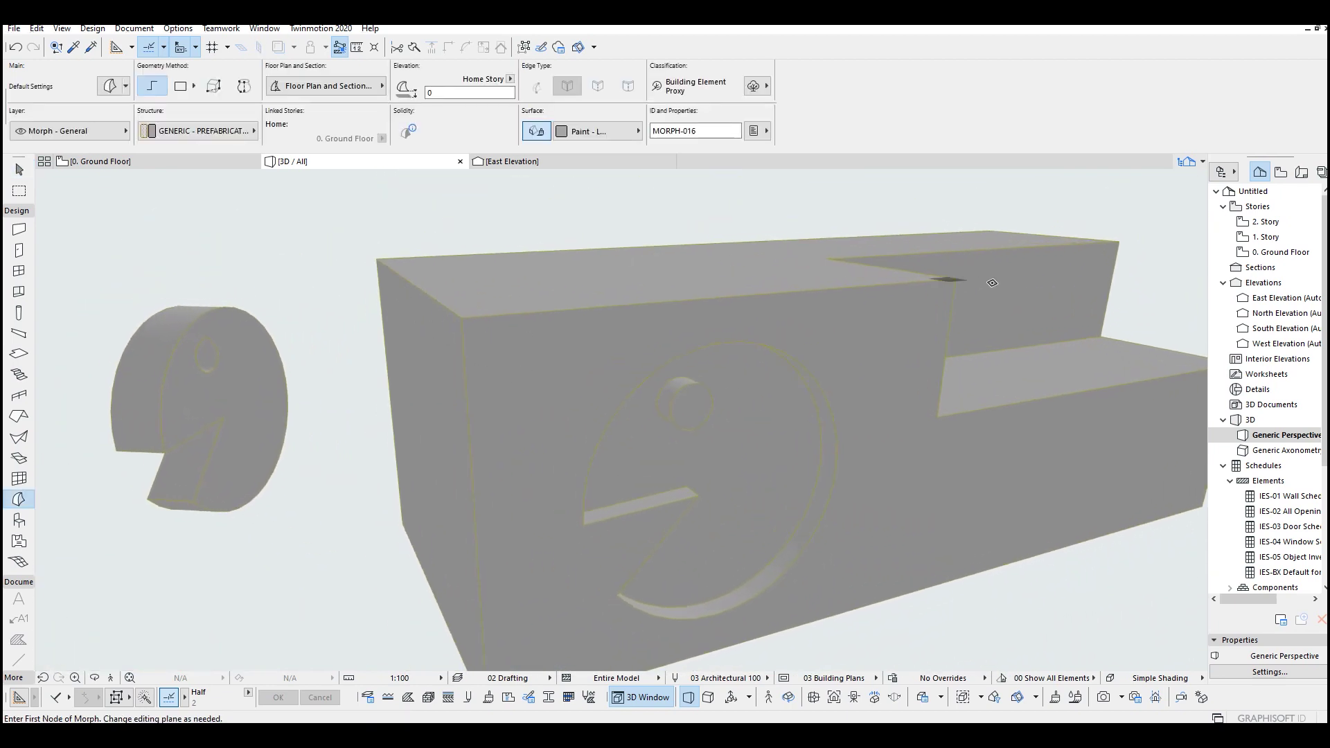
scroll(558, 349, "up", 1)
scroll(571, 343, "up", 1)
scroll(598, 331, "up", 1)
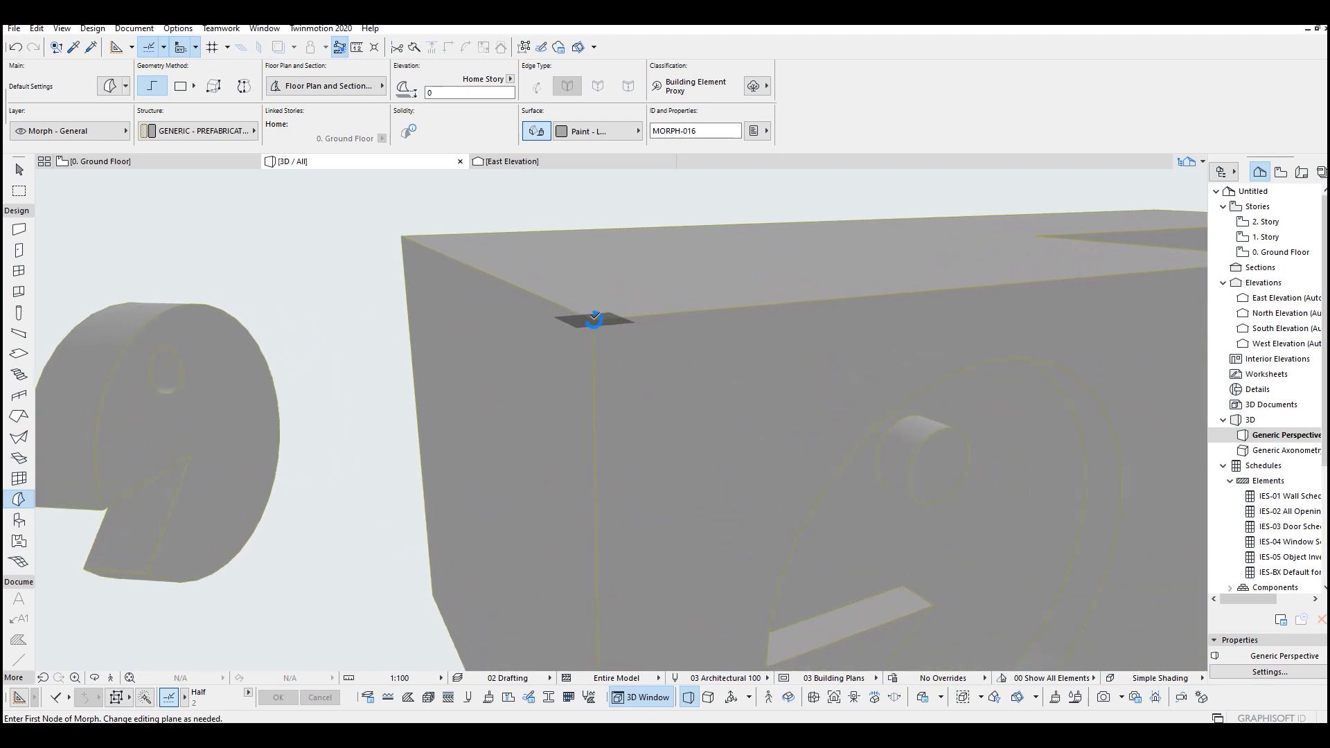
left_click(593, 319)
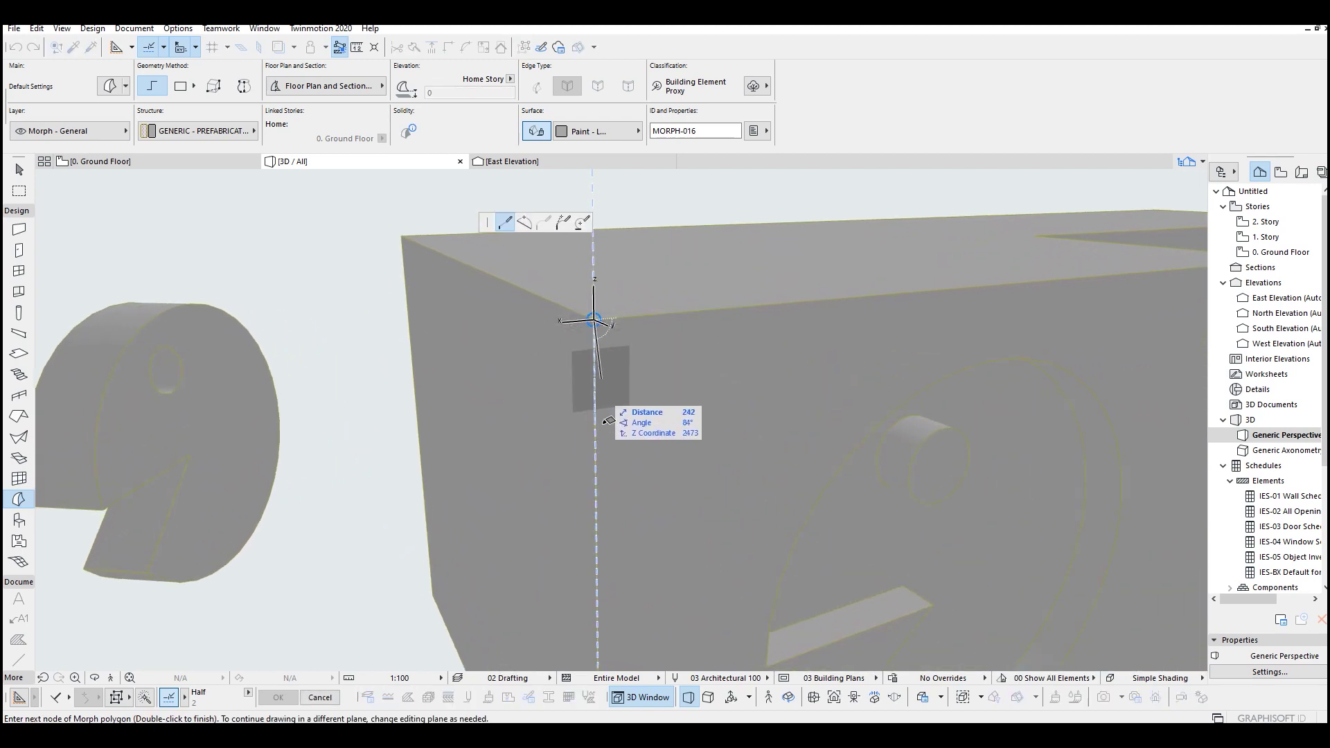
left_click(597, 469)
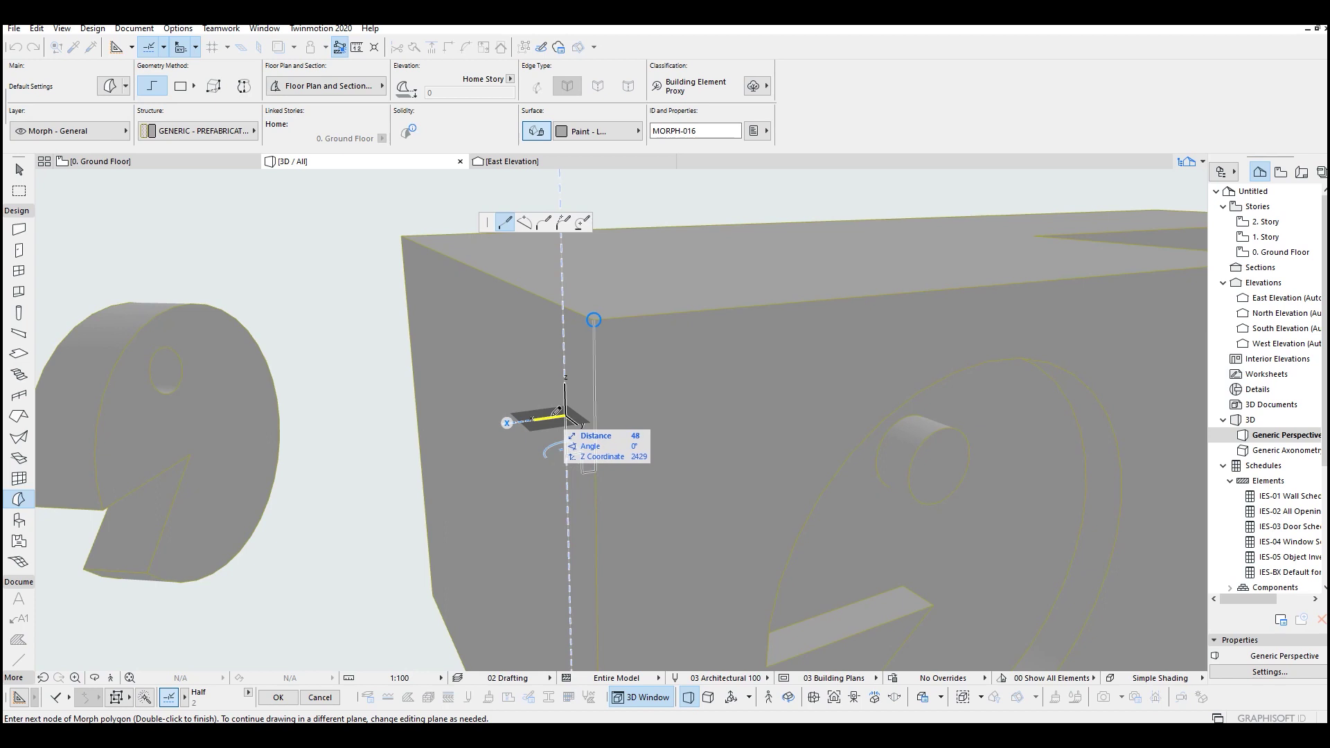
scroll(565, 415, "up", 2)
scroll(564, 415, "up", 1)
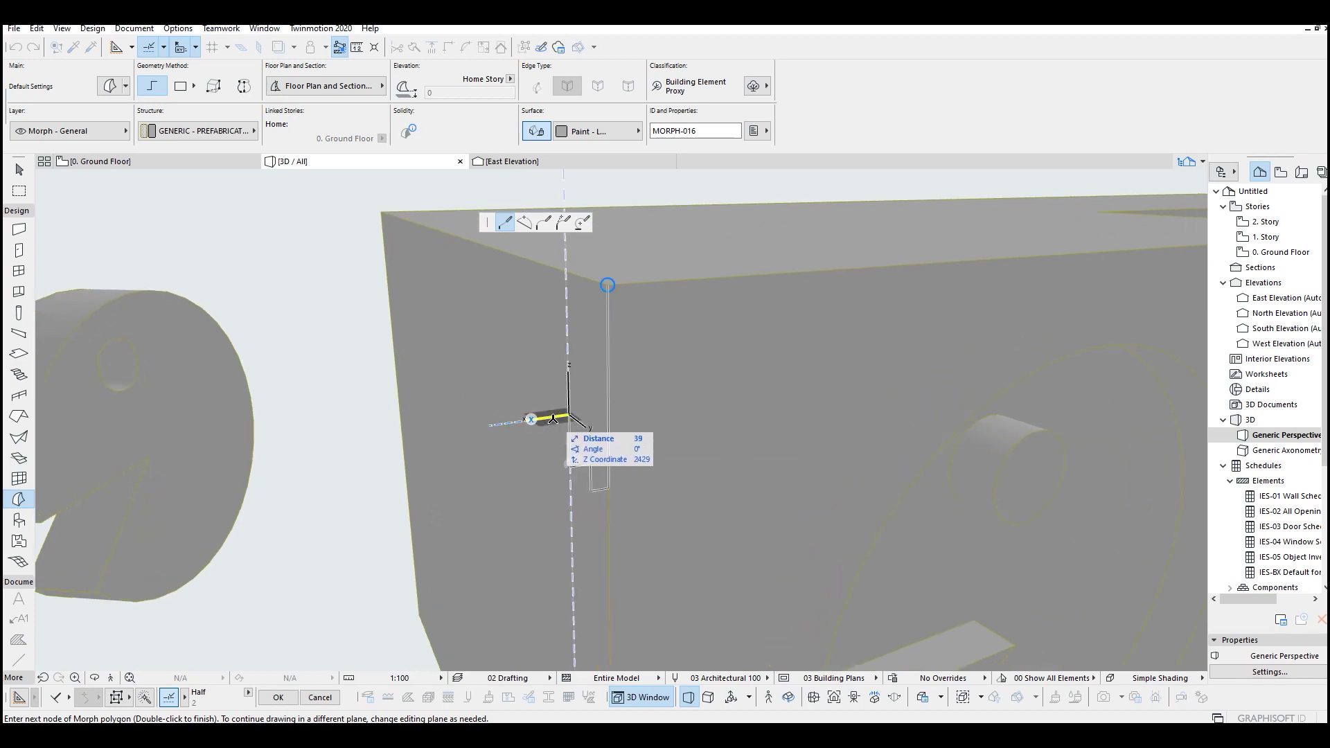
left_click(524, 221)
middle_click_drag(535, 311, 397, 326, "shift")
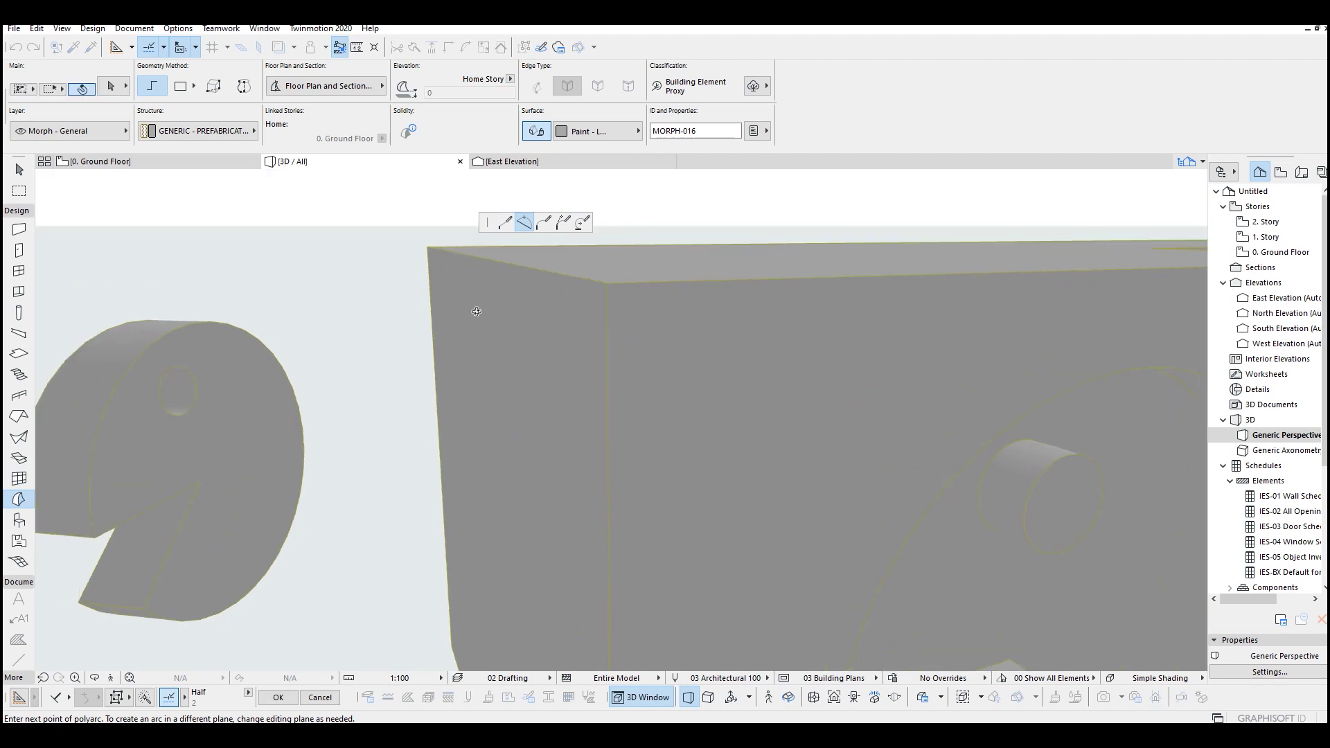
left_click(522, 314)
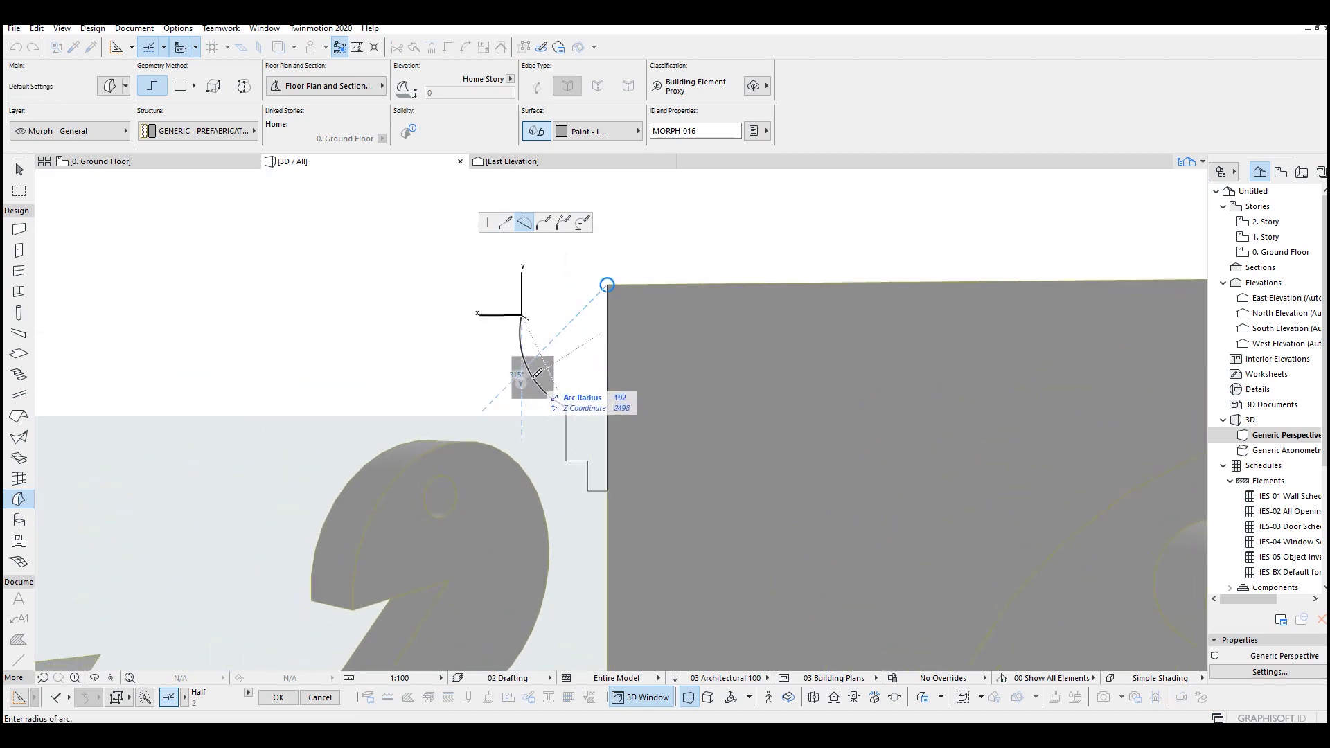
left_click(531, 316)
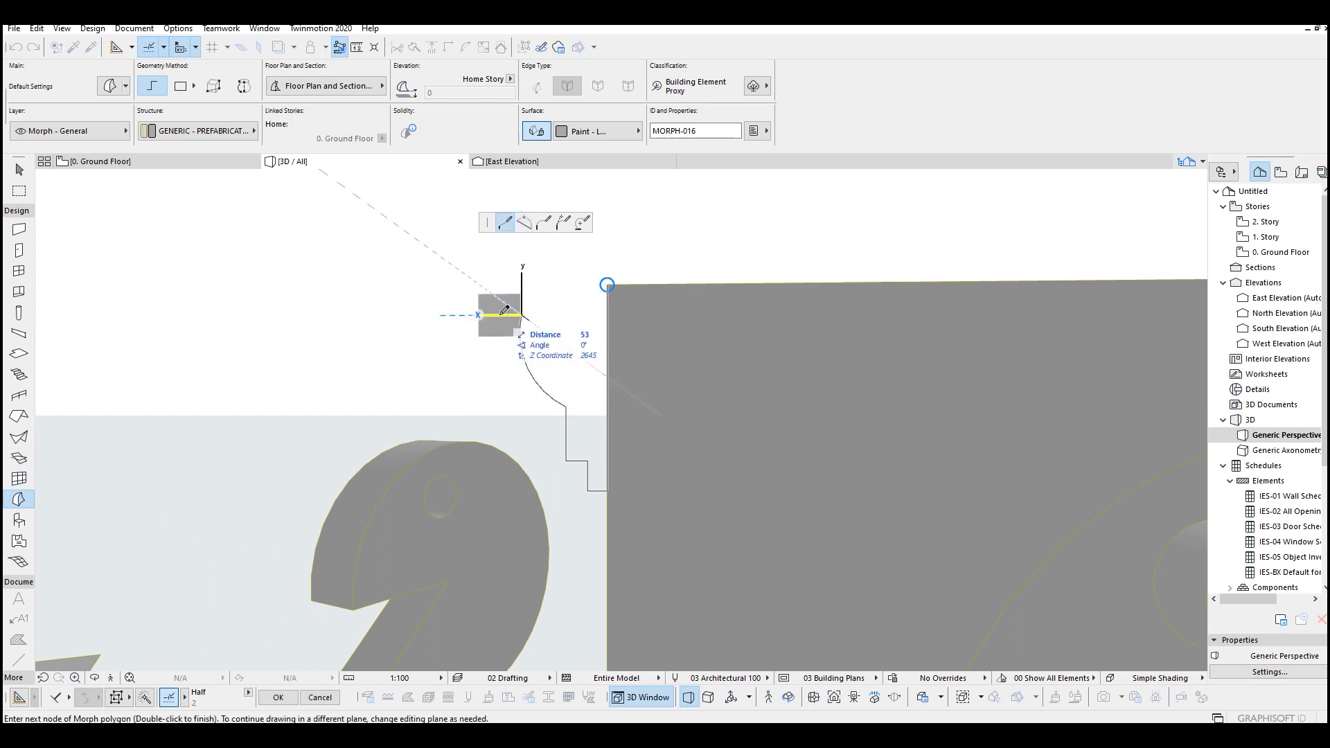
left_click(499, 283)
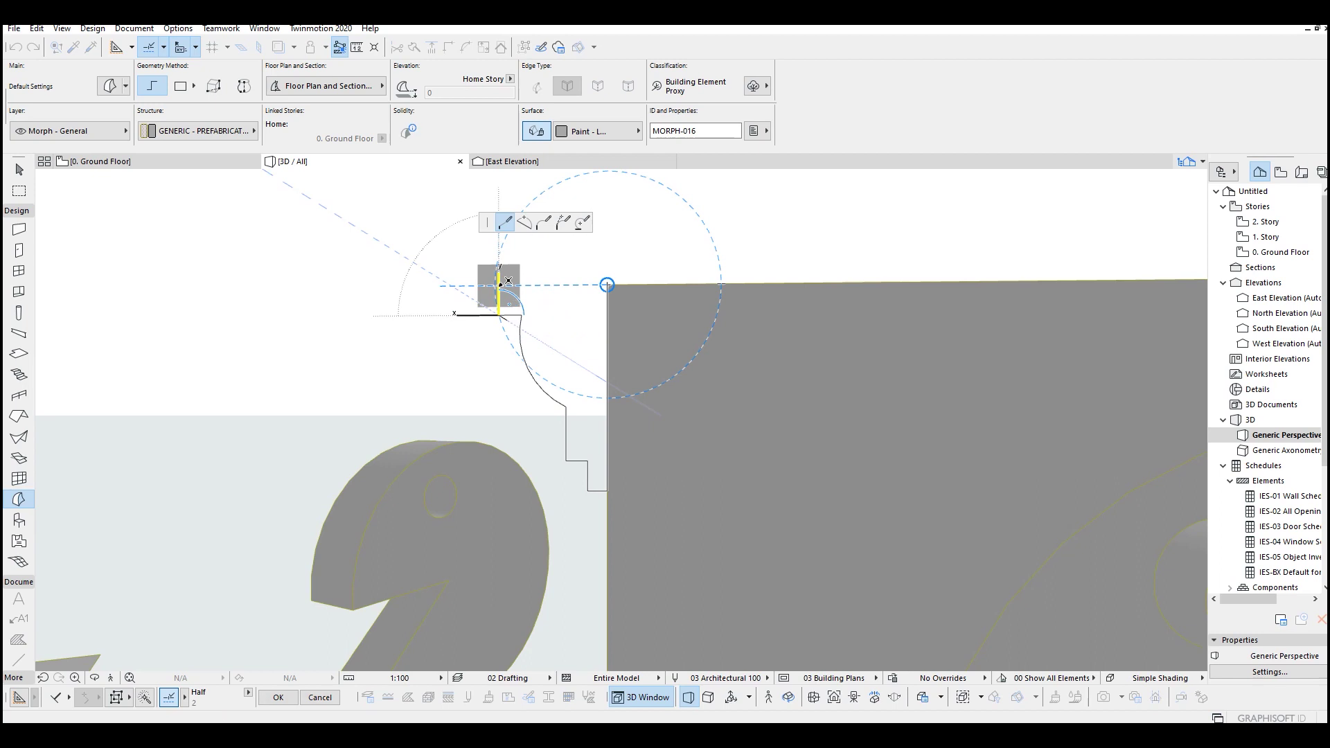
left_click(607, 285)
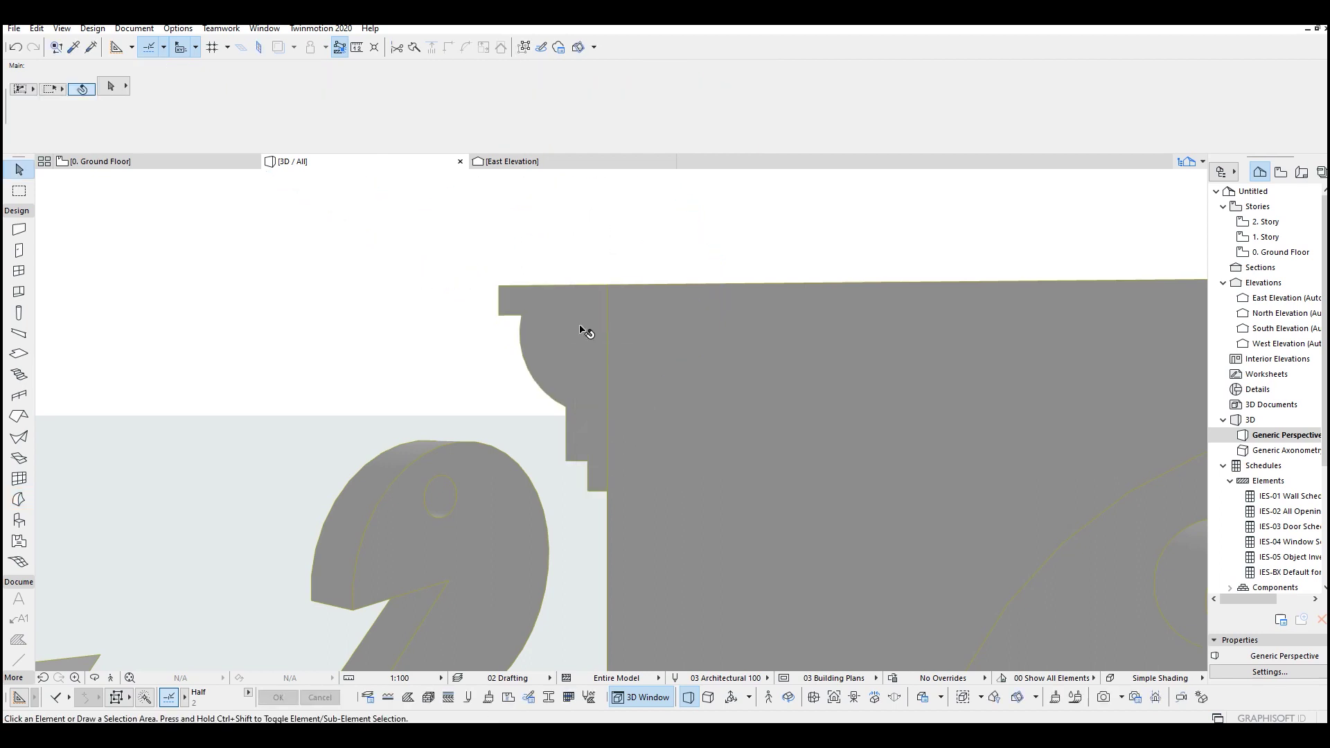
middle_click_drag(584, 332, 513, 451, "shift")
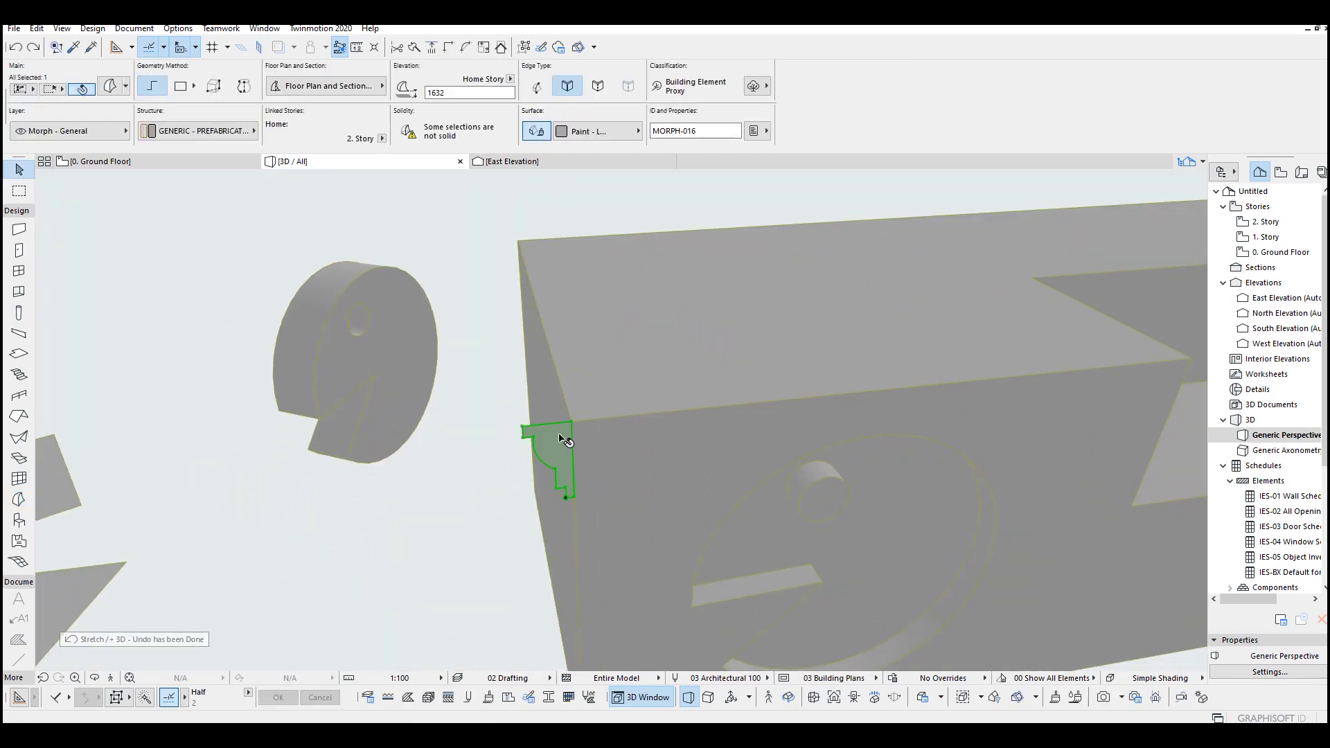
- Tube-extrude the profile along the box's top outline to form a wrapping cornice
left_click(561, 438)
key("Escape")
left_click(572, 421)
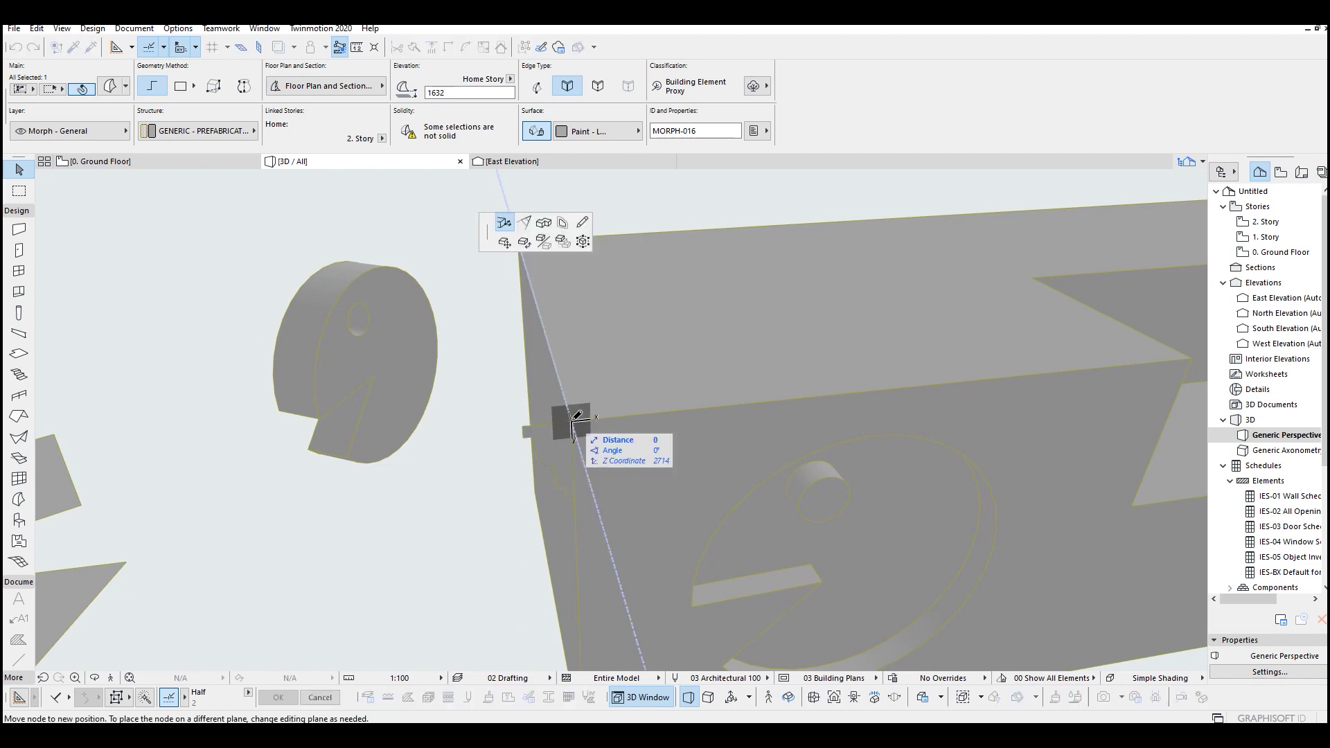
left_click(543, 223)
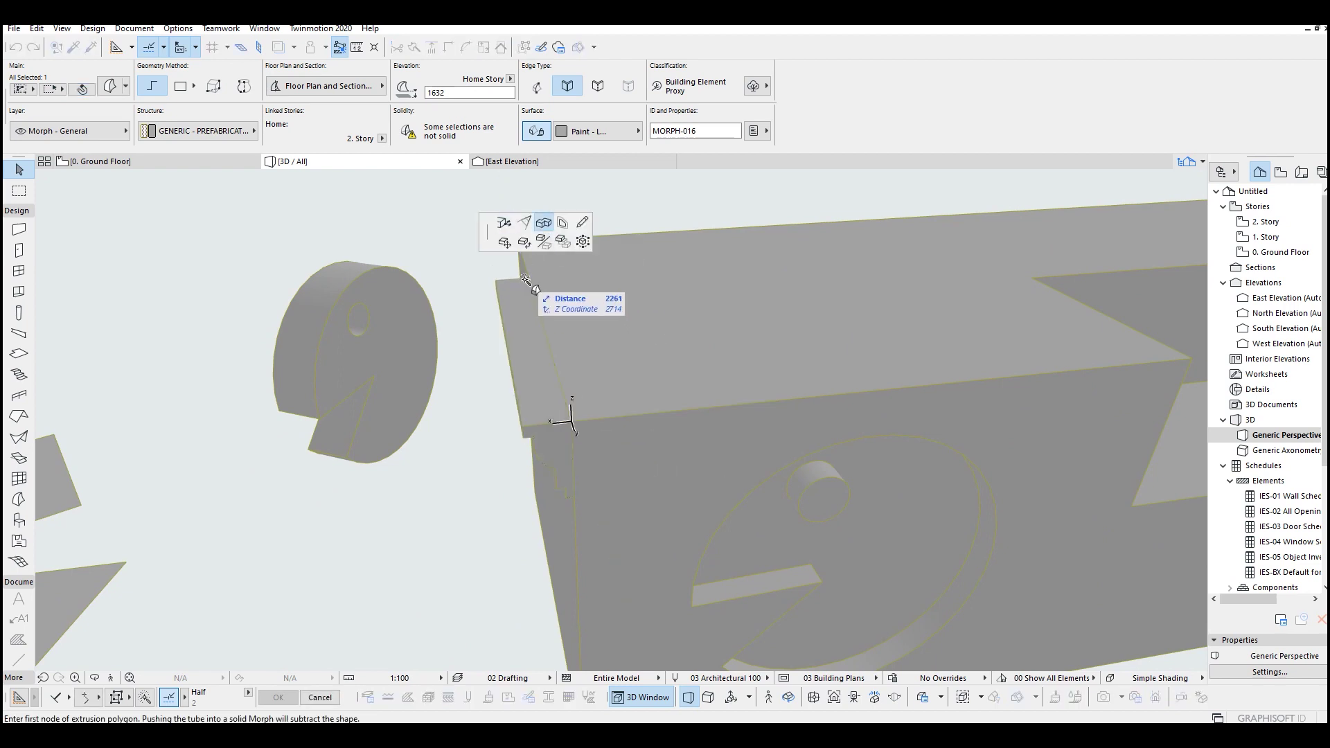
scroll(525, 281, "down", 2)
scroll(525, 282, "down", 2)
scroll(431, 377, "down", 2)
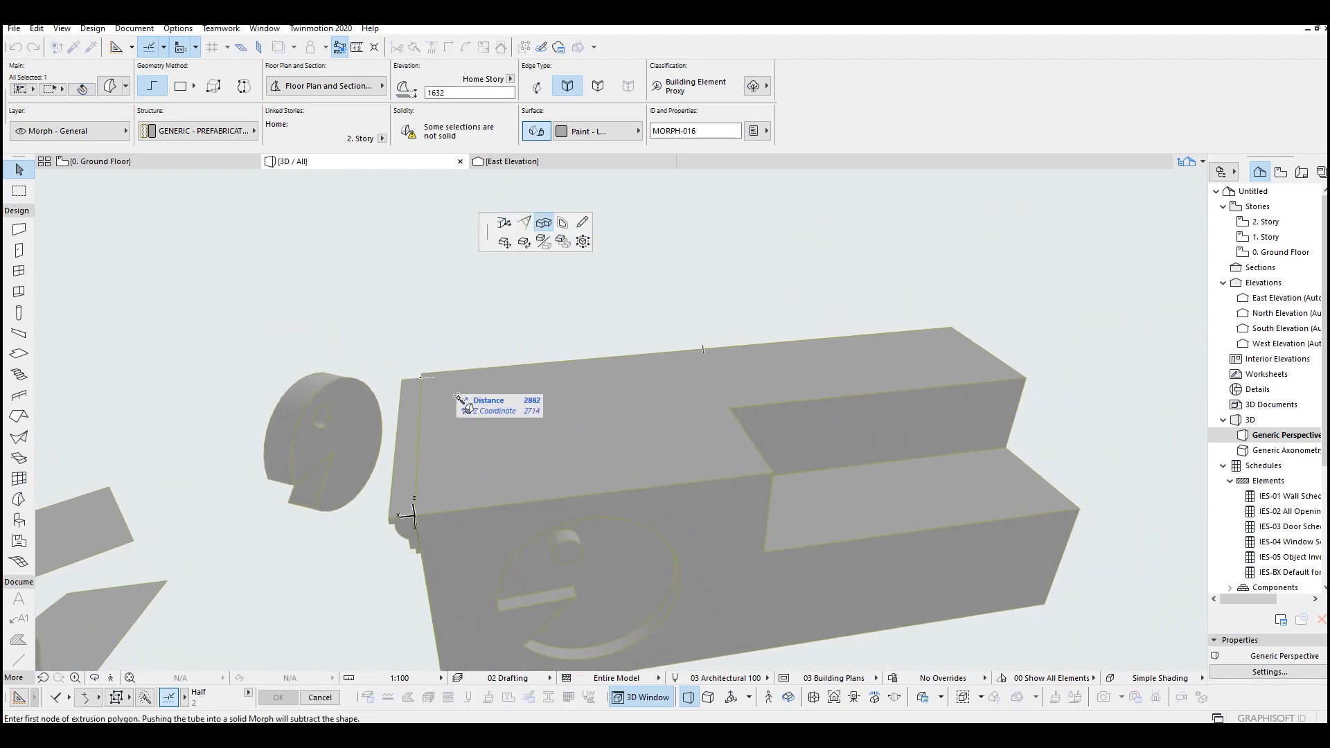
left_click(457, 373)
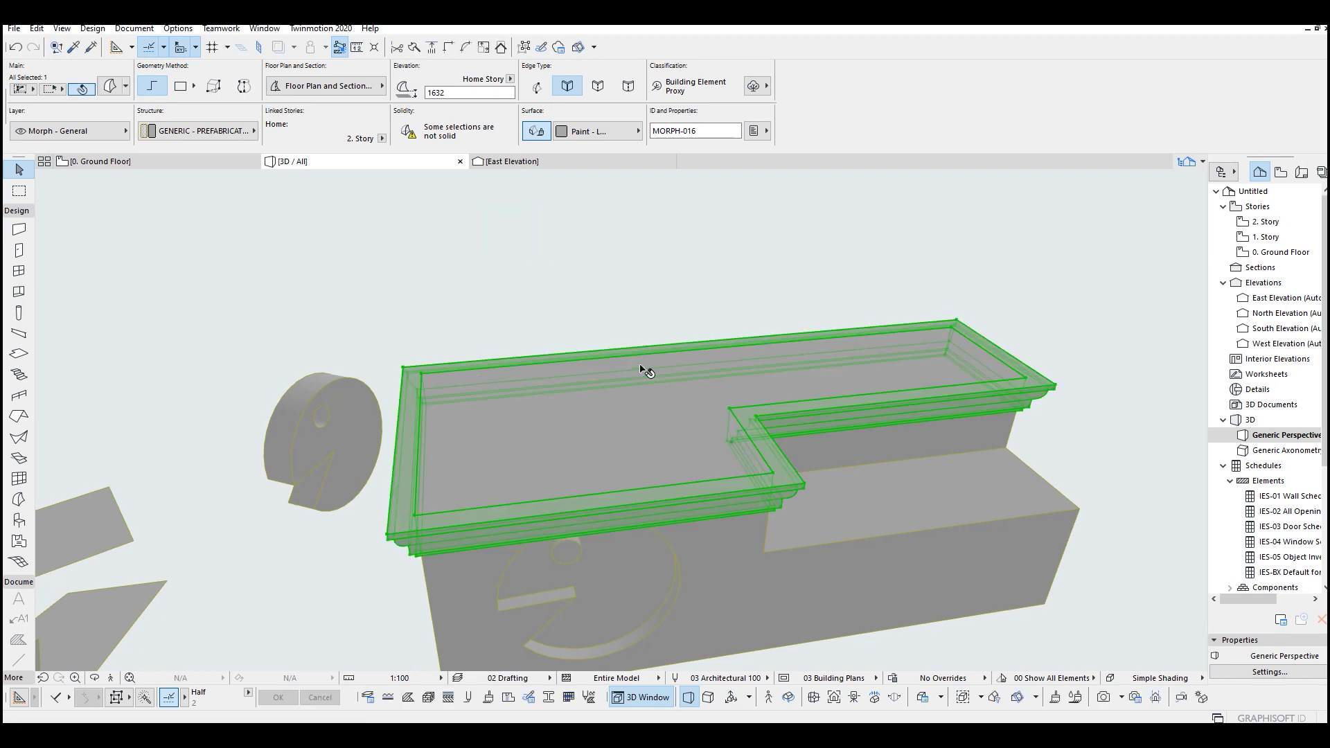
left_click(645, 311)
mouse_move(721, 417)
middle_mouse_down("shift")
mouse_move(707, 479)
mouse_move(627, 488)
middle_mouse_up("shift")
middle_click_drag(551, 442, 802, 458, "shift")
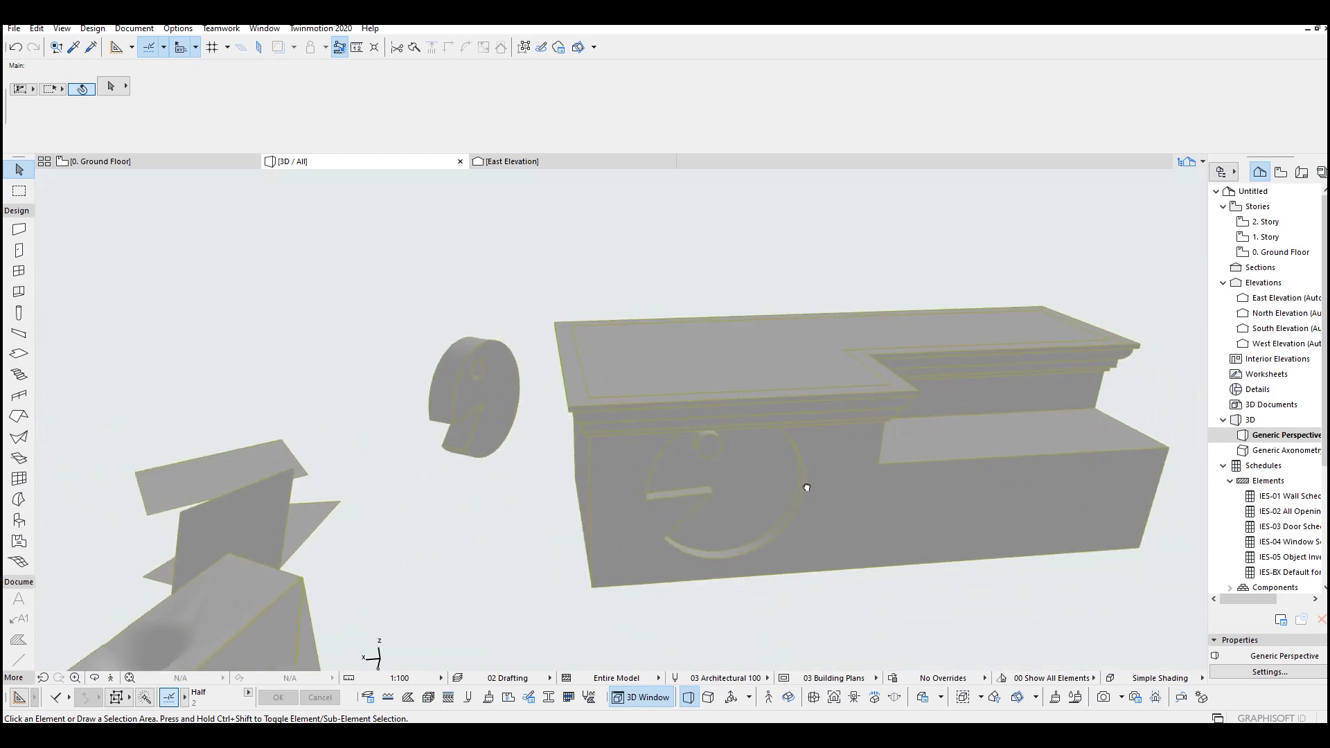
- Select the Pac-Man morph on the box face and begin moving it, then cancel the move
middle_click_drag(807, 488, 801, 520, "shift")
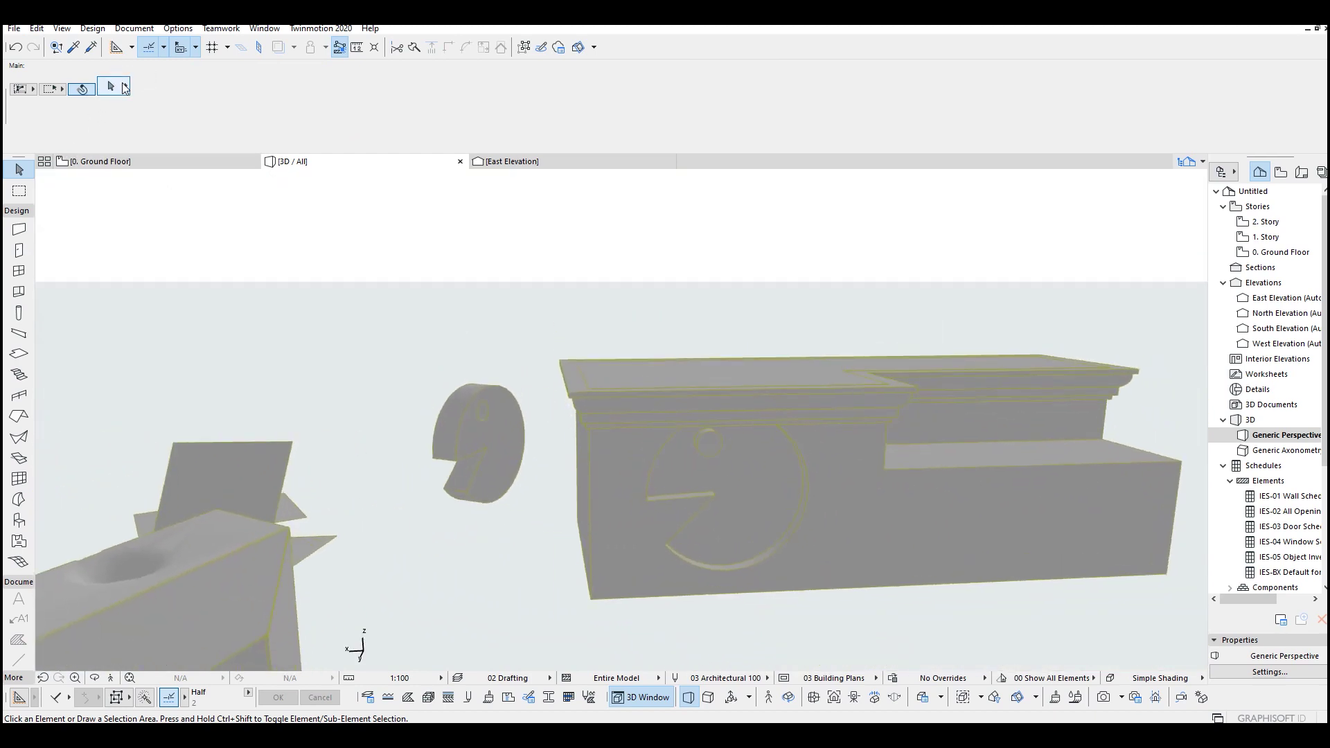
left_click(148, 77)
middle_click_drag(676, 409, 613, 329, "shift")
left_click(624, 325)
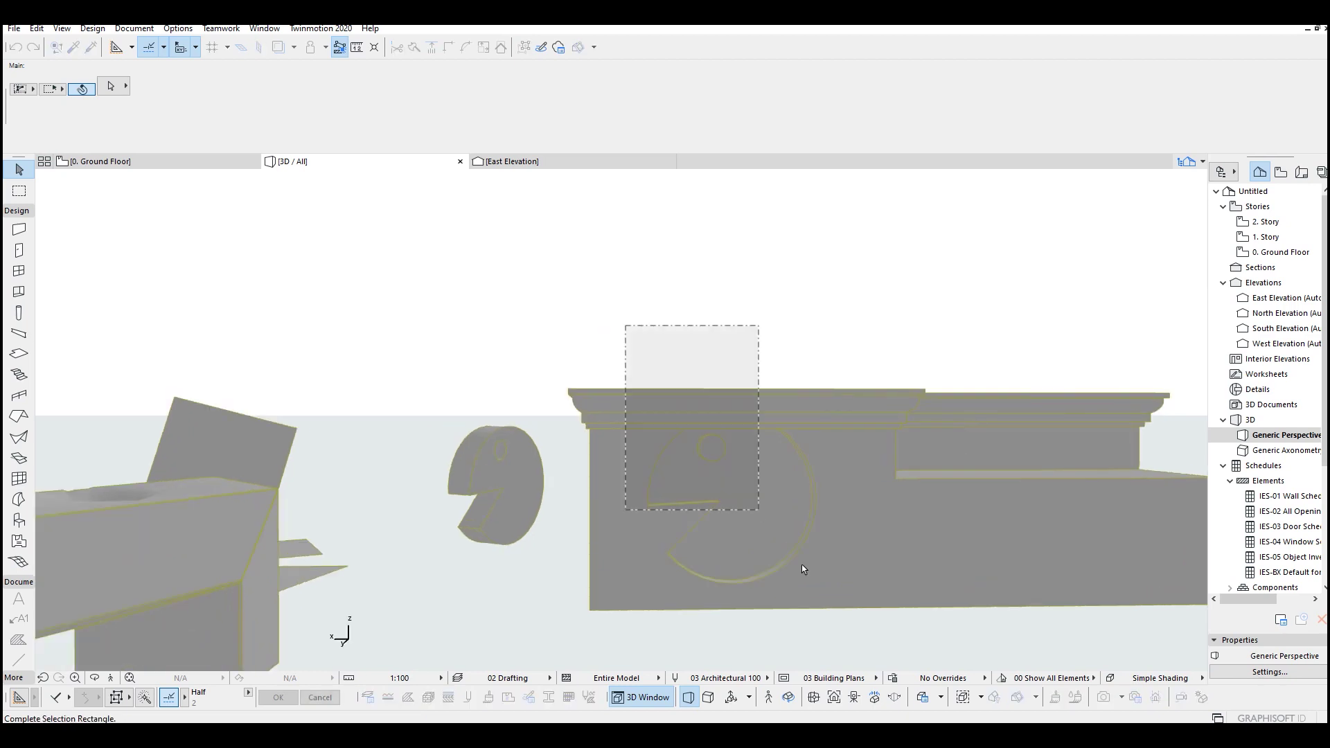
left_click(830, 594)
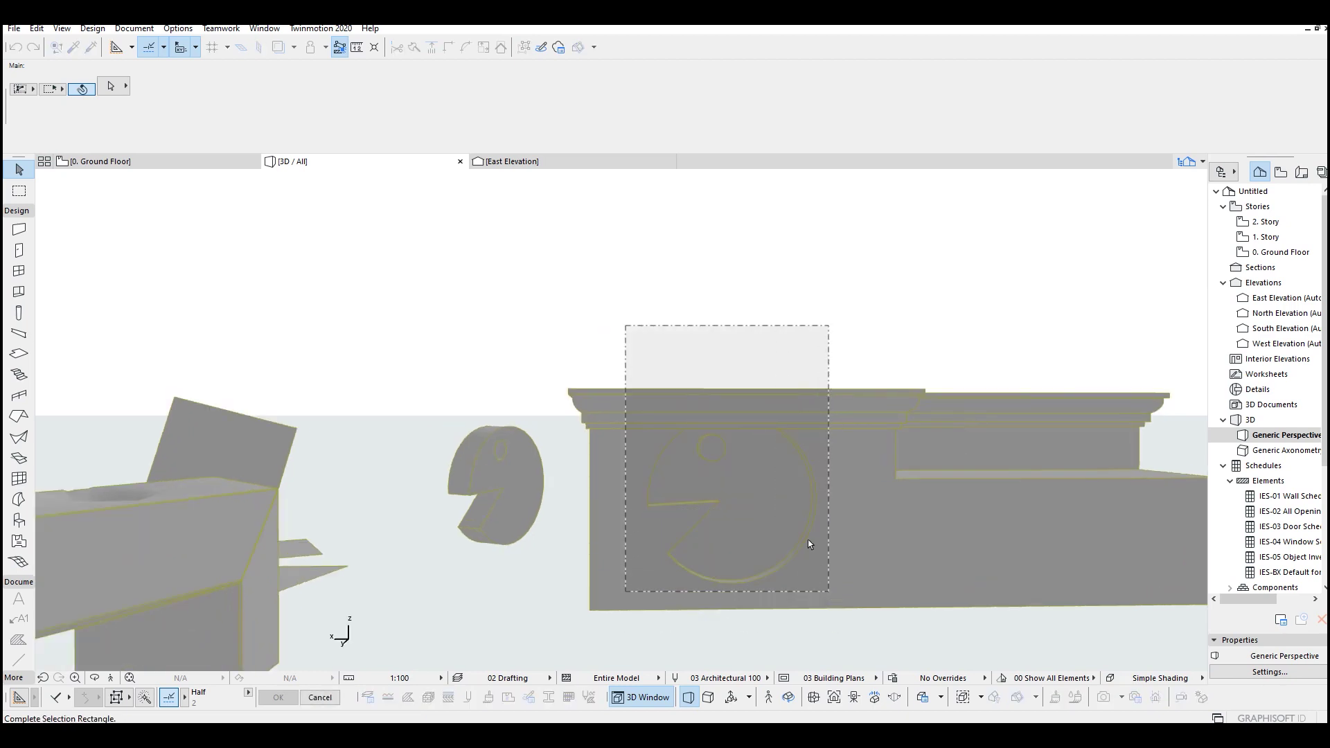
key("ctrl+d")
left_click(826, 486)
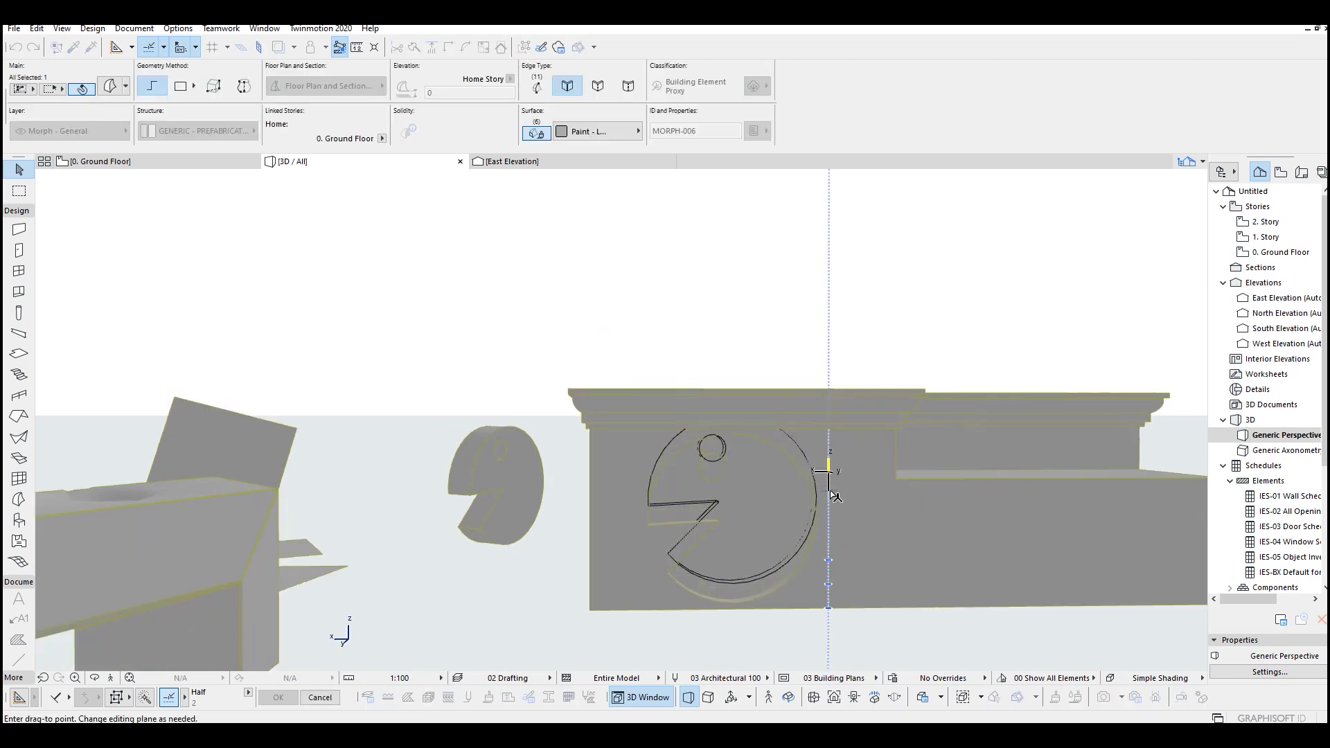
key("Escape")
key("Escape")
- Frame the building and Pac-Man discs, then launch a CineRender PhotoRender of that view
middle_click_drag(876, 478, 735, 444)
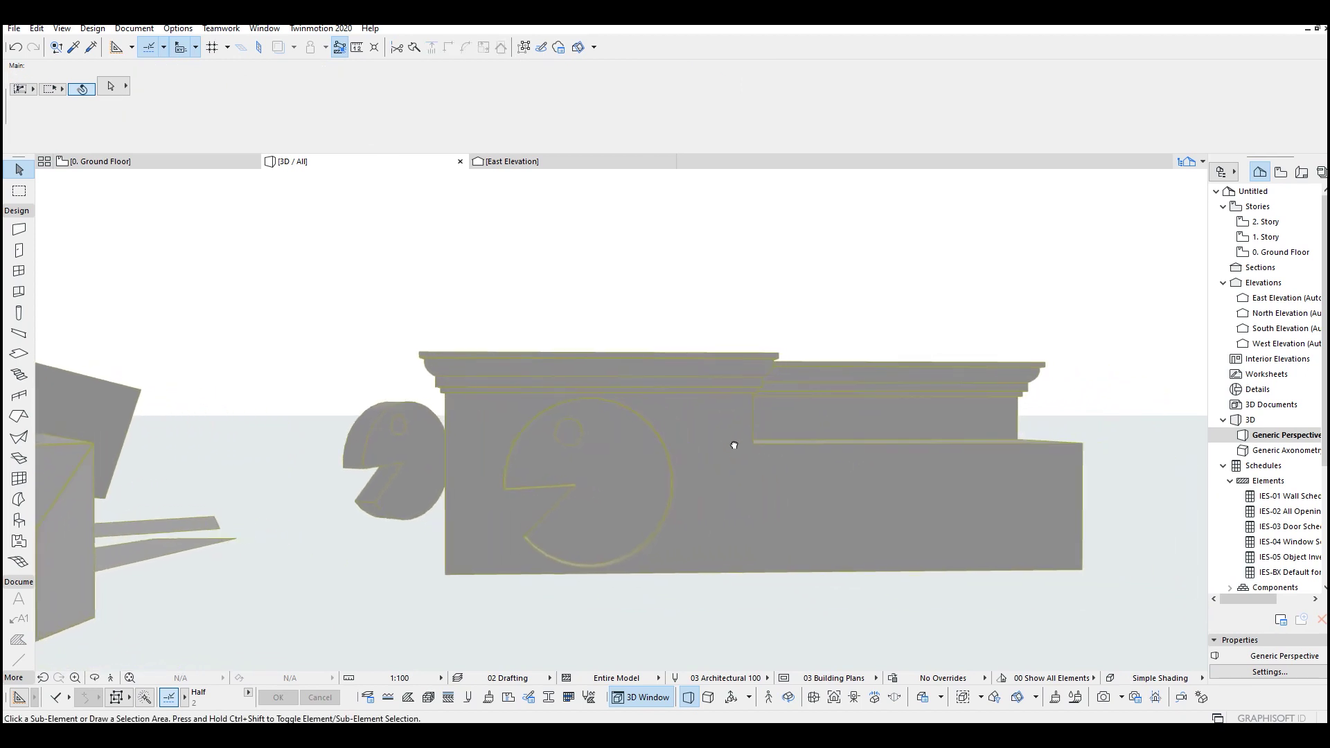
left_click(396, 442)
key("Escape")
scroll(573, 574, "up", 1)
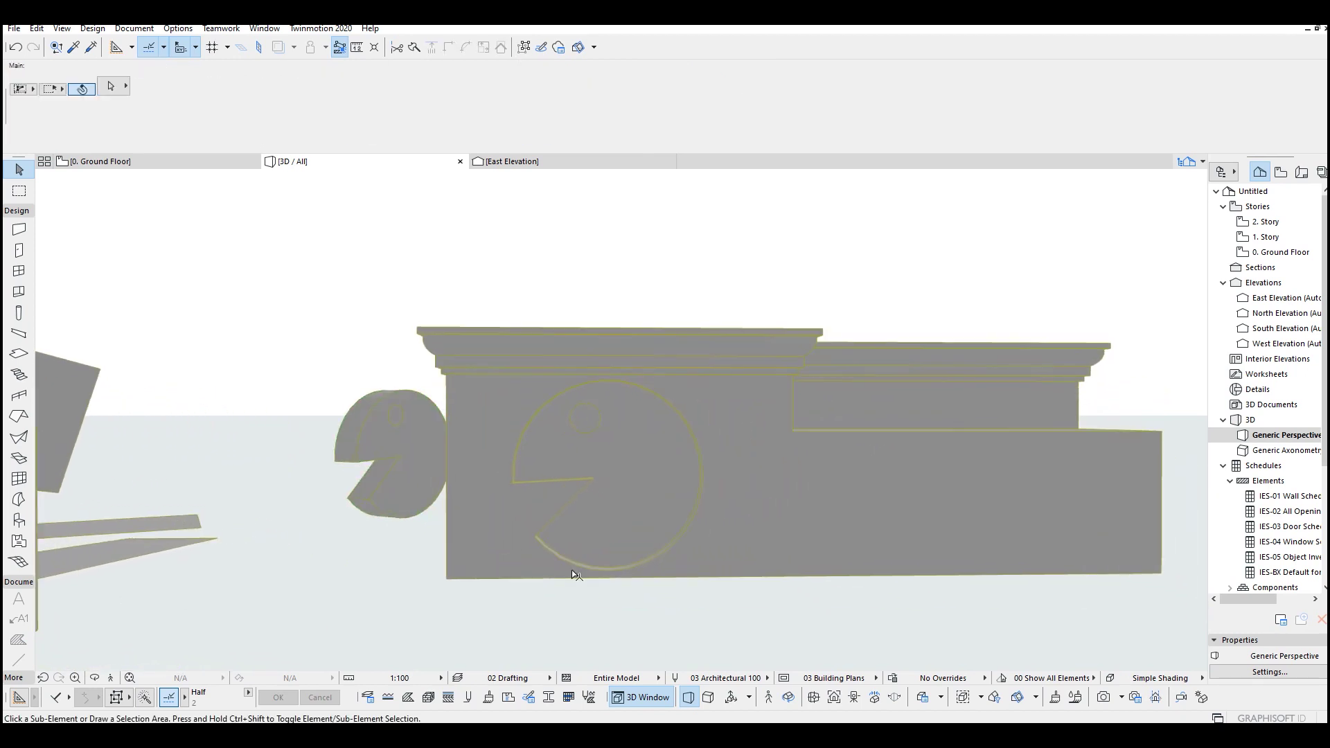
middle_click_drag(572, 575, 545, 562, "shift")
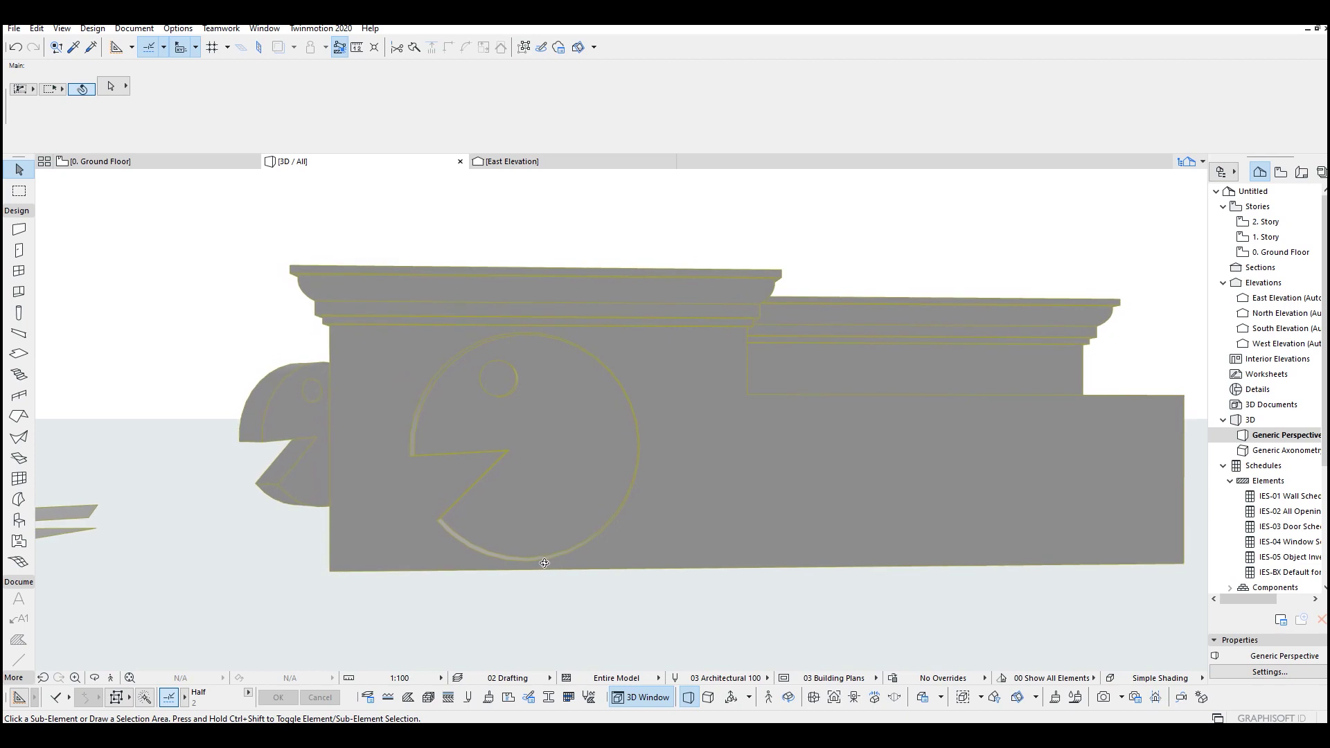
middle_click_drag(552, 564, 513, 572, "shift")
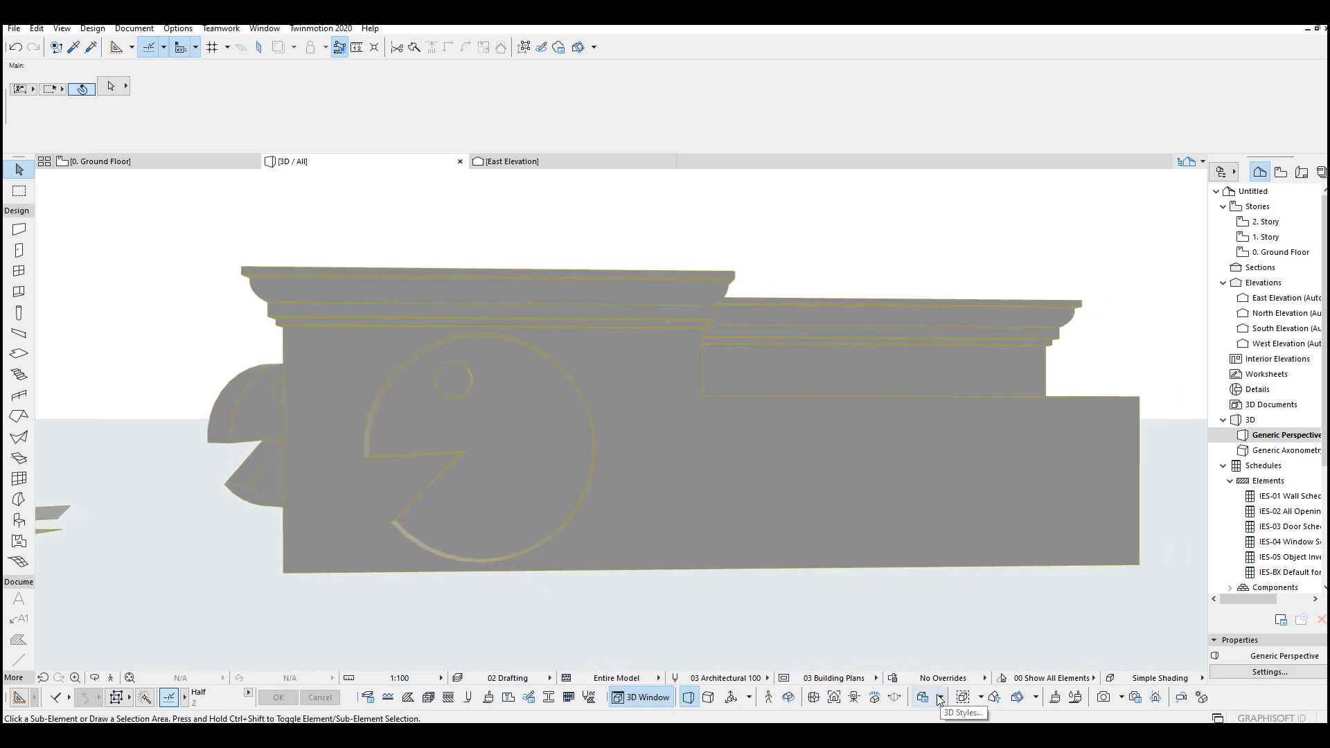
left_click(1106, 697)
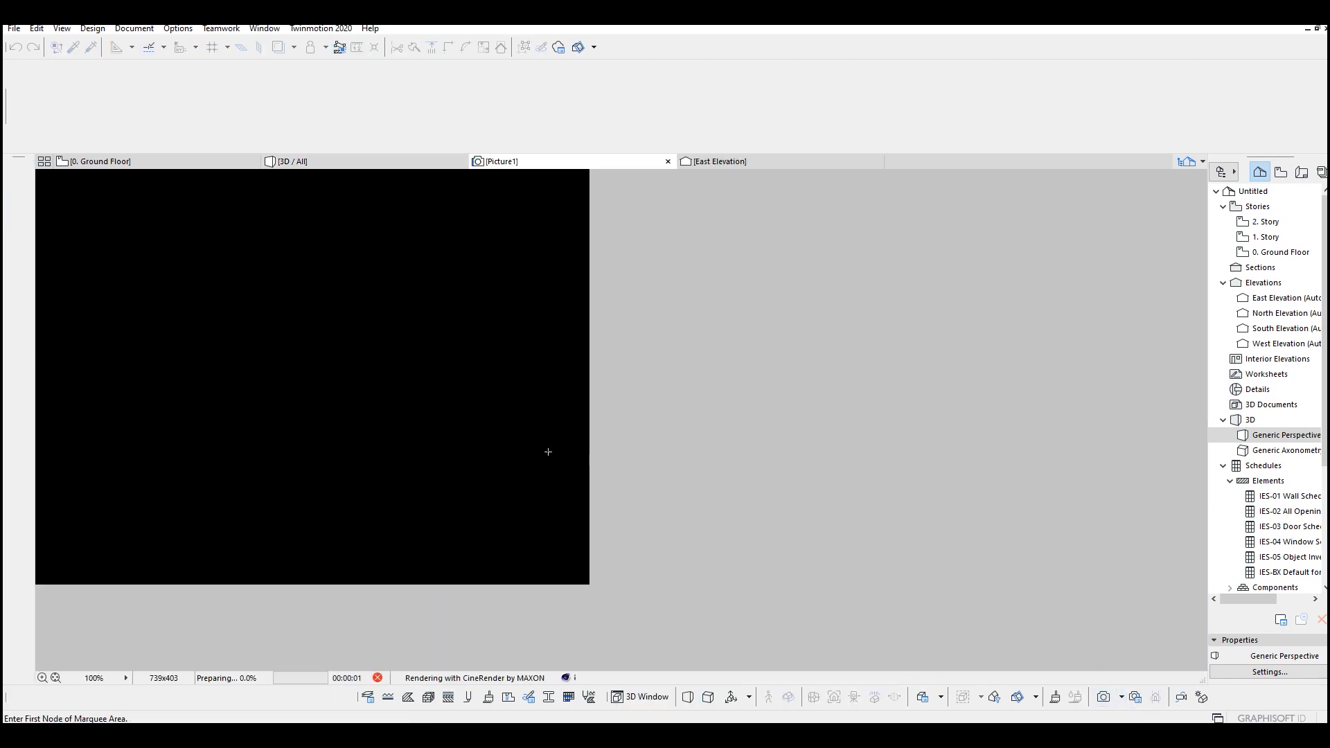